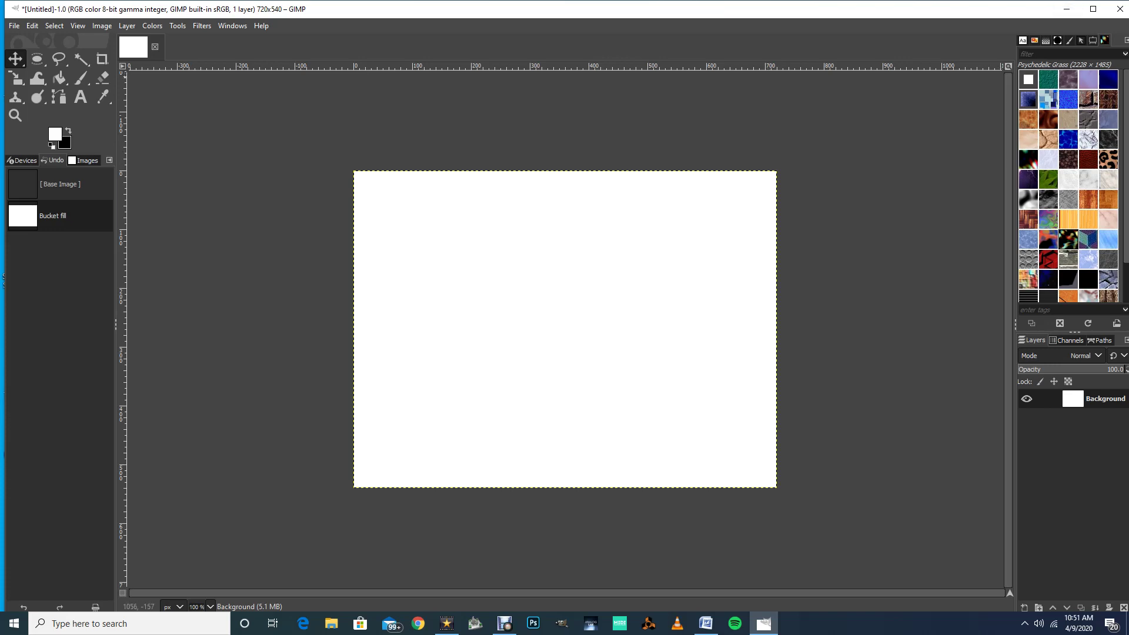
- Uncover the desktop, align the Section 8263 Projects folder with the other icons, and check its contents
left_click(1093, 8)
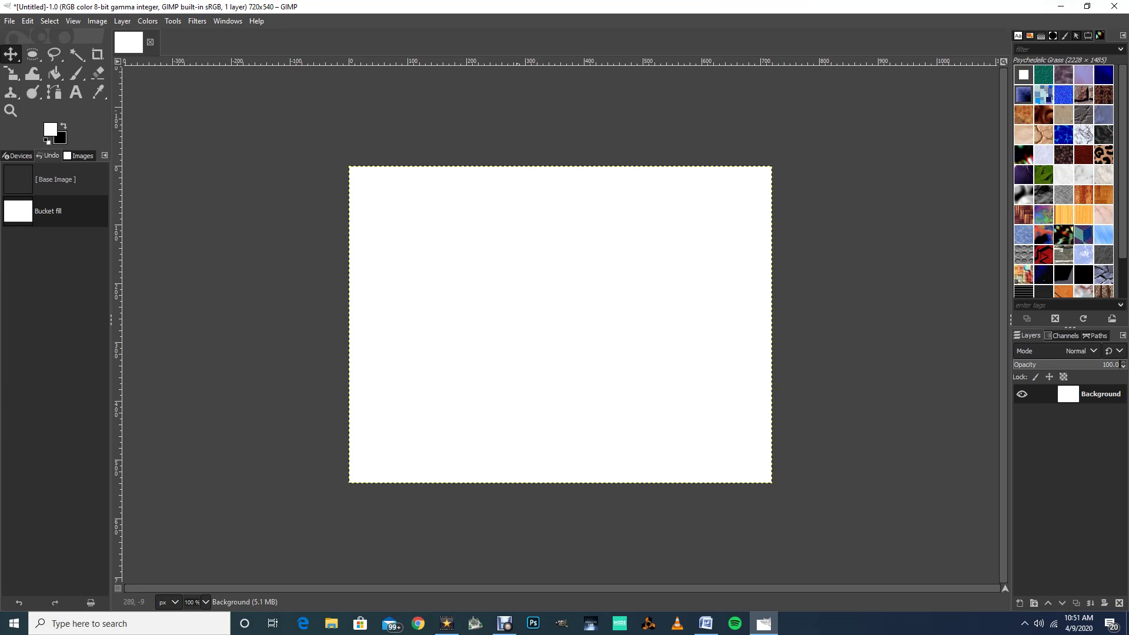
left_click_drag(525, 7, 839, 18)
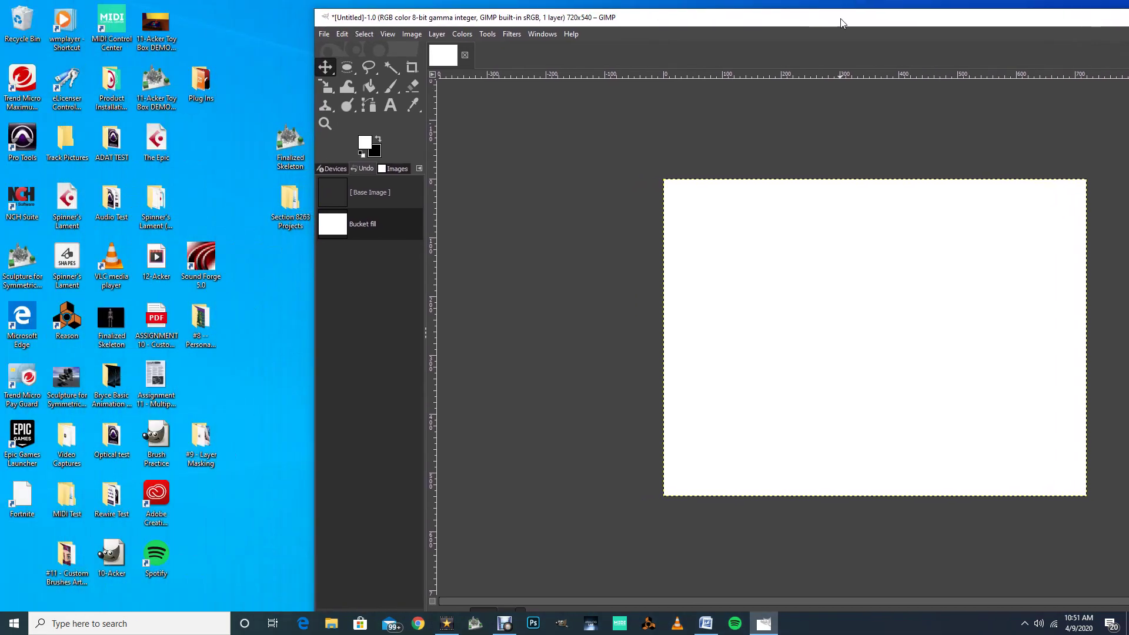
left_click_drag(290, 199, 200, 200)
left_click_drag(505, 23, 428, 15)
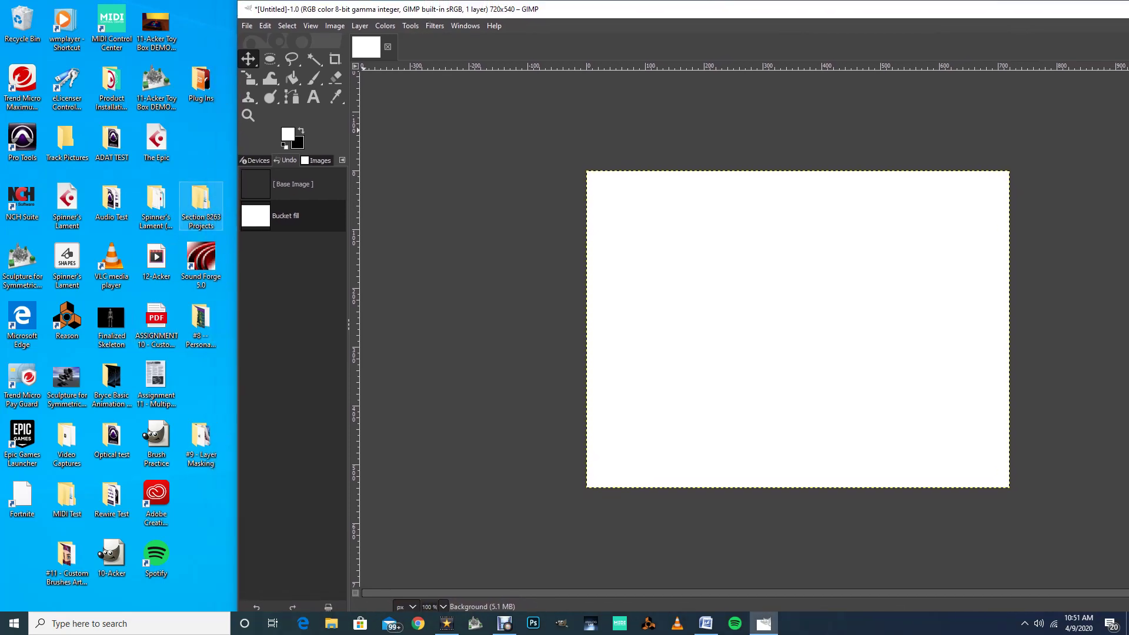
double_click(201, 206)
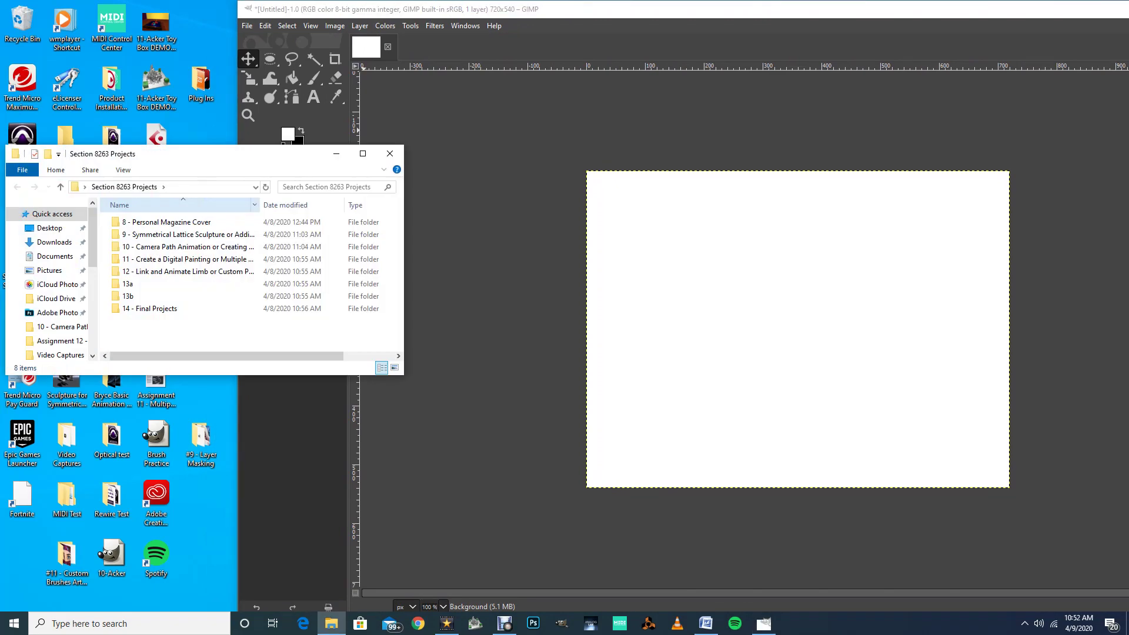
left_click(389, 153)
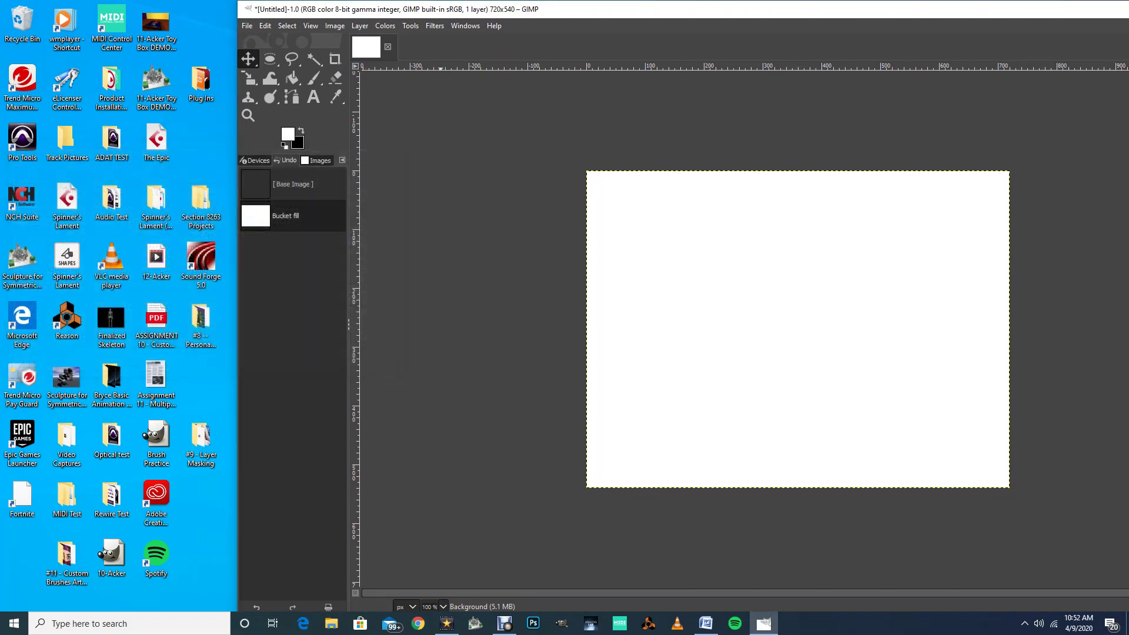
- Open the desktop folder Assignment 12 - Creating Custom Patterns and add silhouette-971328_1280 to the blank canvas as a new layer
left_click_drag(411, 9, 630, 13)
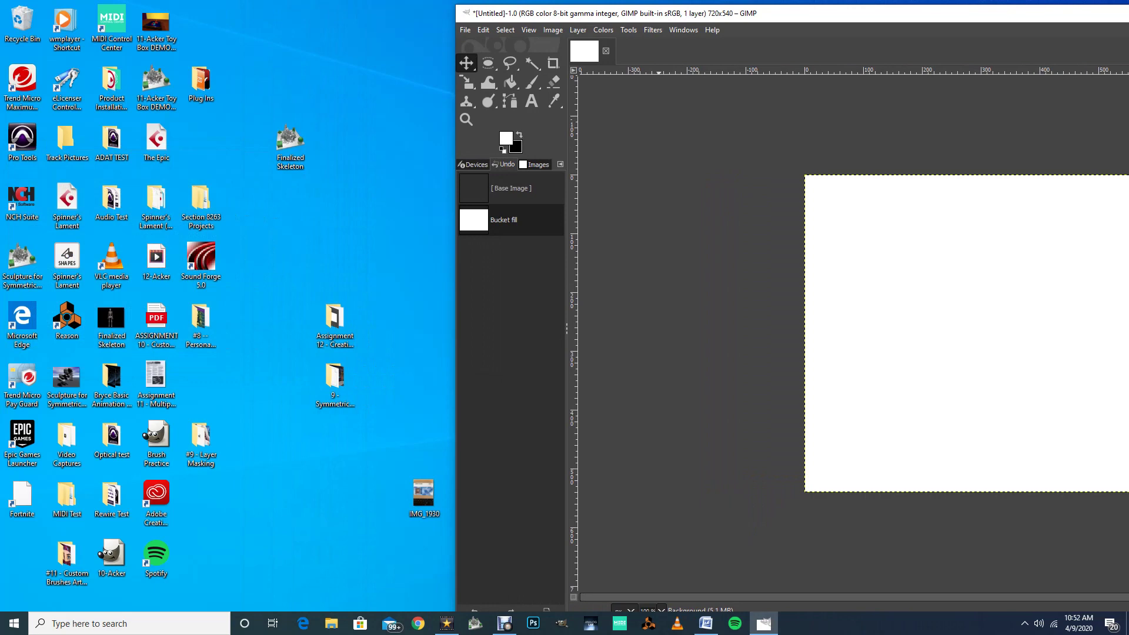
left_click_drag(335, 322, 246, 35)
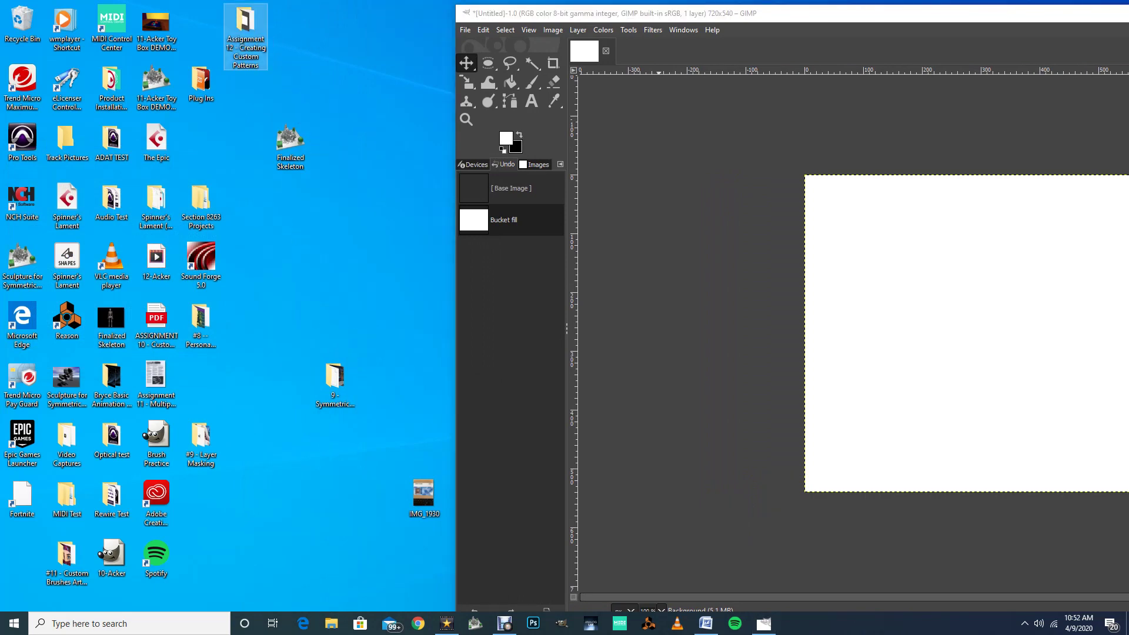
left_click_drag(647, 13, 453, 26)
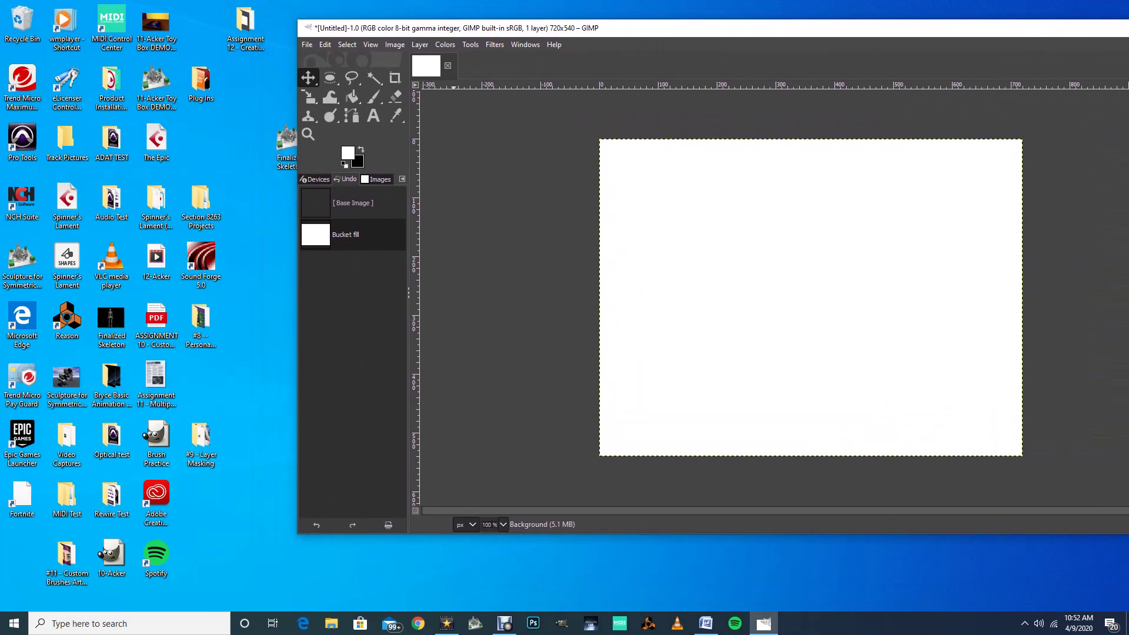
double_click(245, 23)
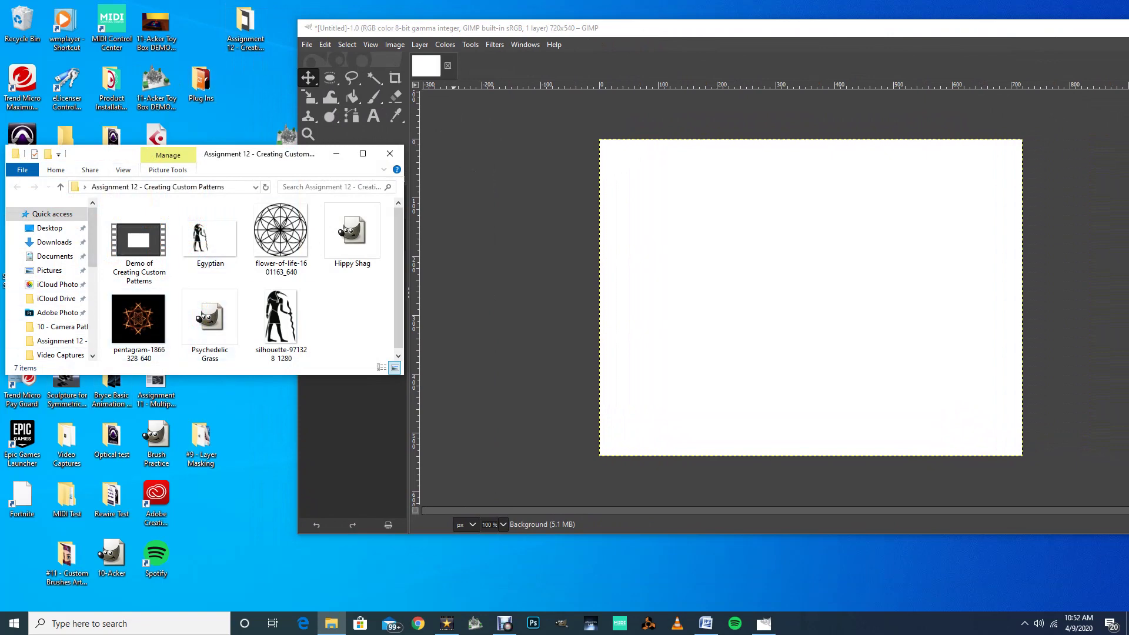
left_click_drag(279, 320, 500, 329)
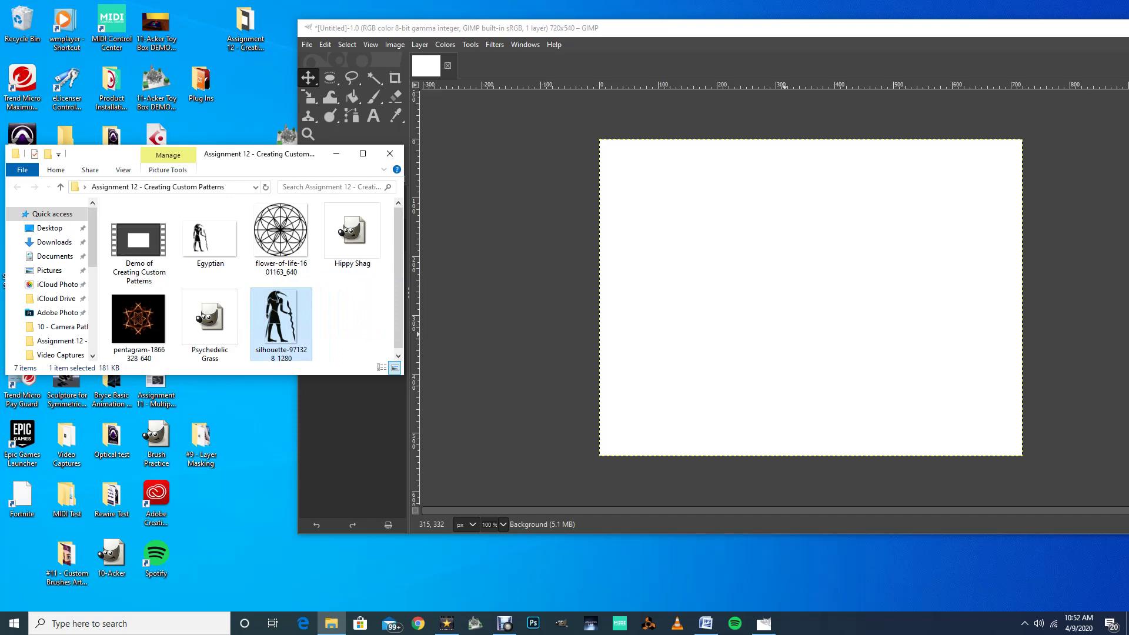
left_click_drag(784, 335, 785, 334)
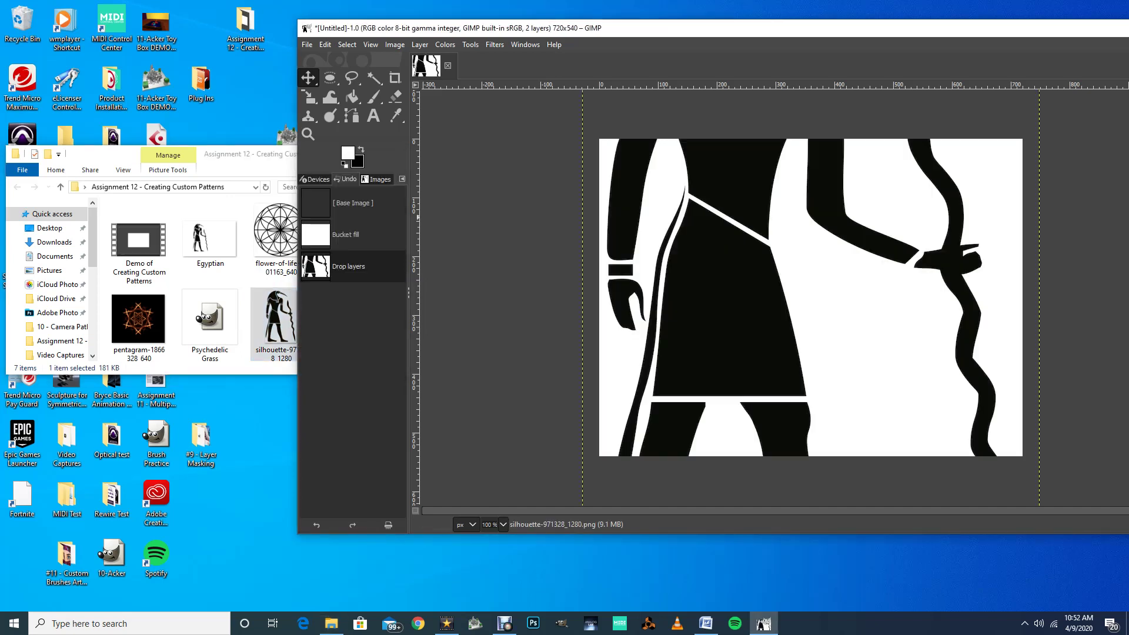
- Scale the oversized silhouette layer down to about 124 x 203 px
left_click(308, 134)
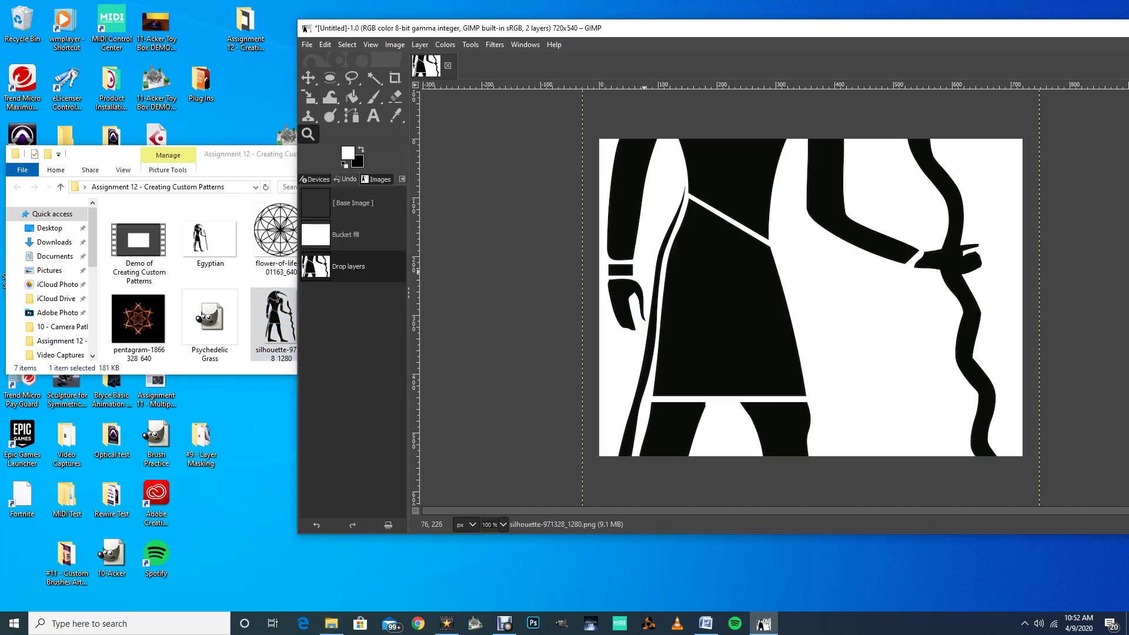
left_click(656, 266, "ctrl")
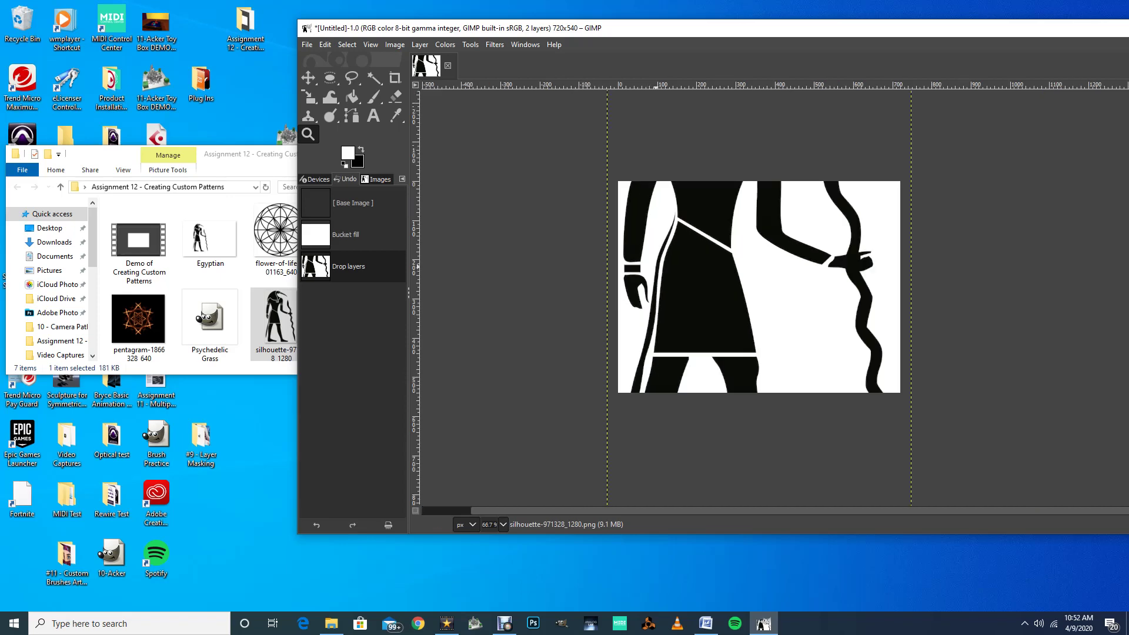
key("minus")
key("minus")
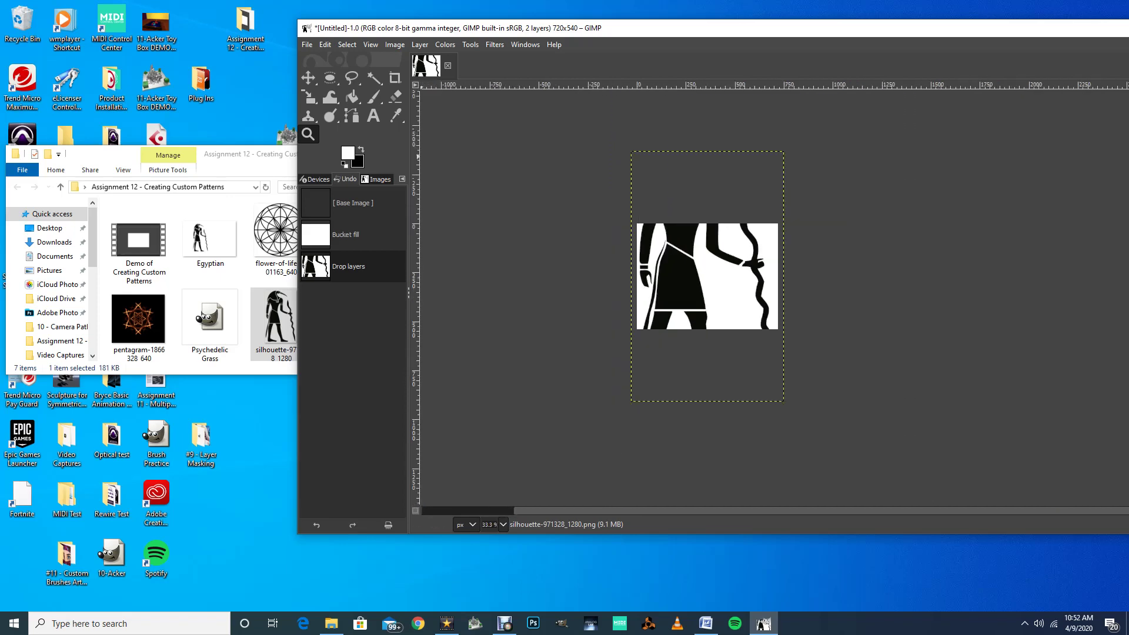
left_click(308, 96)
left_click(665, 263)
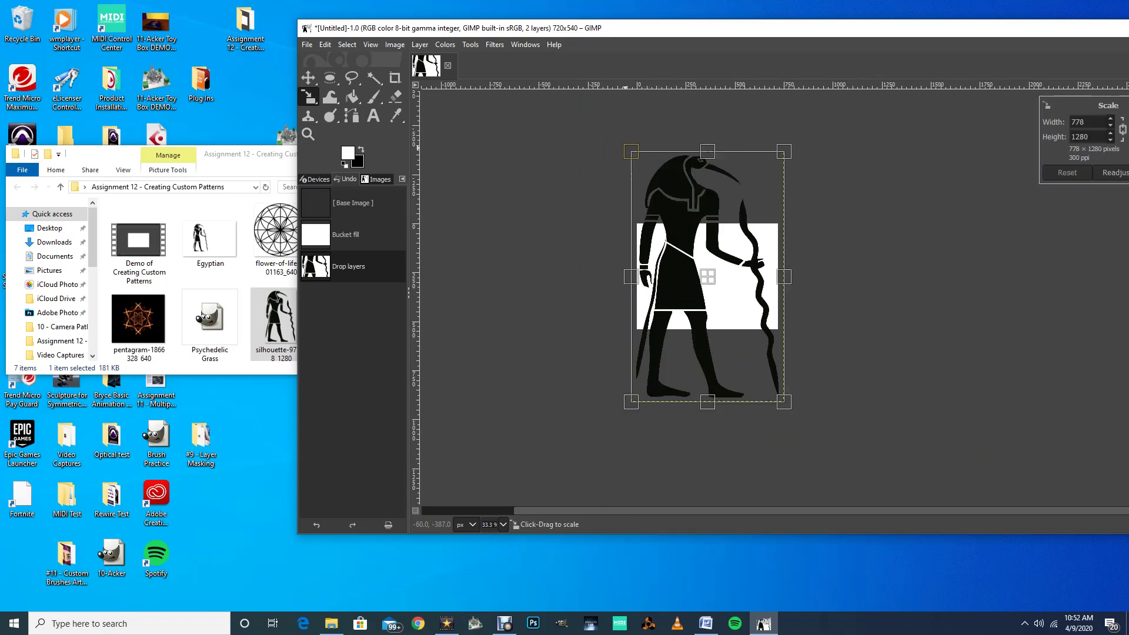
left_click_drag(625, 147, 758, 361)
key("Return")
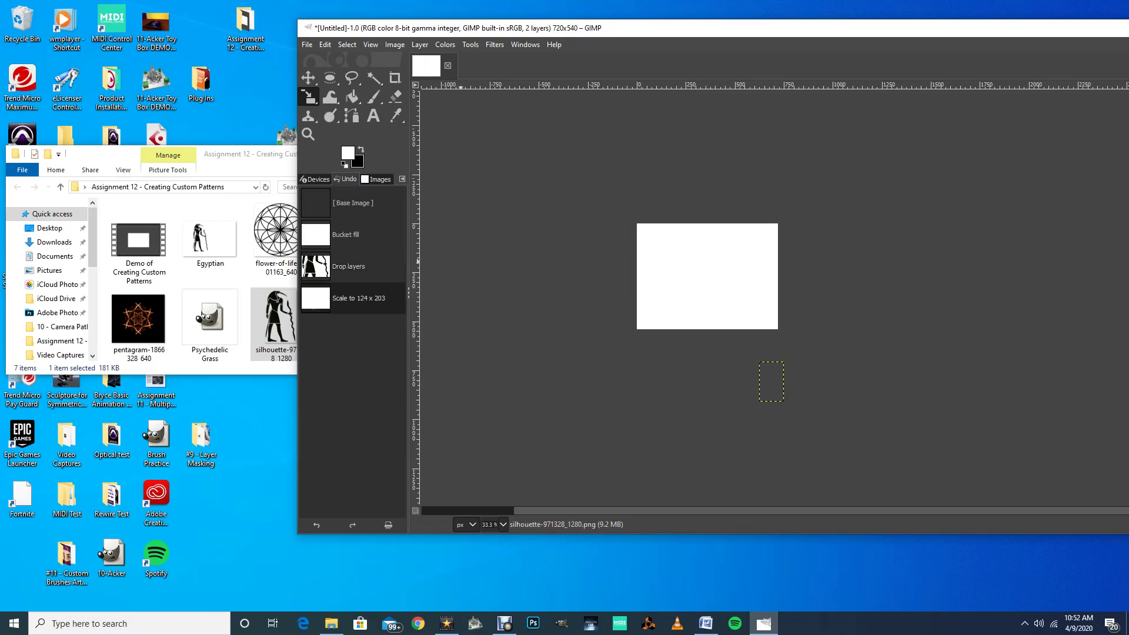
- Move the scaled silhouette layer into the lower-left corner of the white canvas and shift the window to reveal the layer list
left_click(308, 77)
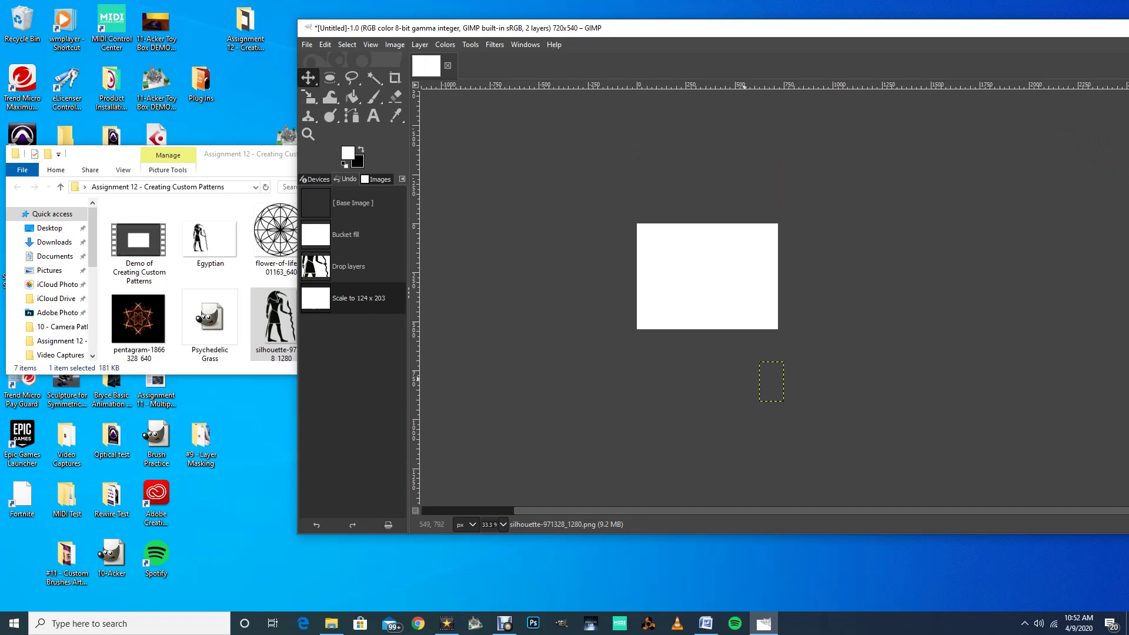
left_click_drag(774, 384, 655, 307)
left_click_drag(677, 27, 488, 31)
- Scale the silhouette layer down further to about 57 x 92 px
key("z")
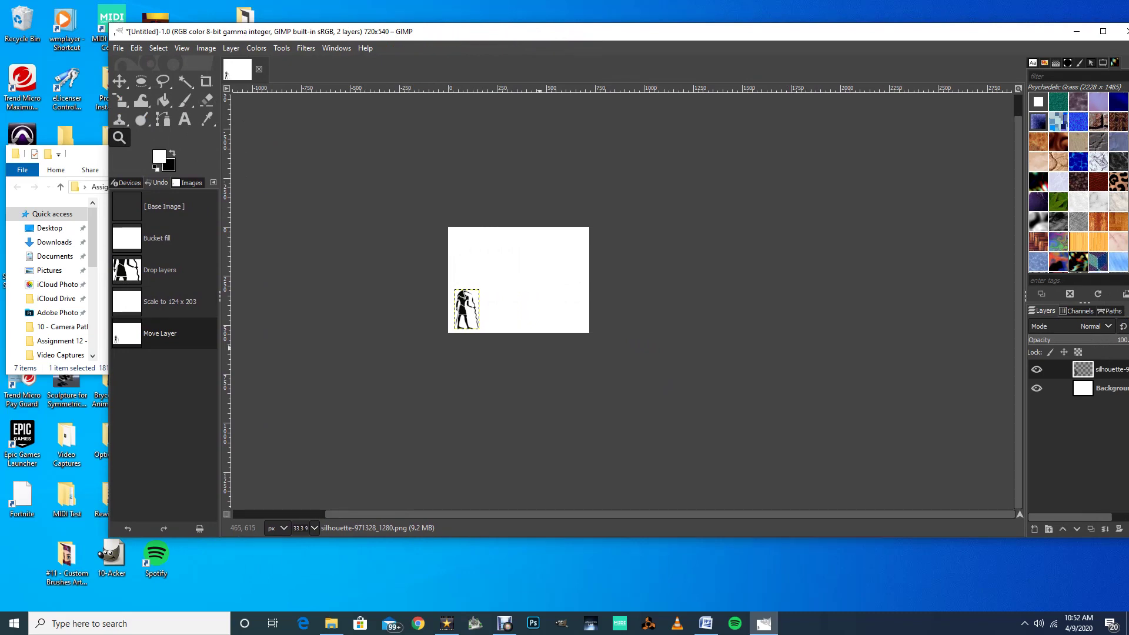
left_click(539, 347, "ctrl")
left_click(539, 347)
left_click(539, 348)
left_click(539, 347)
left_click(539, 347)
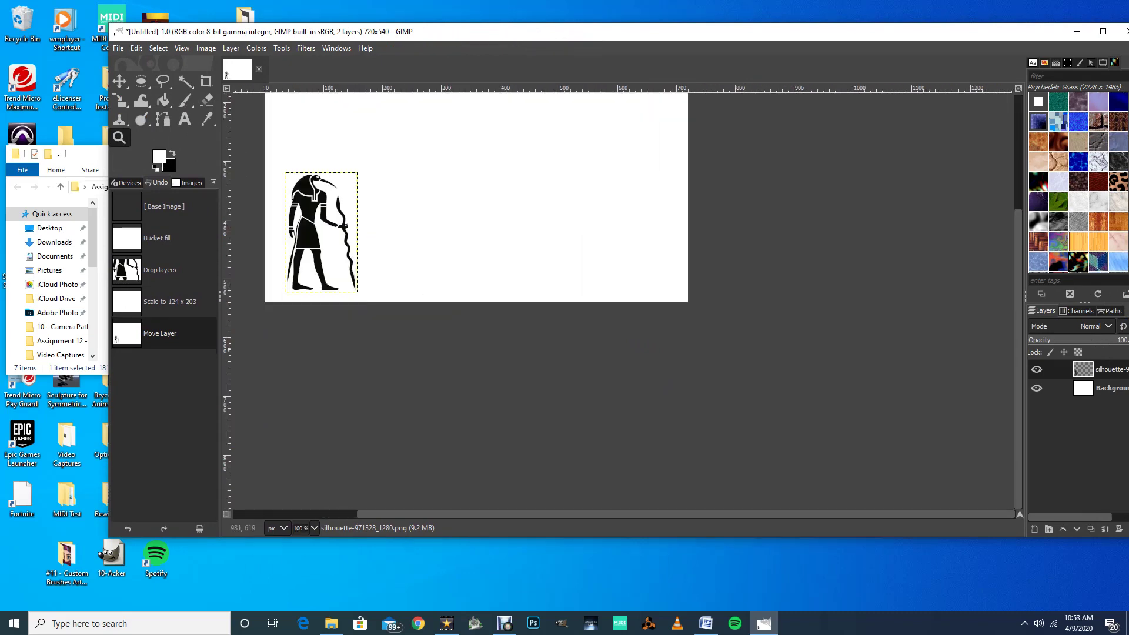
left_click_drag(1018, 437, 1018, 404)
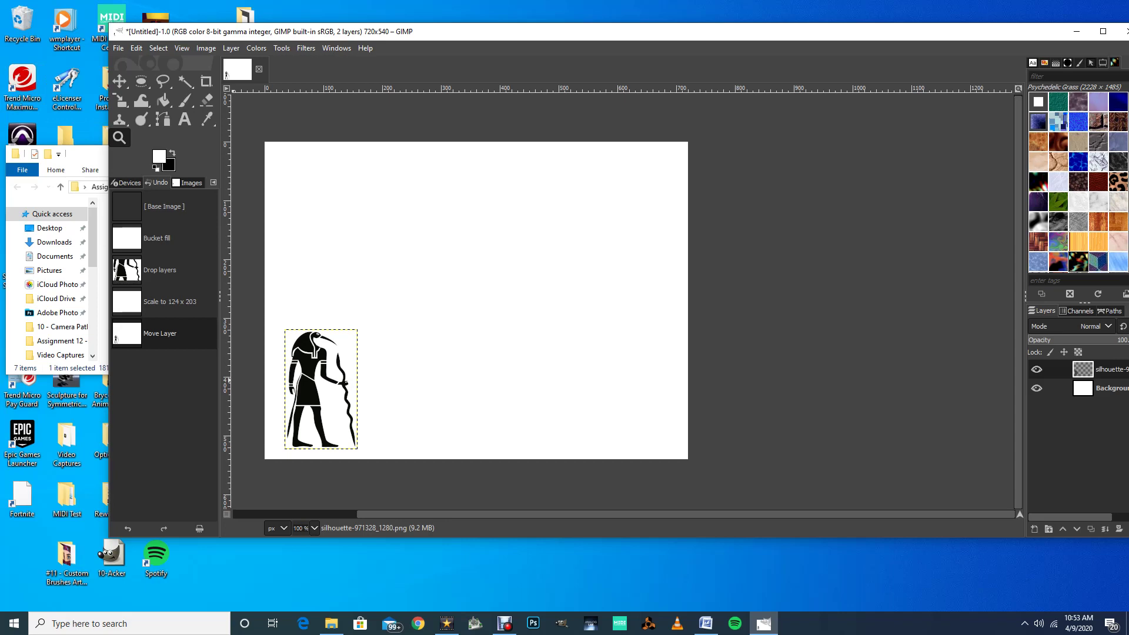
left_click(120, 101)
left_click(263, 328)
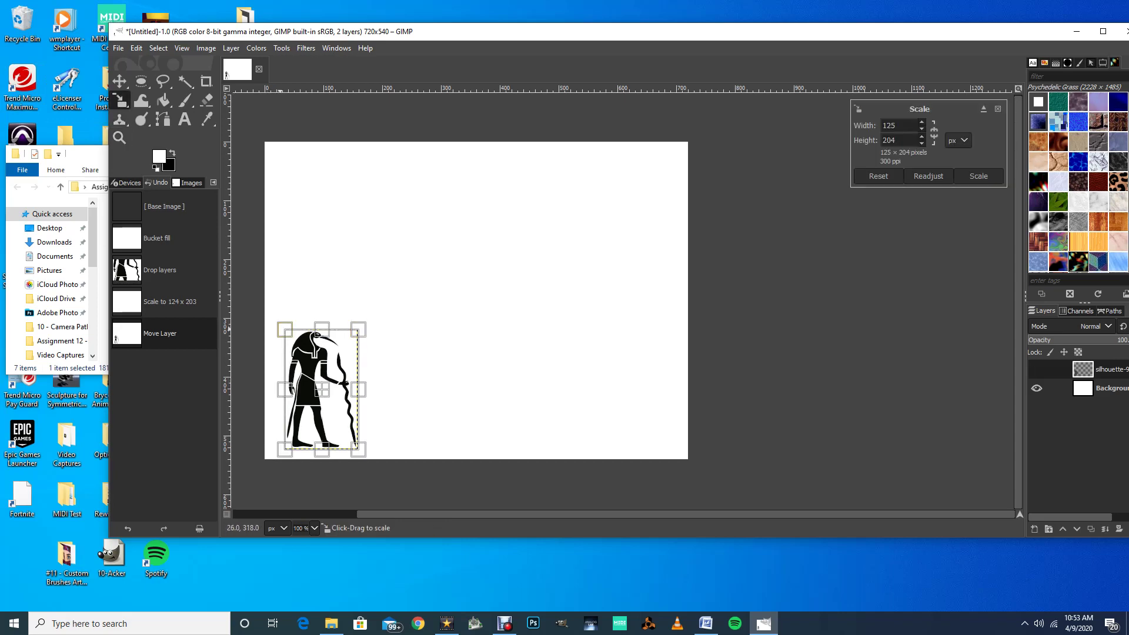
left_click_drag(280, 329, 362, 368)
key("Return")
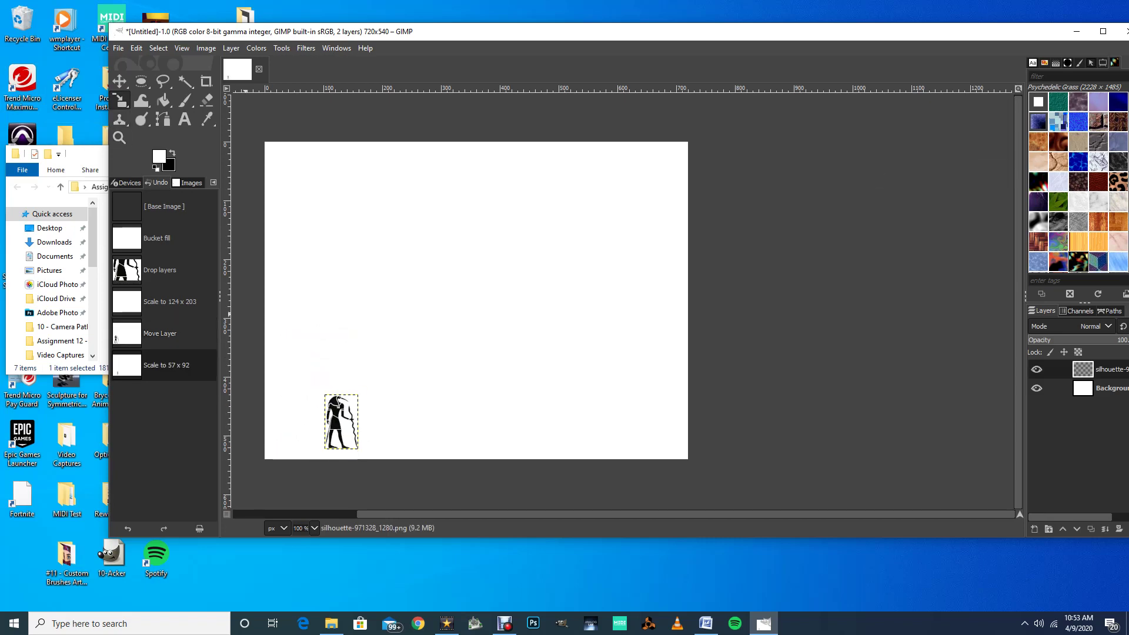
- Move the small silhouette to the canvas's upper-left corner and duplicate its layer nine times
left_click_drag(342, 422, 292, 177)
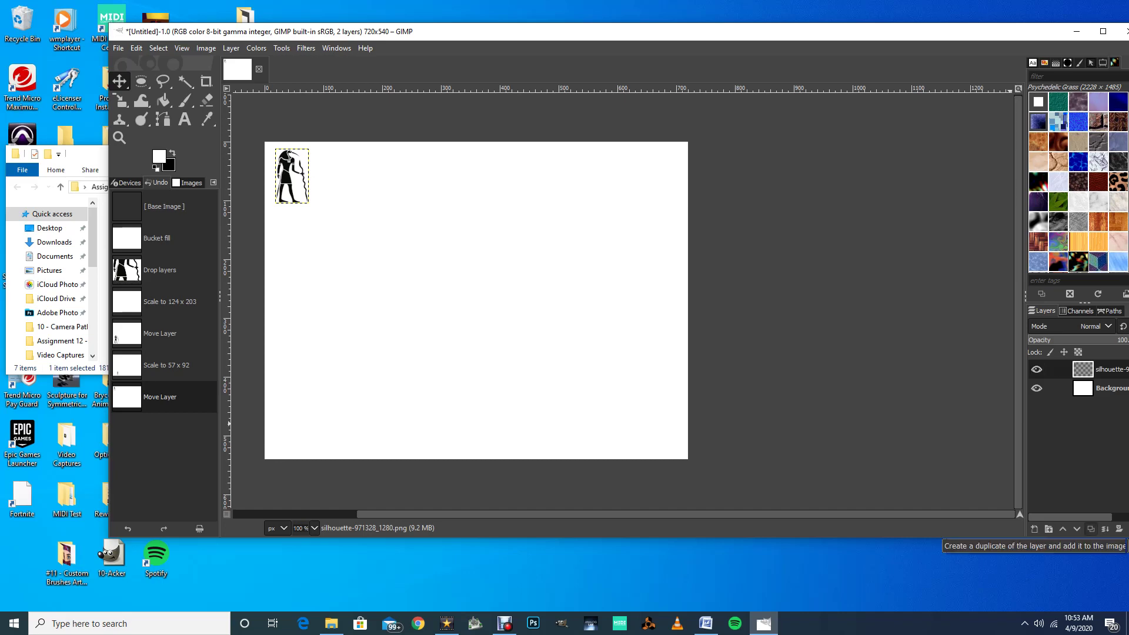
left_click(1090, 528)
left_click(1090, 528)
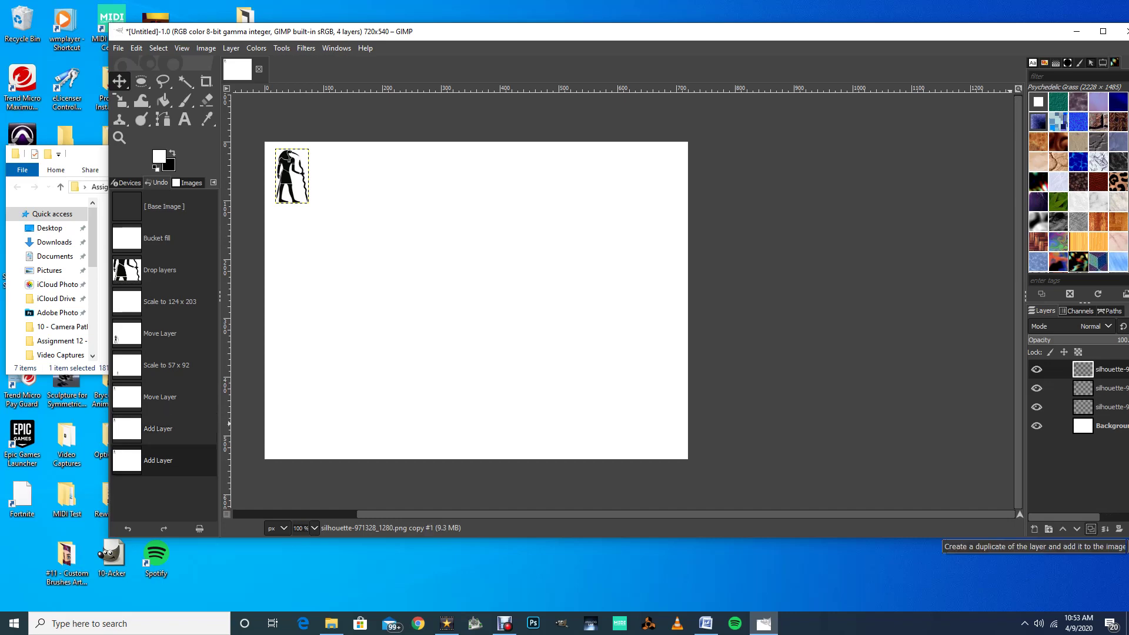
left_click(1091, 528)
left_click(1090, 528)
left_click(1091, 529)
left_click(1090, 528)
left_click(1091, 528)
left_click(1091, 529)
left_click(1090, 528)
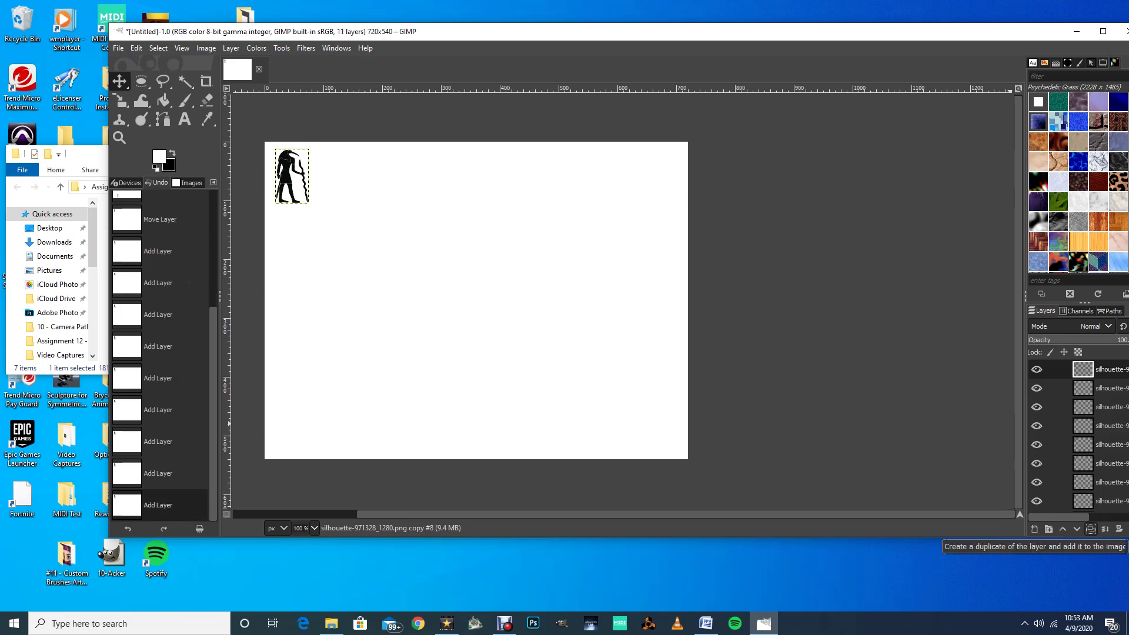
- Enlarge the image window and move the topmost silhouette copy away from the stack, just left of the canvas center
left_click_drag(836, 31, 791, 31)
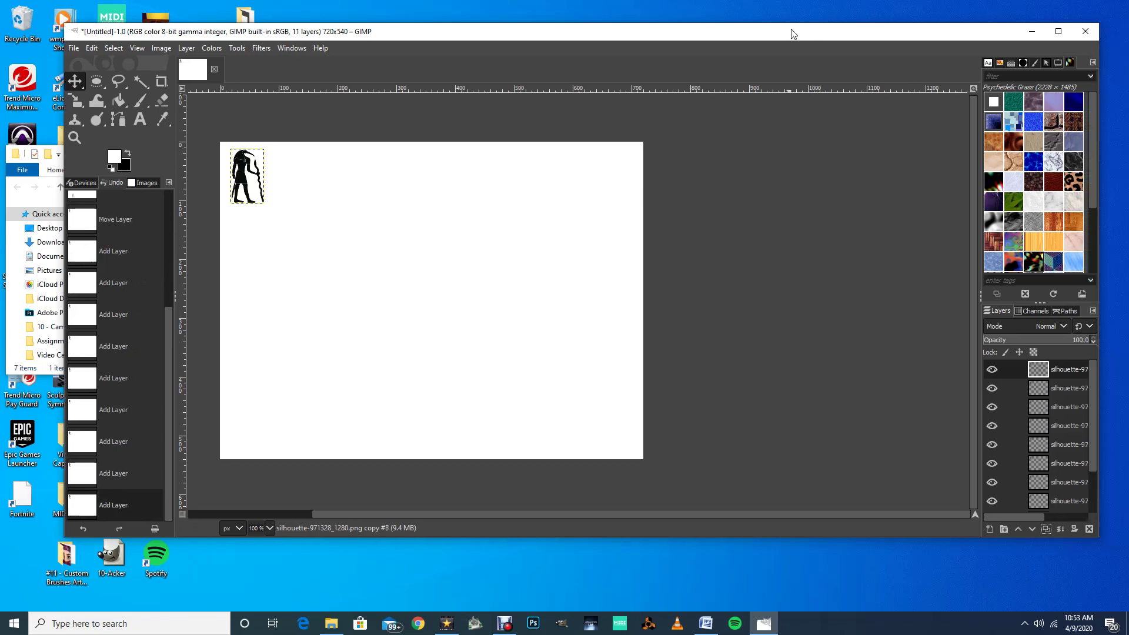
left_click_drag(1065, 539, 1066, 611)
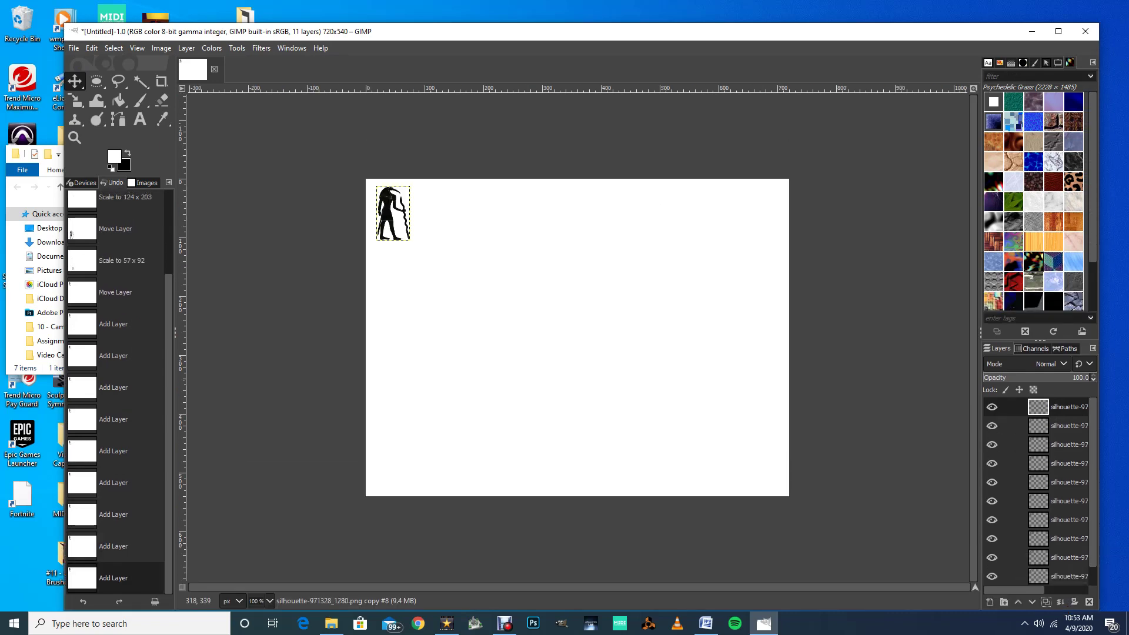
left_click_drag(390, 201, 464, 264)
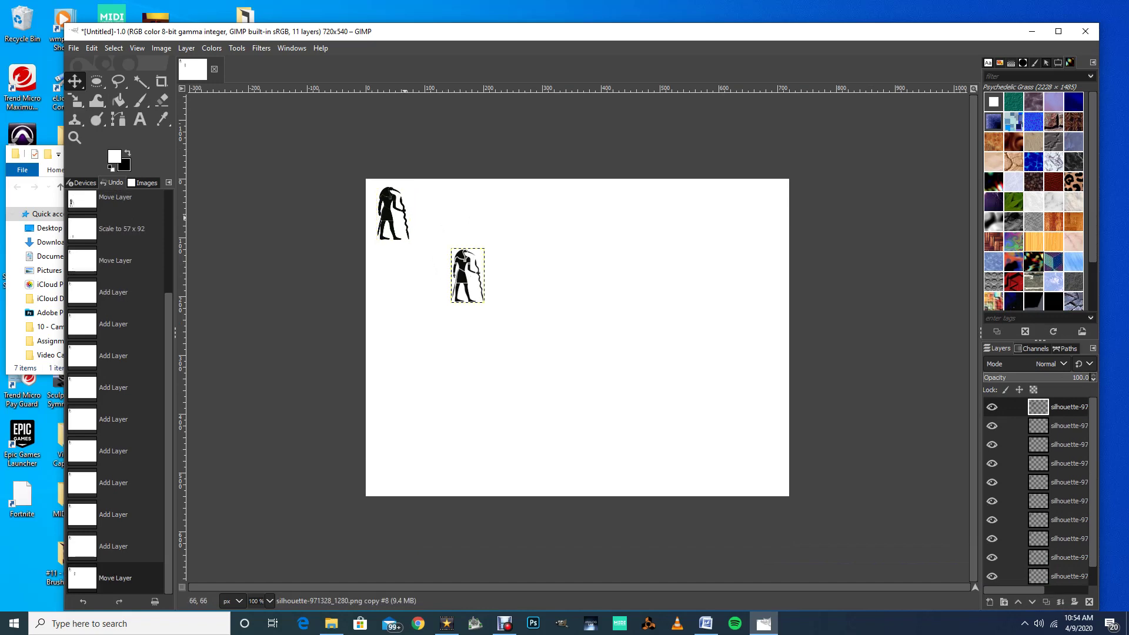
left_click_drag(381, 212, 418, 224)
left_click_drag(507, 287, 501, 314)
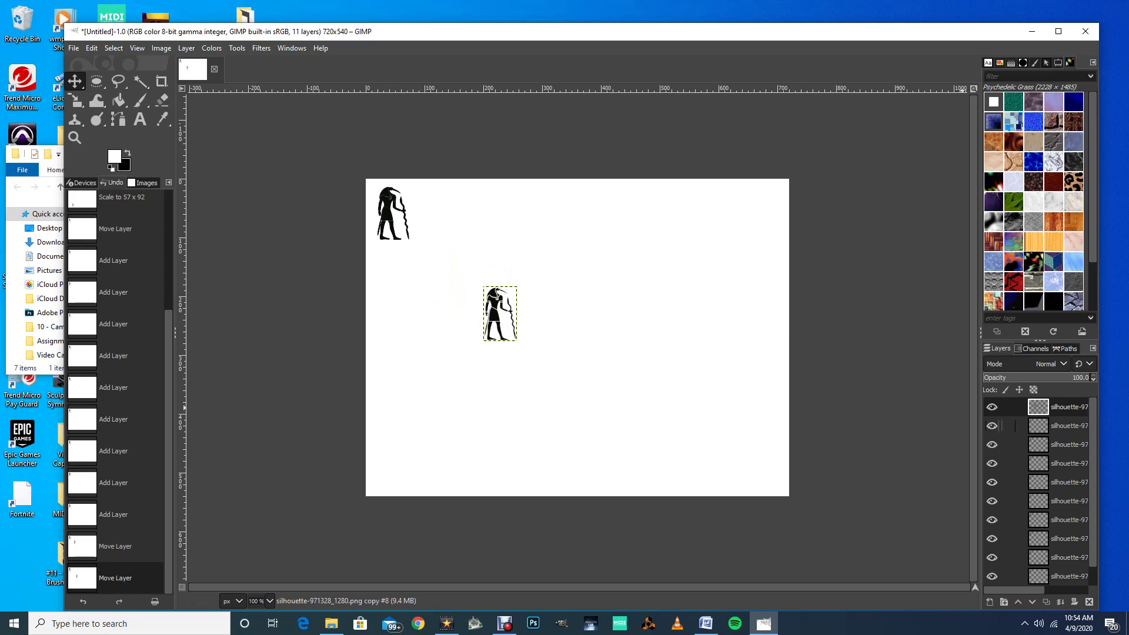
- Spread silhouette copies #7, #6 and #5 apart across the upper-left area of the canvas
left_click(1000, 426)
left_click_drag(394, 214, 485, 236)
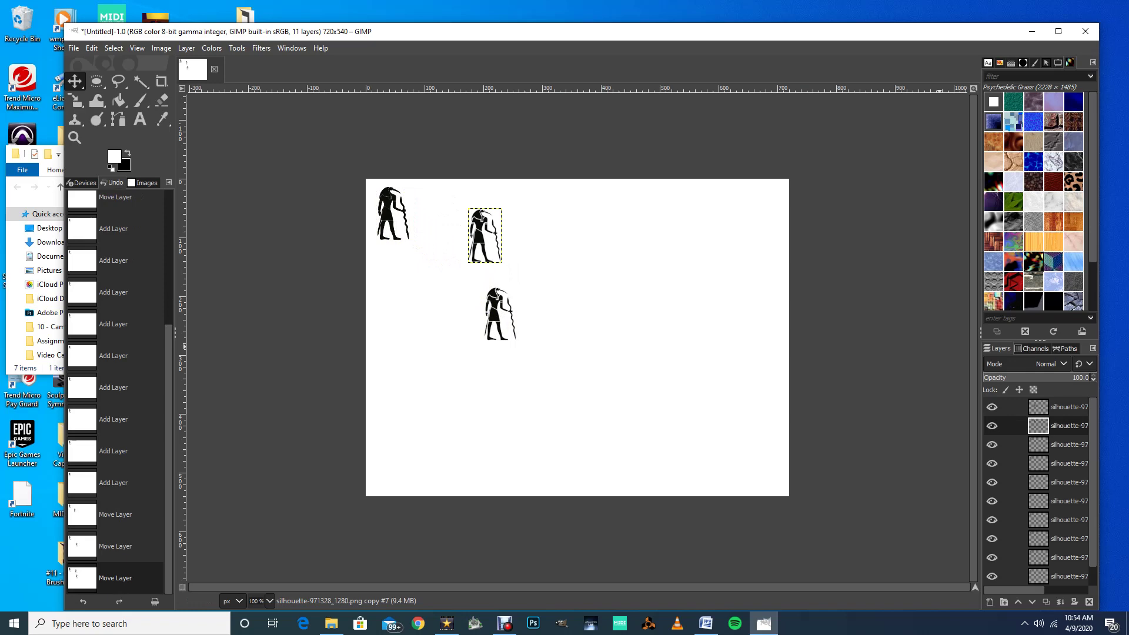
left_click(999, 444)
left_click_drag(386, 216, 429, 288)
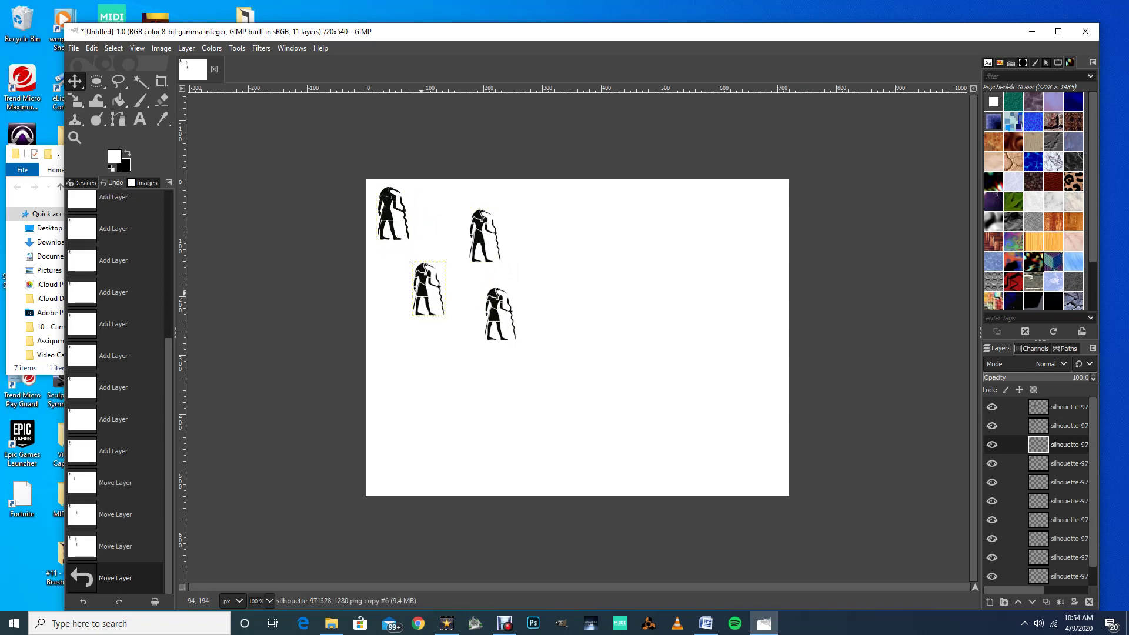
left_click(1001, 463)
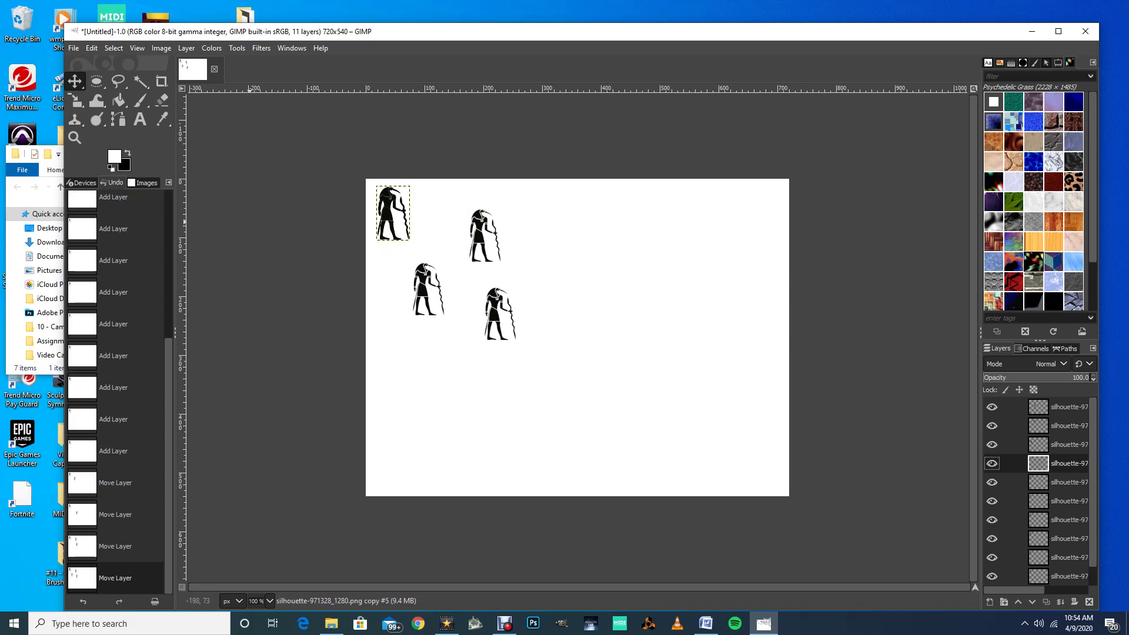
left_click_drag(387, 208, 438, 218)
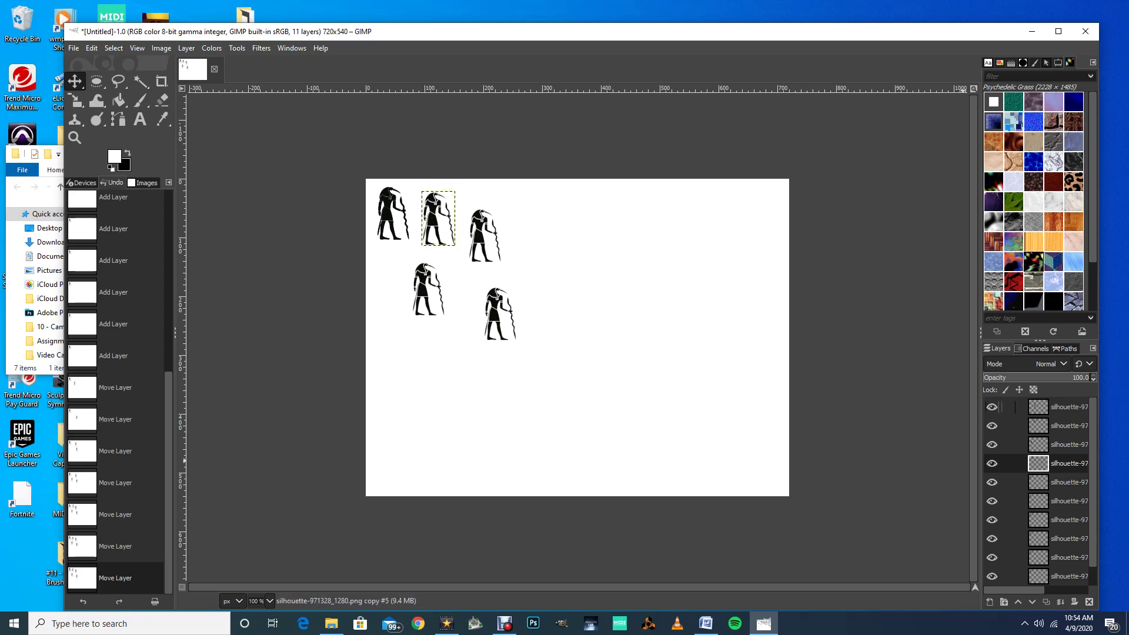
left_click(1062, 407)
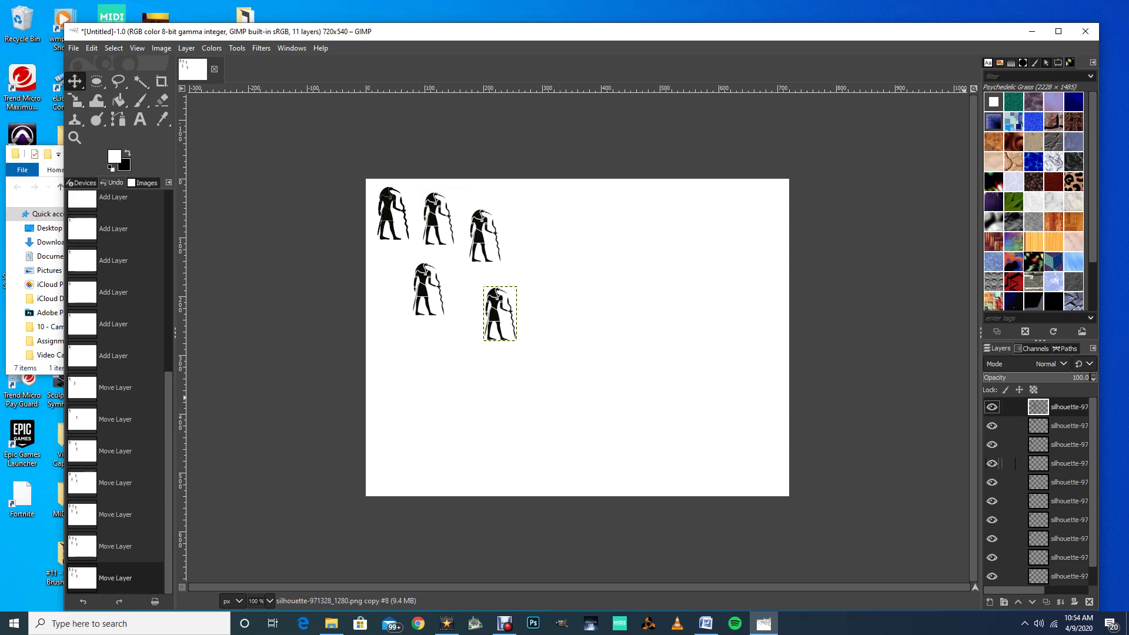
left_click(1061, 464)
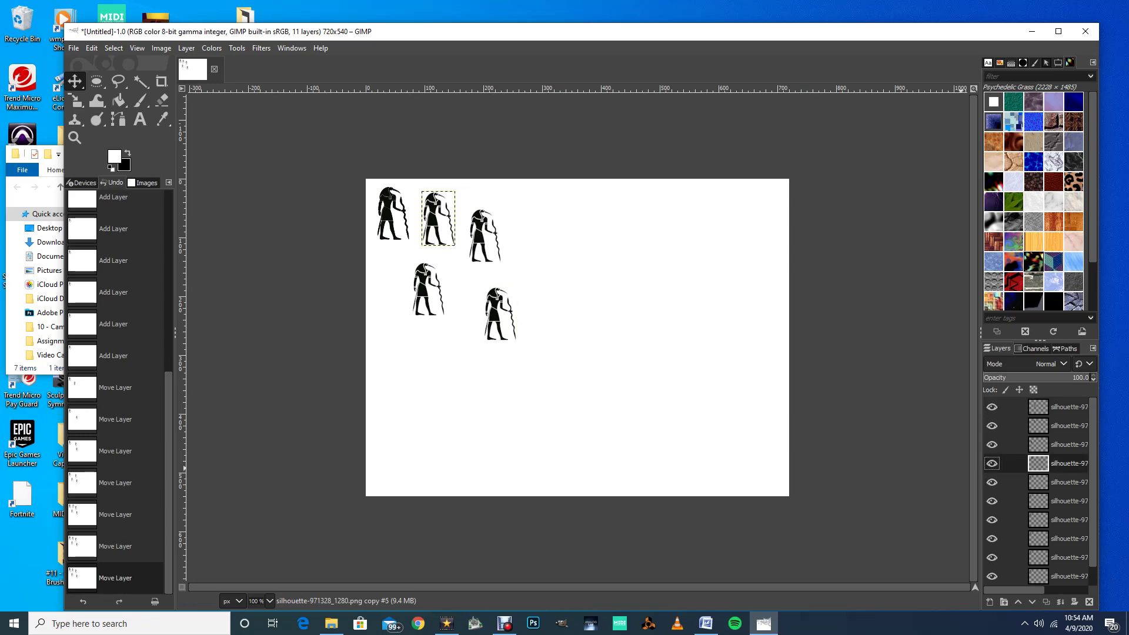
- Move silhouette copy #4 to the right end of the top row and copy #3 directly below the upper-left silhouette
key("Down")
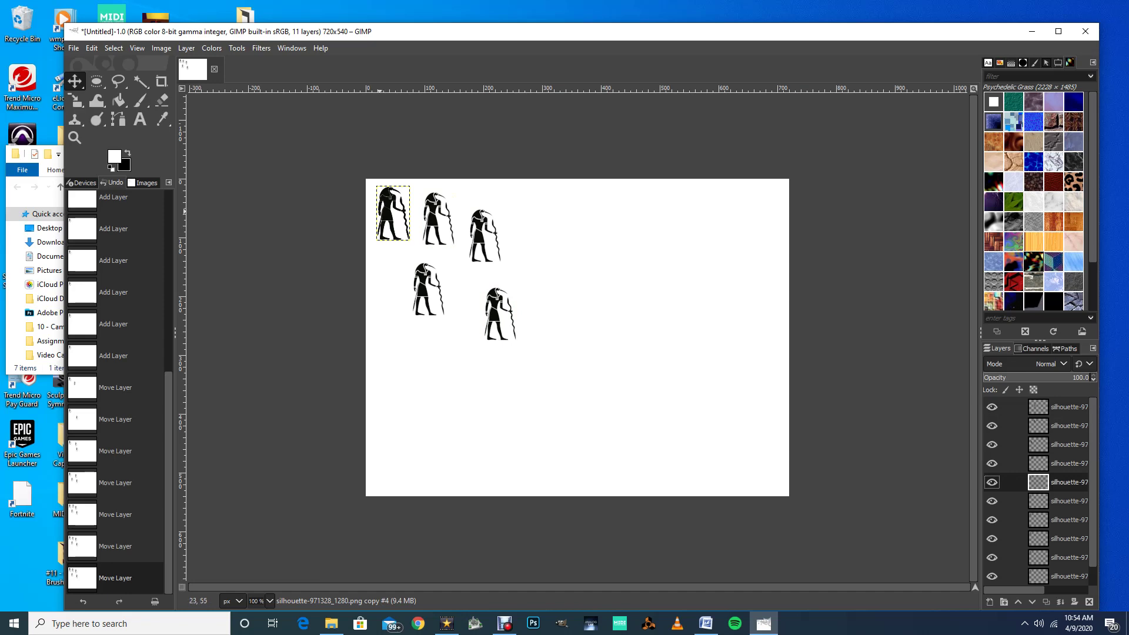
left_click_drag(440, 219, 530, 223)
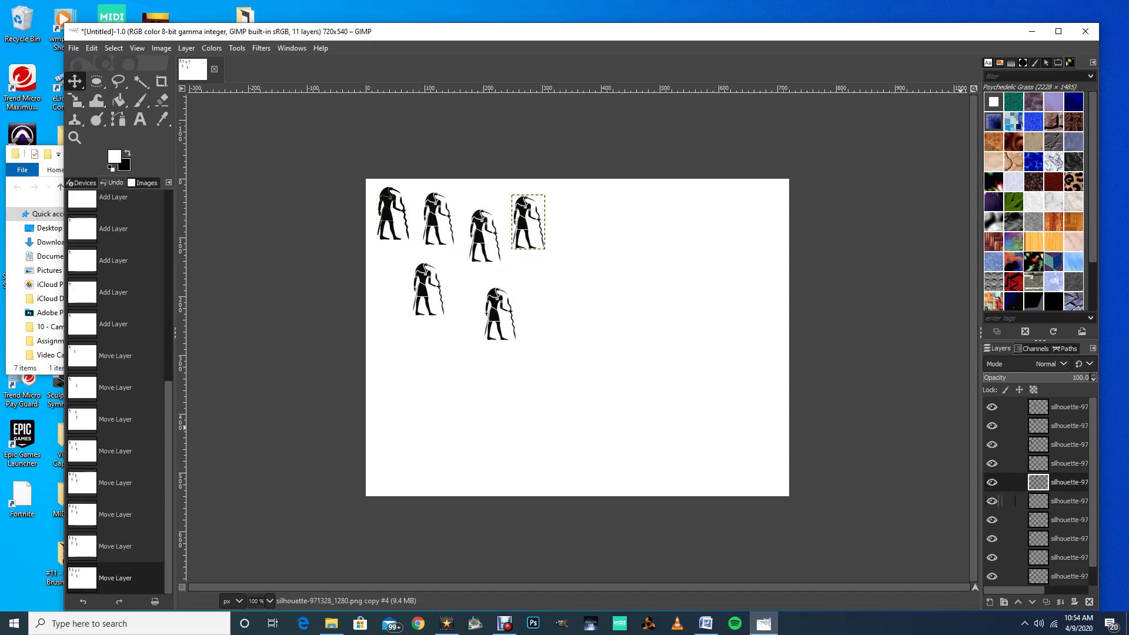
key("Down")
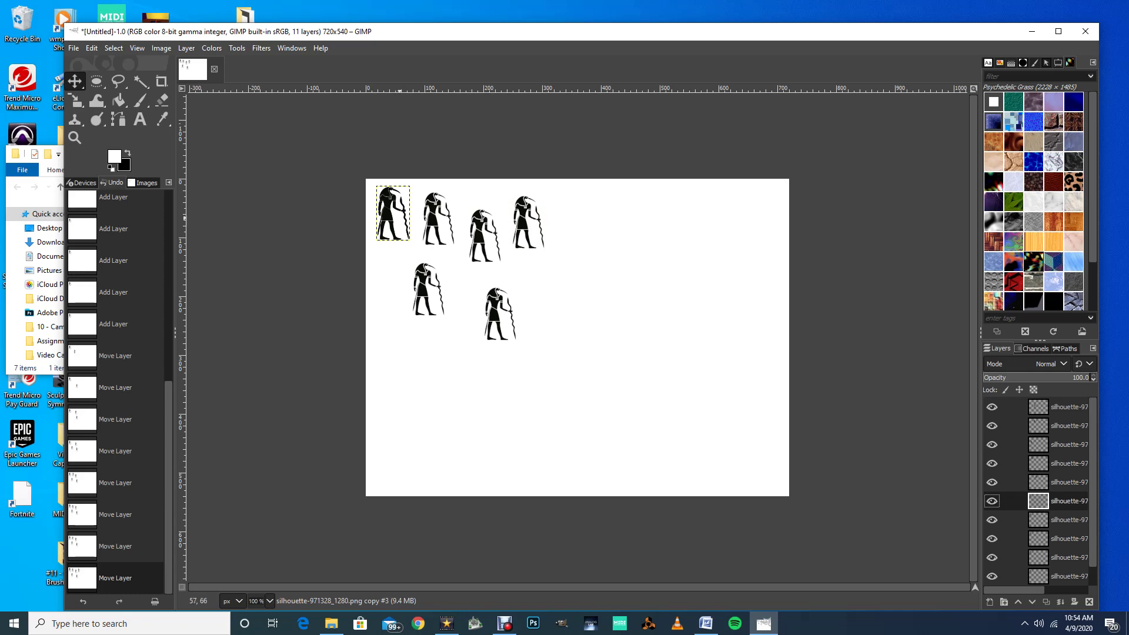
left_click_drag(385, 211, 395, 288)
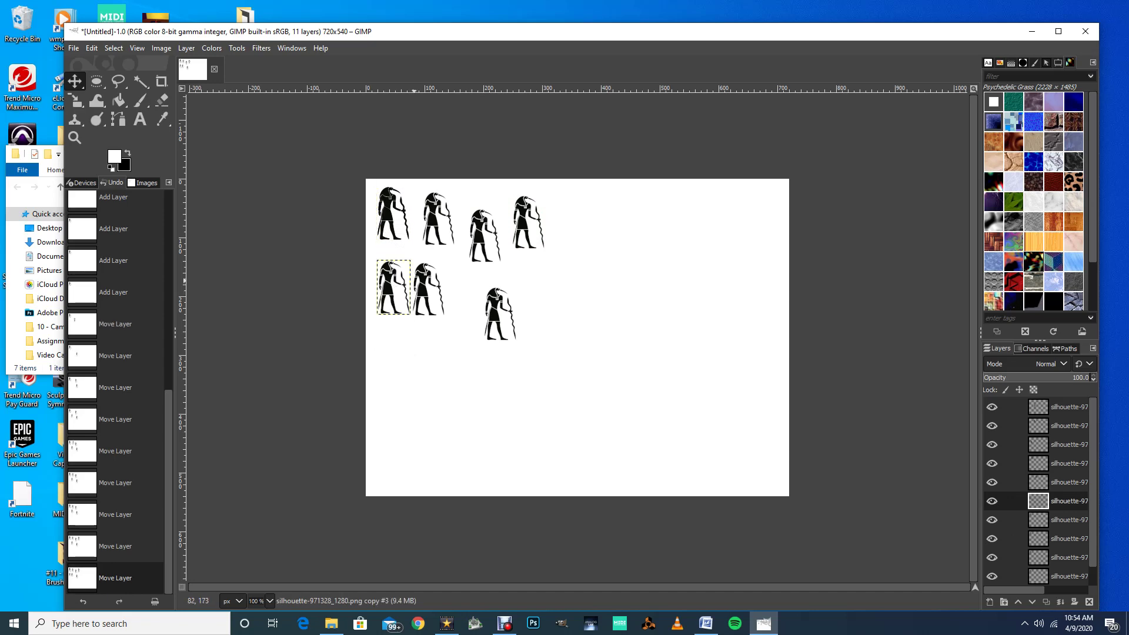
- Shift silhouette copy #6 slightly down and to the right, and place copy #2 at the right end of the second row
left_click(1003, 425)
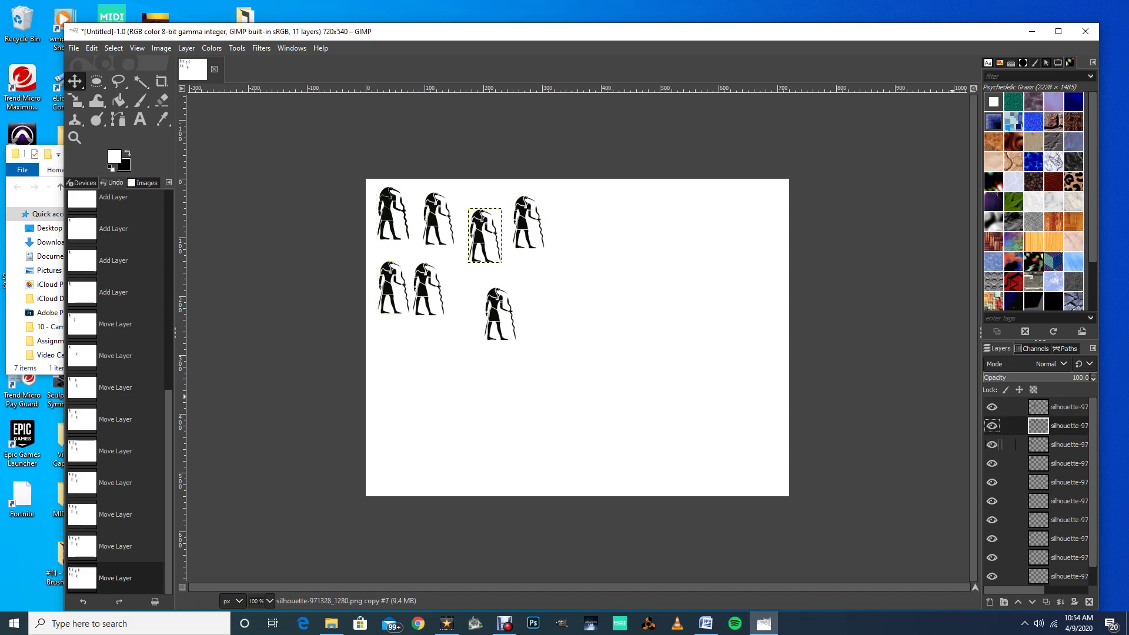
left_click(1000, 445)
left_click_drag(424, 281, 452, 303)
left_click(1001, 482)
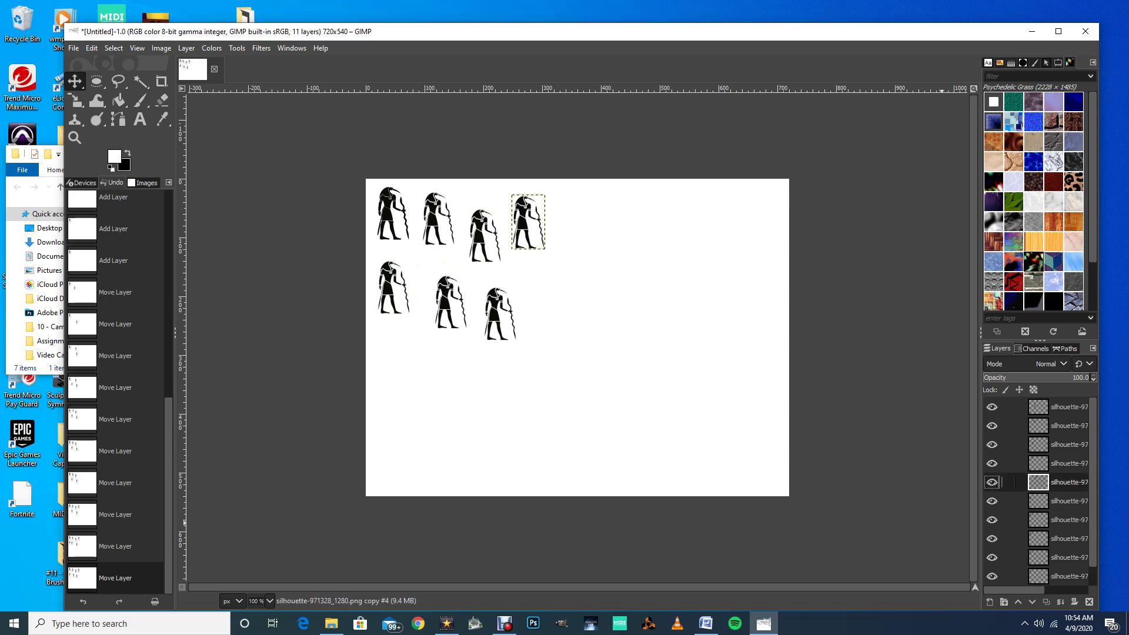
left_click(1000, 501)
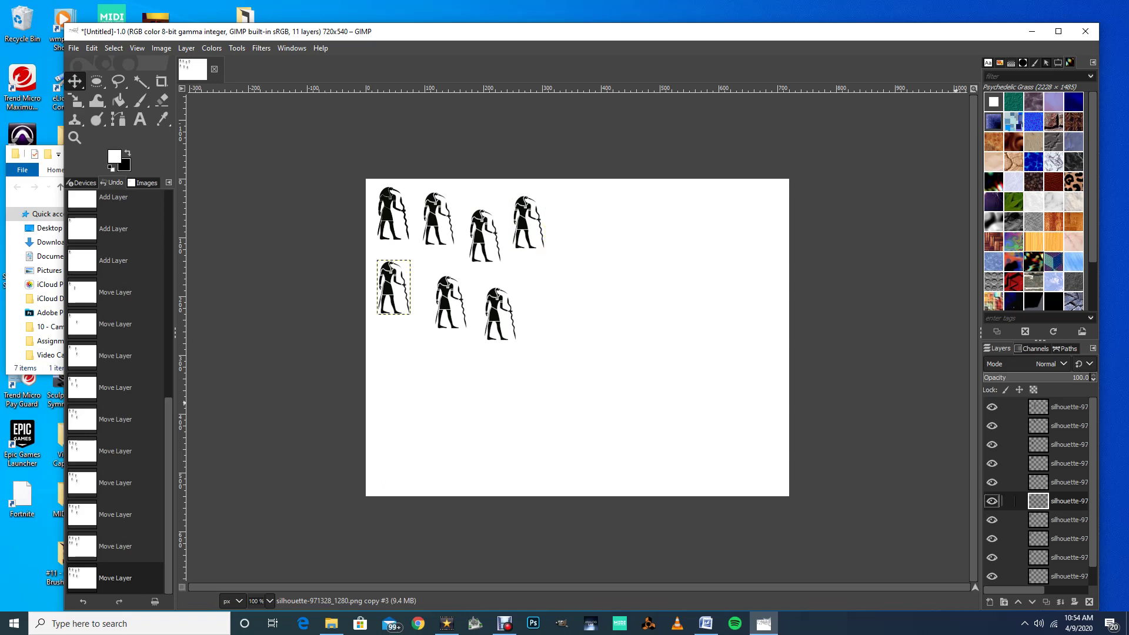
left_click(999, 519)
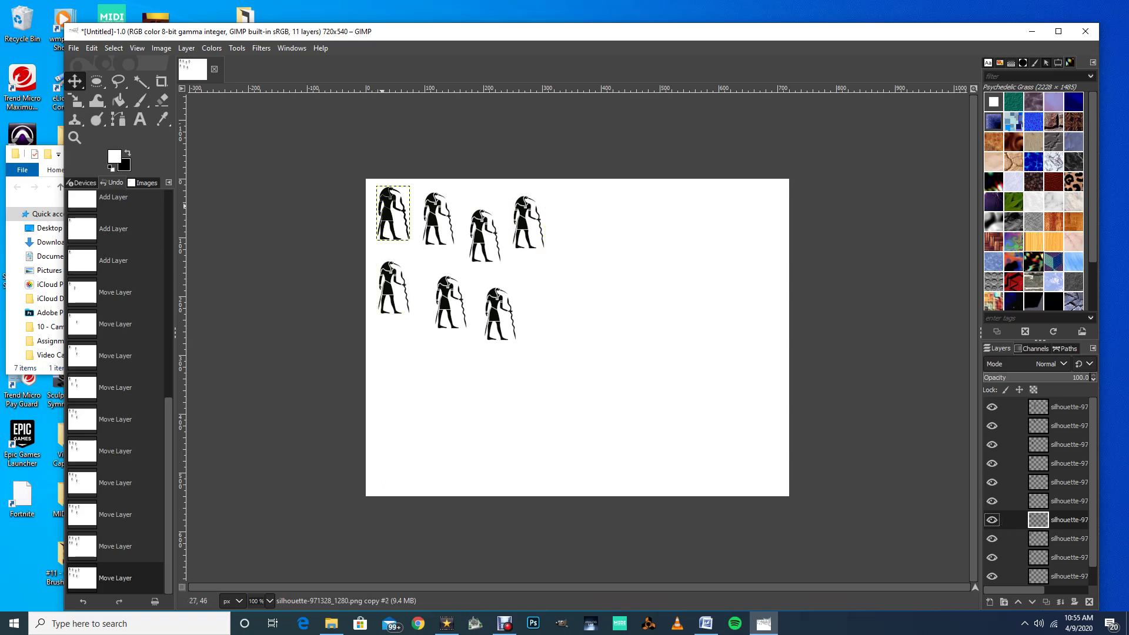
left_click_drag(382, 211, 553, 293)
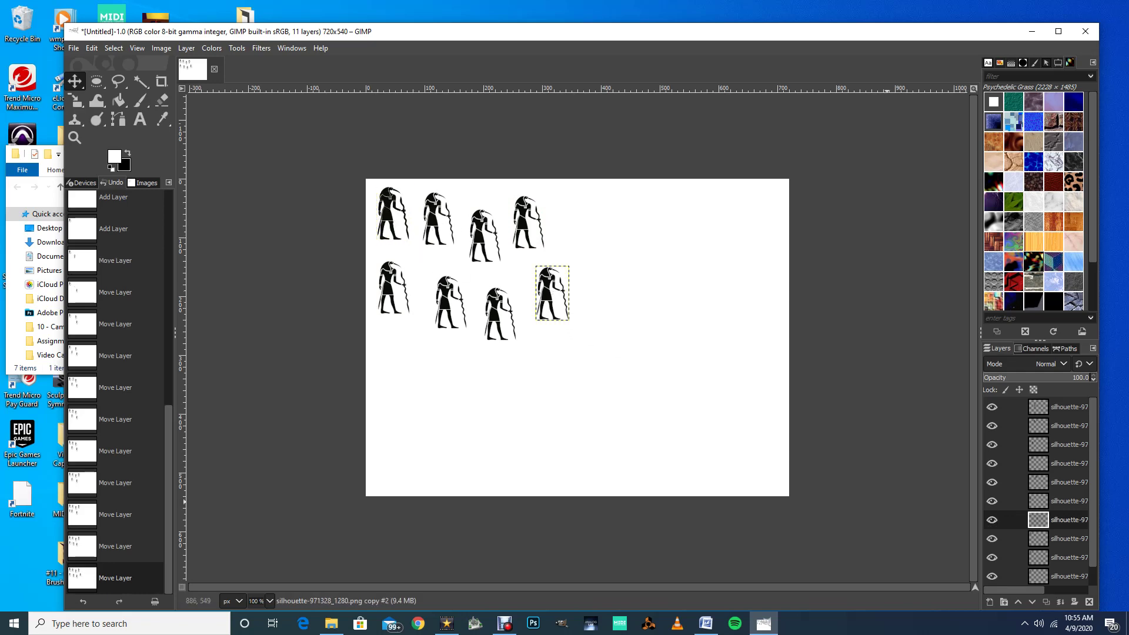
- Place copy #1 at the top row's right end and the unnumbered copy below the left column, nudging the original slightly right
left_click(999, 538)
left_click_drag(384, 204, 575, 219)
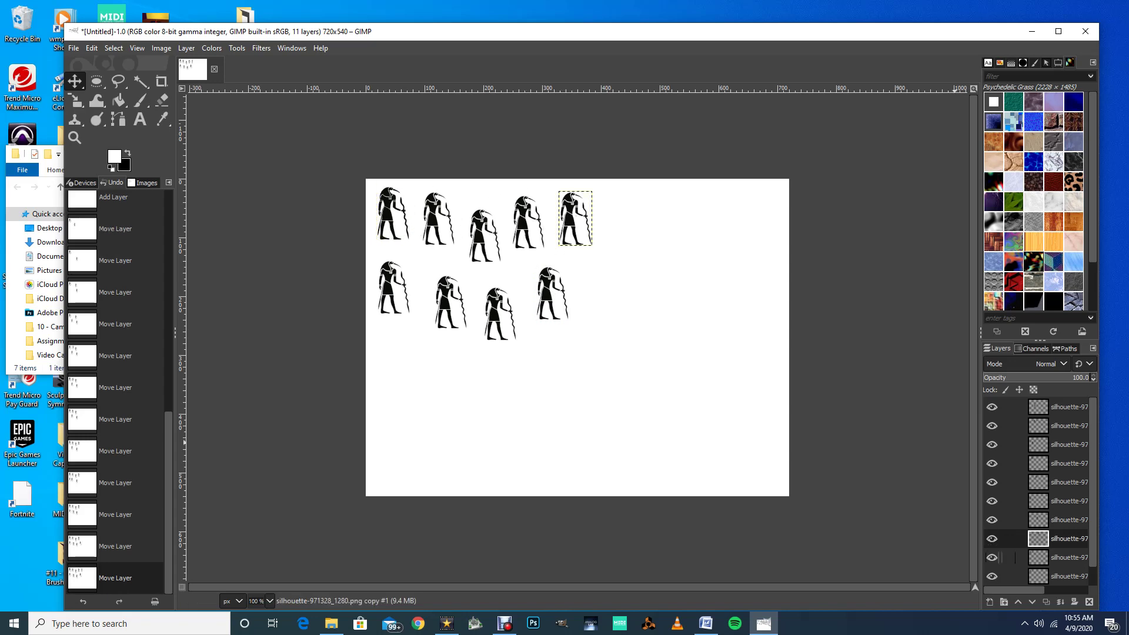
left_click(1000, 557)
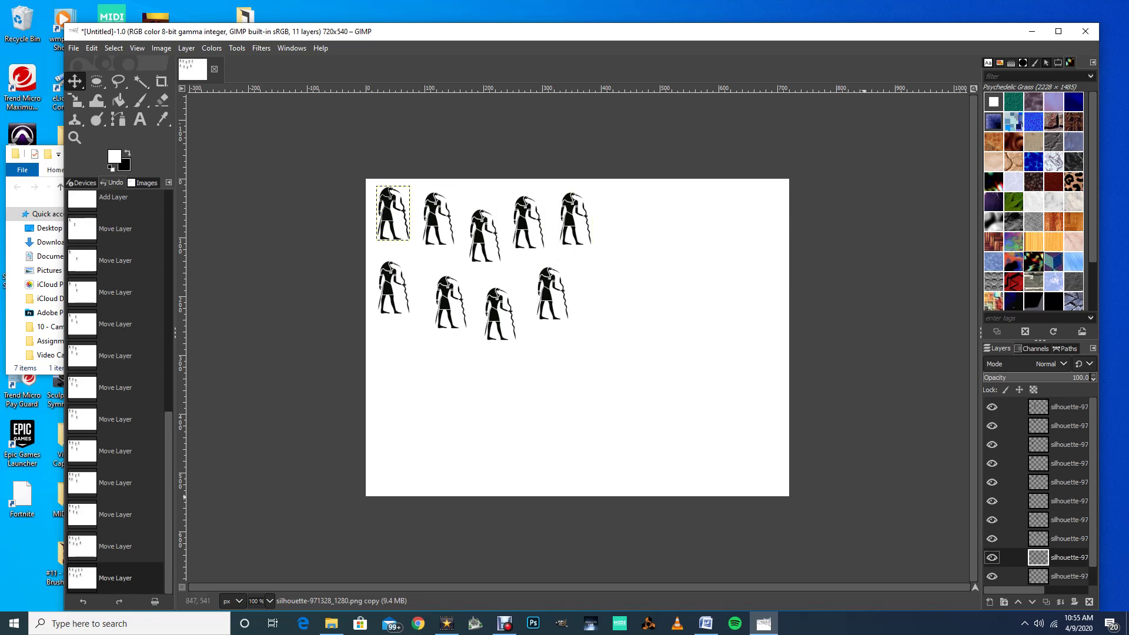
left_click_drag(394, 210, 402, 353)
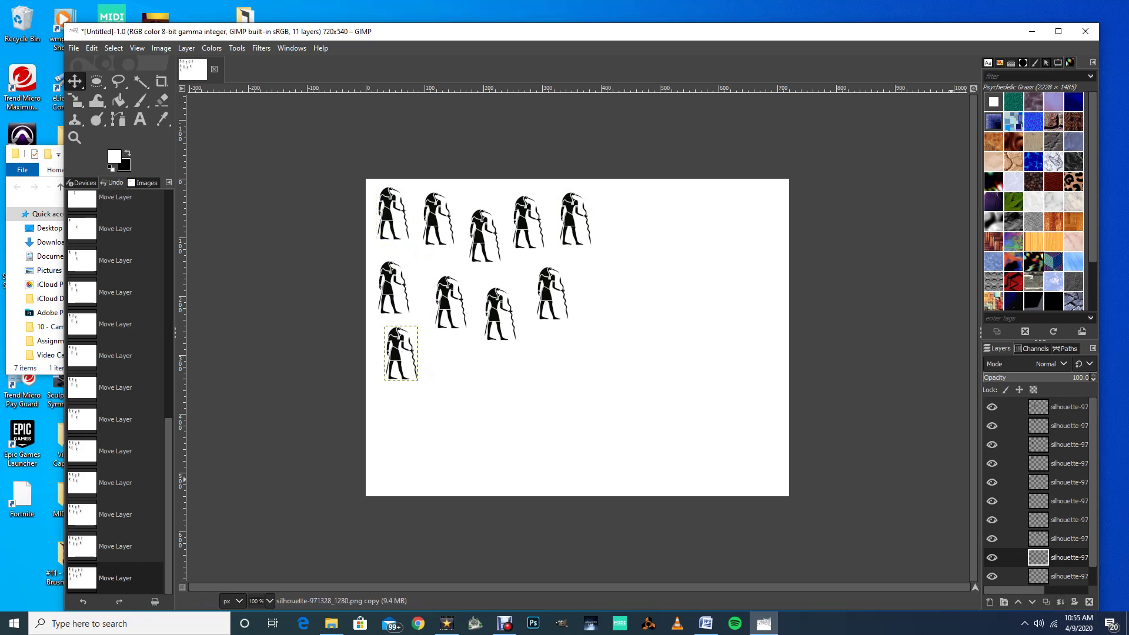
left_click(999, 573)
mouse_move(394, 203)
left_mouse_down()
mouse_move(443, 369)
mouse_move(395, 204)
left_mouse_up()
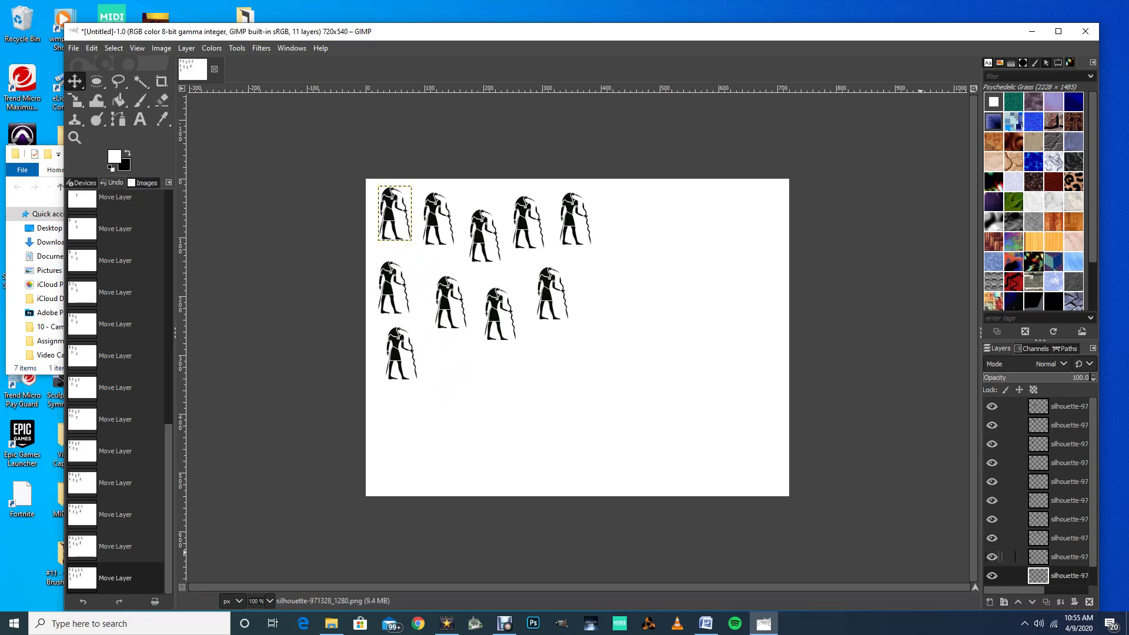
- Duplicate the topmost silhouette layer, copy #8, fifteen times
scroll(1038, 491, "up", 1)
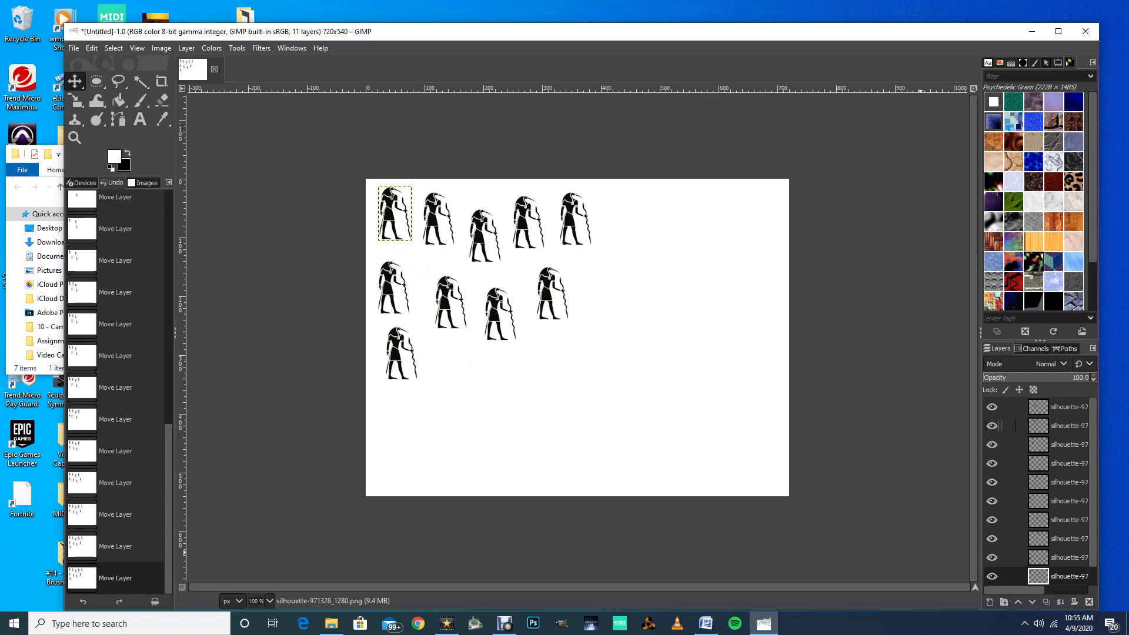
left_click(1001, 406)
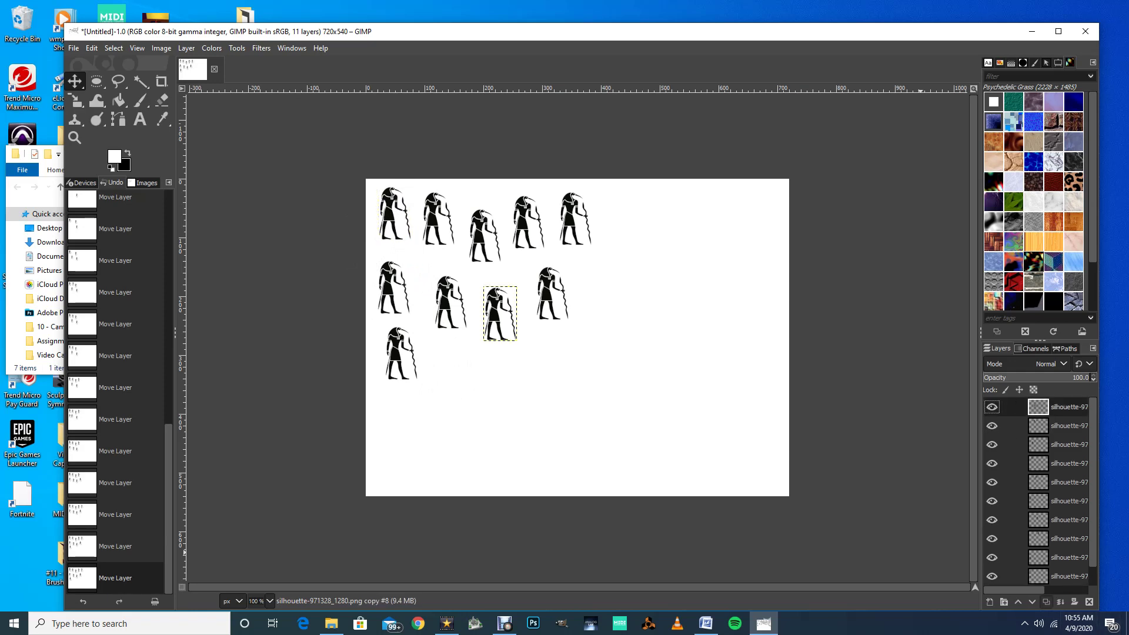
left_click(1045, 602)
left_click(1046, 602)
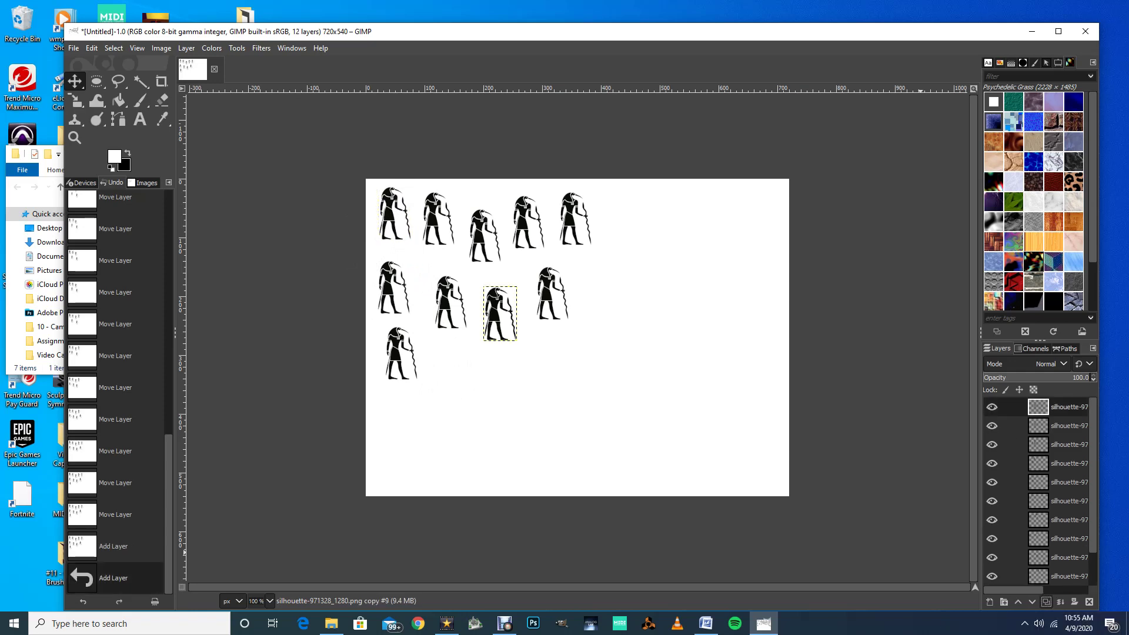
left_click(1046, 602)
left_click(1046, 602)
left_click(1046, 602)
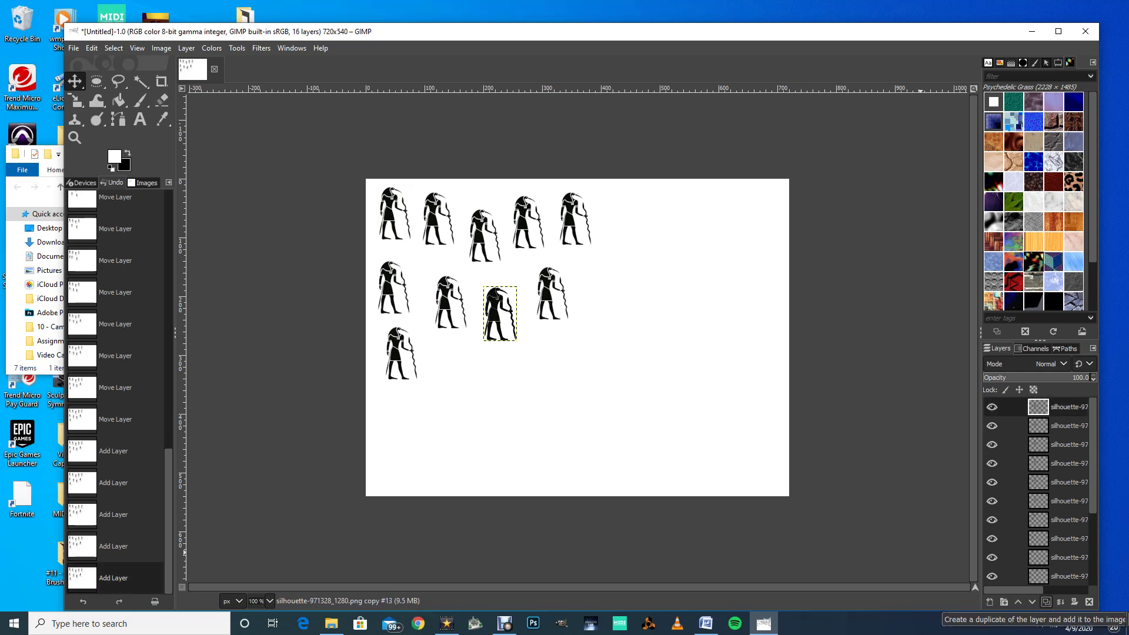
left_click(1046, 602)
left_click(1046, 602)
left_click(1046, 602)
left_click(1045, 602)
left_click(1046, 602)
left_click(1046, 602)
left_click(1046, 602)
left_click(1045, 602)
left_click(1046, 602)
left_click(1046, 602)
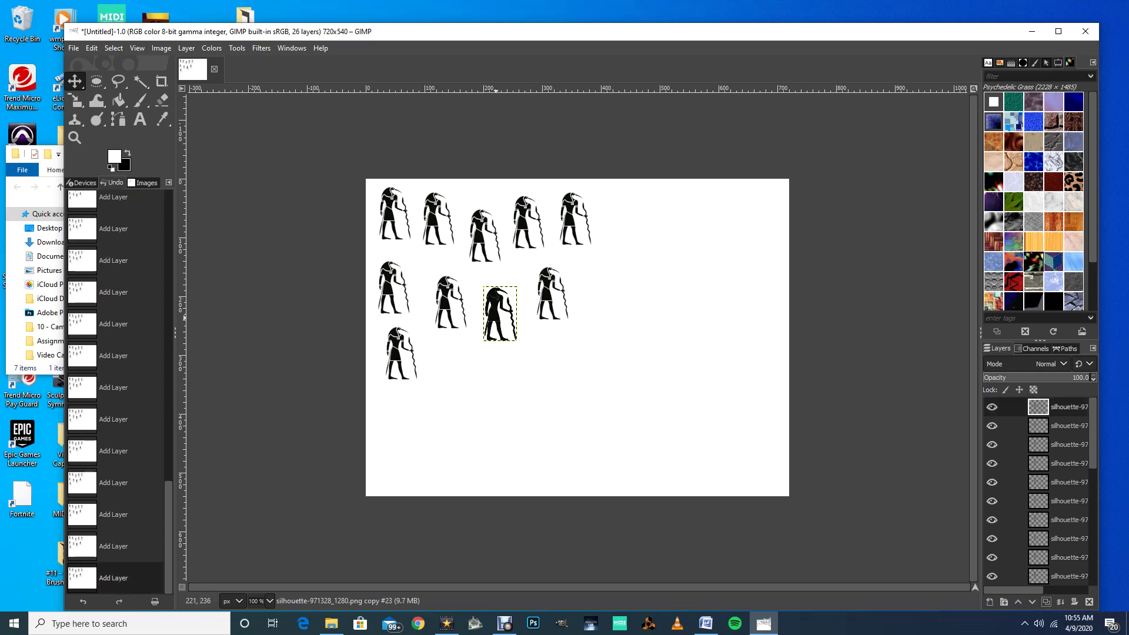
- Move copies #23 and #21 off the new stack into the third row and copy #22 to the second row's right end
left_click_drag(494, 316, 467, 372)
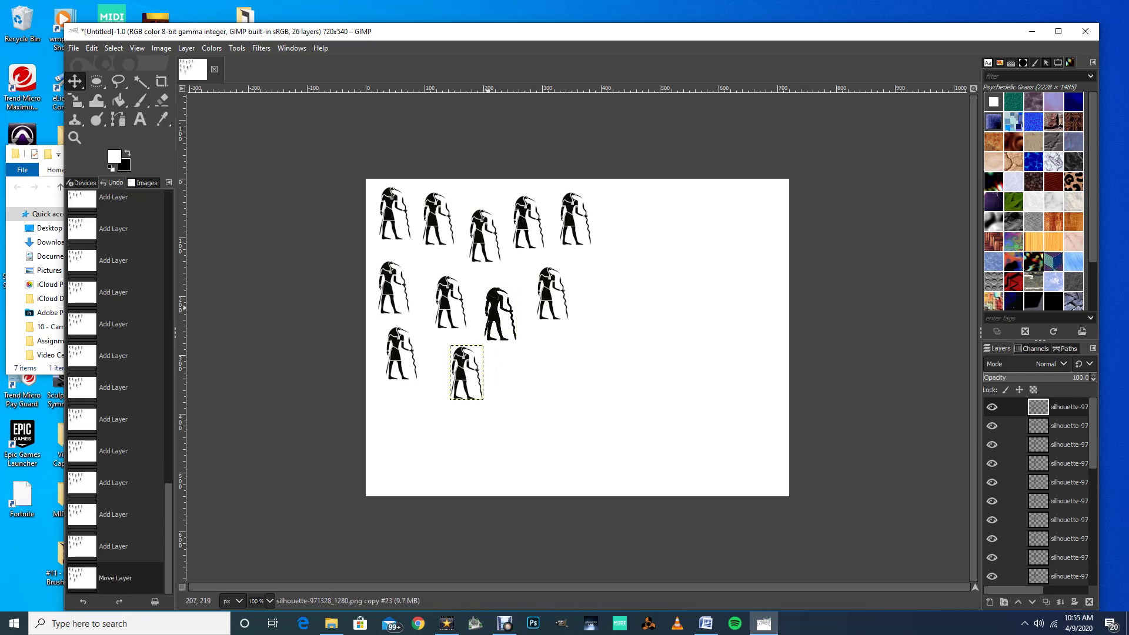
left_click(493, 312)
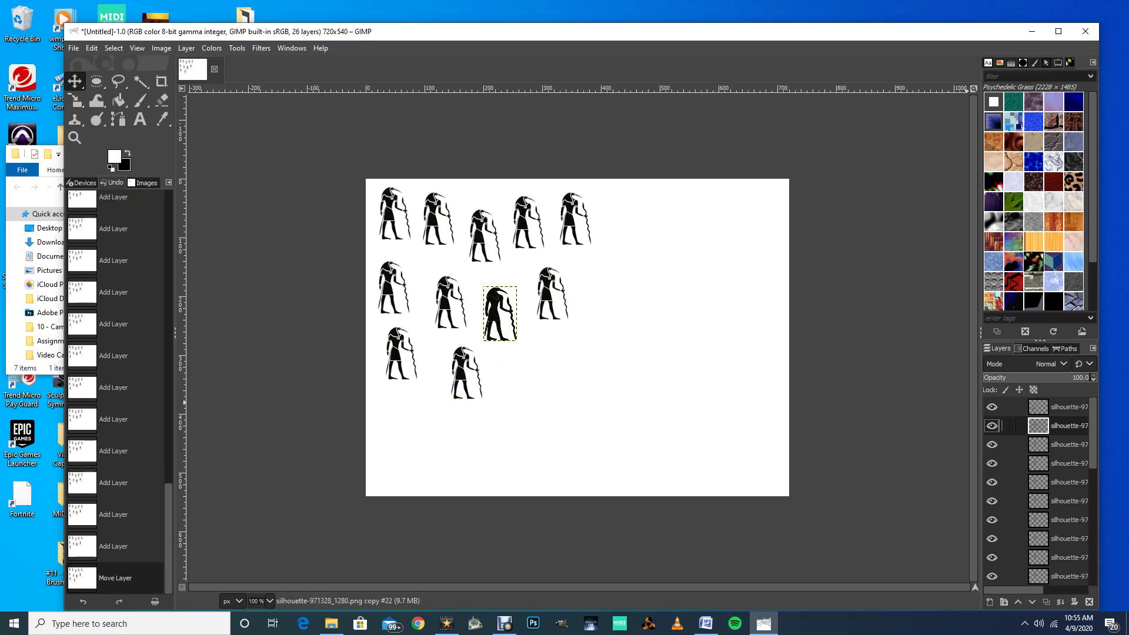
left_click_drag(502, 309, 600, 295)
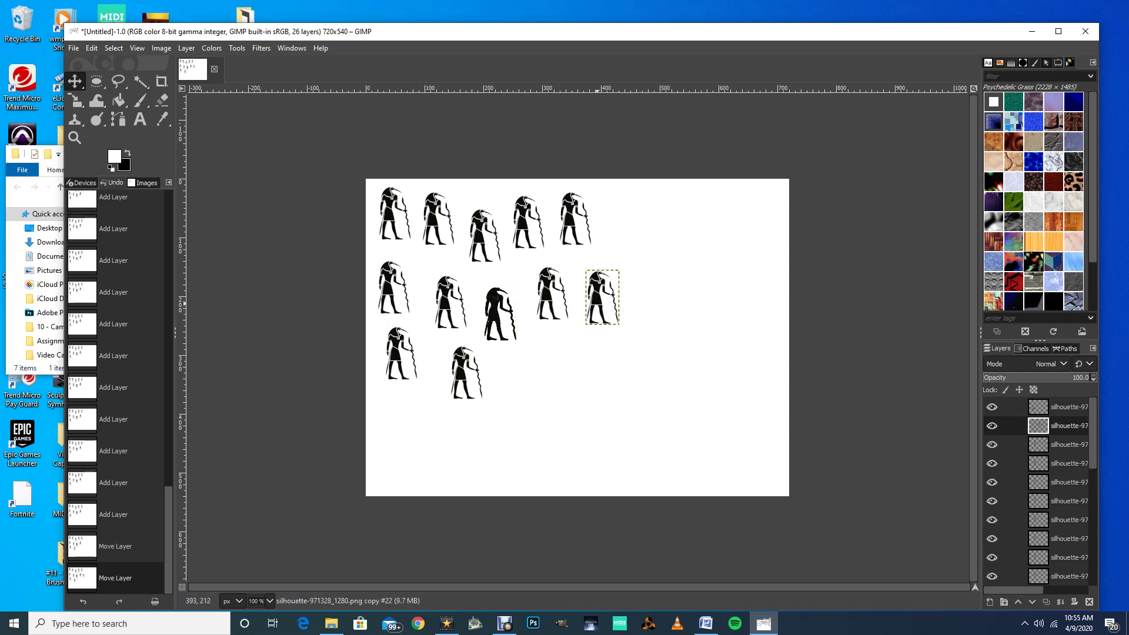
key("Page_Down")
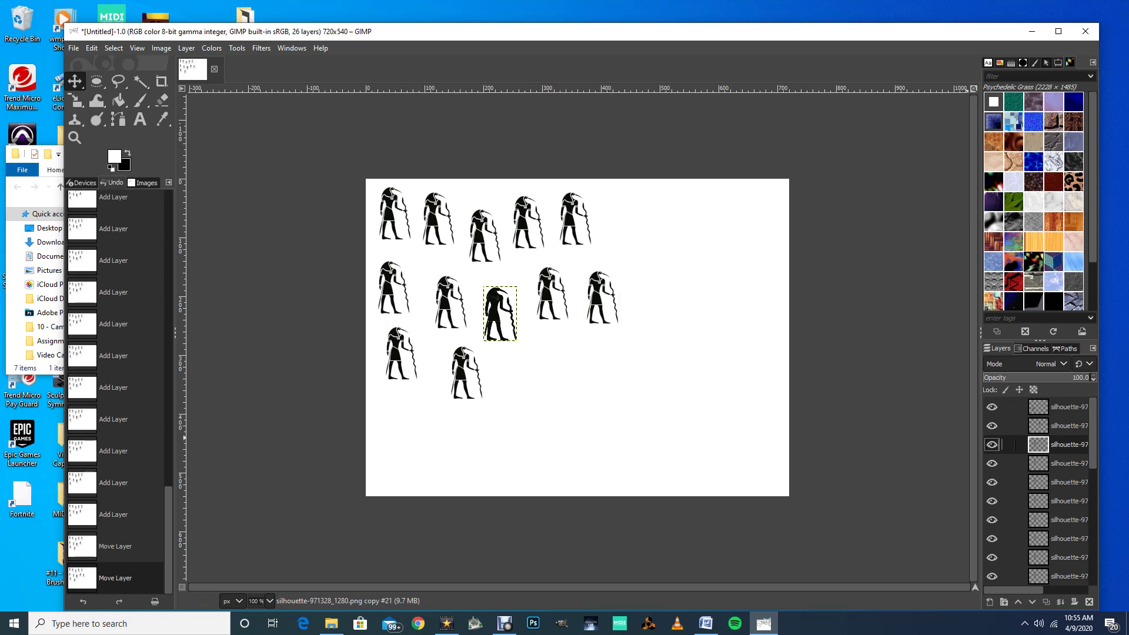
left_click_drag(504, 311, 548, 355)
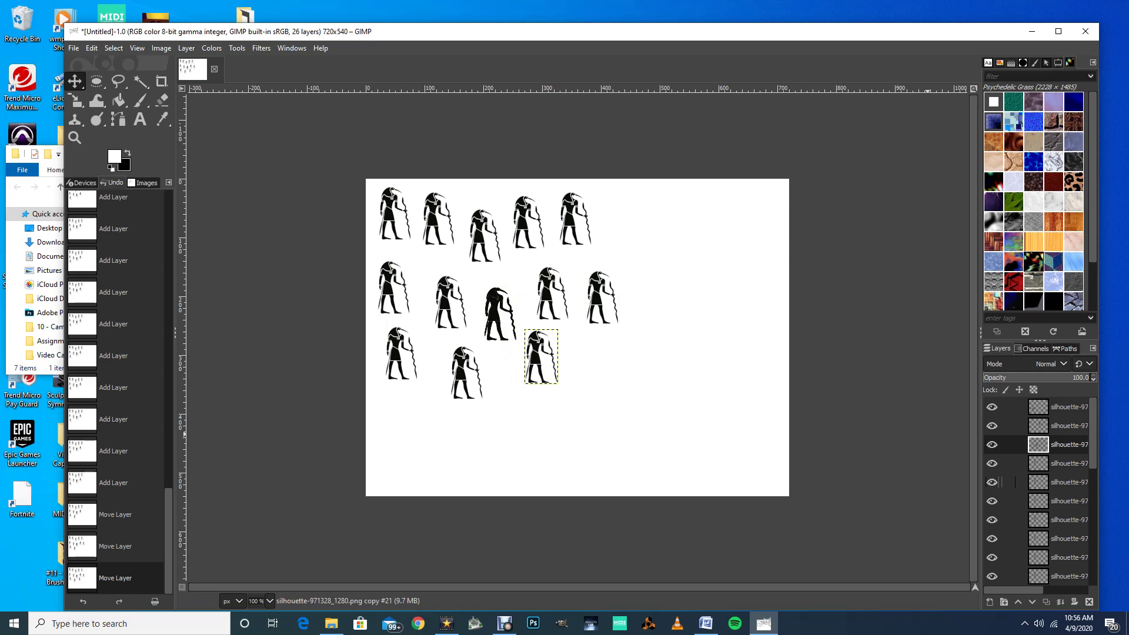
- Place silhouette copy #20 below the stack and copy #19 at the right end of the third row
left_click(1001, 463)
left_click_drag(491, 310, 499, 393)
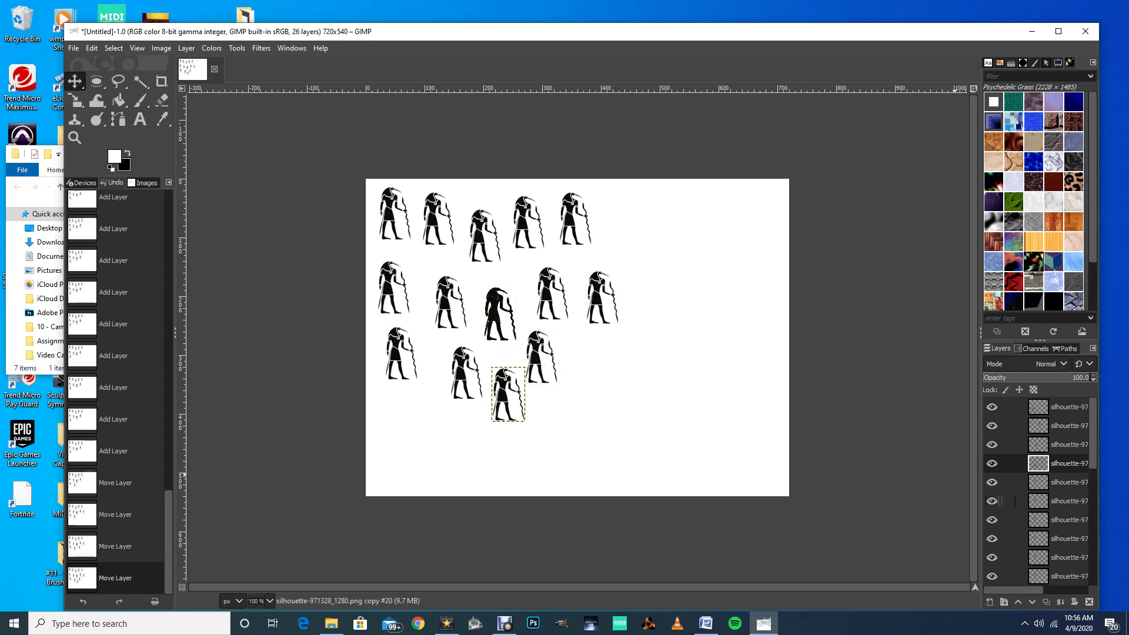
left_click(1000, 482)
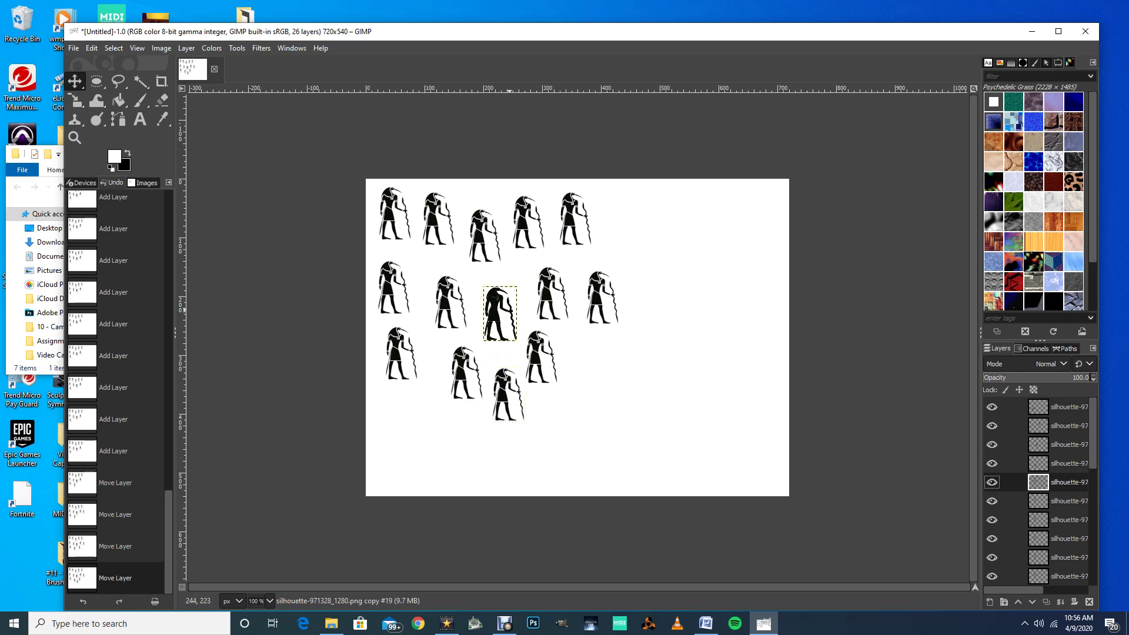
left_click_drag(495, 310, 580, 356)
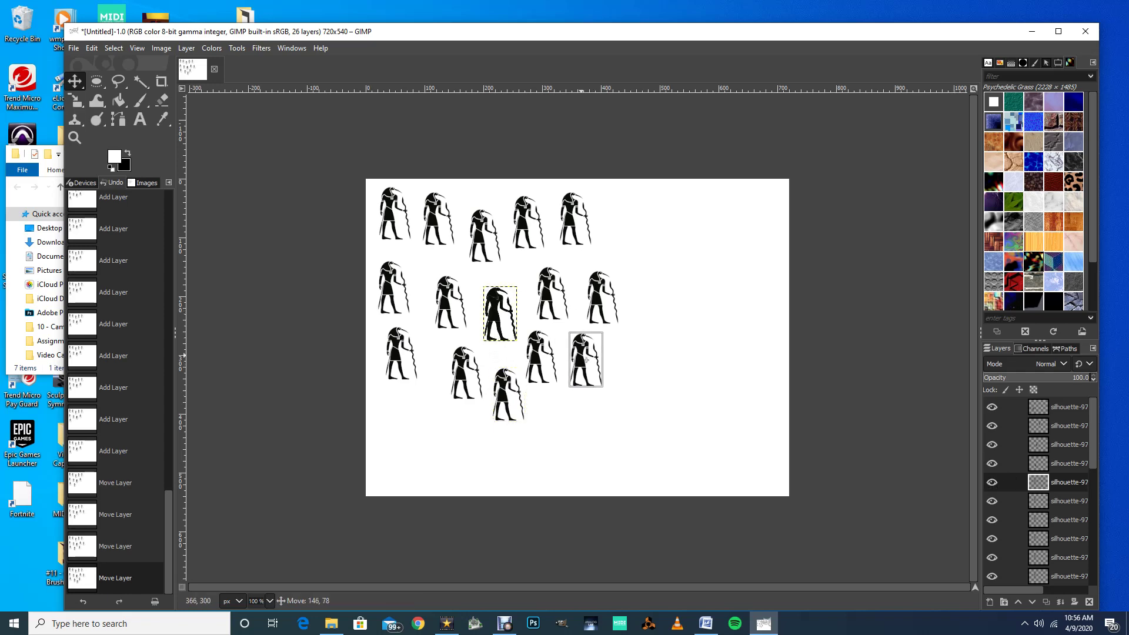
left_click_drag(575, 362, 572, 373)
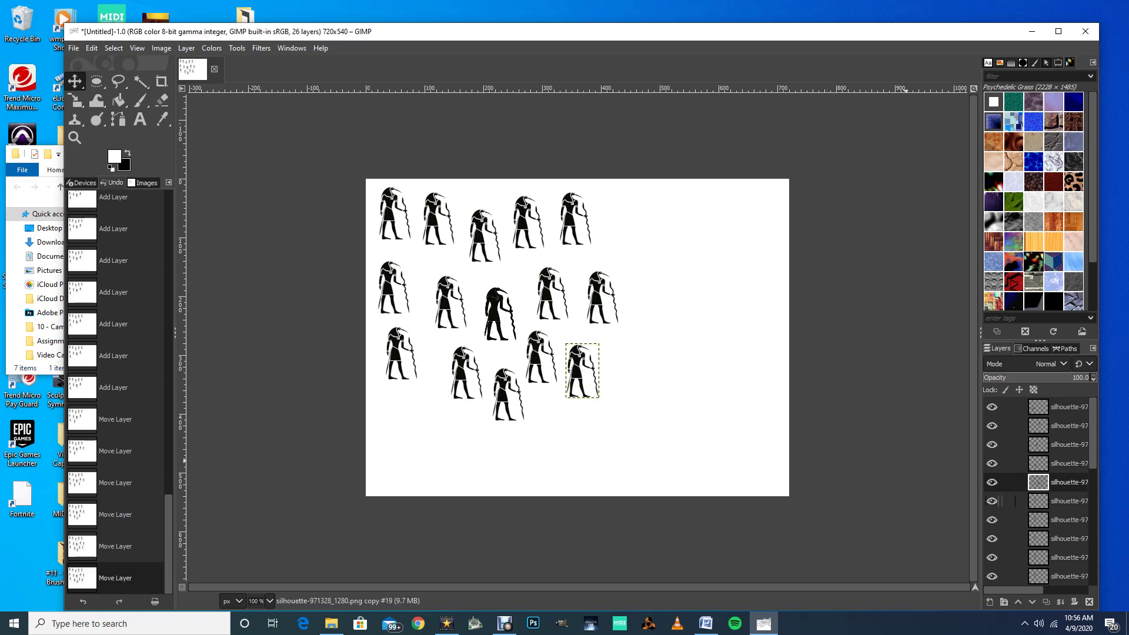
- Move silhouette copy #18 to the lower-left area of the canvas and copy #17 to the top row's right end
left_click(1050, 501)
left_click_drag(494, 311, 431, 415)
left_click(1006, 519)
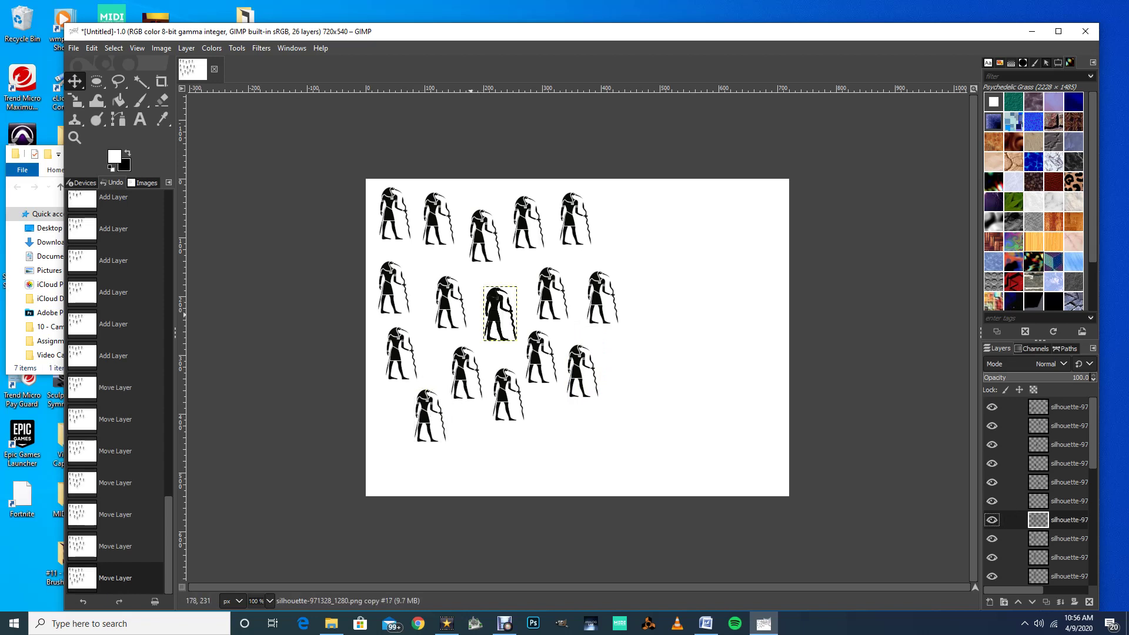
left_click_drag(487, 309, 616, 236)
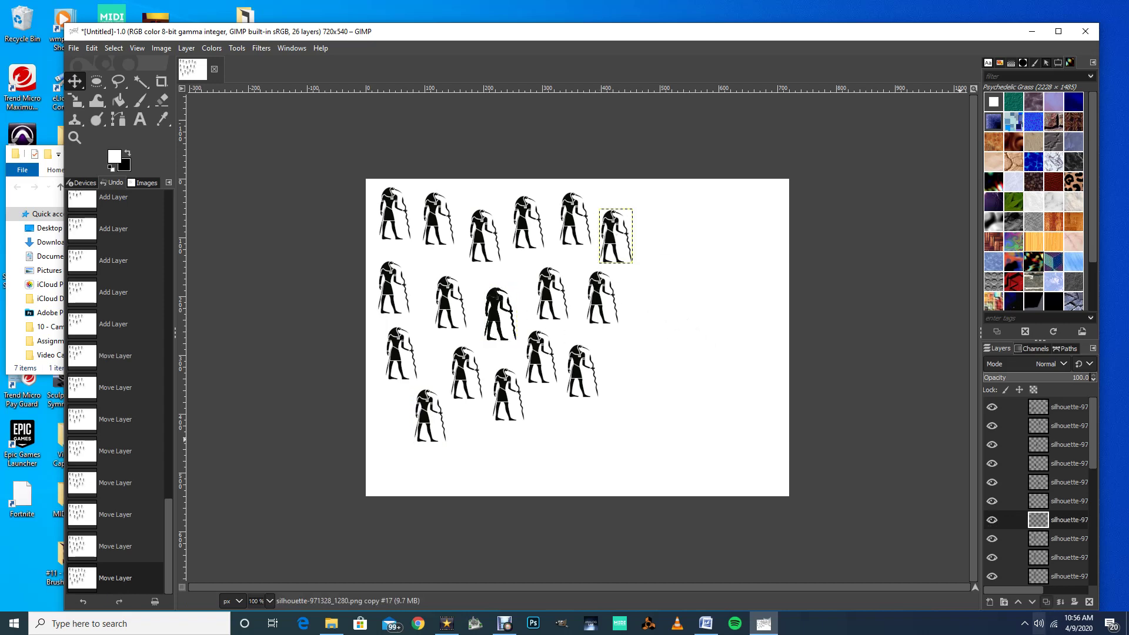
- Extend the top row to the right with silhouette copy #16 and the second row with copies #15 and #14
left_click(1001, 539)
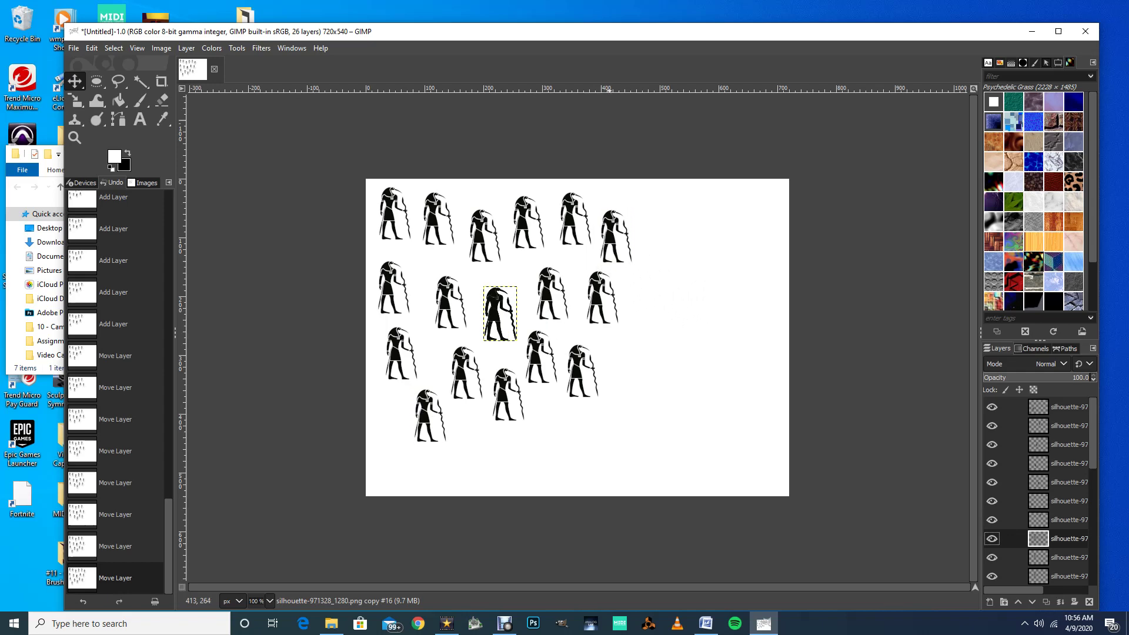
left_click_drag(493, 299, 657, 208)
left_click(1001, 557)
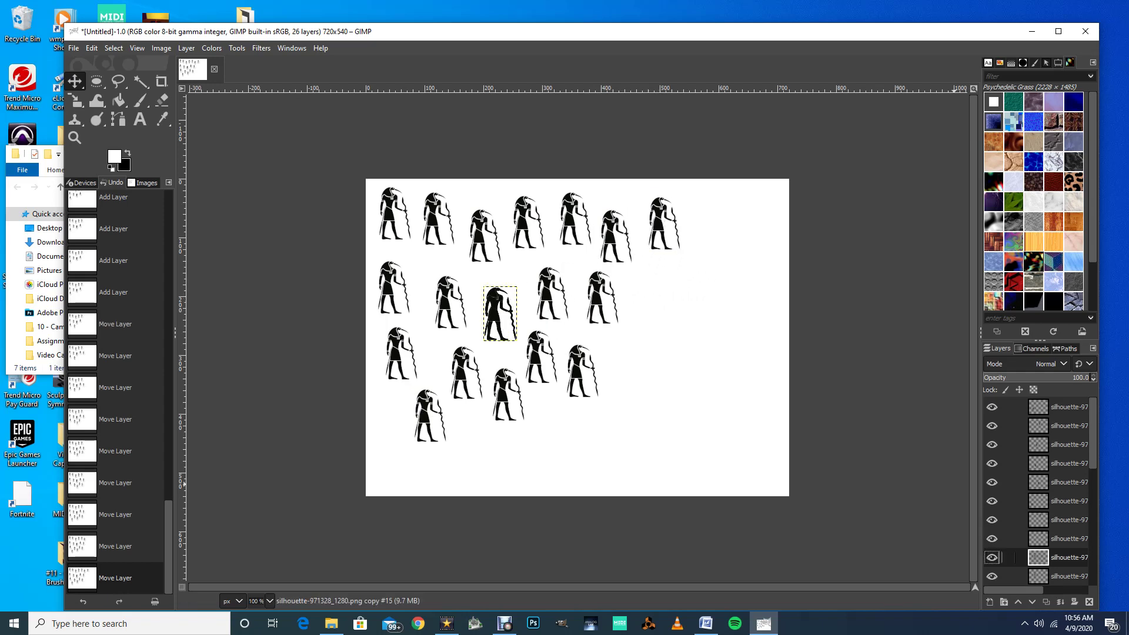
left_click_drag(501, 314, 639, 311)
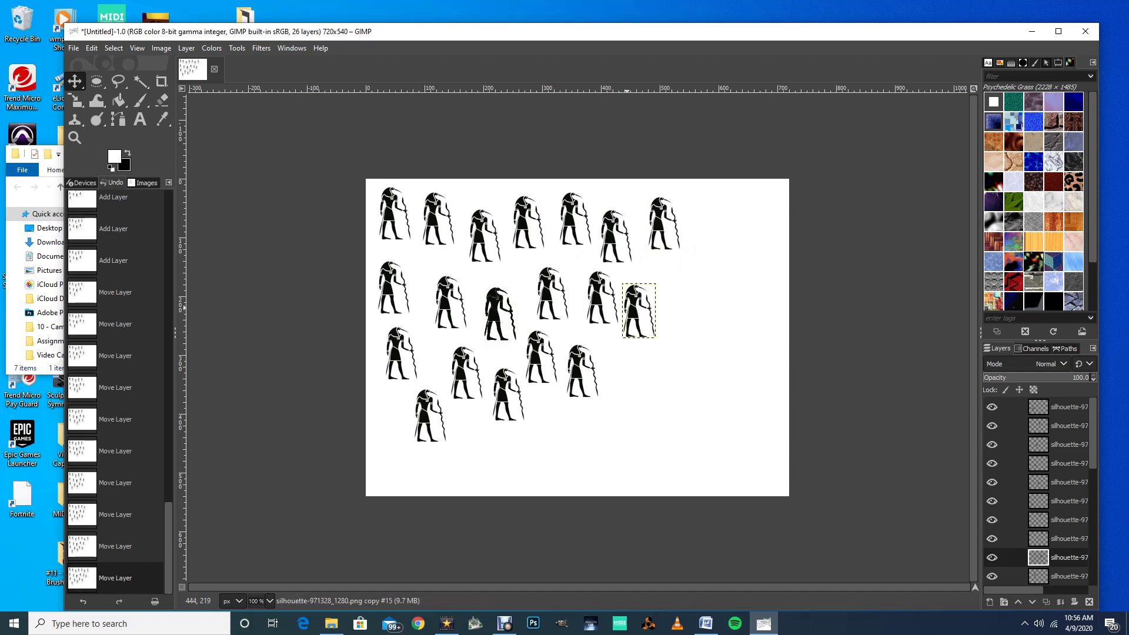
left_click(999, 576)
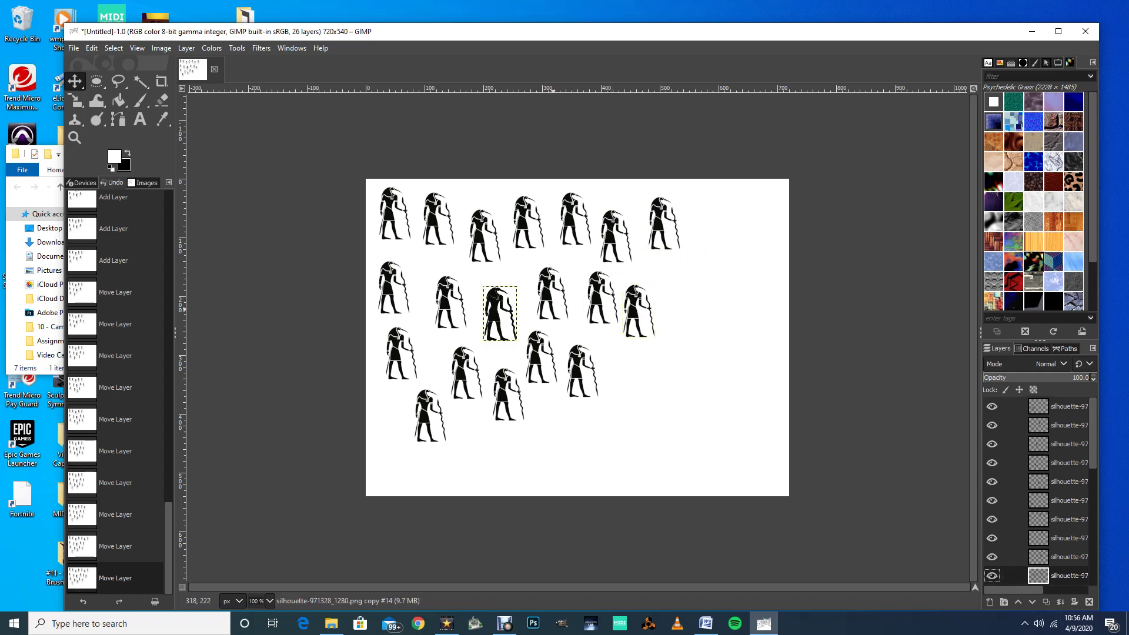
left_click_drag(486, 308, 681, 293)
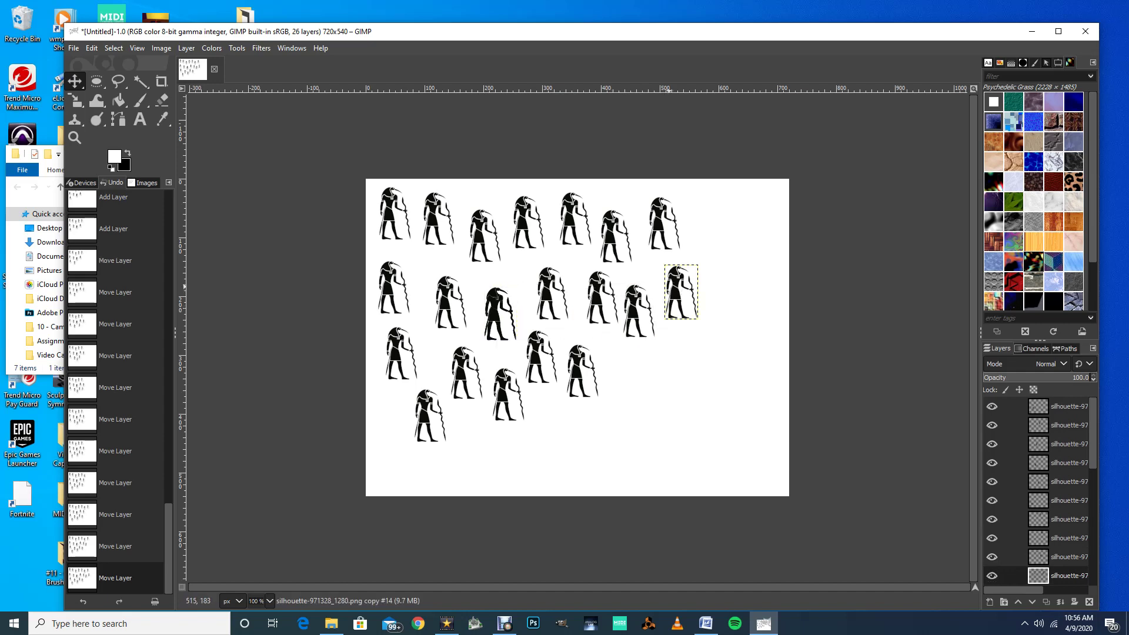
- Move silhouette copies #13 and #12 off the second-row stack to extend the third row to the right
left_click_drag(1093, 433, 1092, 482)
left_click(1064, 465)
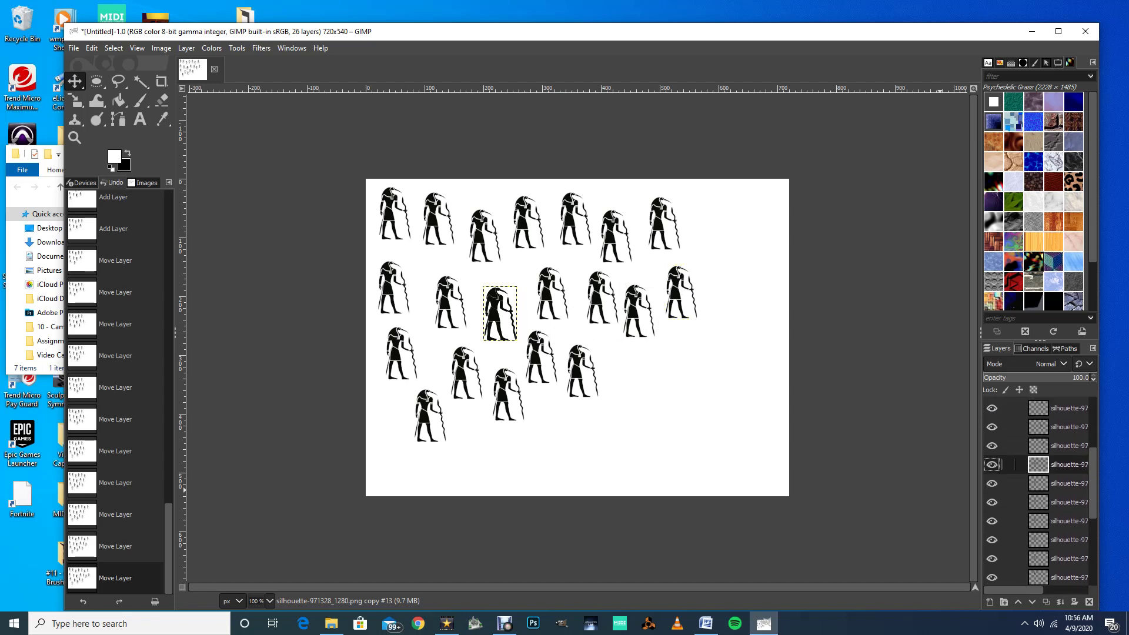
left_click_drag(499, 308, 628, 373)
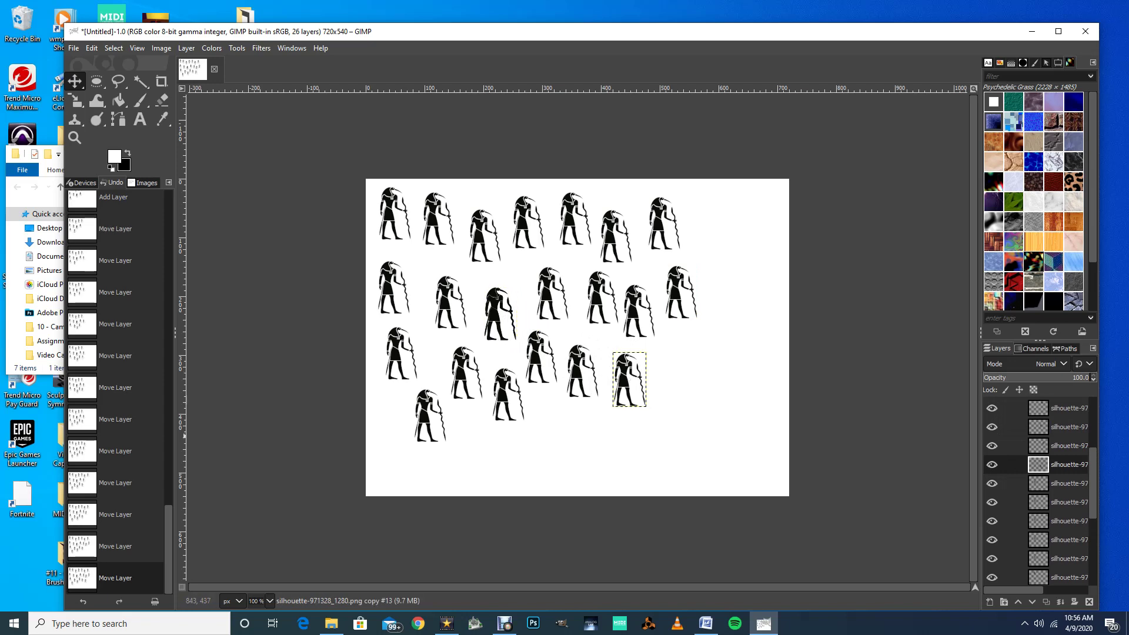
left_click(1000, 483)
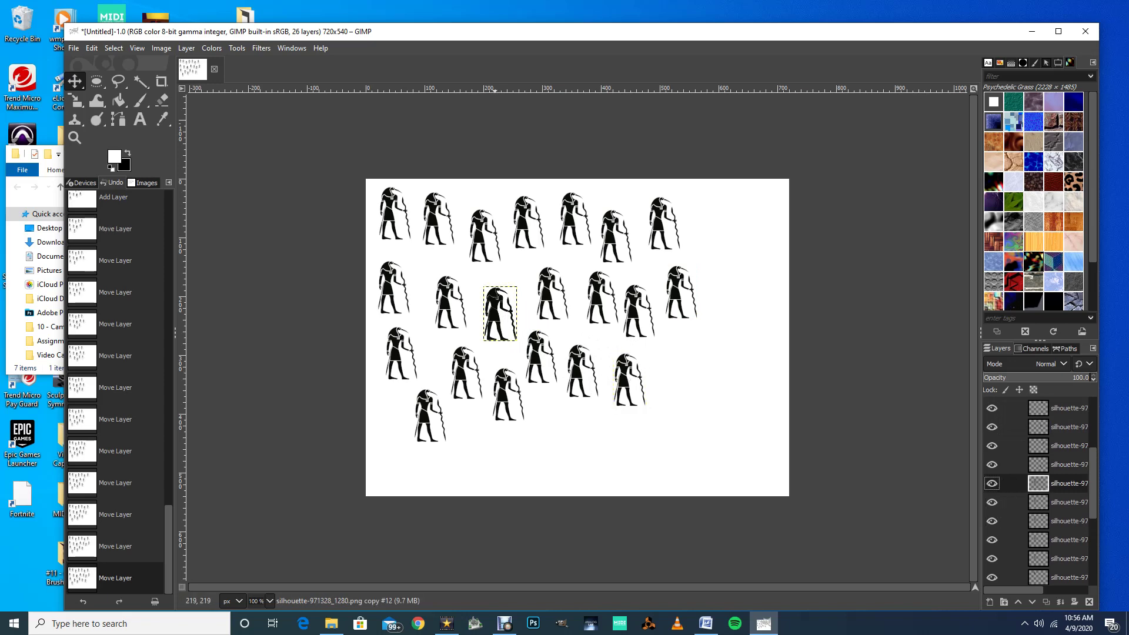
left_click_drag(499, 312, 678, 365)
- Place silhouette copy #11 at the top row's right end and copy #10 at the second row's right end
left_click(1063, 502)
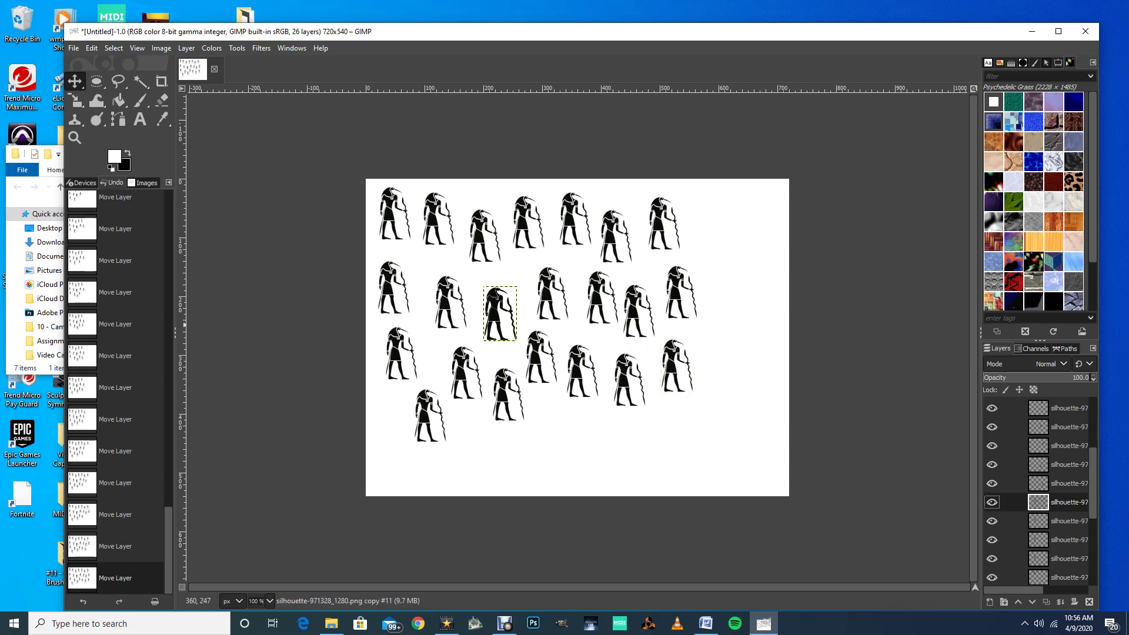
left_click_drag(505, 309, 710, 218)
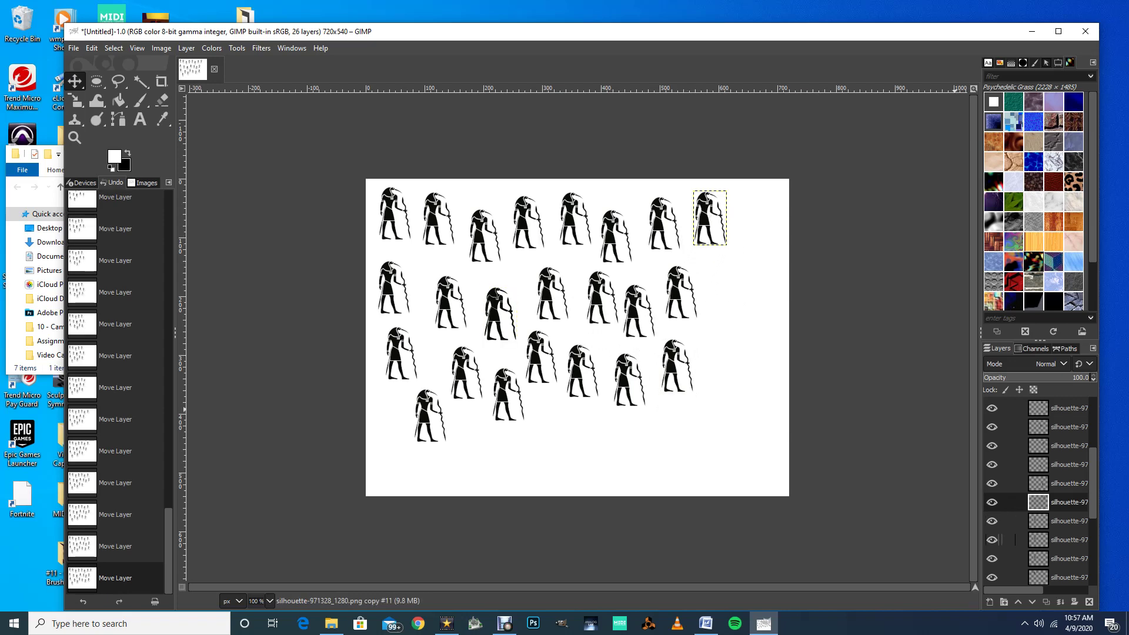
left_click(1001, 520)
left_click_drag(488, 300, 727, 287)
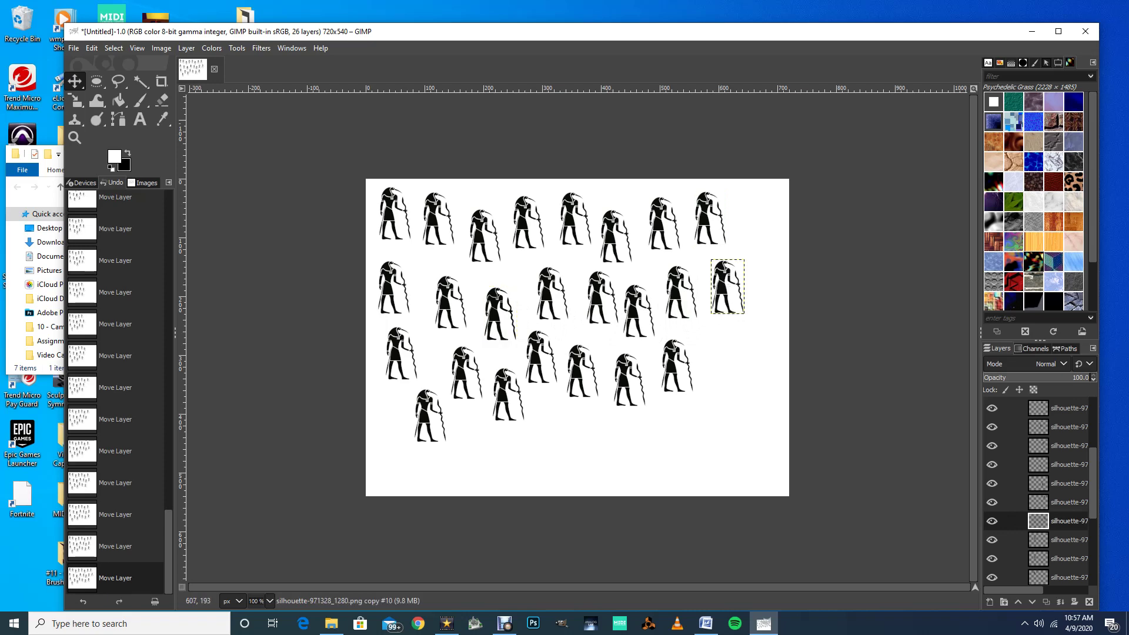
- Move silhouette copy #9 to the third row's right end and make copy #8 the active layer
left_click(1001, 540)
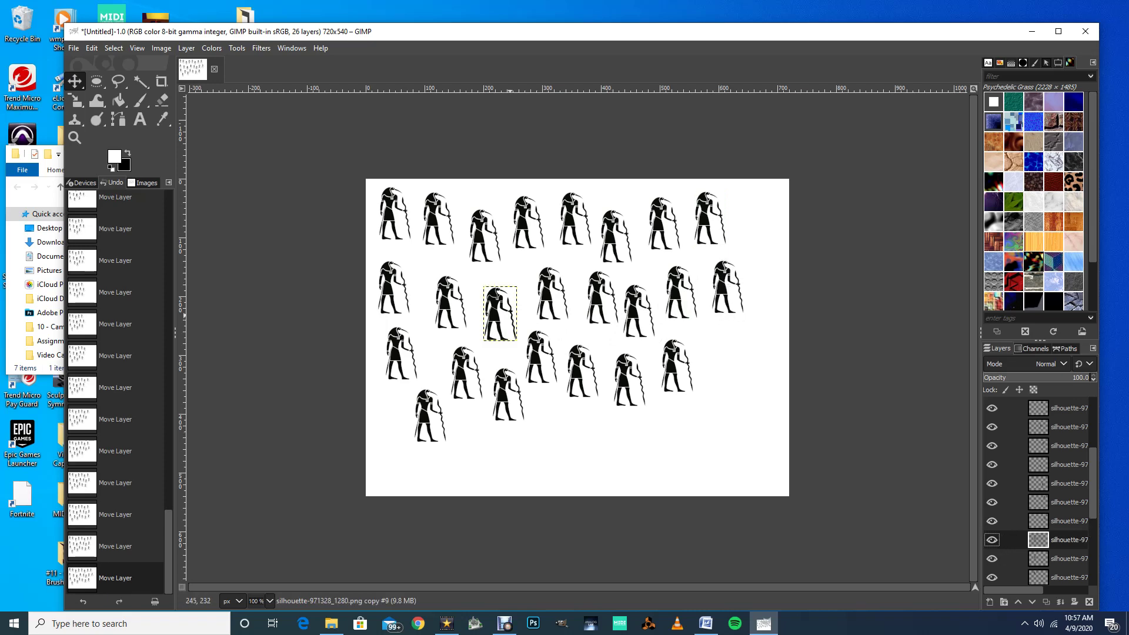
left_click_drag(490, 311, 710, 351)
left_click(1001, 558)
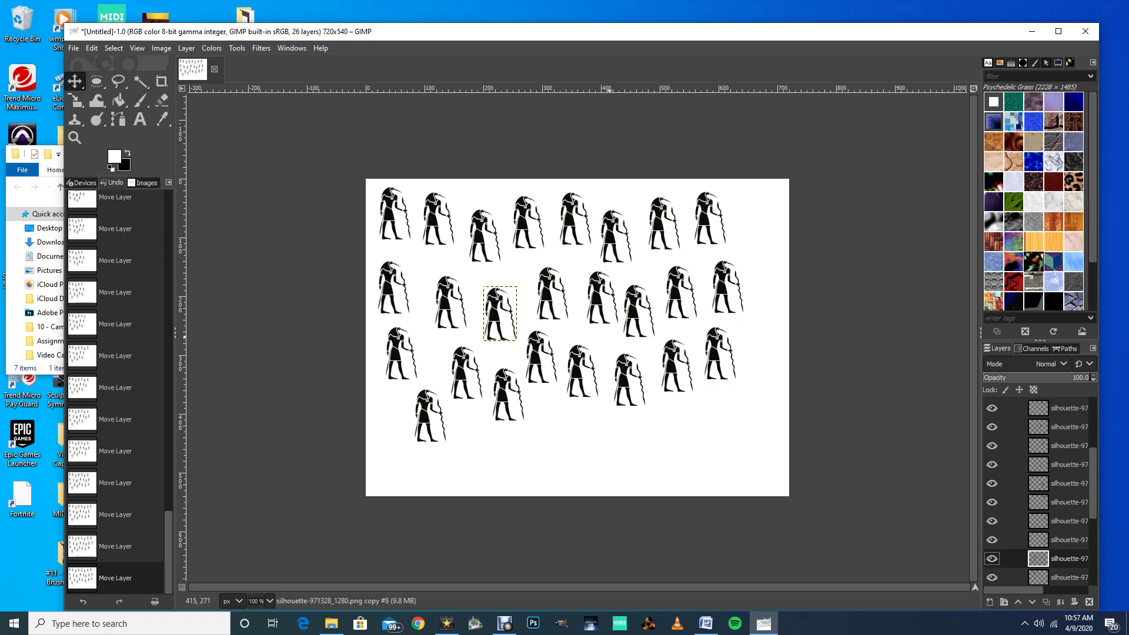
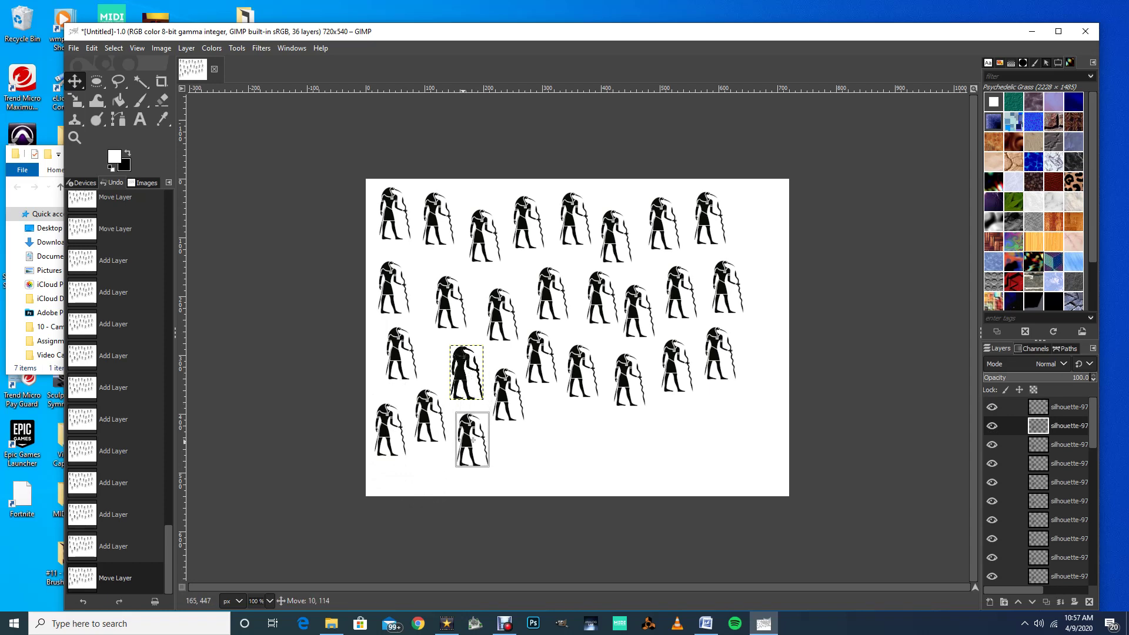
- Move silhouette copy #31 into the fourth row's middle and place copy #30 below and to its left near the canvas bottom
left_click(1001, 444)
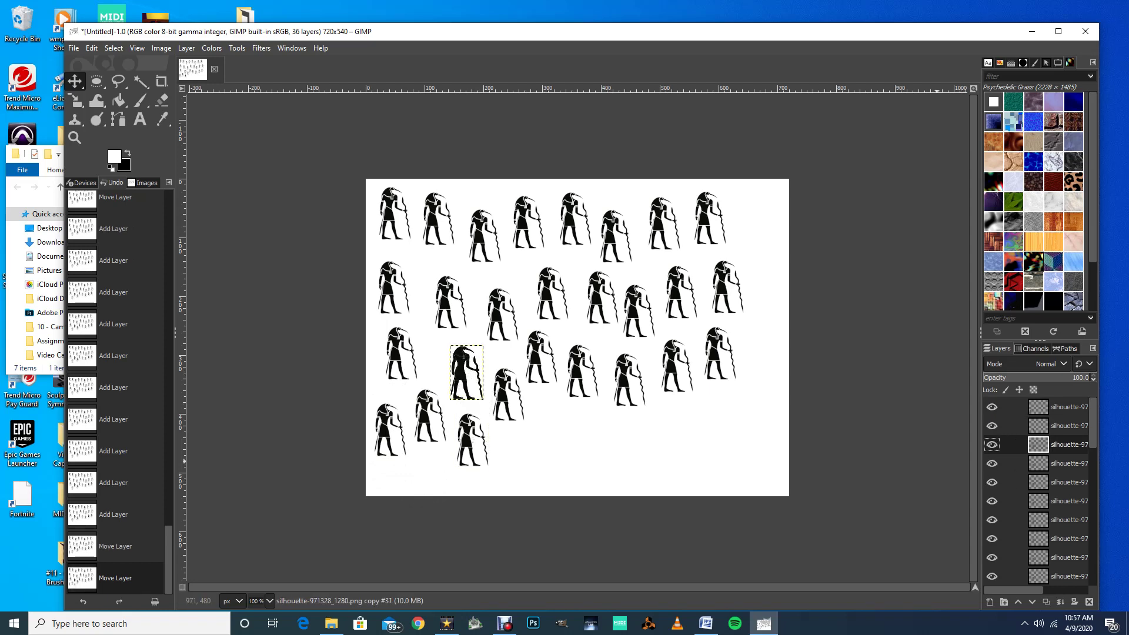
left_click_drag(466, 366, 560, 421)
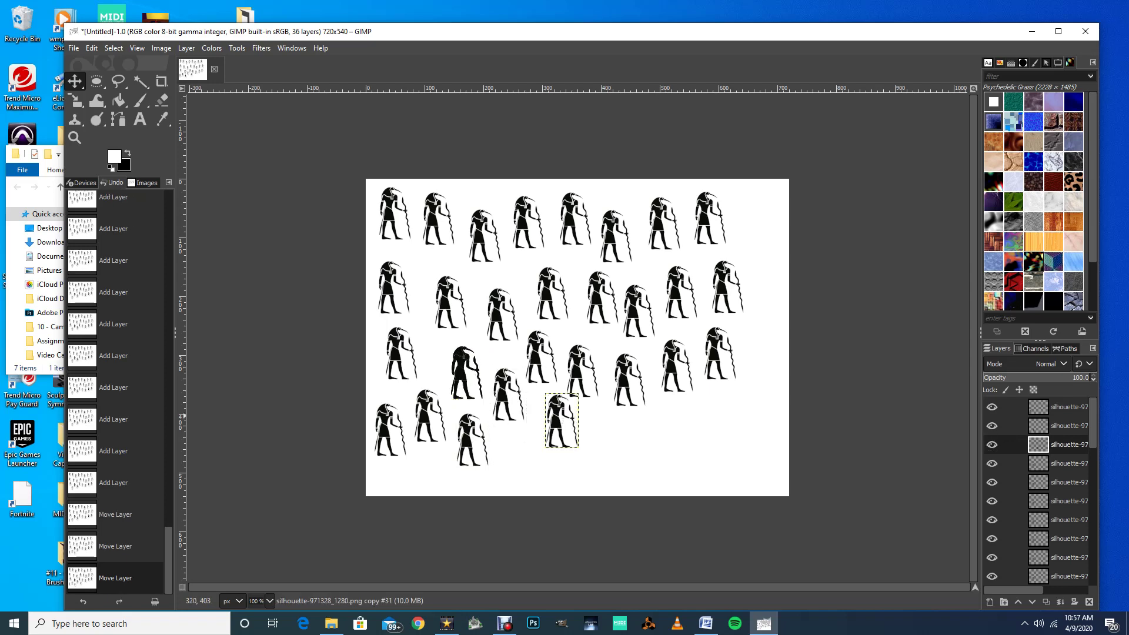
left_click(1038, 464)
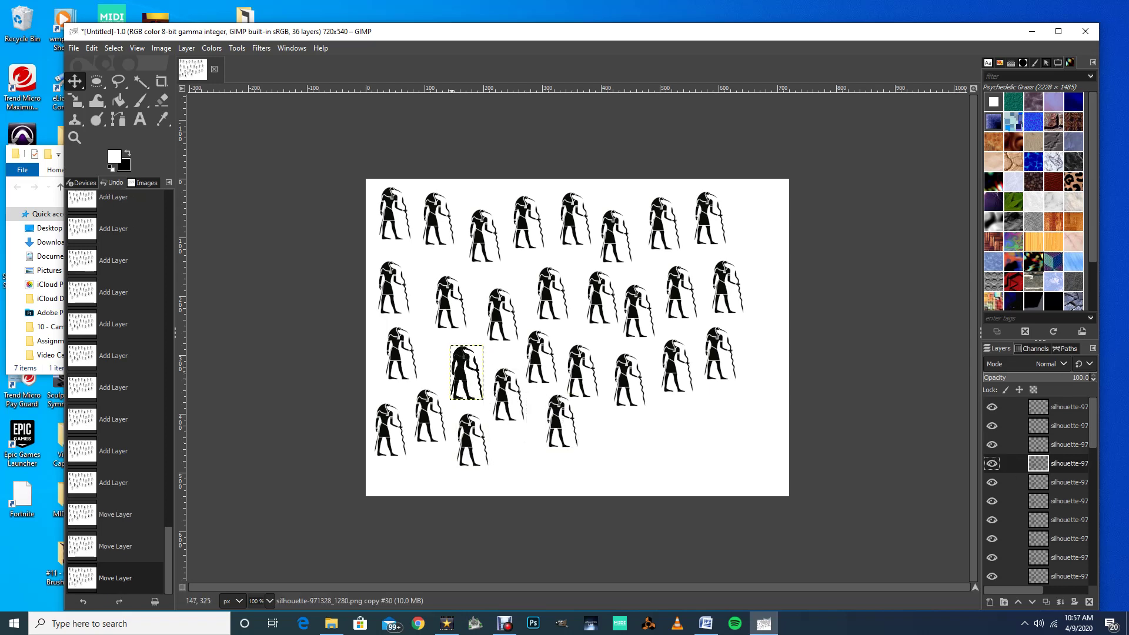
left_click_drag(454, 369, 506, 455)
- Move silhouette copy #29 to the canvas's bottom edge and scale it down to 37 × 60 px
left_click(1006, 482)
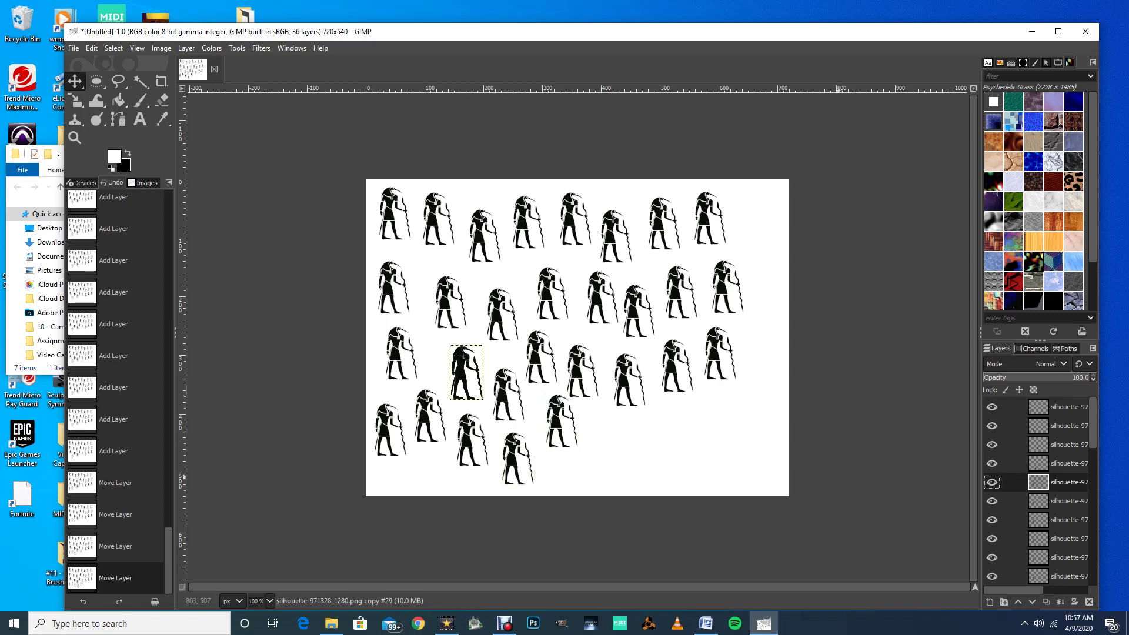
left_click_drag(464, 376, 439, 480)
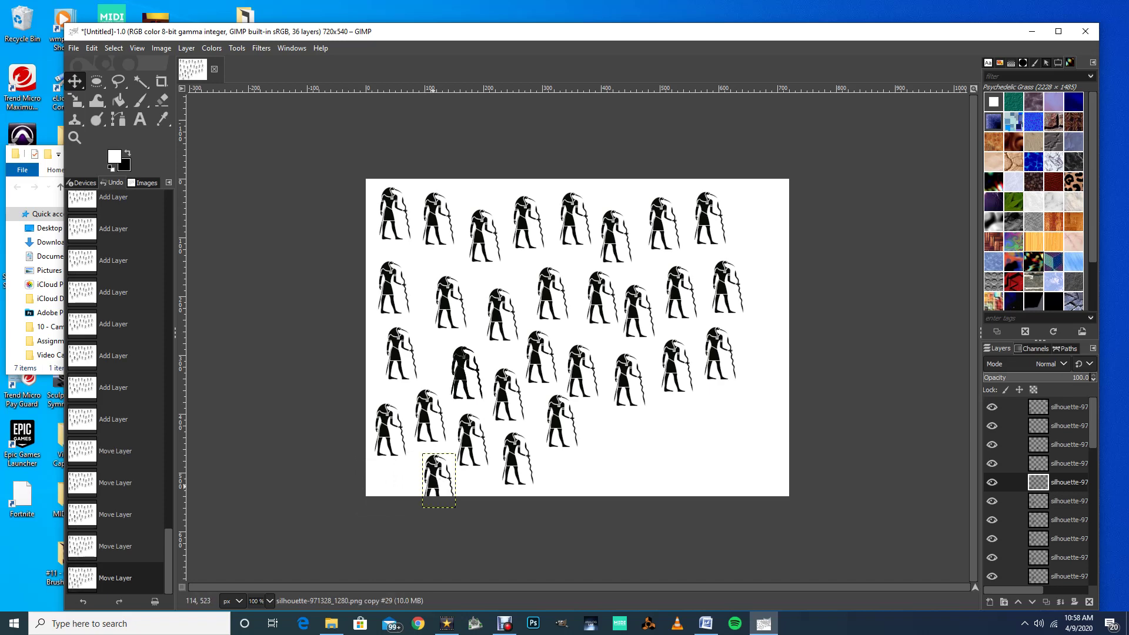
left_click(75, 100)
left_click(440, 471)
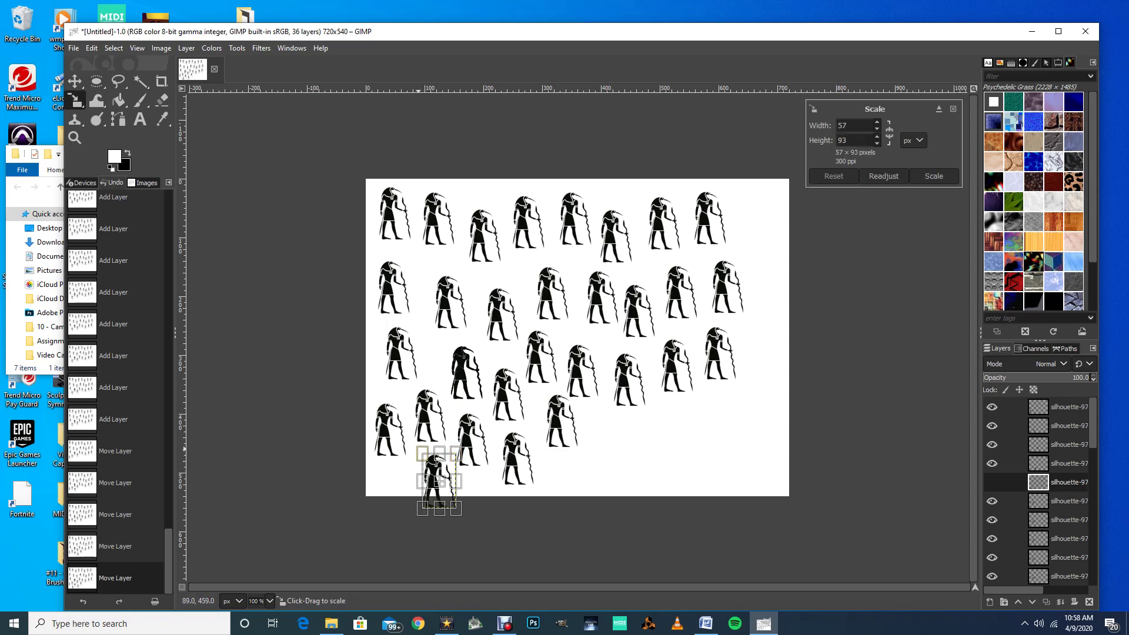
left_click_drag(418, 449, 429, 468)
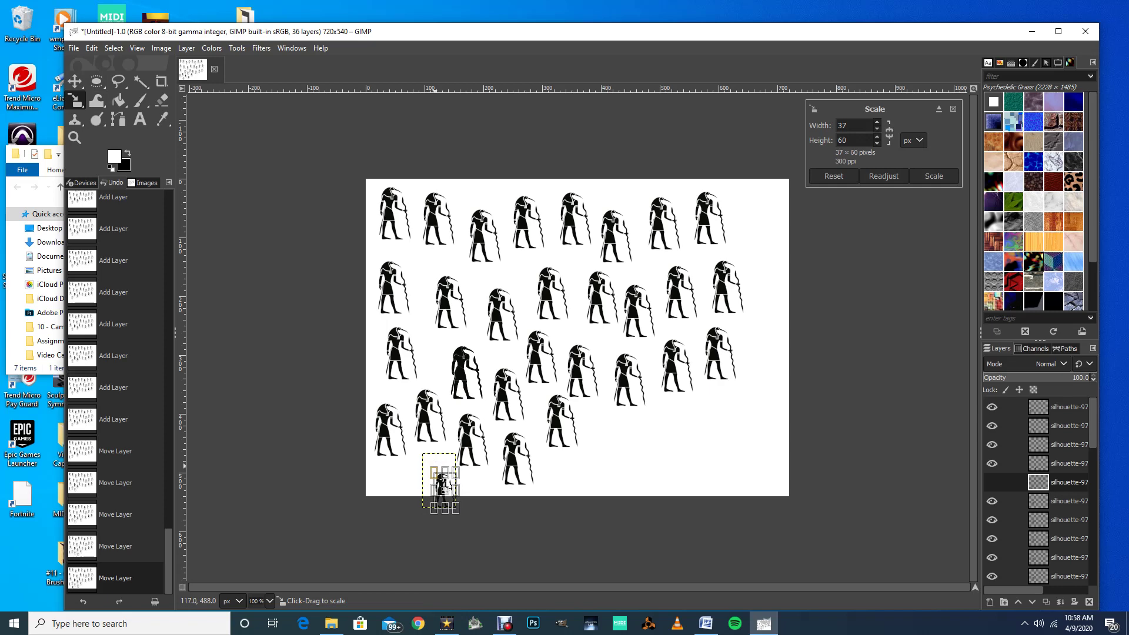
key("Return")
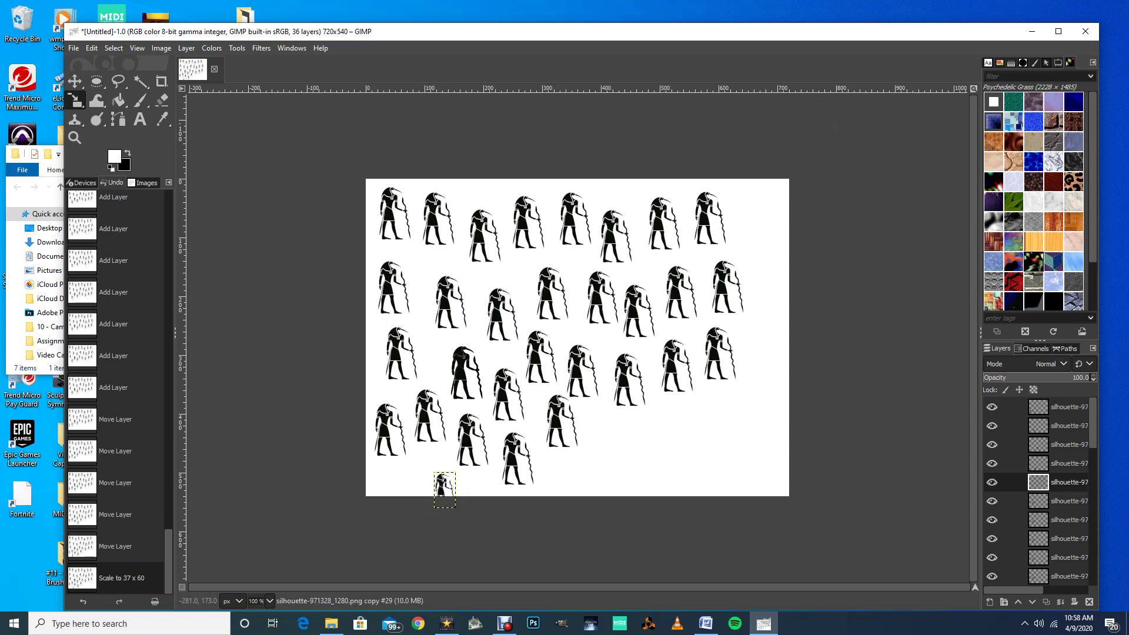
- Move the shrunken silhouette copy #29 to the empty lower-right area and delete its layer
key("m")
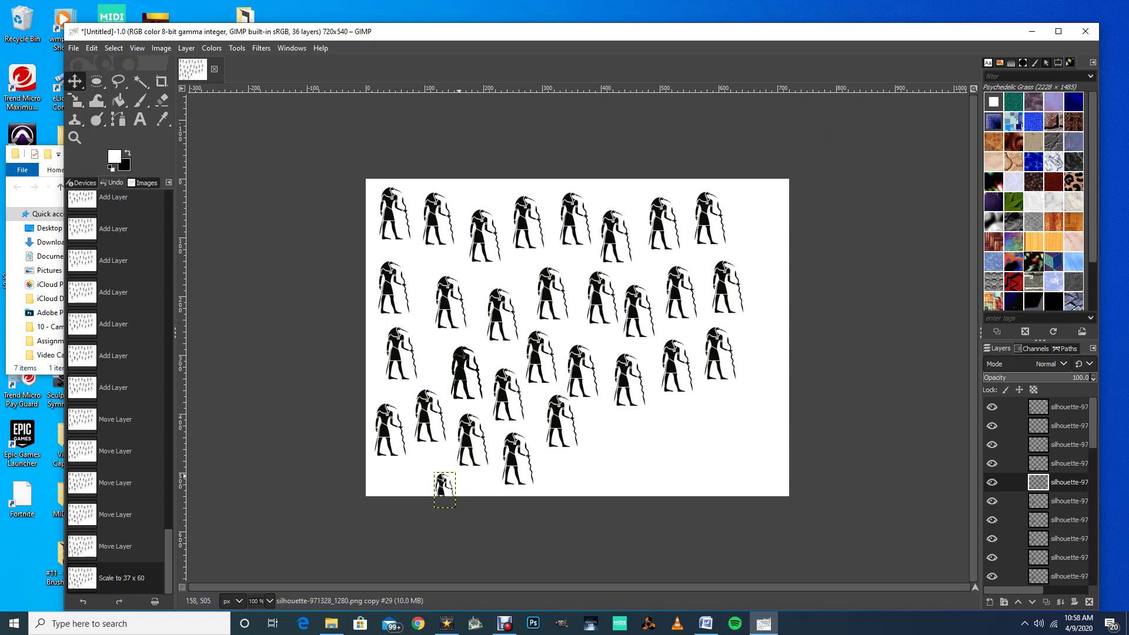
left_click_drag(445, 485, 665, 444)
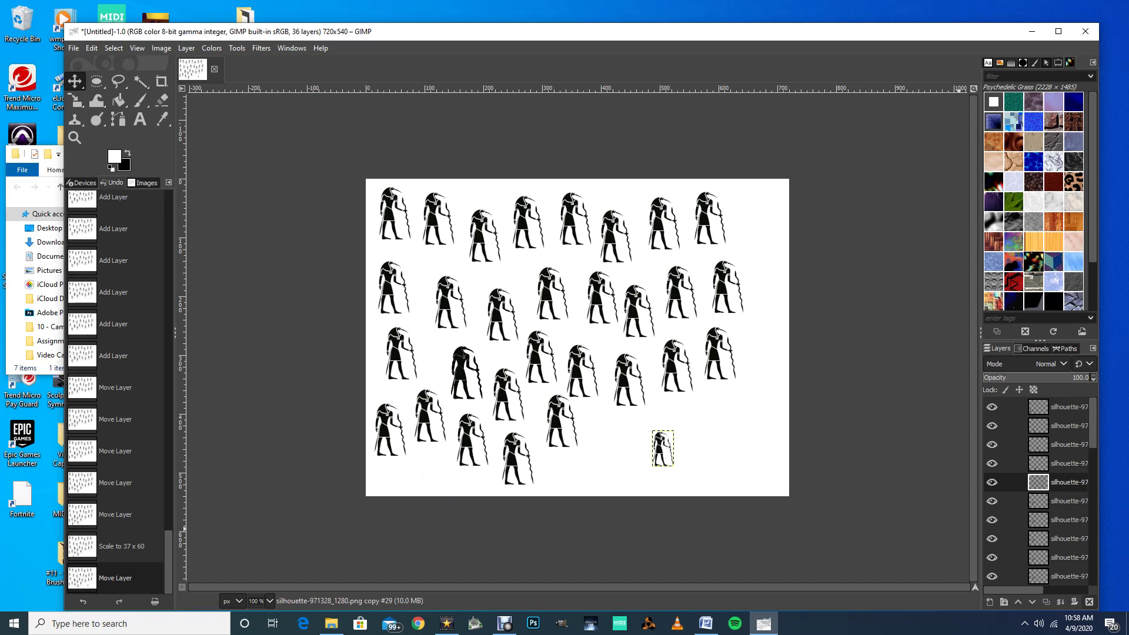
left_click(1089, 601)
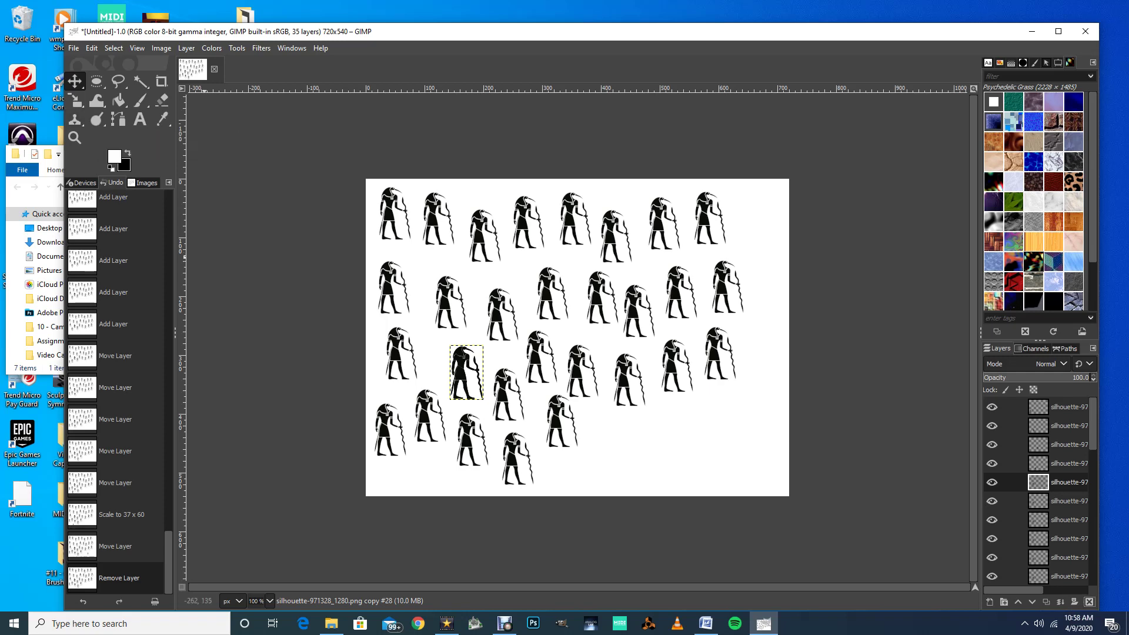
- Place silhouette copies #28 and #27 in the lower middle of the canvas, shifting #28 right so the two do not overlap
left_click_drag(464, 371, 603, 432)
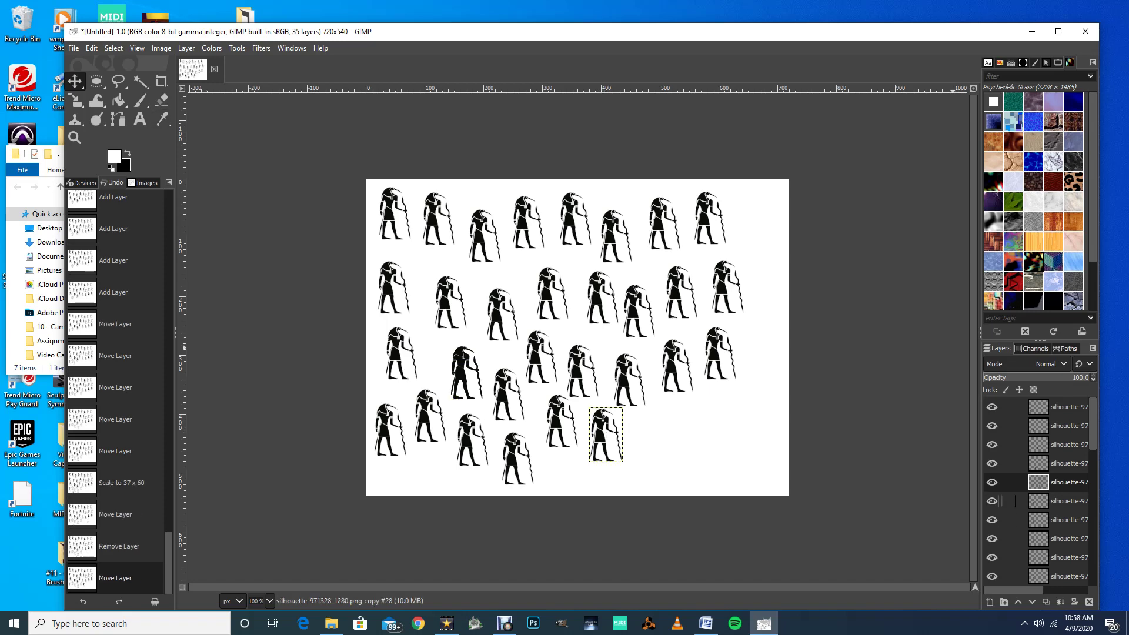
left_click(1000, 500)
left_click_drag(460, 358, 585, 461)
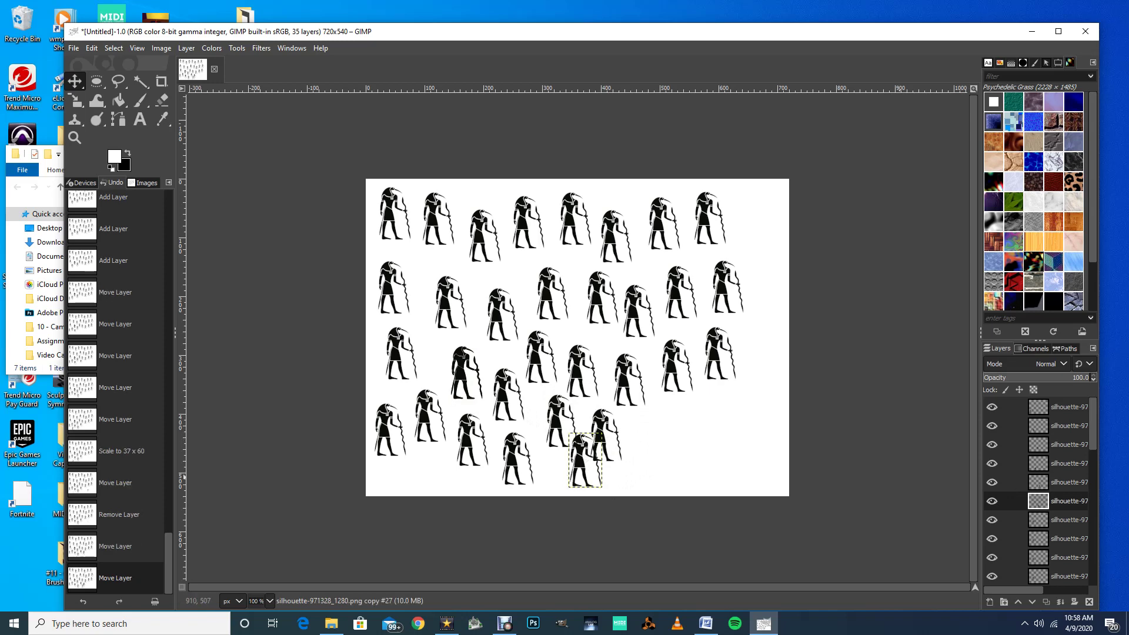
left_click(999, 482)
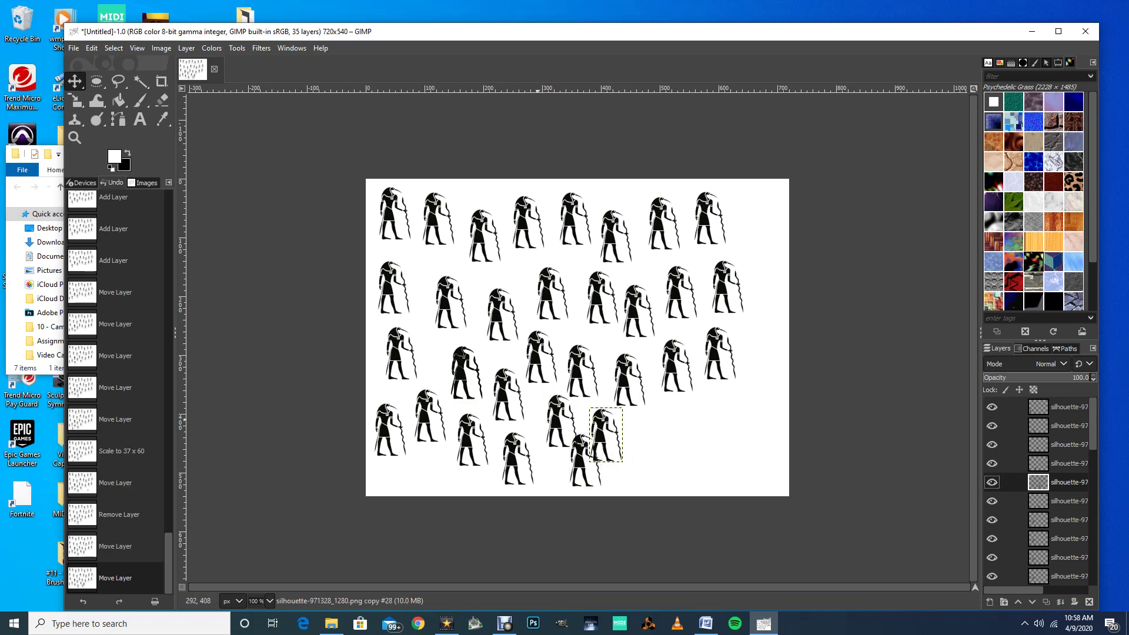
mouse_move(605, 435)
left_mouse_down()
mouse_move(629, 442)
mouse_move(619, 433)
left_mouse_up()
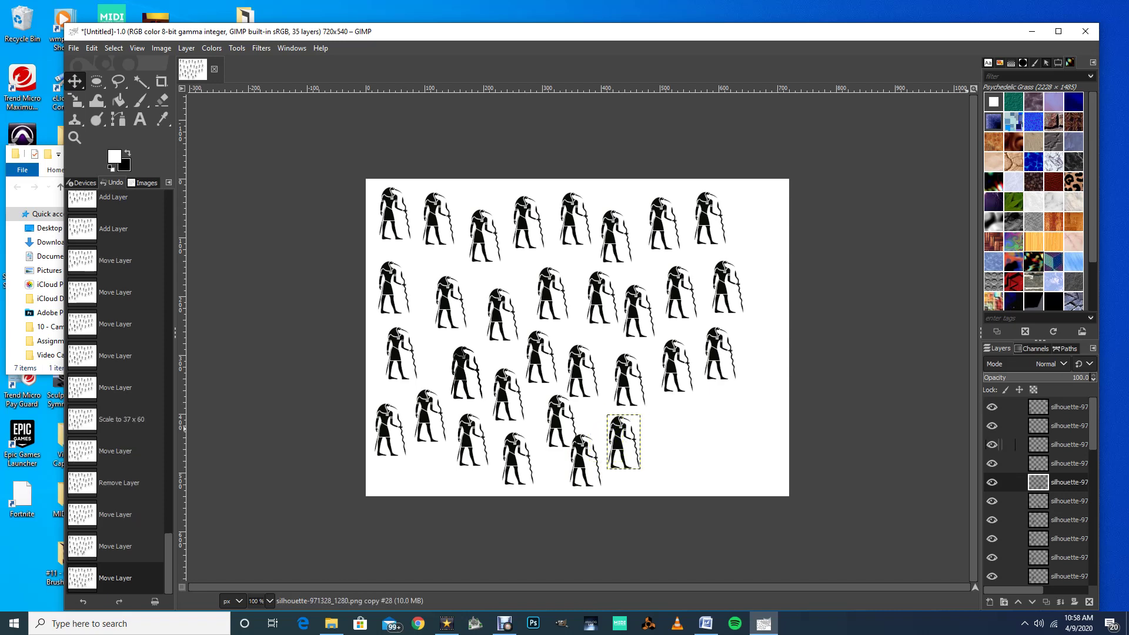
- Move silhouette copy #26 to the bottom row's right end and copy #25 below the third row's last figure
left_click(1001, 501)
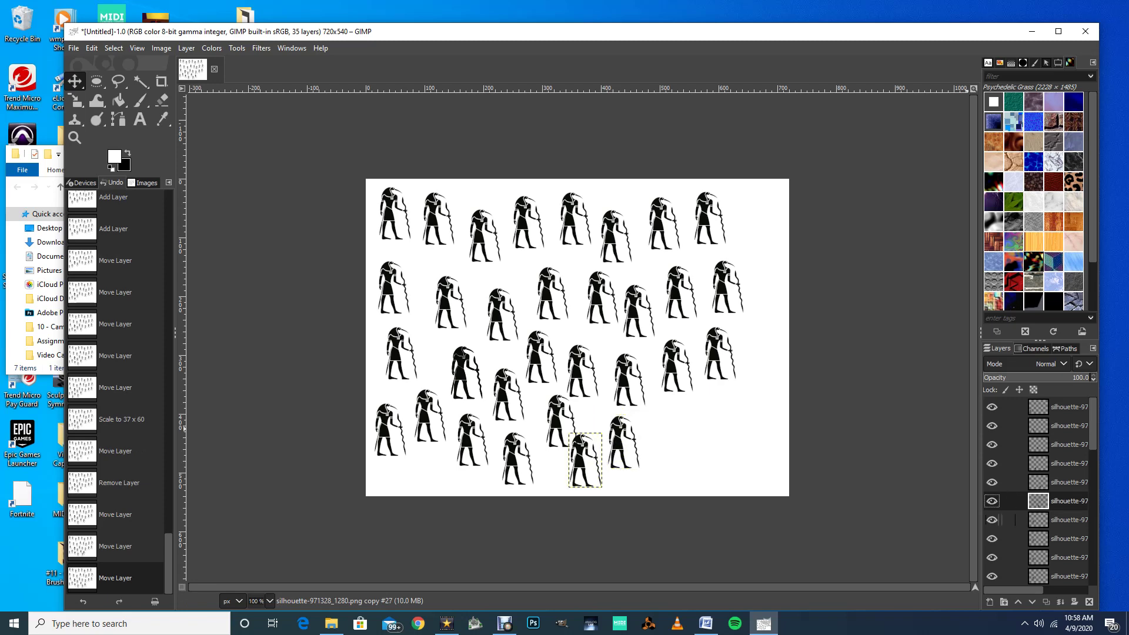
left_click(1001, 519)
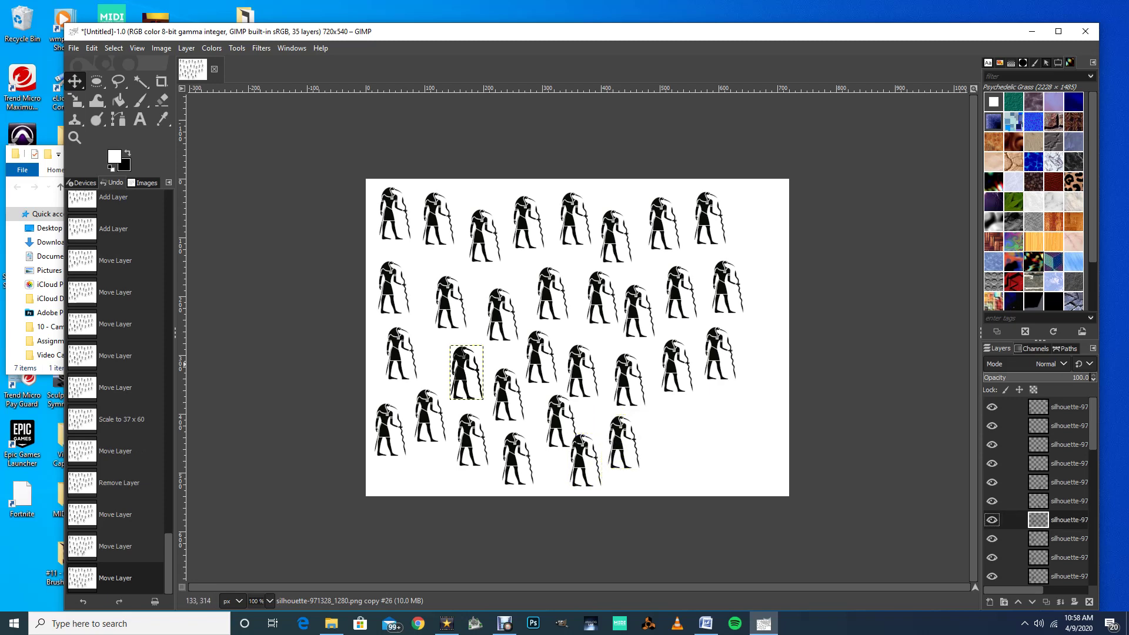
left_click_drag(460, 364, 667, 463)
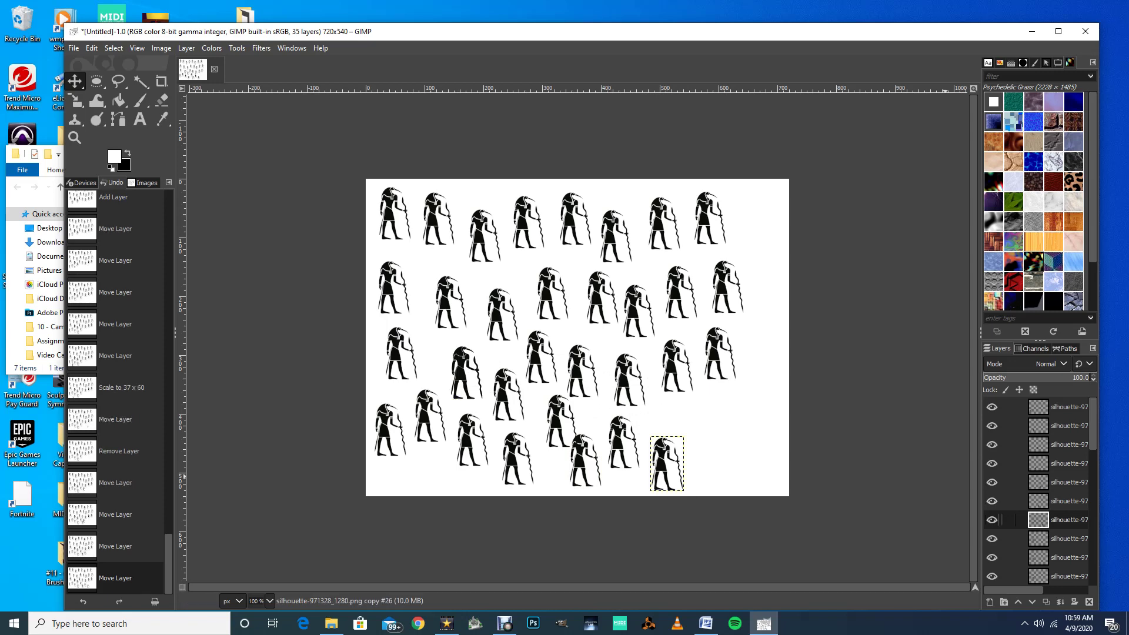
left_click(1000, 538)
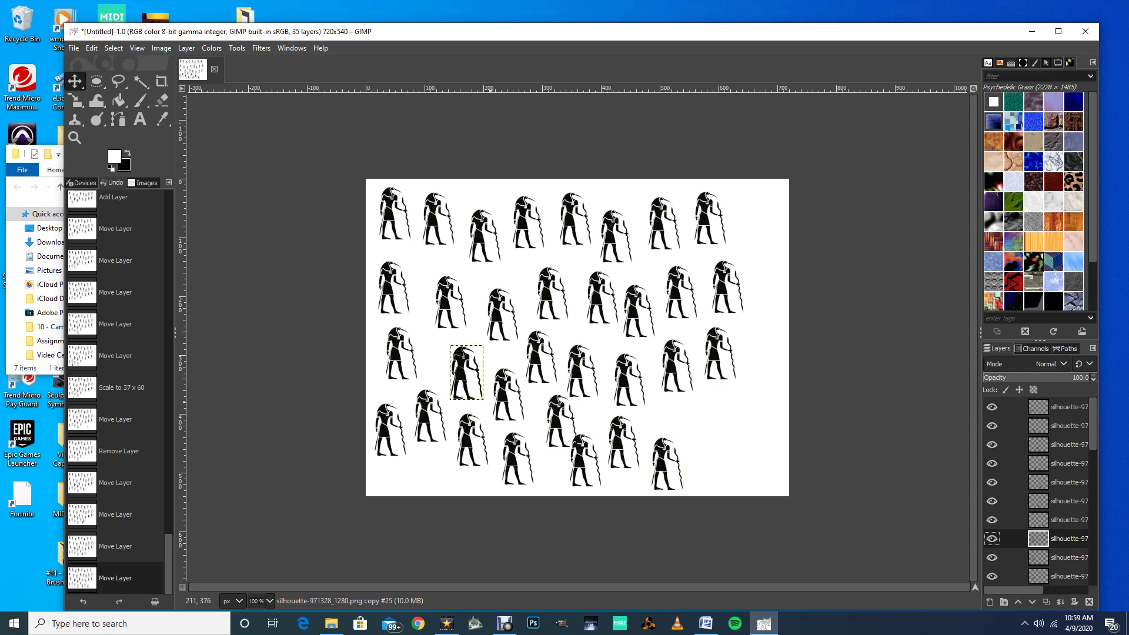
left_click_drag(467, 372, 719, 426)
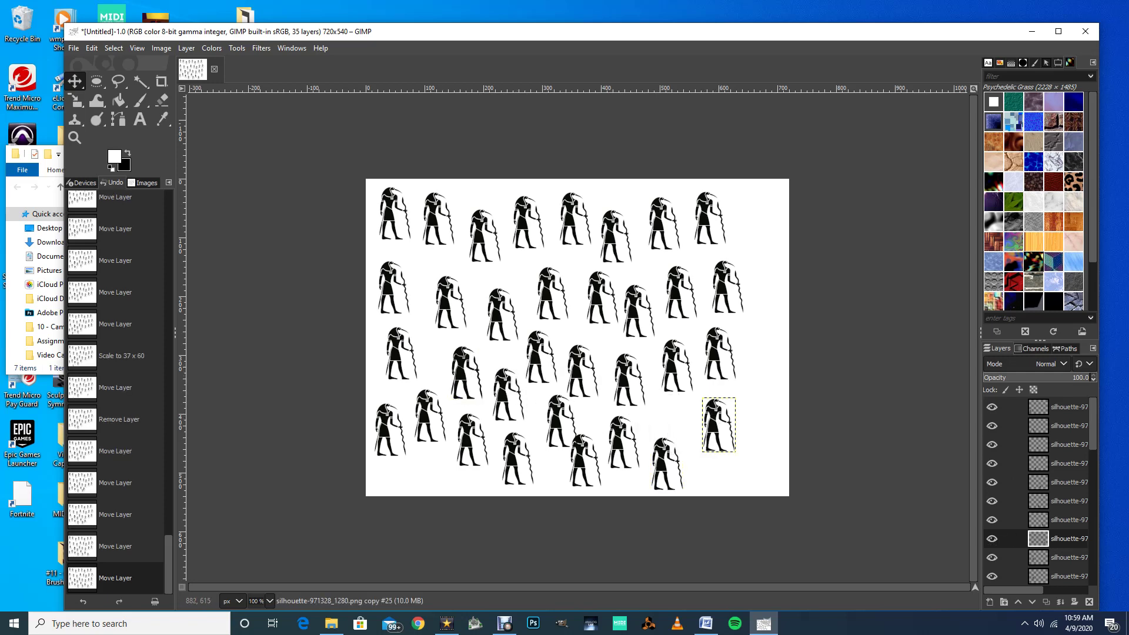
- Place silhouette copy #24 at the top row's right end and nudge copy #23 slightly up and left in the third row
left_click(1038, 557)
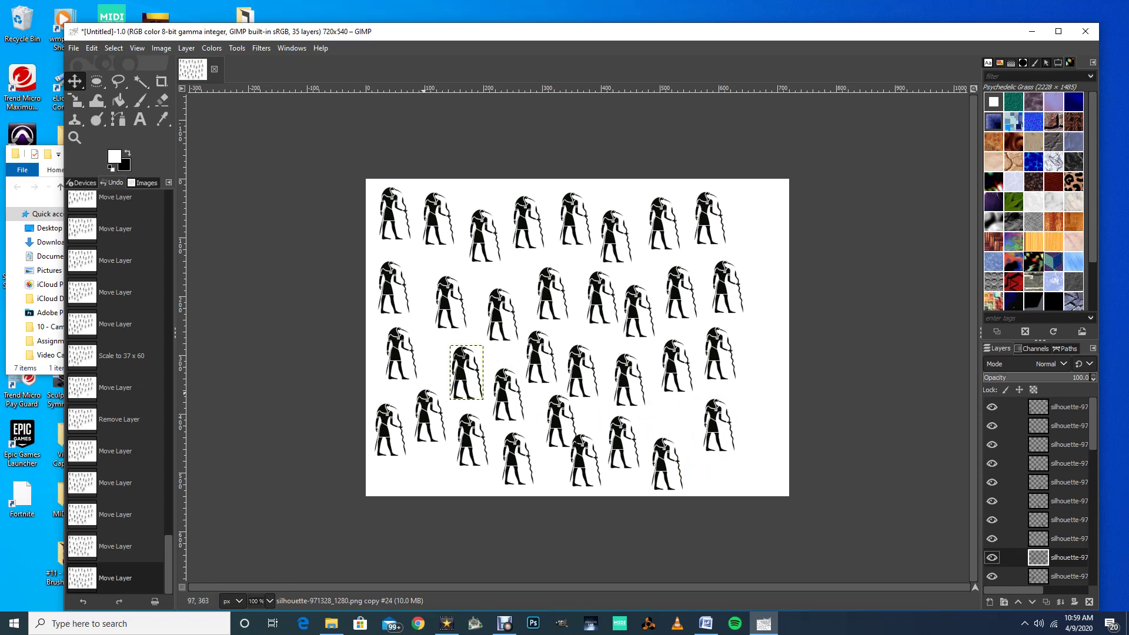
left_click_drag(459, 374, 757, 230)
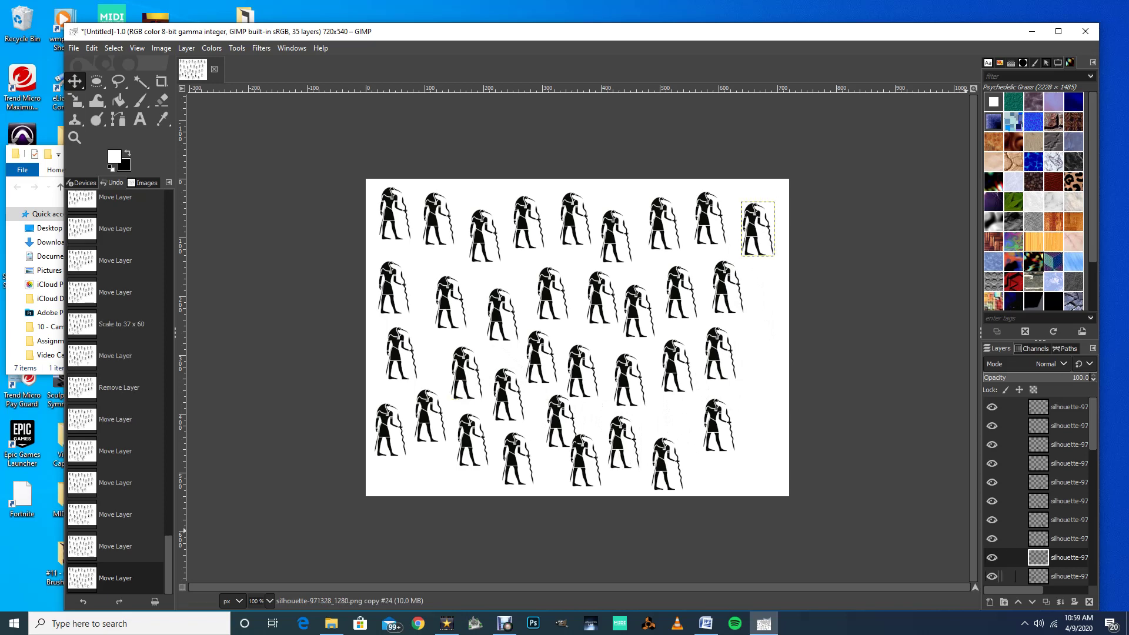
left_click(1038, 575)
left_click_drag(467, 374, 458, 365)
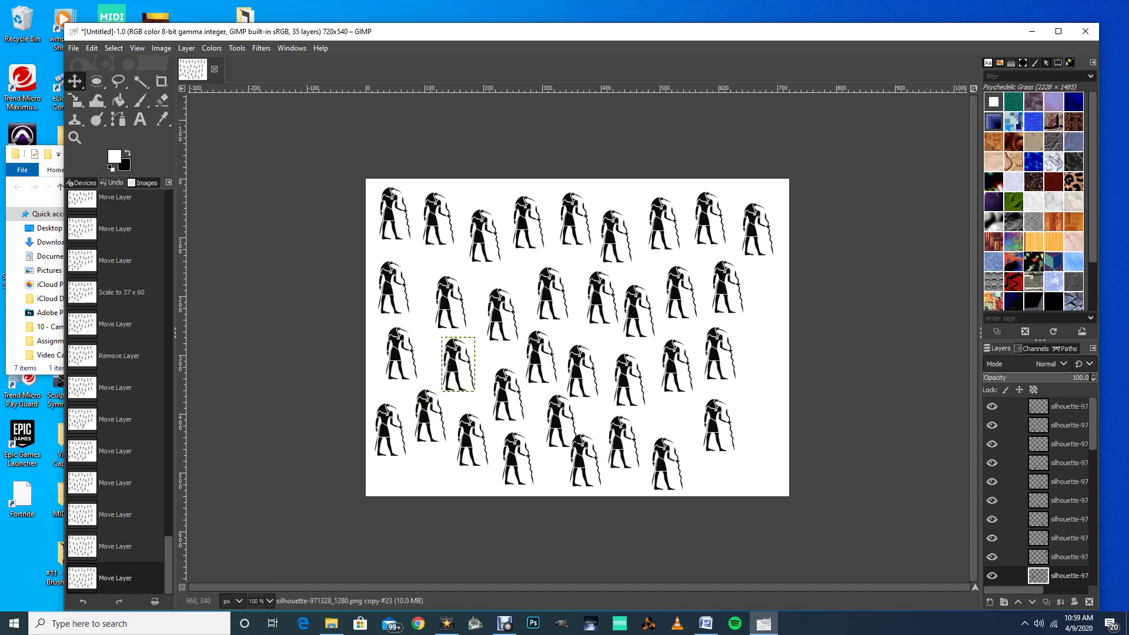
- Duplicate silhouette copy #33 at the canvas's lower left seven times
left_click(1038, 407)
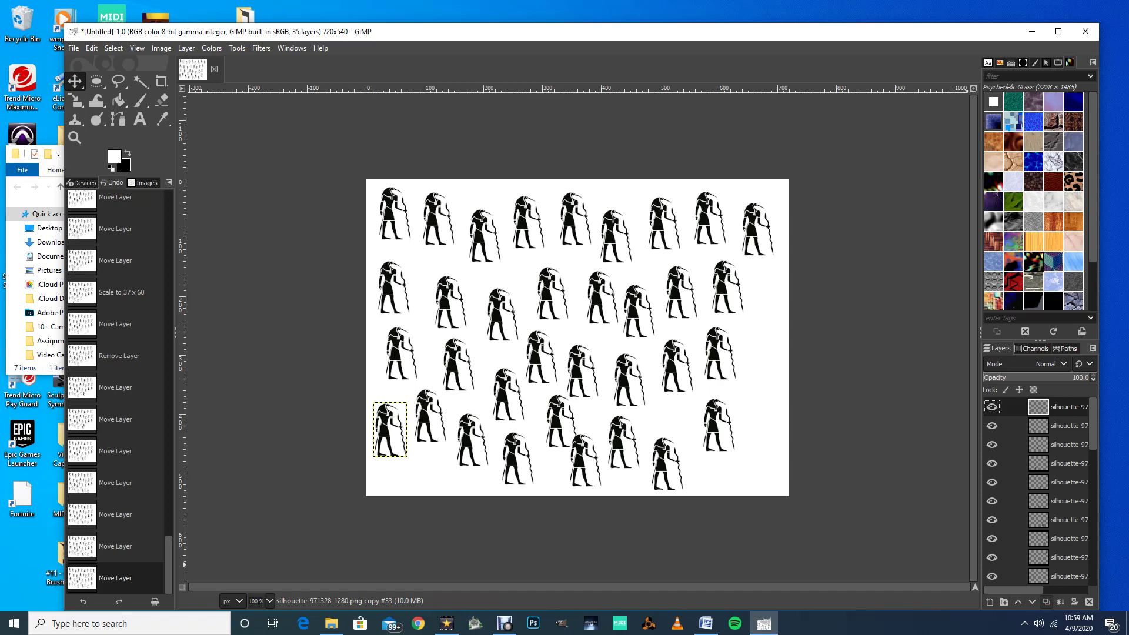
left_click(1045, 602)
left_click(1046, 601)
left_click(1046, 601)
left_click(1045, 601)
left_click(1046, 601)
left_click(1046, 601)
left_click(1046, 602)
- Place silhouette copies #40, #39 and #38 along the canvas's right edge, ending the second, third and fourth rows respectively
left_click_drag(380, 426, 765, 299)
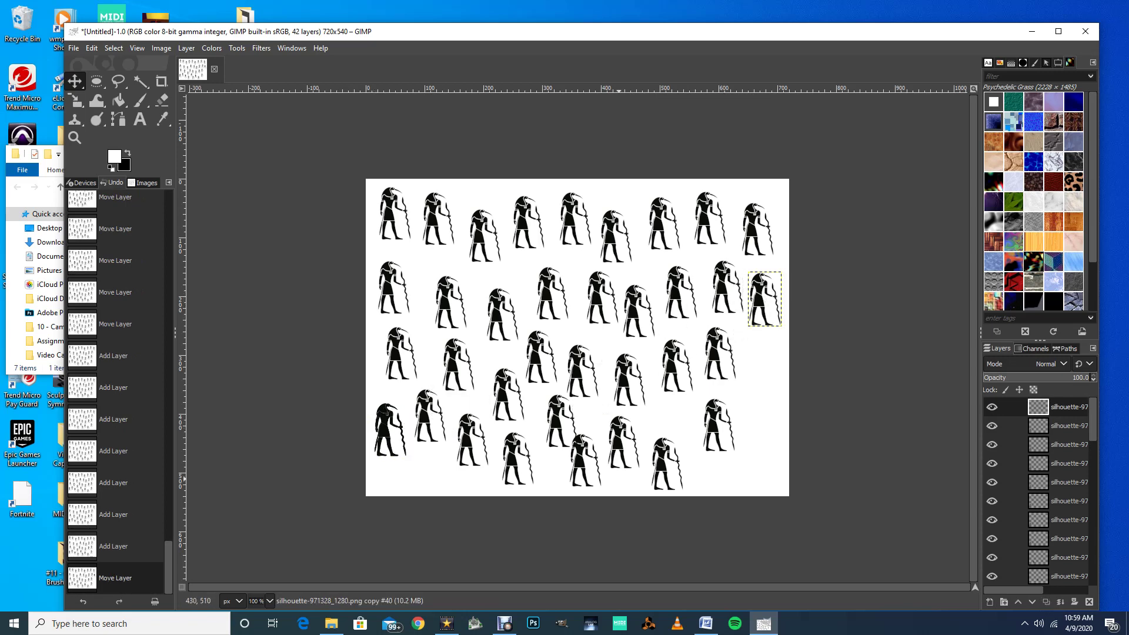
left_click(999, 426)
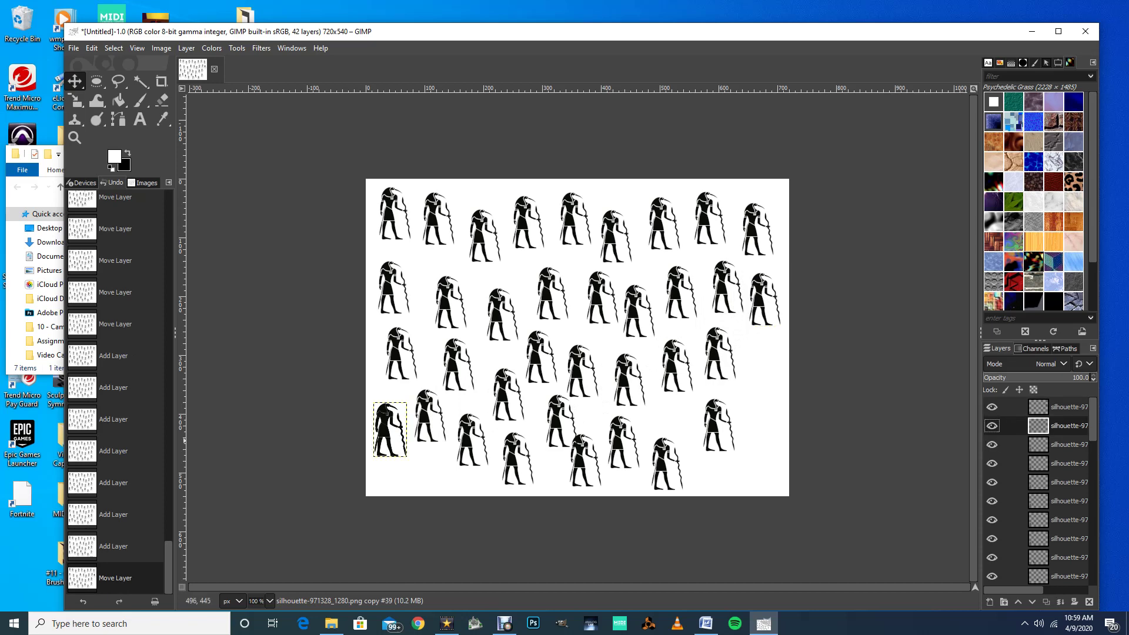
left_click_drag(378, 425, 747, 366)
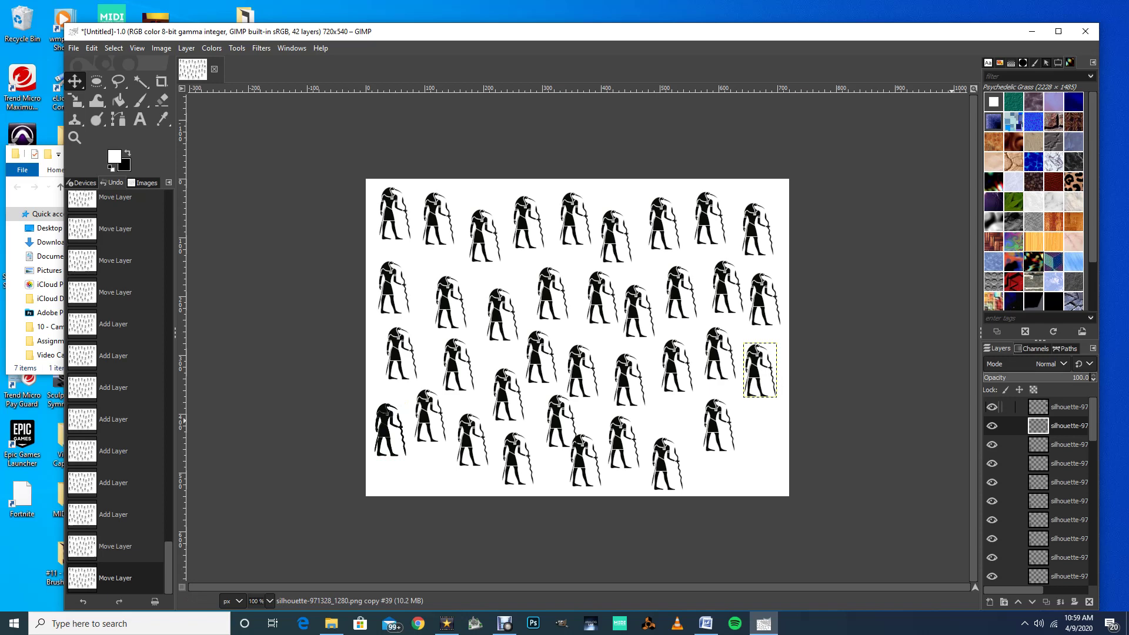
left_click(999, 444)
left_click_drag(390, 430, 764, 426)
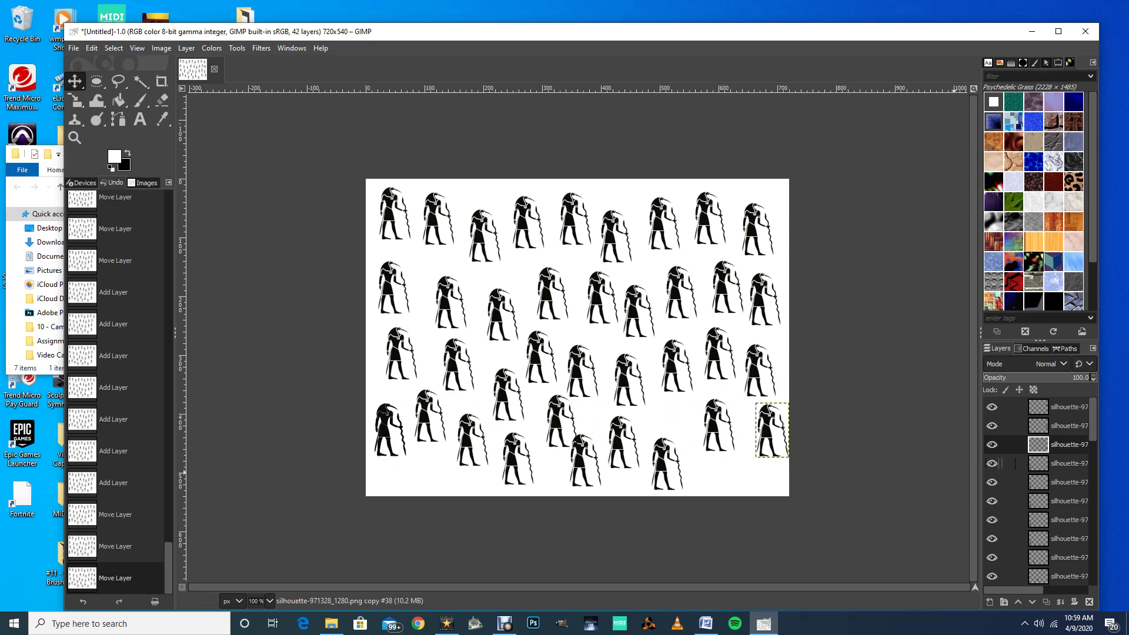
- Place silhouette copies #37 and #36 in the canvas's lower left corner area, with #37 below #33 and #36 further right near the bottom edge
left_click(1000, 463)
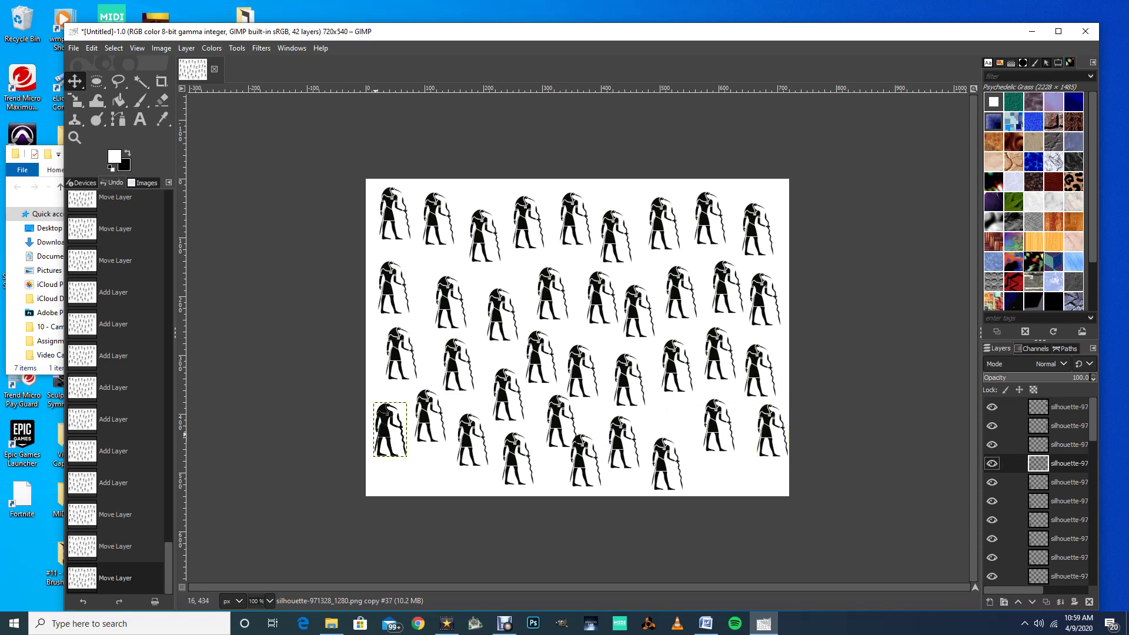
left_click_drag(392, 428, 391, 459)
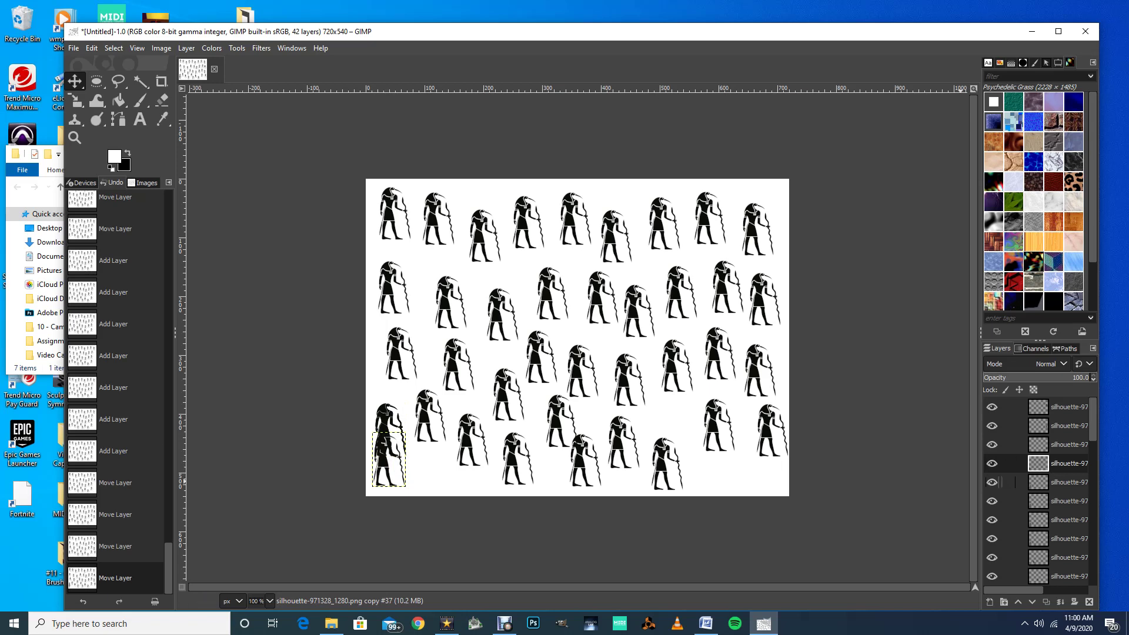
left_click(999, 482)
left_click_drag(380, 419, 442, 466)
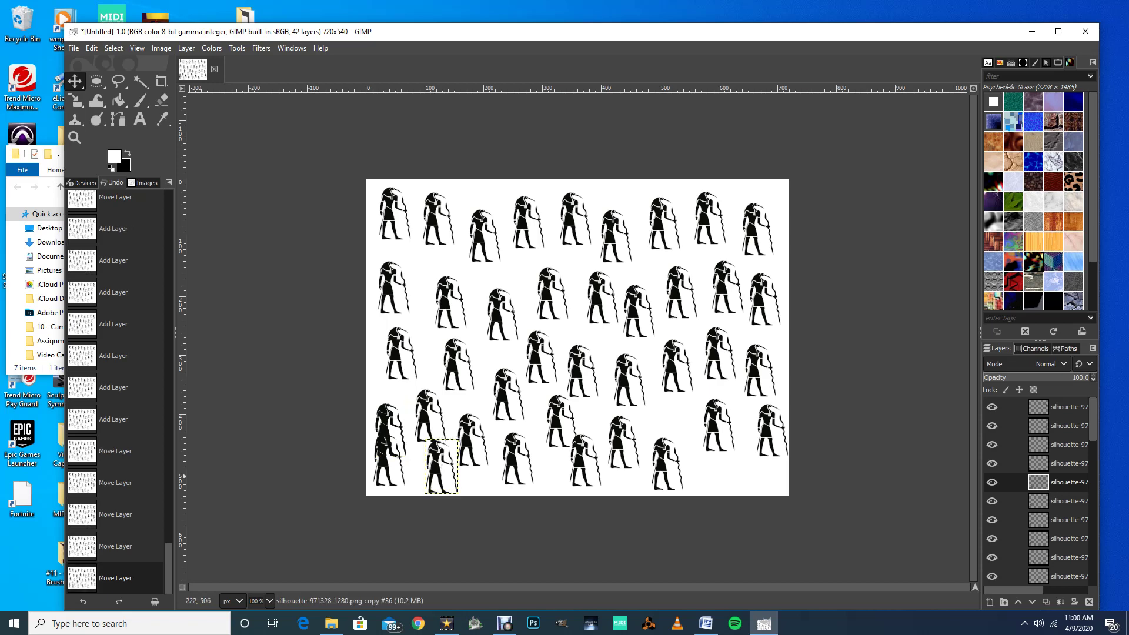
- Move silhouette copy #35 into the gap in the lower right part of the canvas and #34 to the bottom row's right end
left_click(1038, 501)
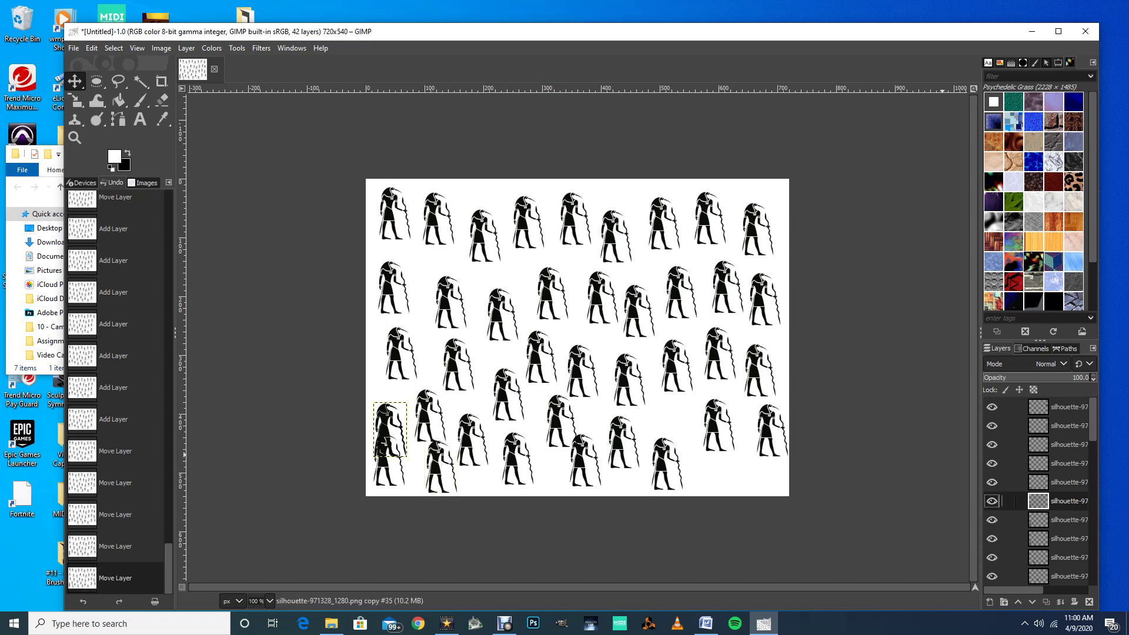
left_click_drag(386, 415, 679, 430)
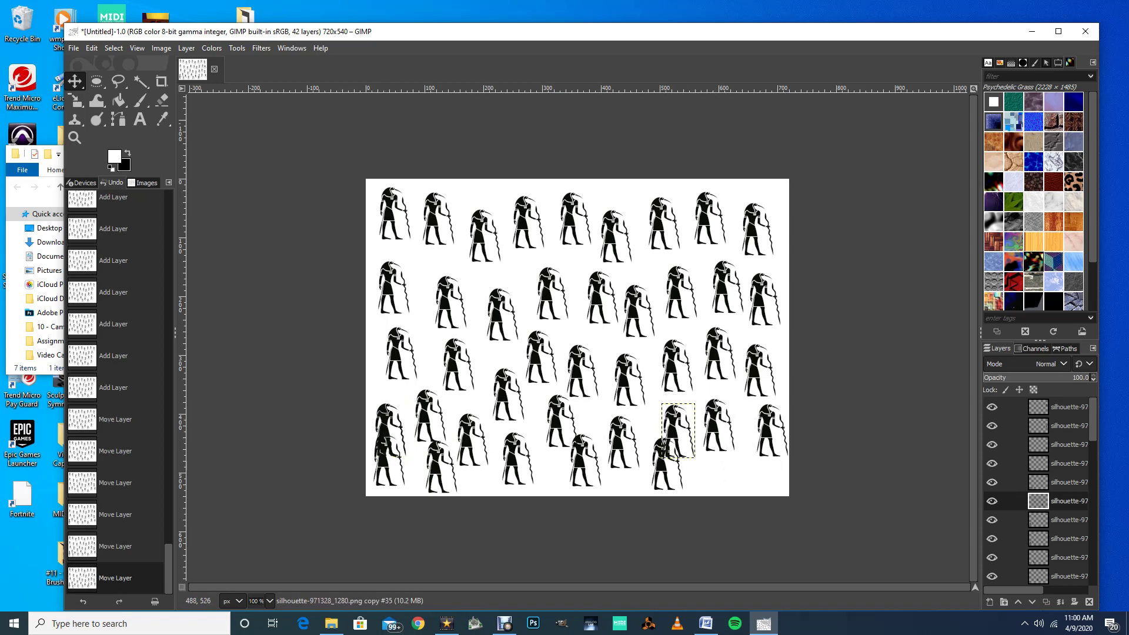
left_click(1062, 519)
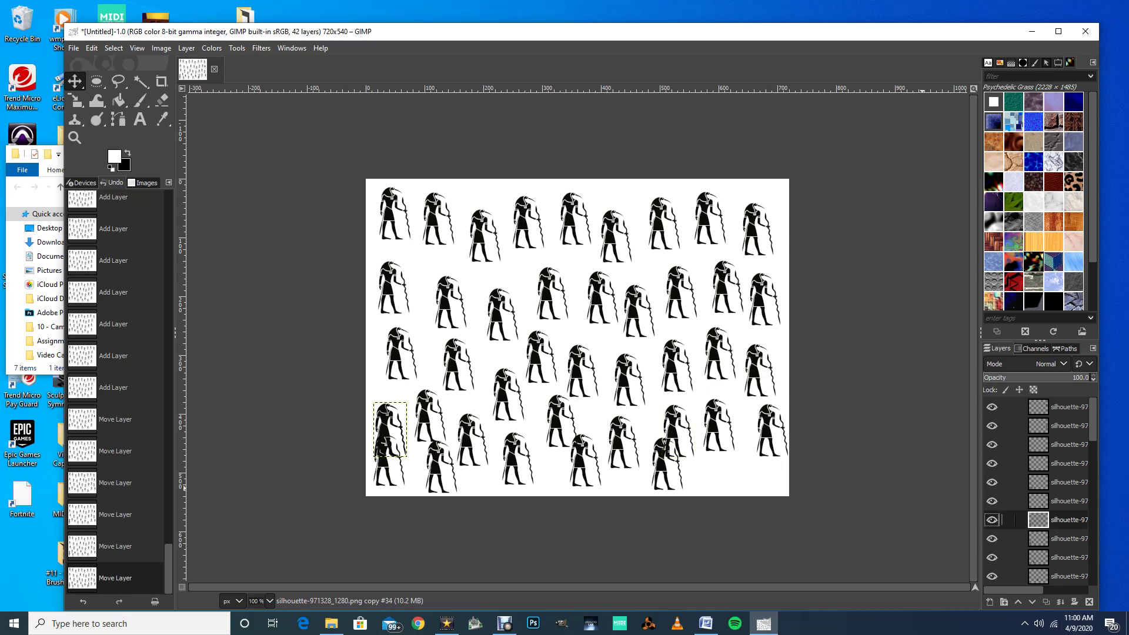
left_click_drag(381, 425, 744, 458)
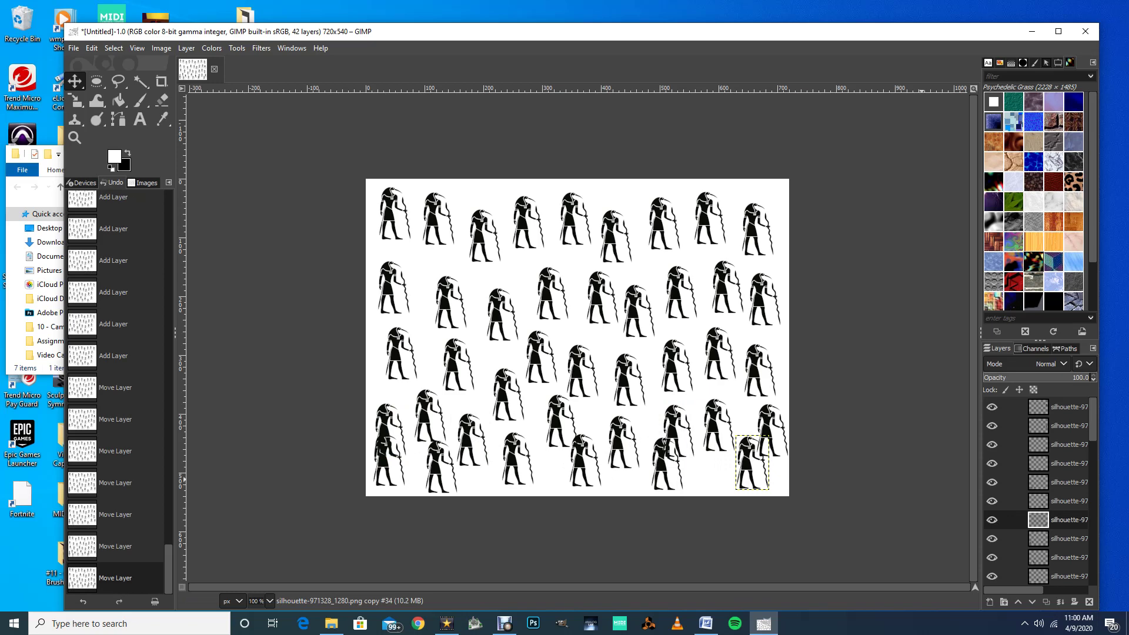
- Shift silhouette copy #33 up against the canvas's left edge and copy #40 right and slightly down against the right edge
left_click(1004, 538)
left_click_drag(374, 419, 387, 369)
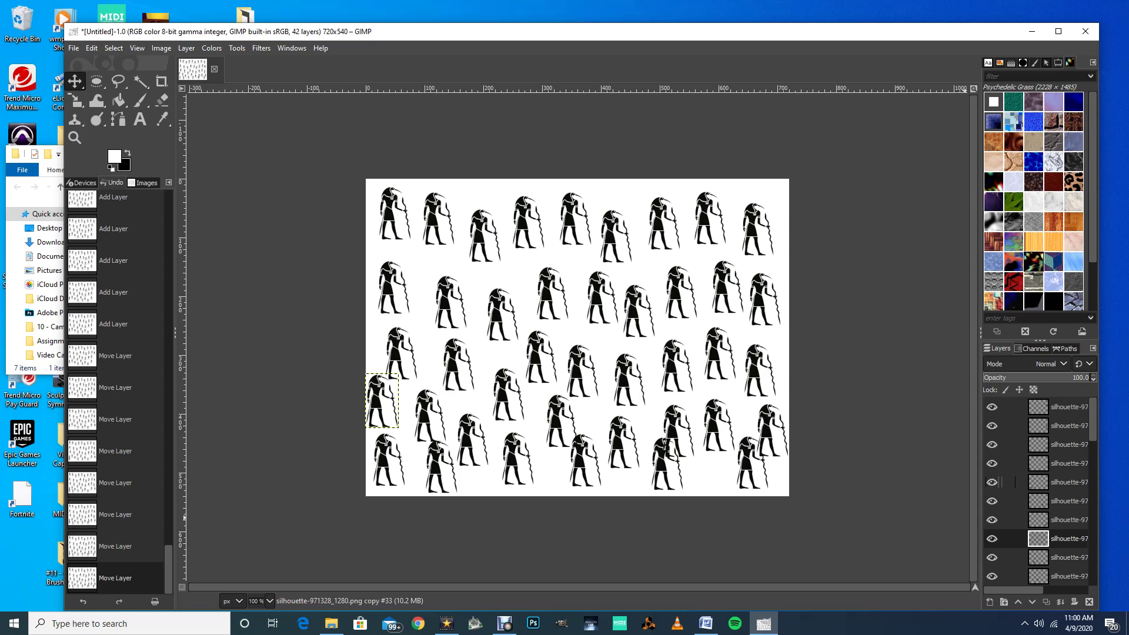
left_click(999, 479)
left_click(999, 402)
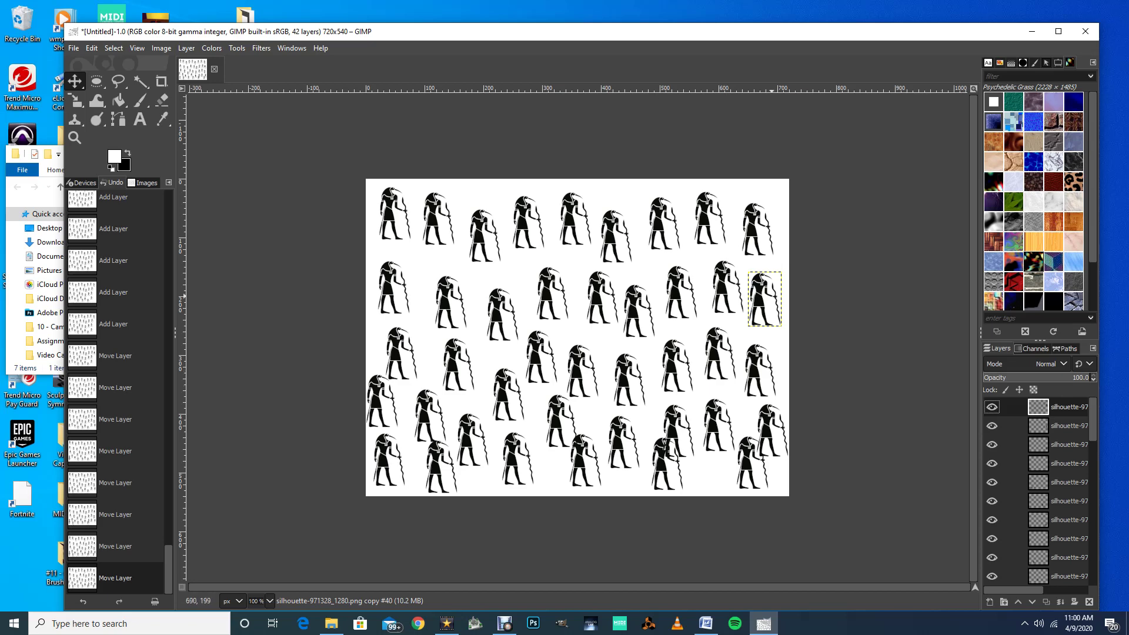
left_click_drag(759, 295, 771, 306)
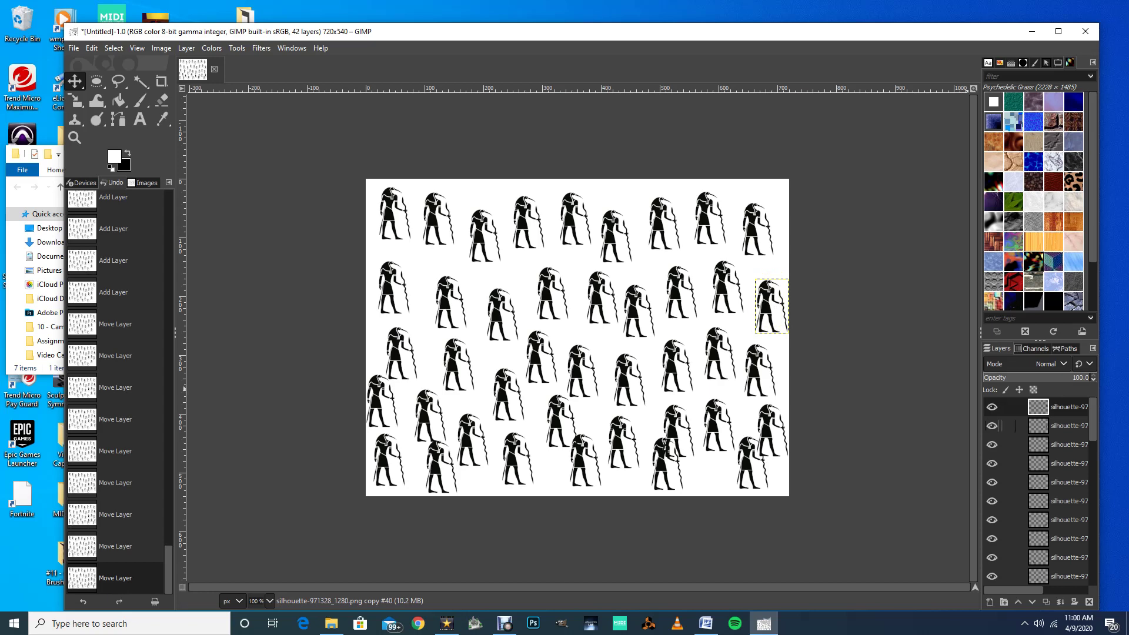
- Nudge silhouette copy #39 slightly right and up, and copy #38 slightly left and up, near the canvas's right edge
left_click(1038, 425)
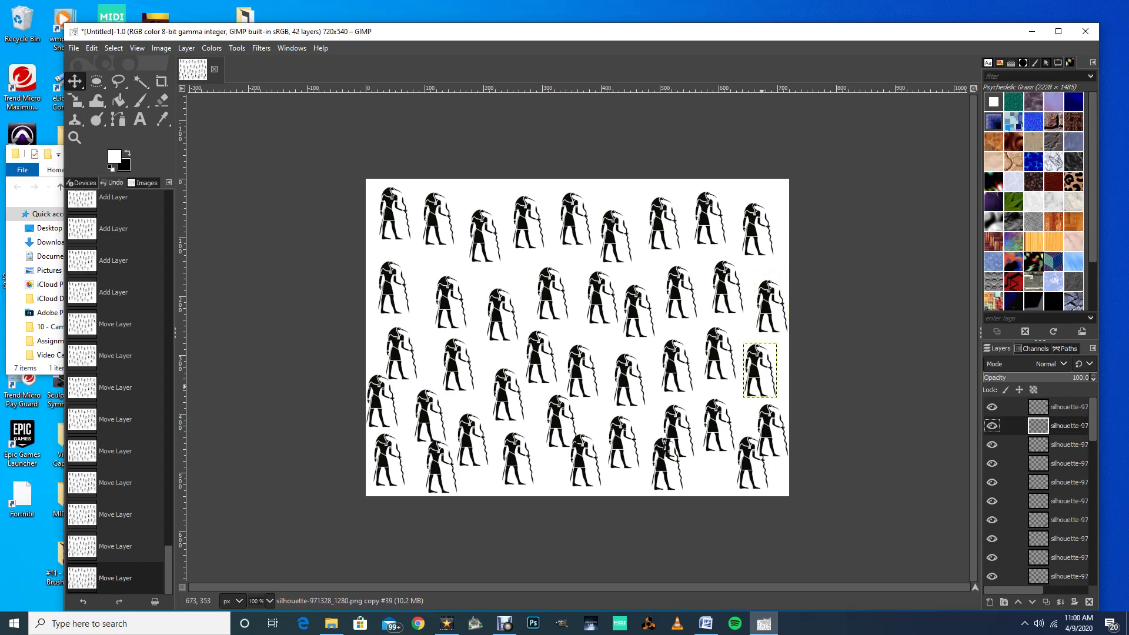
left_click_drag(754, 368, 756, 368)
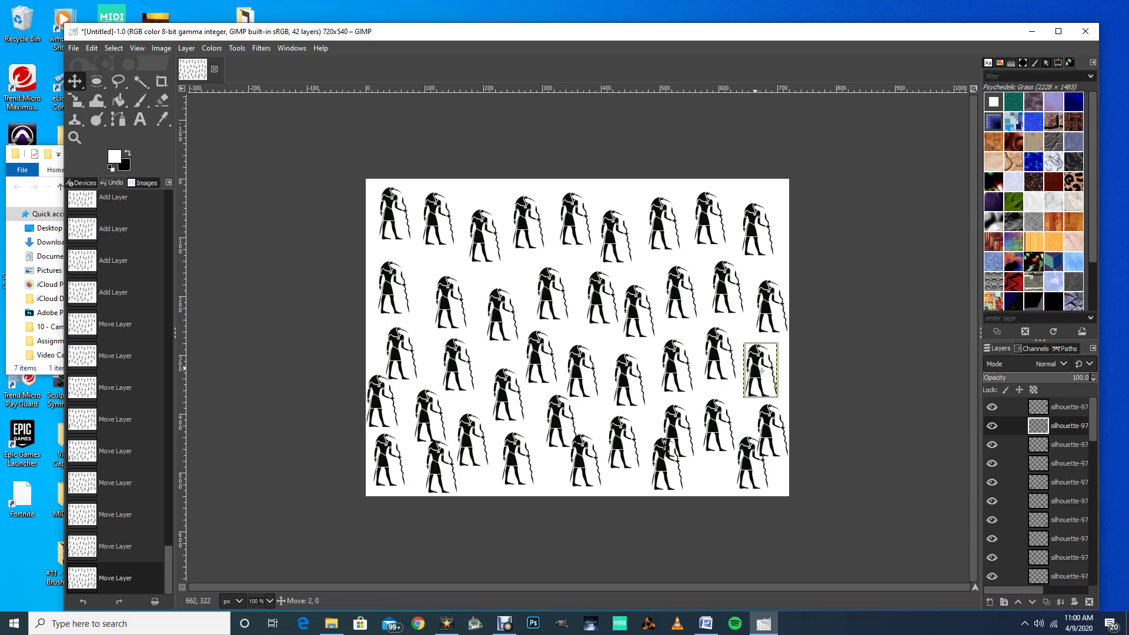
left_click_drag(761, 370, 761, 364)
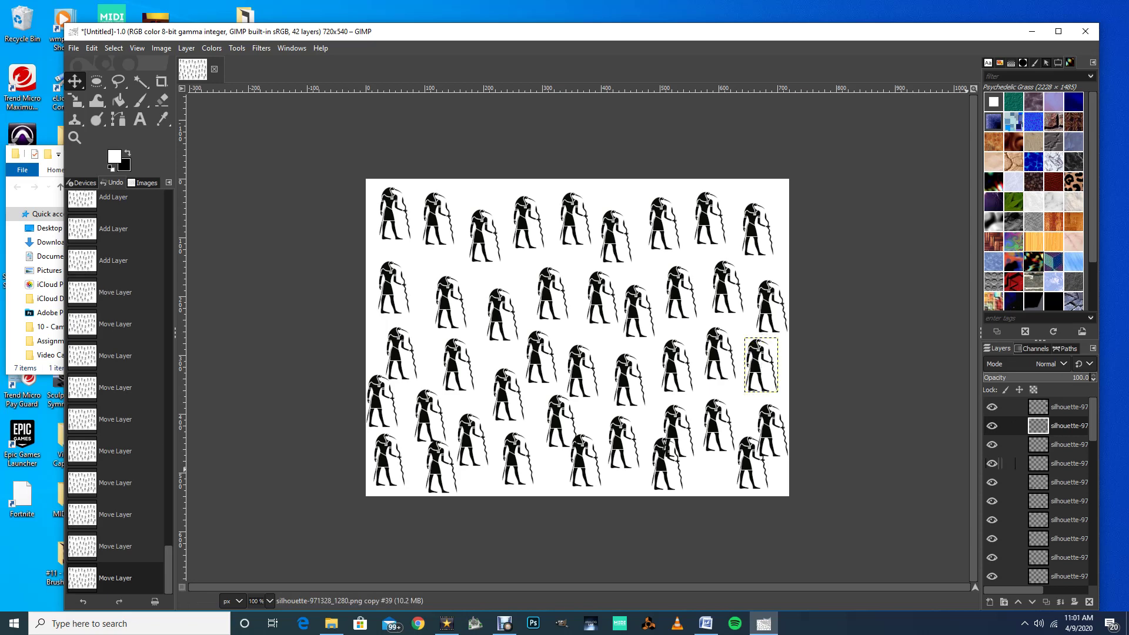
left_click(1002, 445)
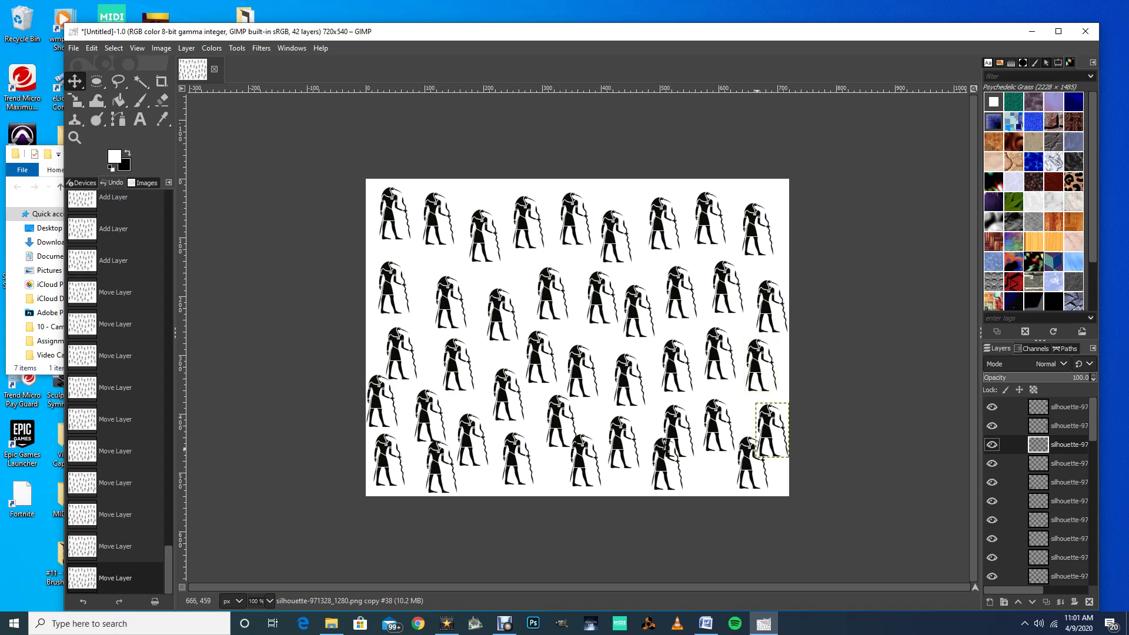
left_click_drag(766, 425, 761, 423)
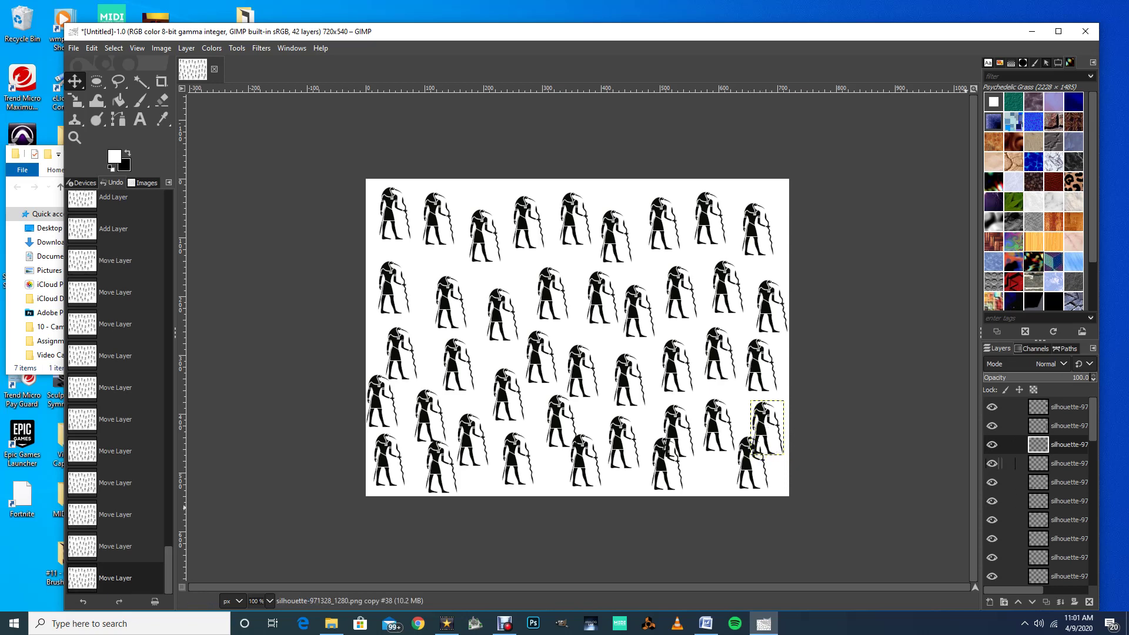
- Move silhouette copy #35 left and slightly up in the lower right area, and nudge copy #34 up and left in the bottom row
left_click(1001, 463)
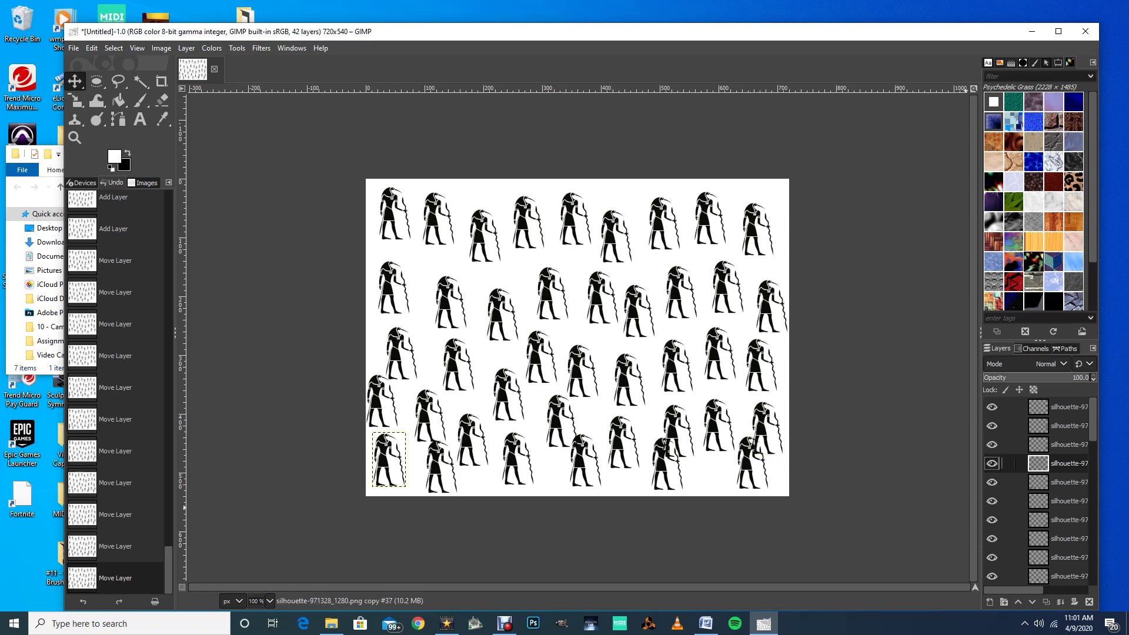
left_click(1000, 482)
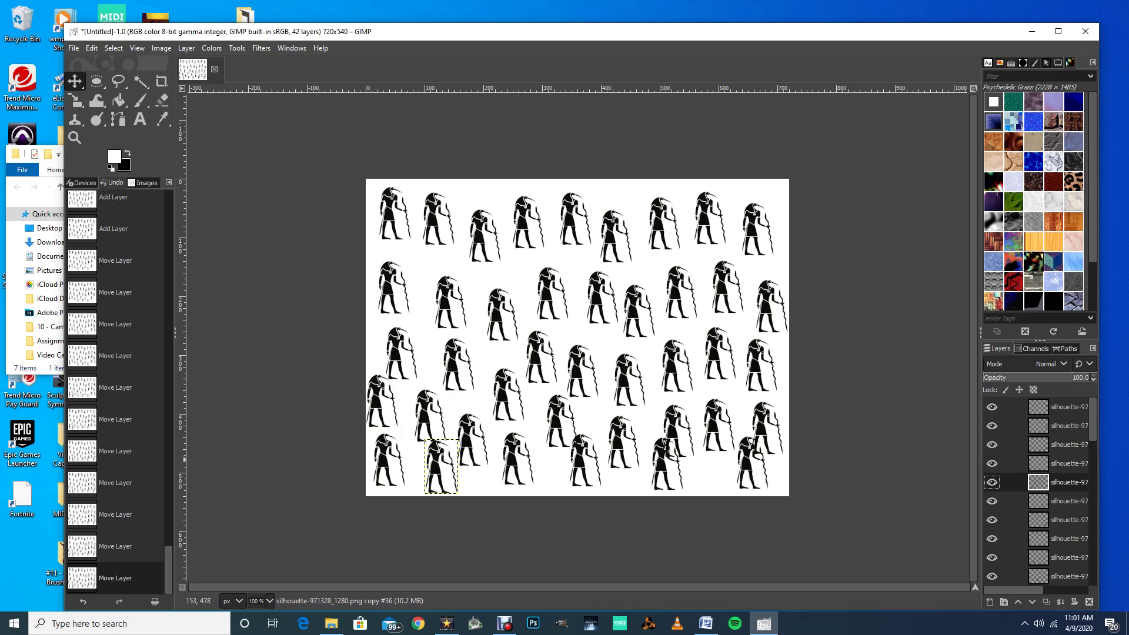
left_click(1056, 501)
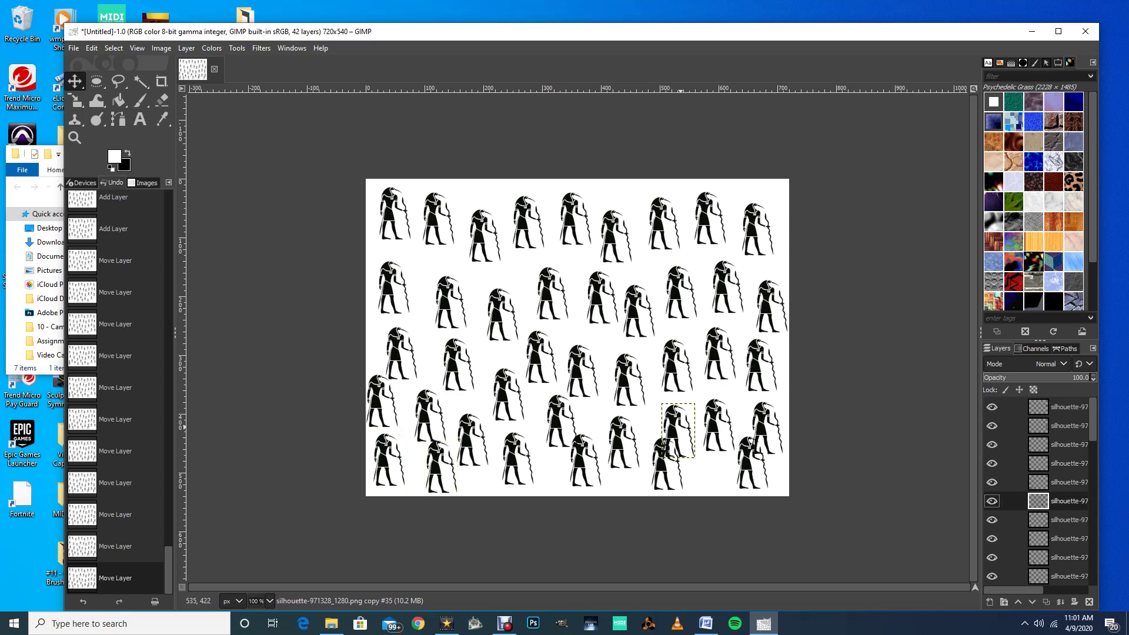
left_click_drag(676, 433, 642, 418)
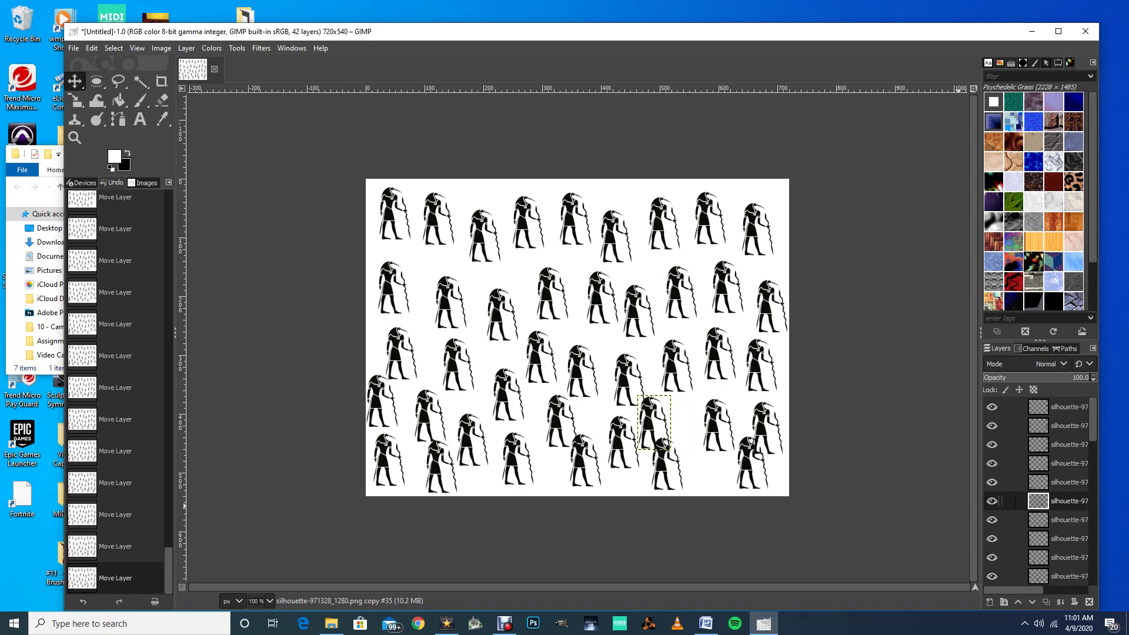
left_click(999, 520)
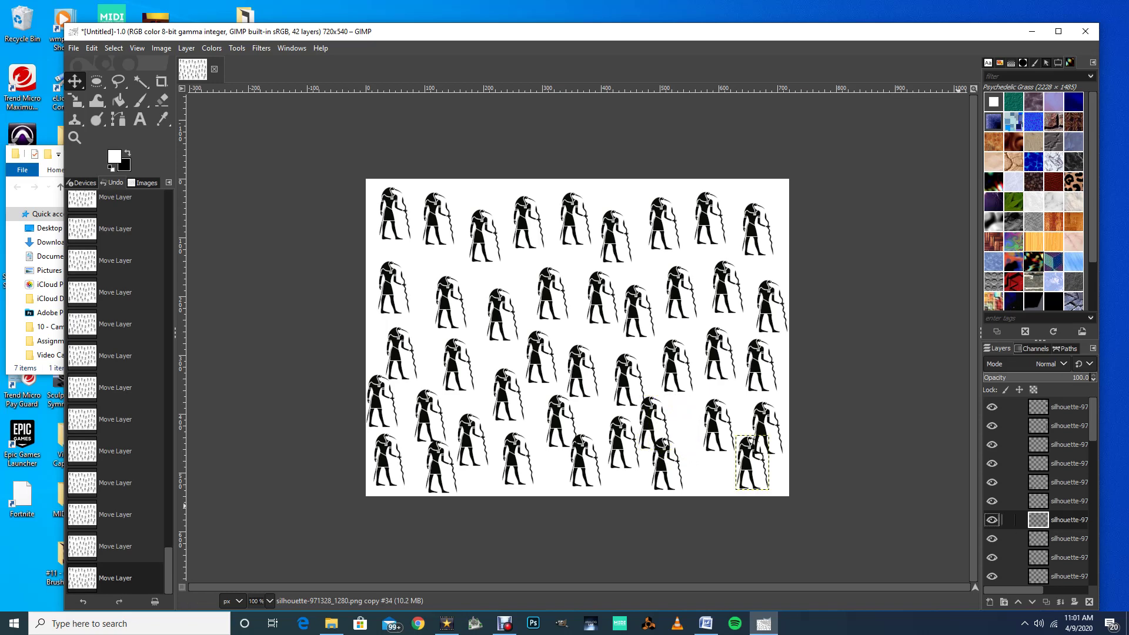
left_click_drag(744, 452, 739, 449)
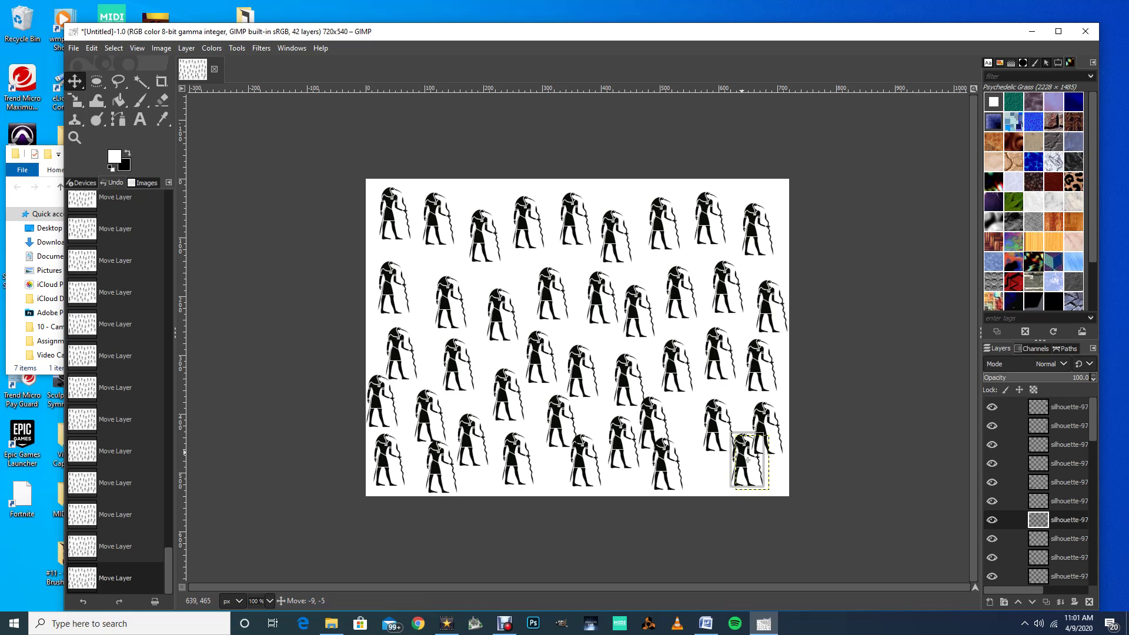
mouse_move(748, 459)
left_mouse_down()
mouse_move(718, 459)
mouse_move(745, 453)
left_mouse_up()
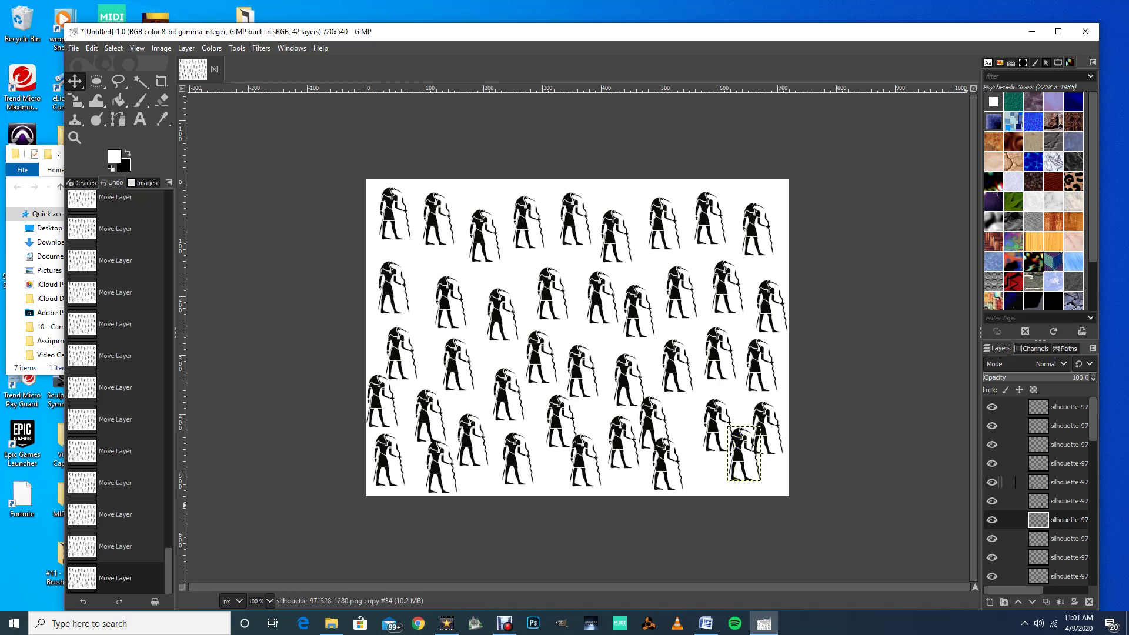
- Nudge silhouette copy #35 slightly right and down, away from the figures to its left
left_click(1000, 463)
left_click(1038, 426)
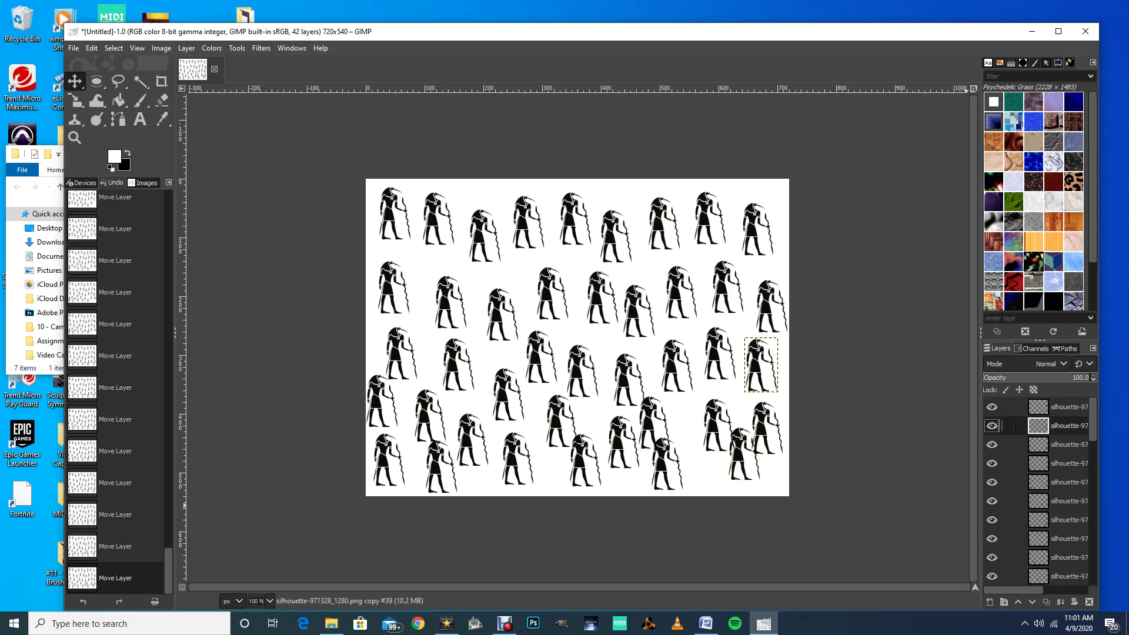
left_click(999, 406)
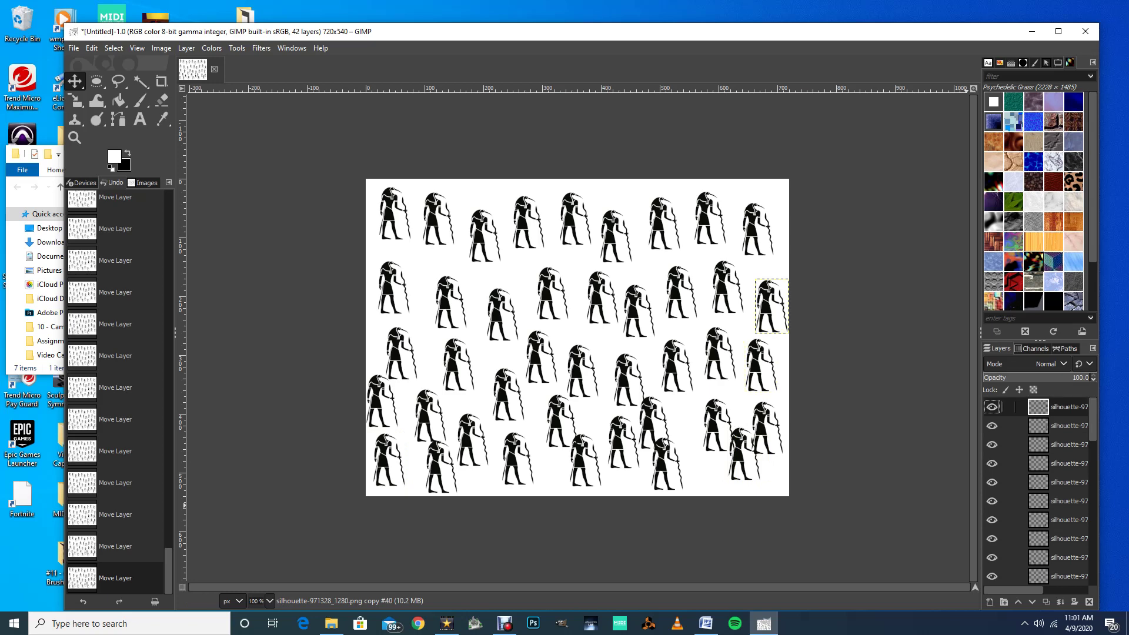
left_click(1000, 501)
left_click(643, 429)
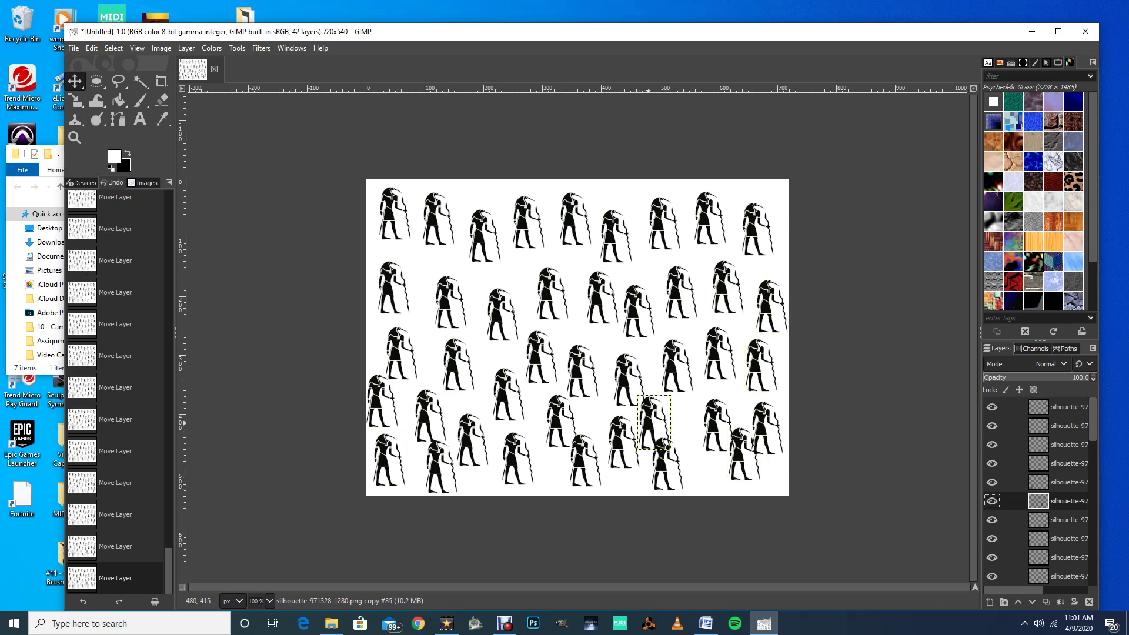
left_click_drag(654, 423, 663, 428)
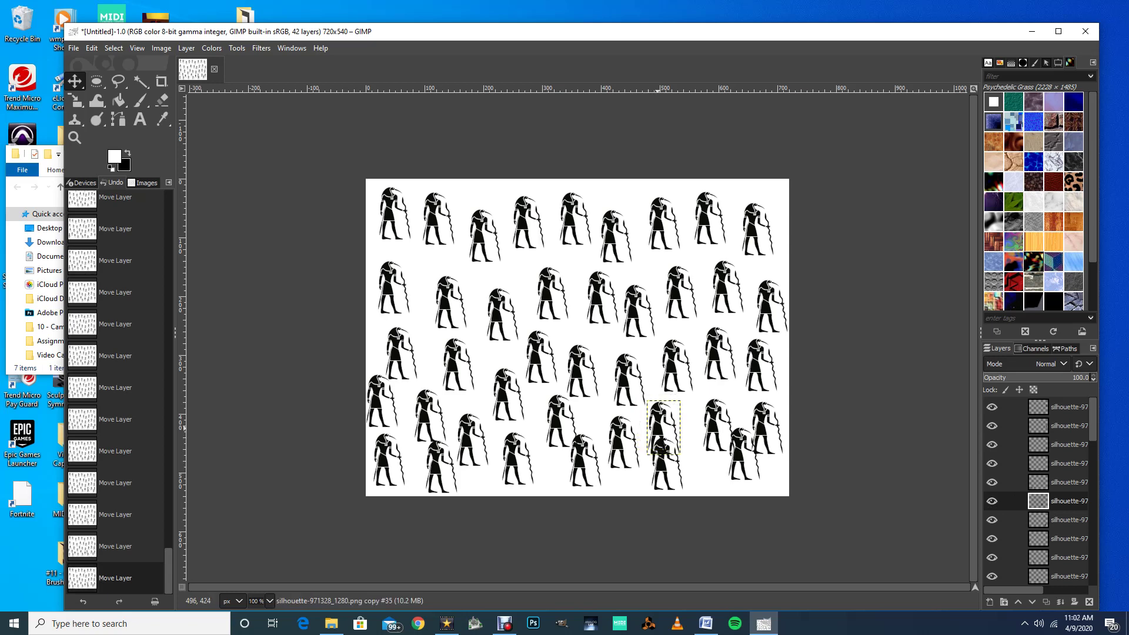
- Nudge silhouette copy #33 slightly right, away from the canvas's left edge
key("Up")
key("Up")
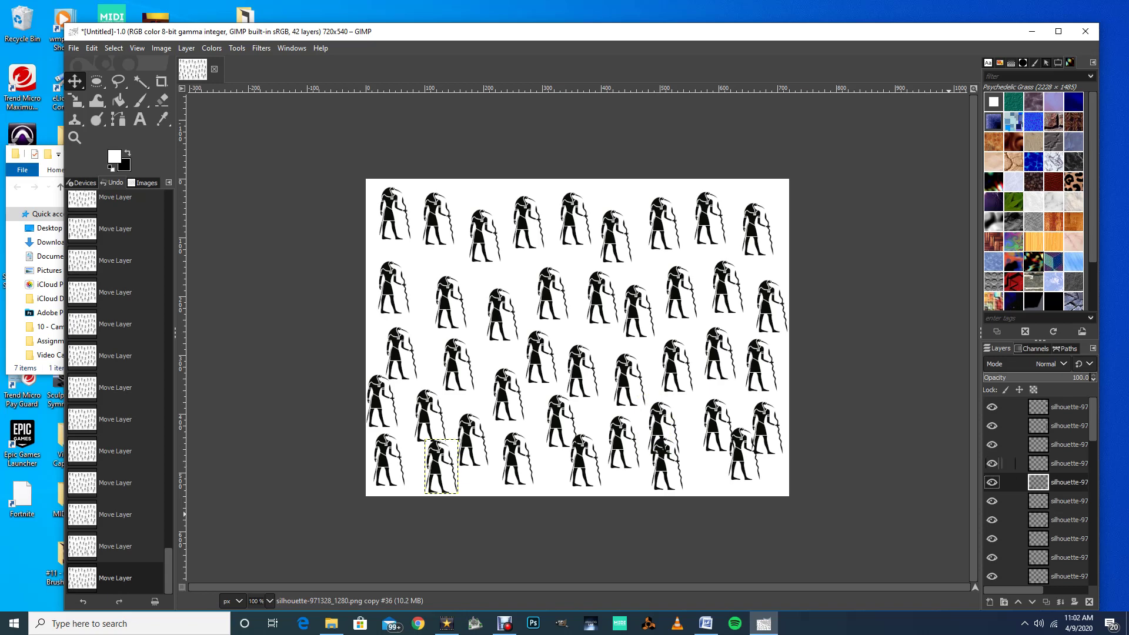
key("Up")
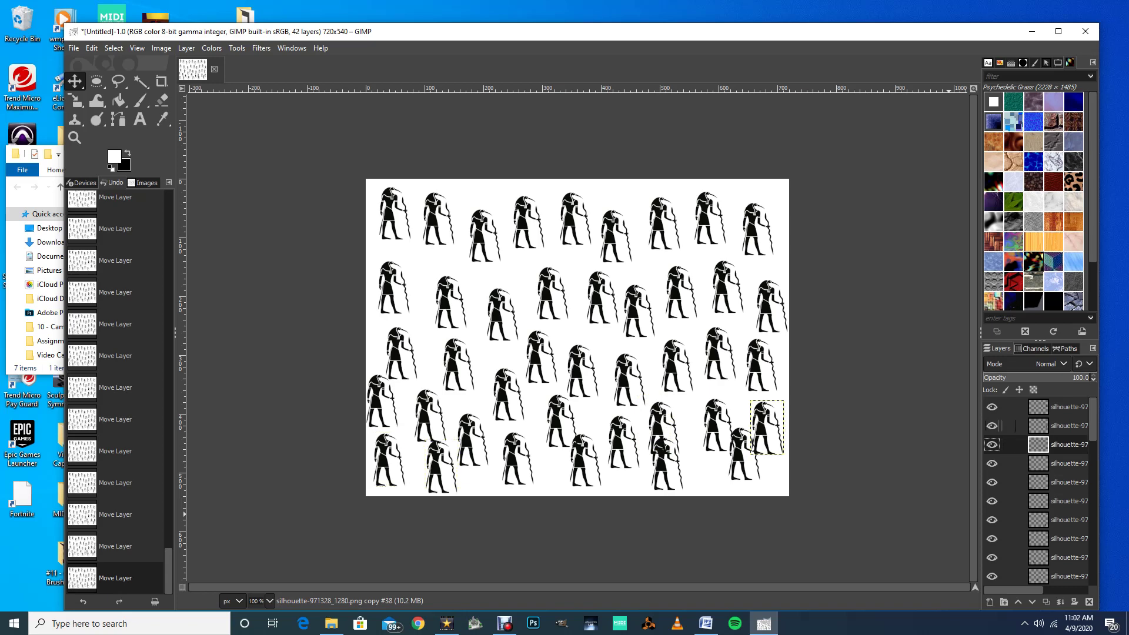
left_click(1058, 425)
left_click(1058, 482)
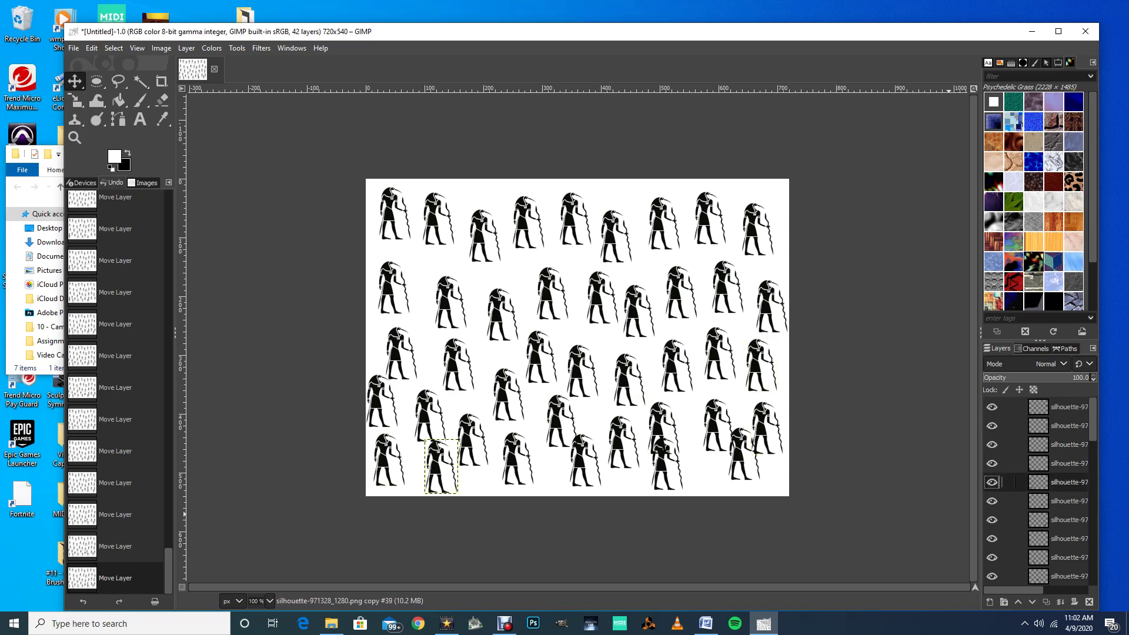
key("Down")
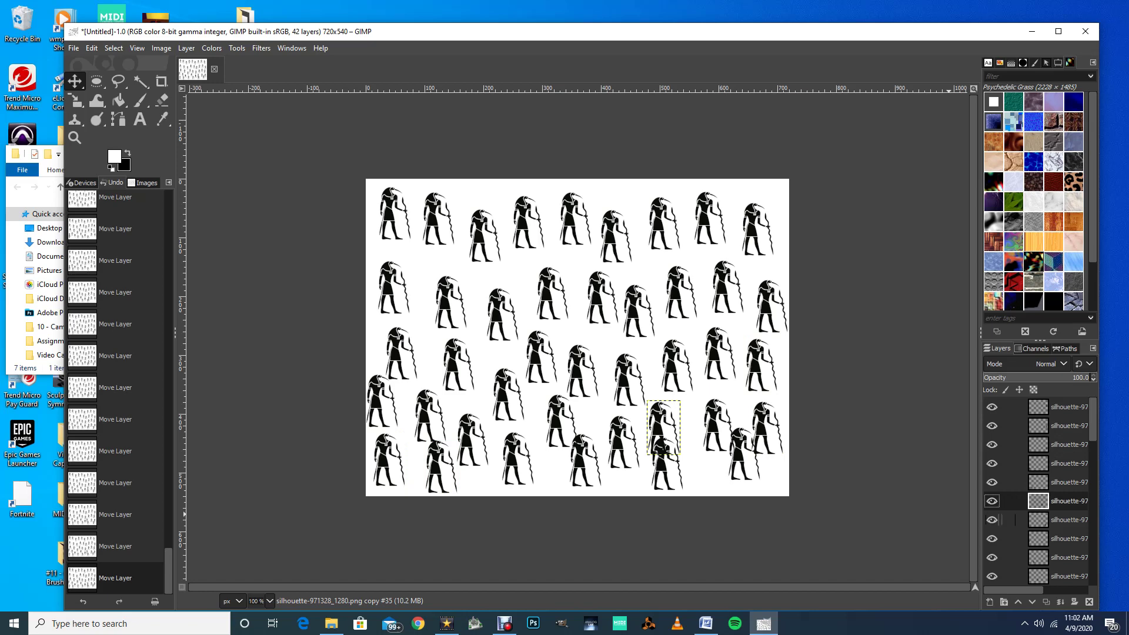
key("Down")
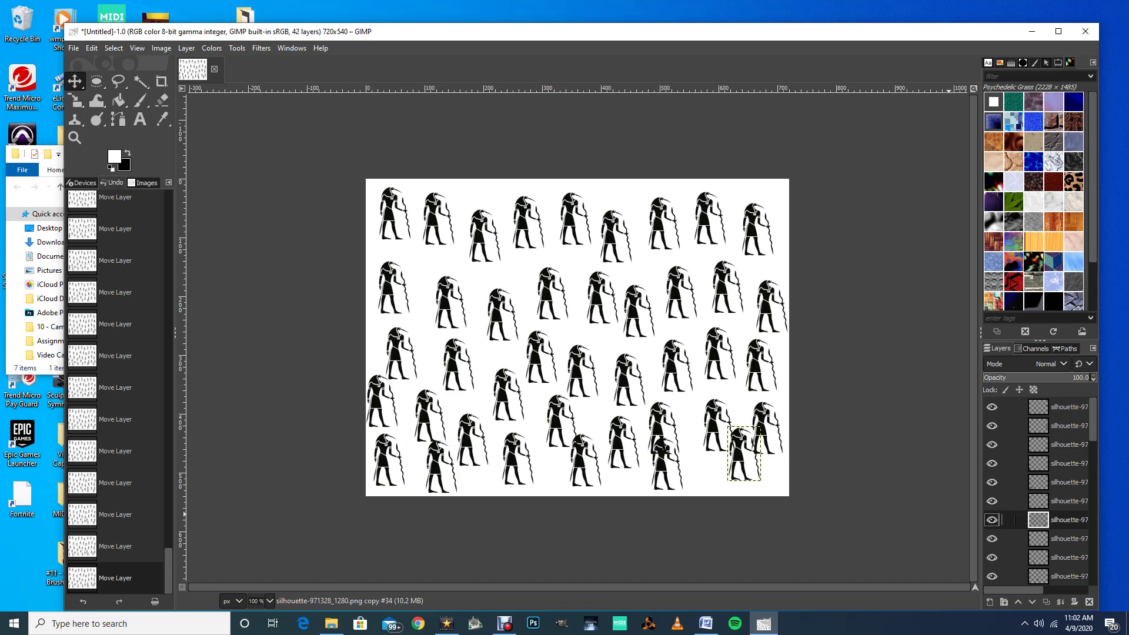
key("Up")
key("Down")
key("Down")
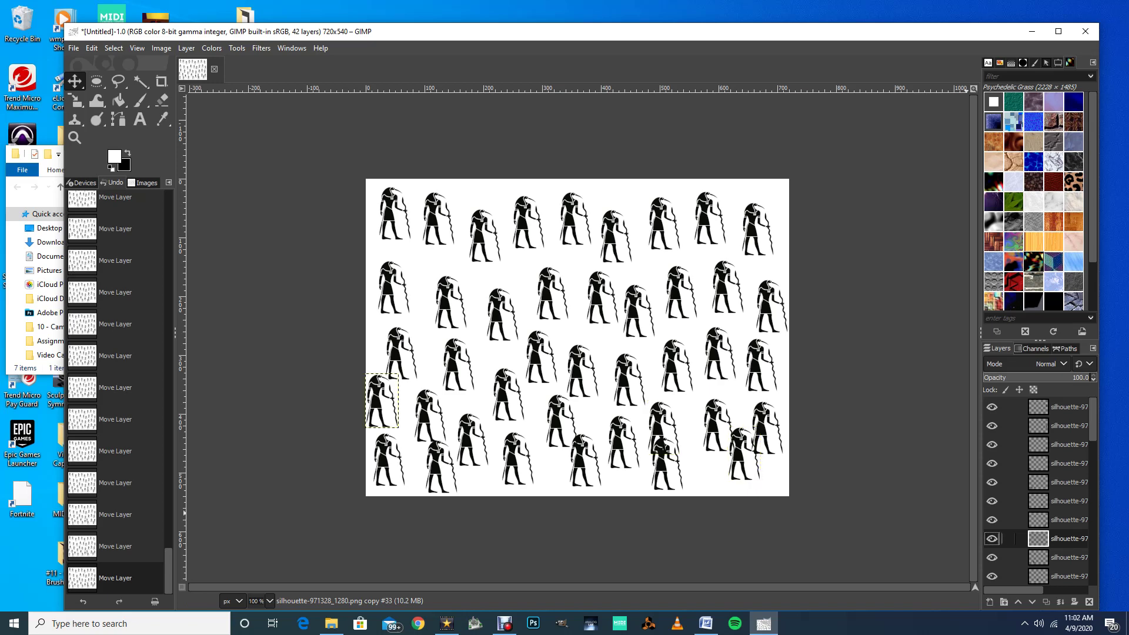
left_click_drag(378, 397, 385, 397)
- Move silhouette copy #32 slightly right, and shift copy #31 left and slightly down in the lower middle area
key("Down")
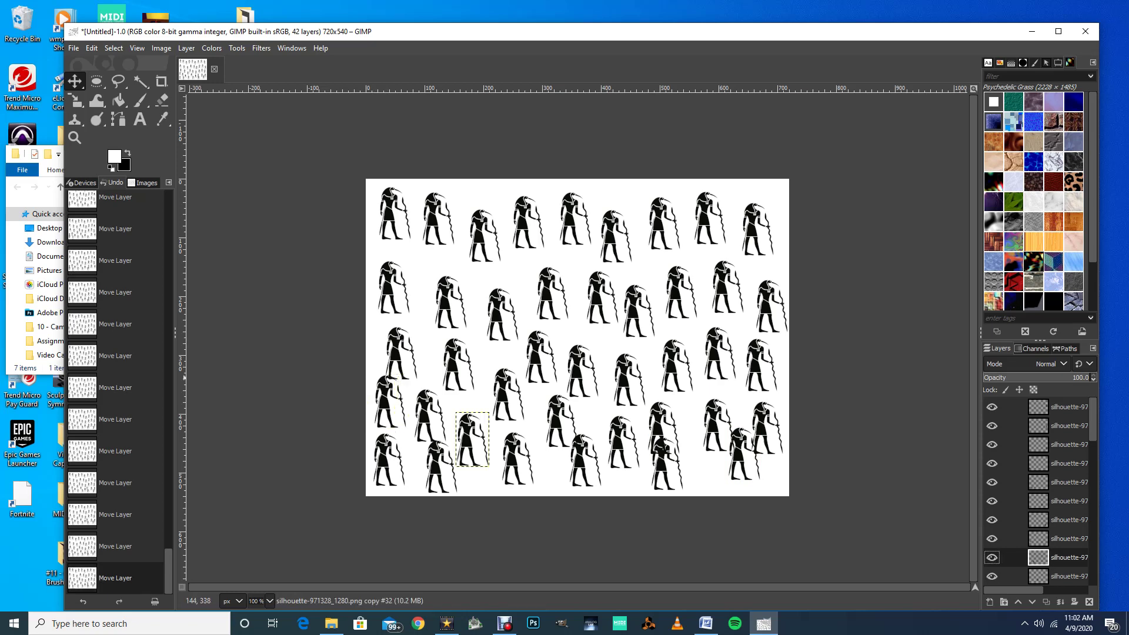
mouse_move(469, 422)
left_mouse_down()
mouse_move(471, 412)
mouse_move(479, 440)
left_mouse_up()
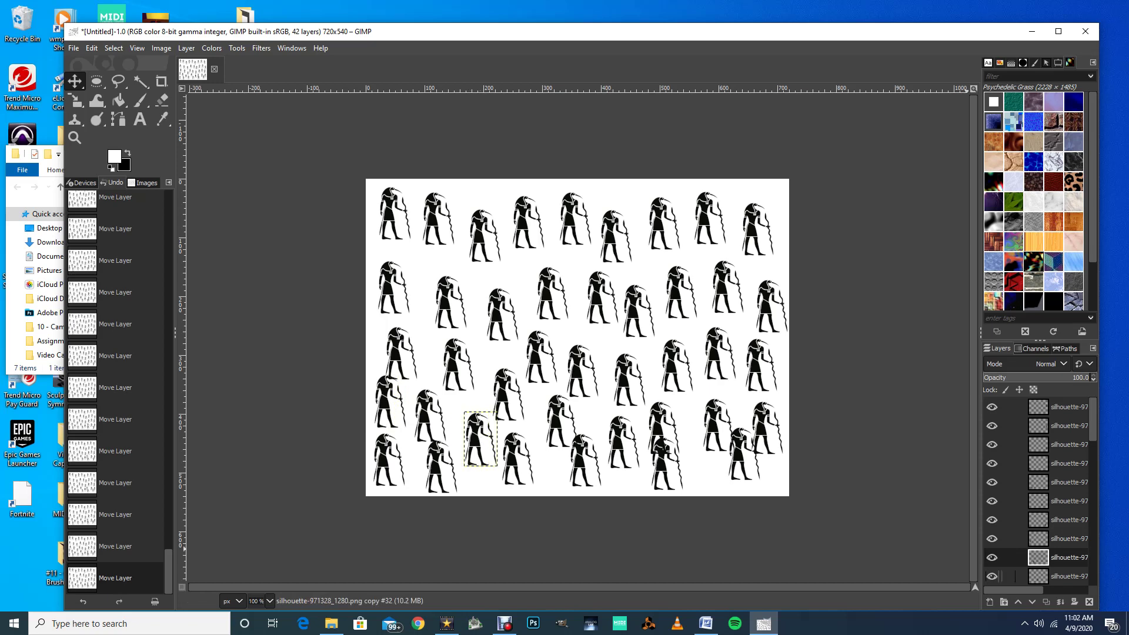
key("Page_Down")
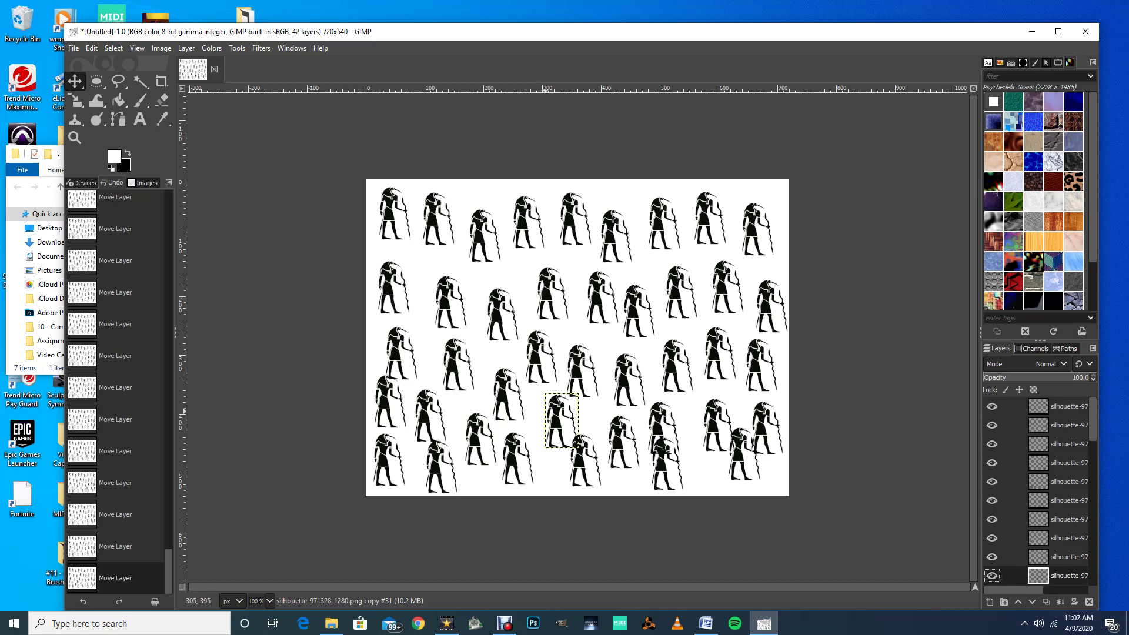
left_click_drag(556, 413, 546, 417)
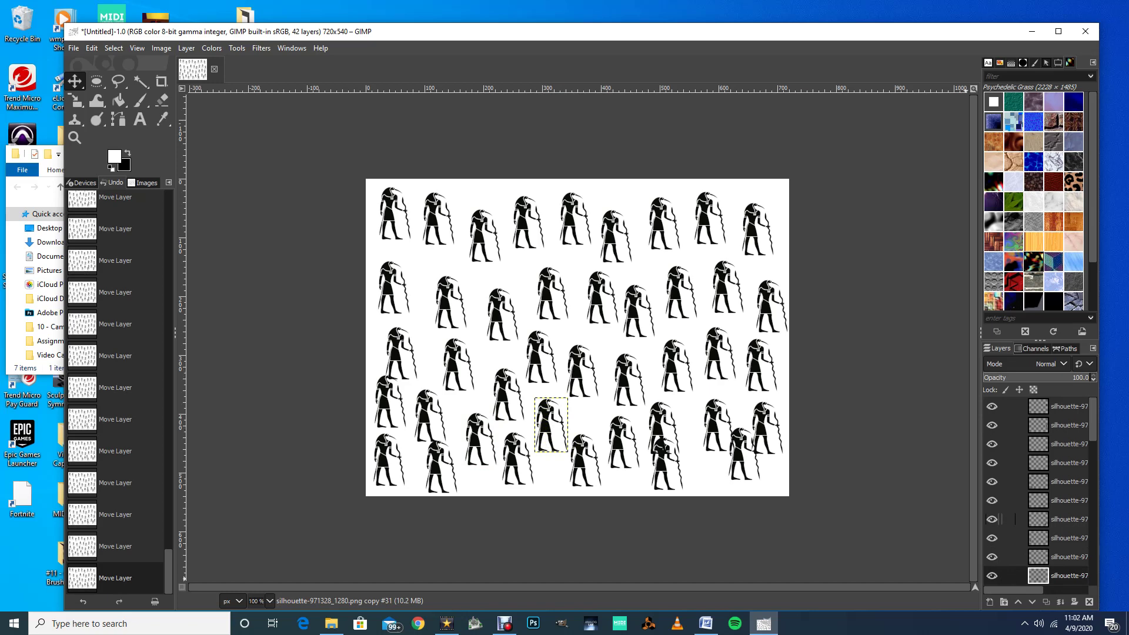
- Set the Move tool to pick a layer or guide instead of moving the active layer
left_click_drag(1092, 419, 1092, 442)
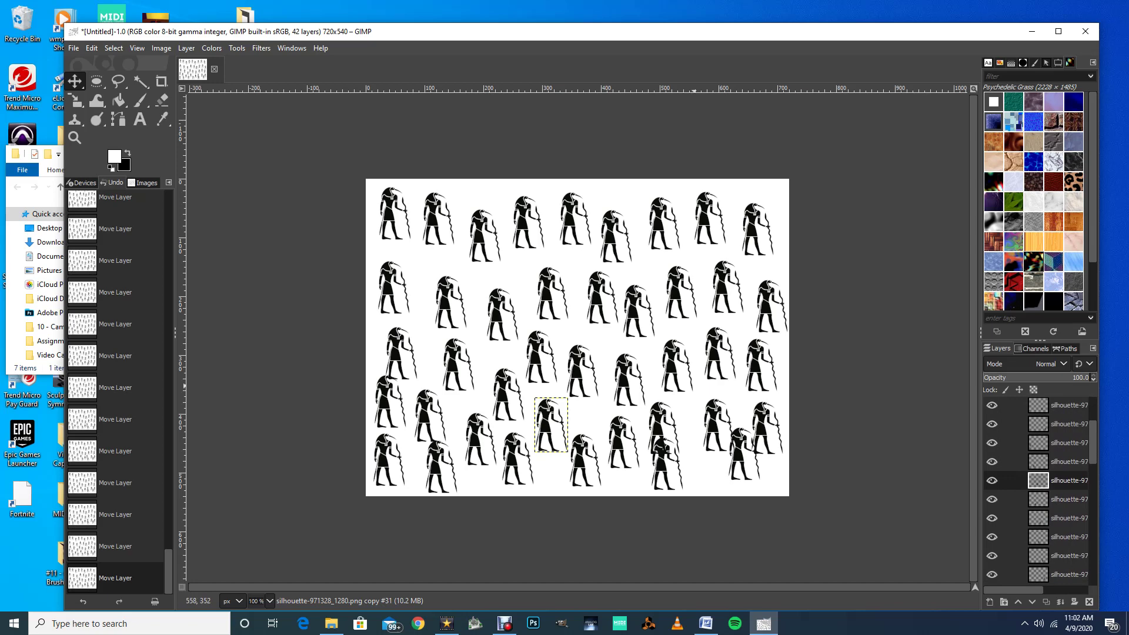
double_click(75, 81)
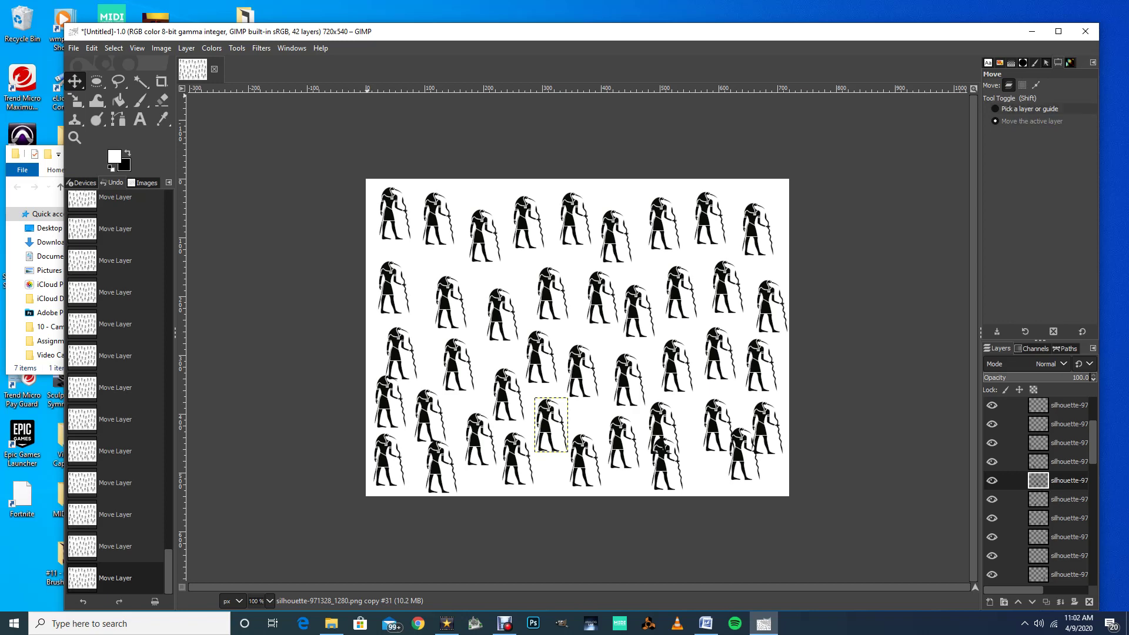
left_click(1028, 109)
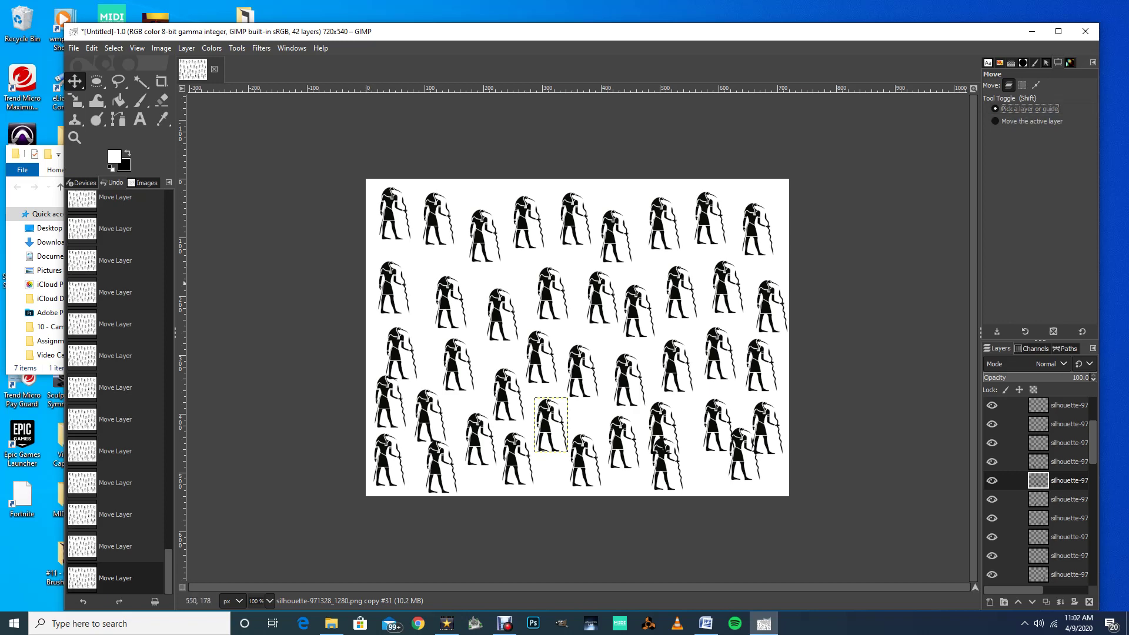
left_click(505, 381)
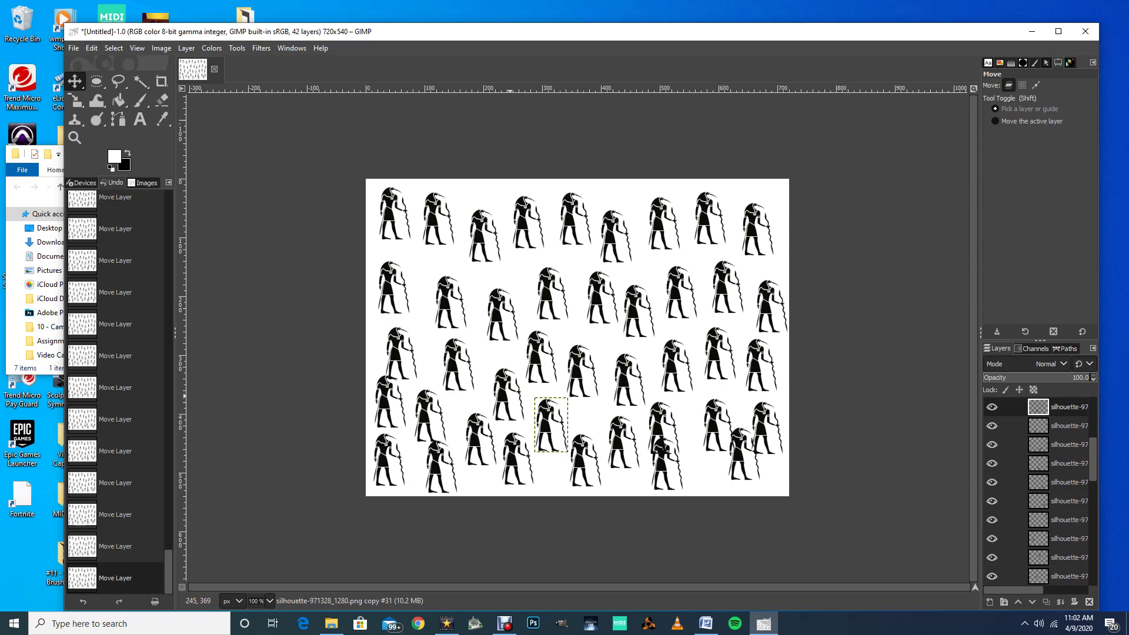
left_click_drag(507, 392, 500, 384)
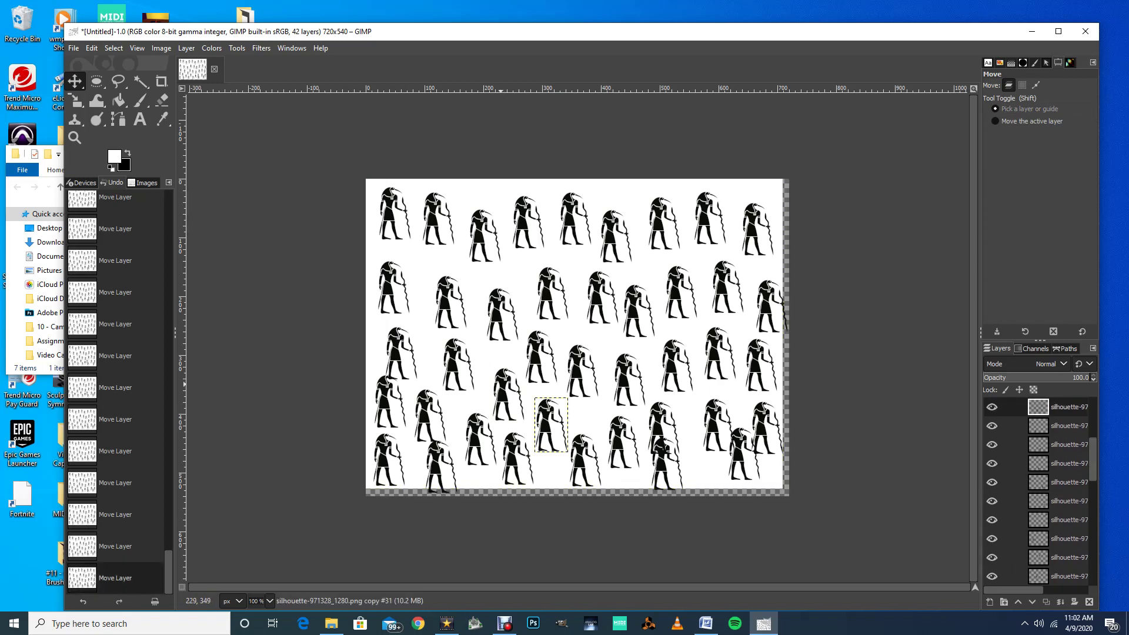
key("ctrl+z")
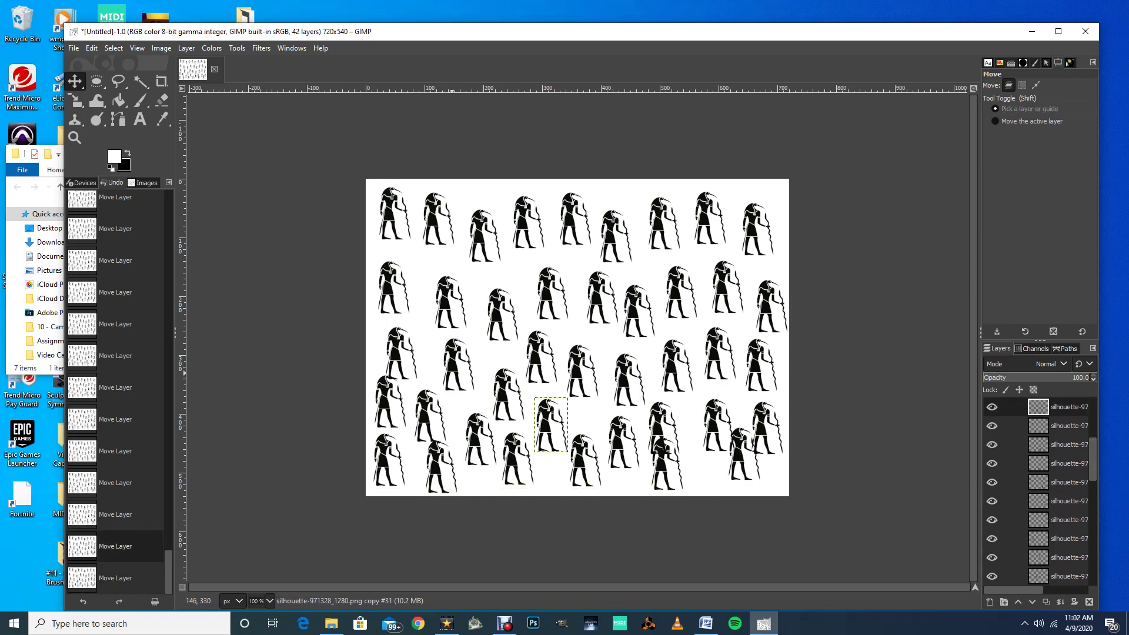
- Move the second third-row figure right and down, separate the overlapping pair in the lower right area, and lower the third-row figure above them
left_click_drag(453, 363, 463, 371)
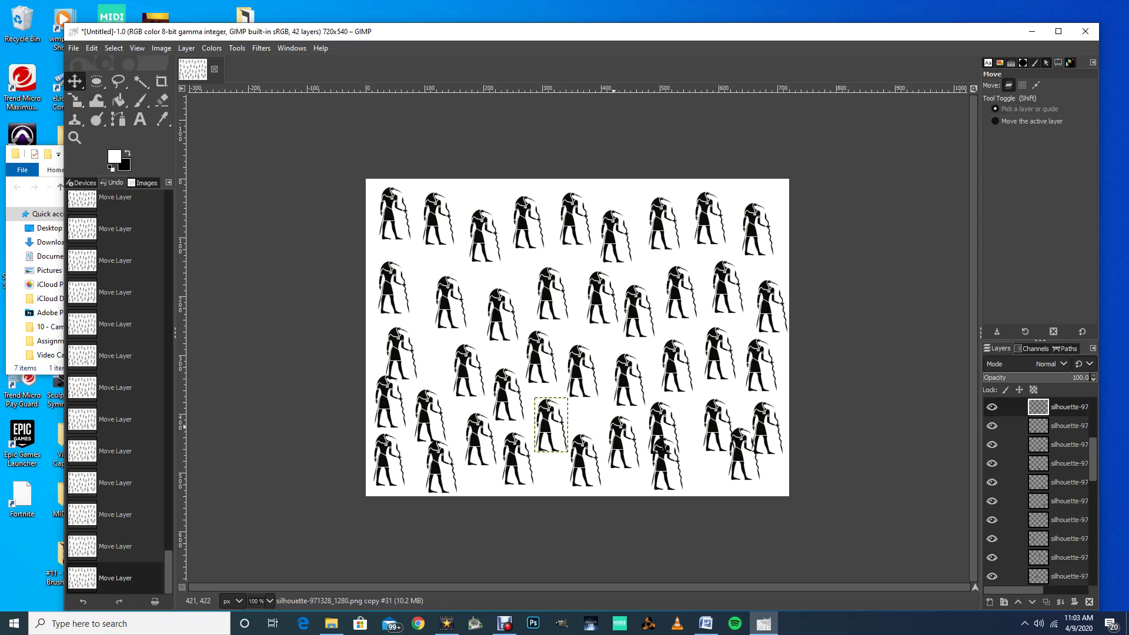
left_click_drag(615, 430, 611, 430)
left_click(652, 487)
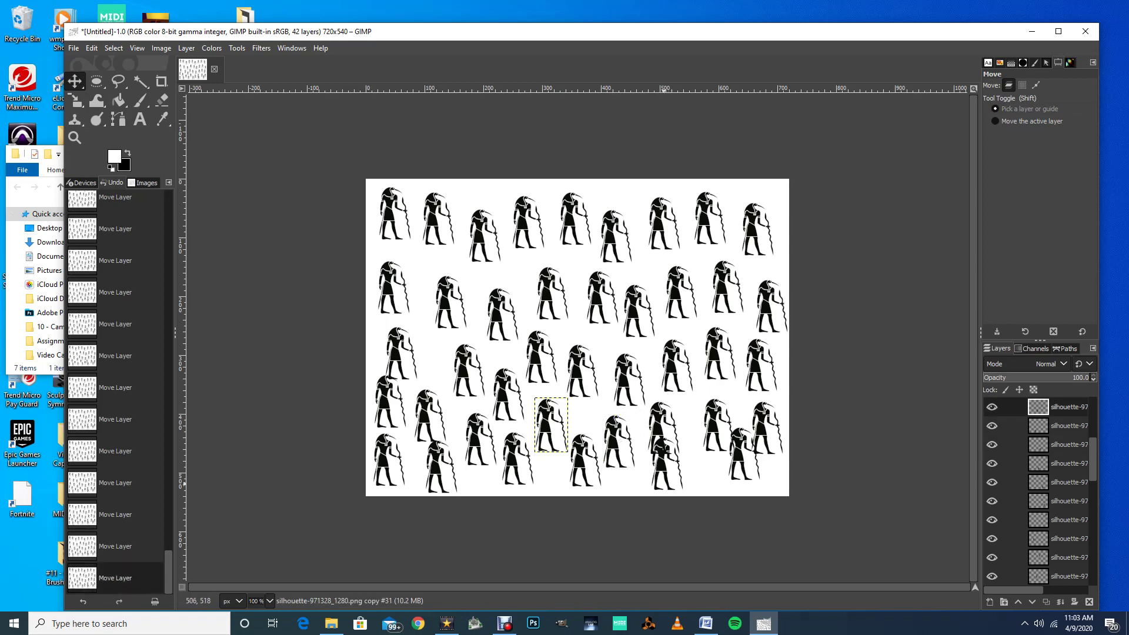
mouse_move(660, 464)
left_mouse_down()
mouse_move(687, 459)
mouse_move(687, 444)
mouse_move(656, 433)
mouse_move(658, 464)
left_mouse_up()
left_click(662, 458)
left_click_drag(677, 366, 676, 382)
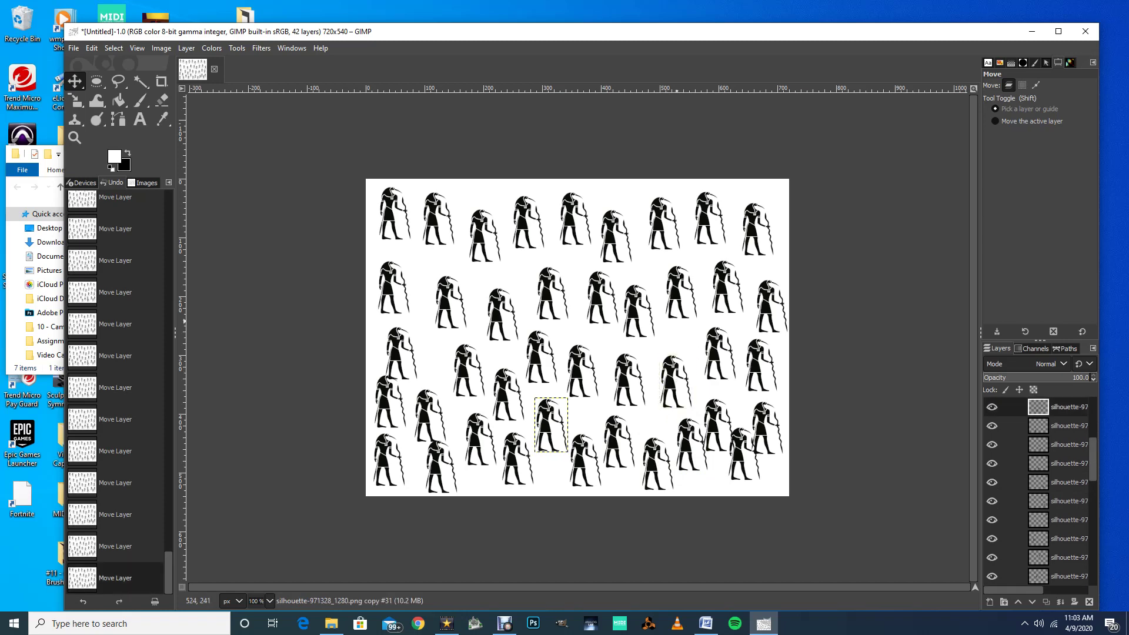
- Adjust the upper two rows in the right half, raising three top-row figures and the second-row figure at the canvas's right edge
left_click_drag(673, 291, 675, 304)
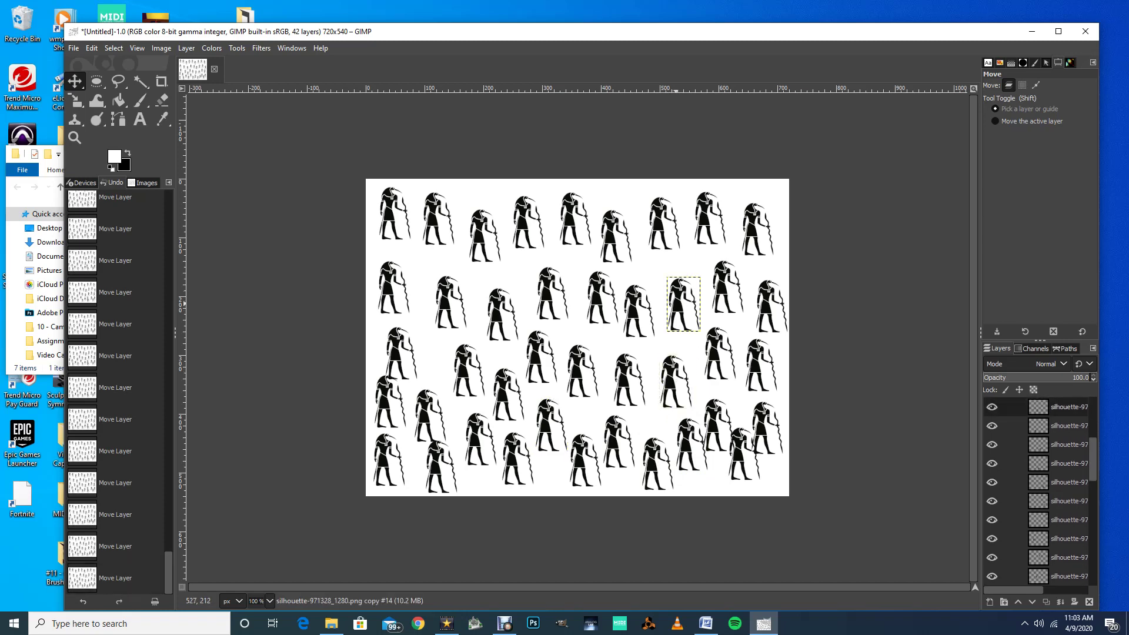
left_click_drag(659, 232, 661, 213)
left_click_drag(752, 222, 762, 208)
left_click_drag(757, 303, 757, 295)
left_click_drag(676, 306, 644, 311)
left_click_drag(611, 235, 616, 229)
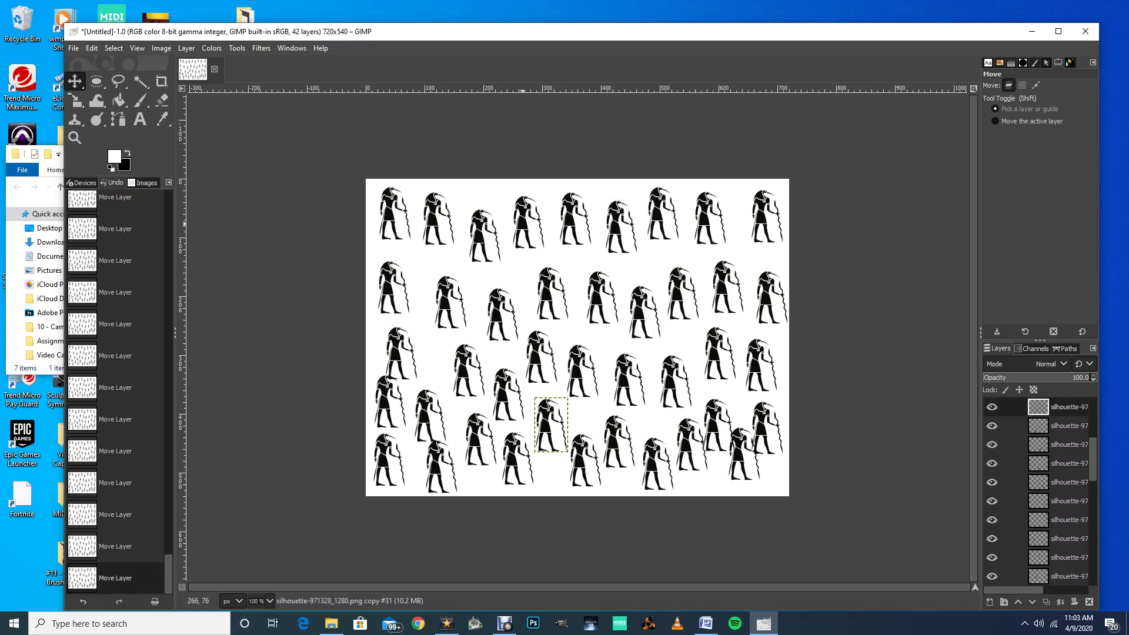
- Stagger the upper two rows around the middle by lowering the third and fifth top-row figures and shifting the second-row figures beneath left
left_click_drag(481, 237, 479, 244)
left_click_drag(574, 222, 538, 235)
left_click_drag(545, 286, 591, 307)
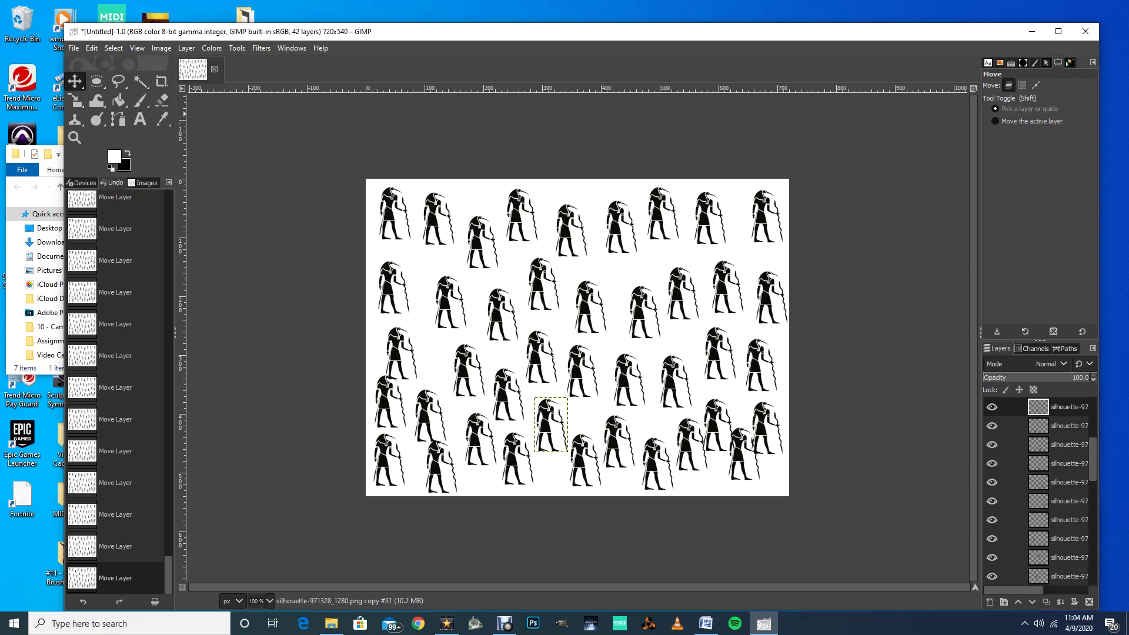
- Create a new layer from the visible image and make it the active layer
left_click(187, 48)
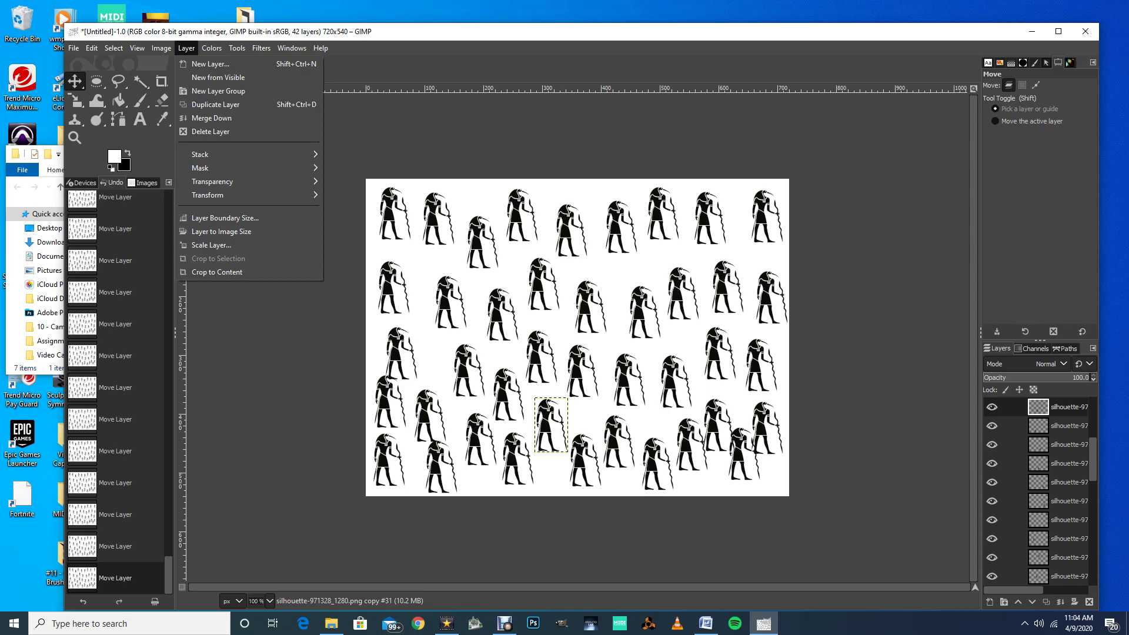
left_click(218, 78)
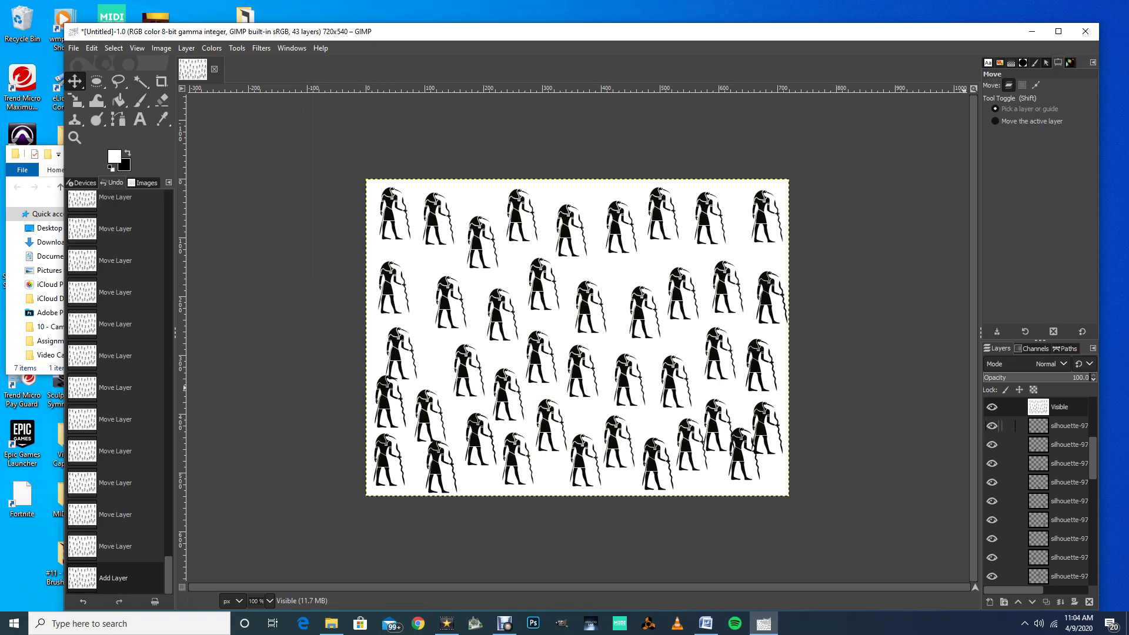
left_click(1015, 425)
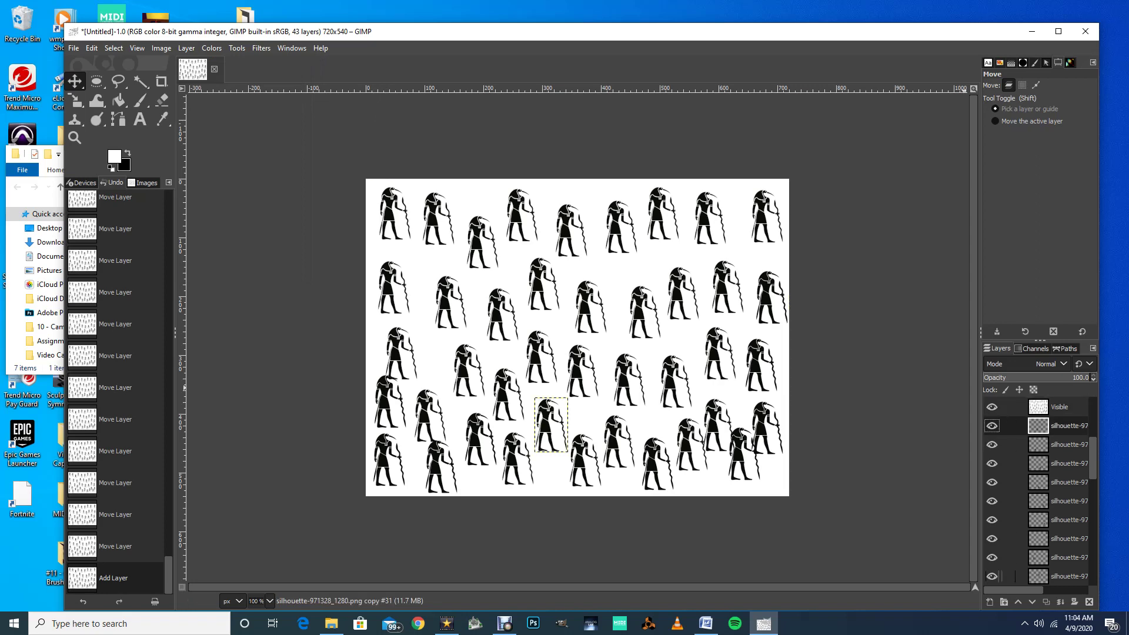
left_click(1001, 576)
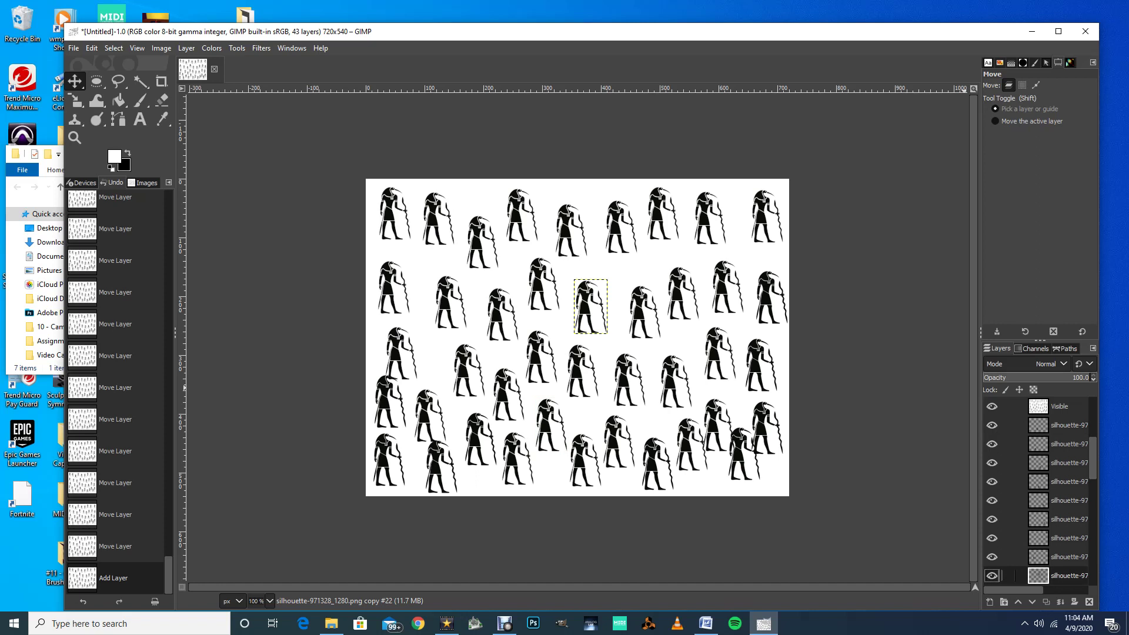
left_click(1001, 425)
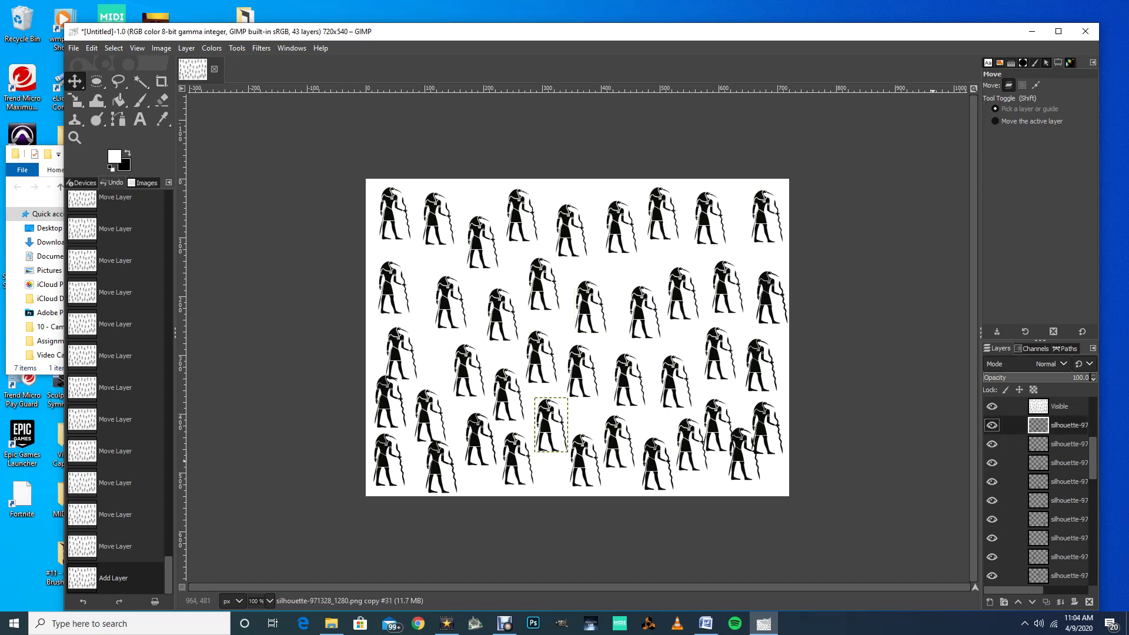
left_click(1050, 407)
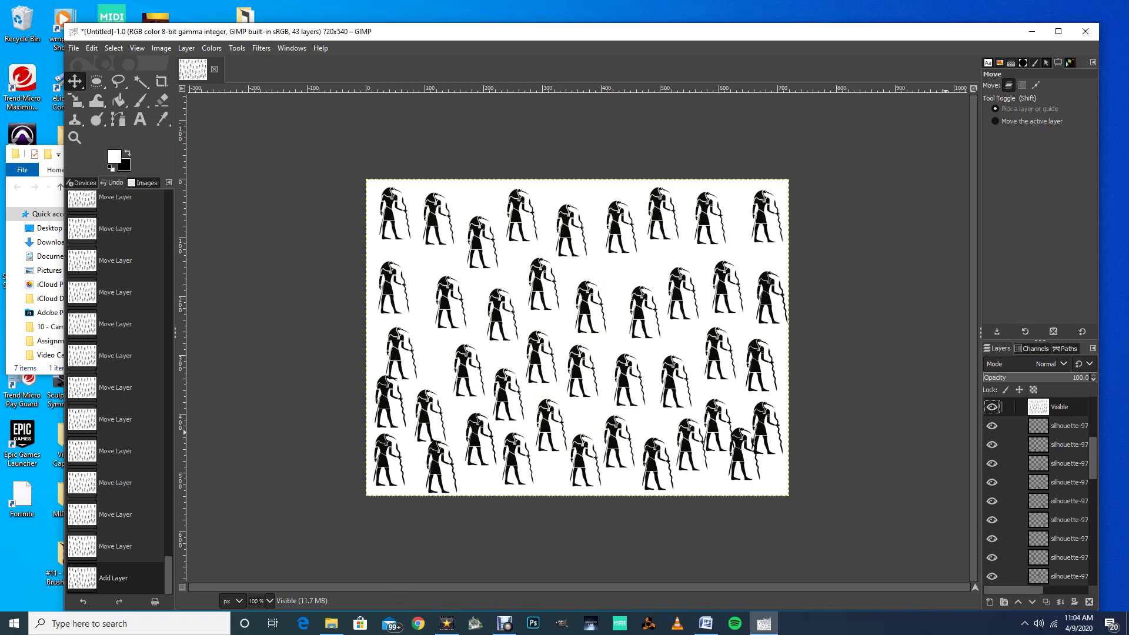
- Rename the new merged layer as Flat Image and keep it selected
double_click(1059, 406)
type("Flat Image")
left_click(1068, 444)
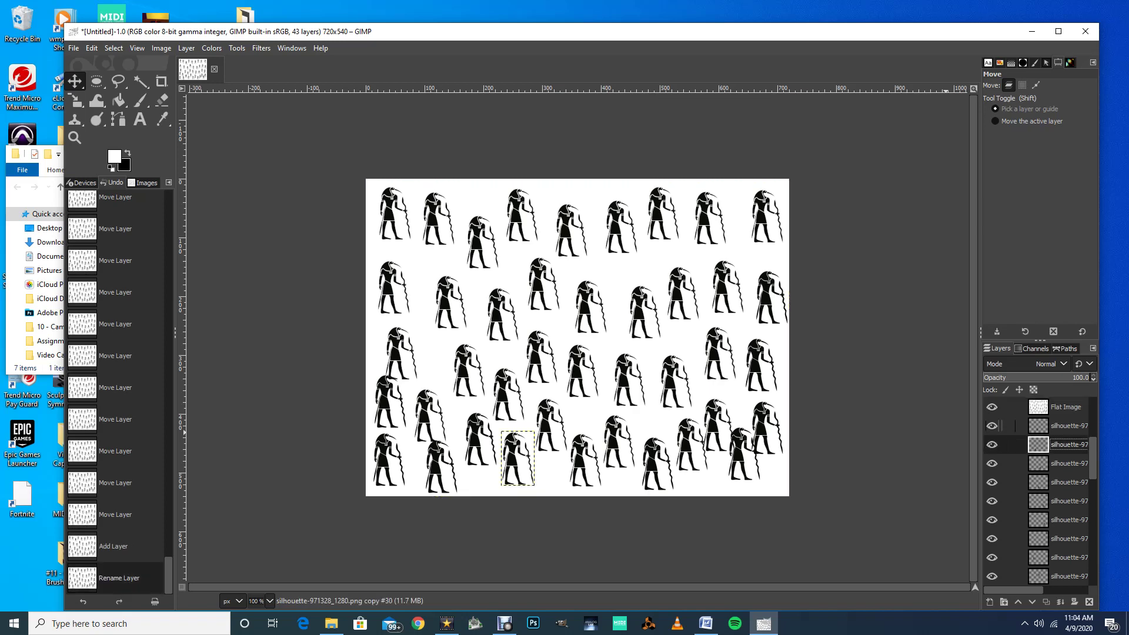
left_click(1065, 407)
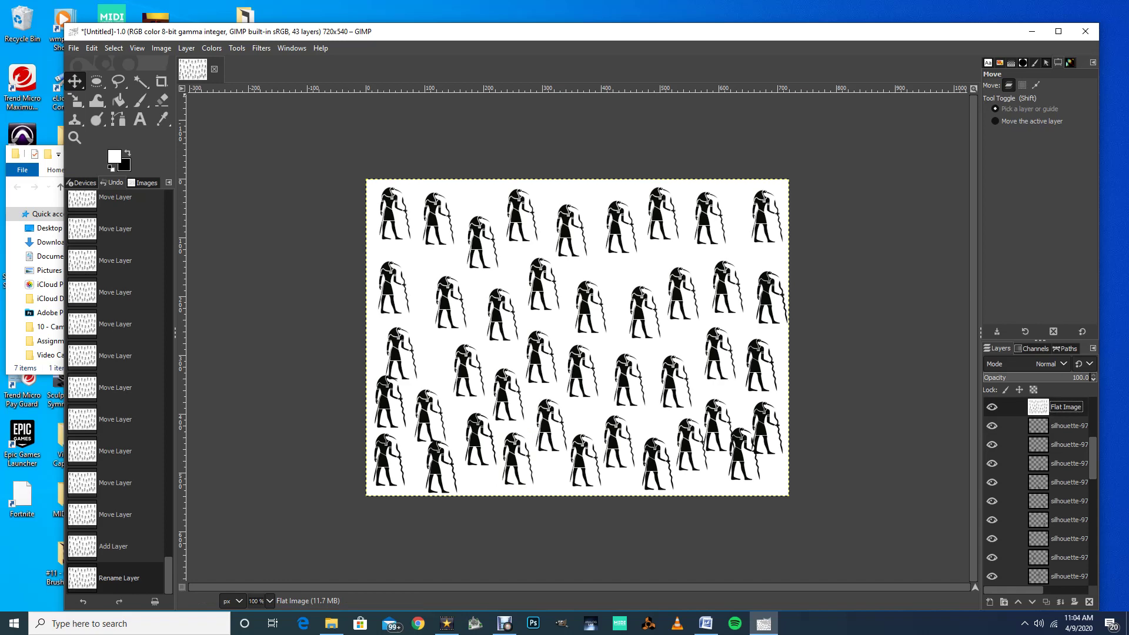
left_click(211, 48)
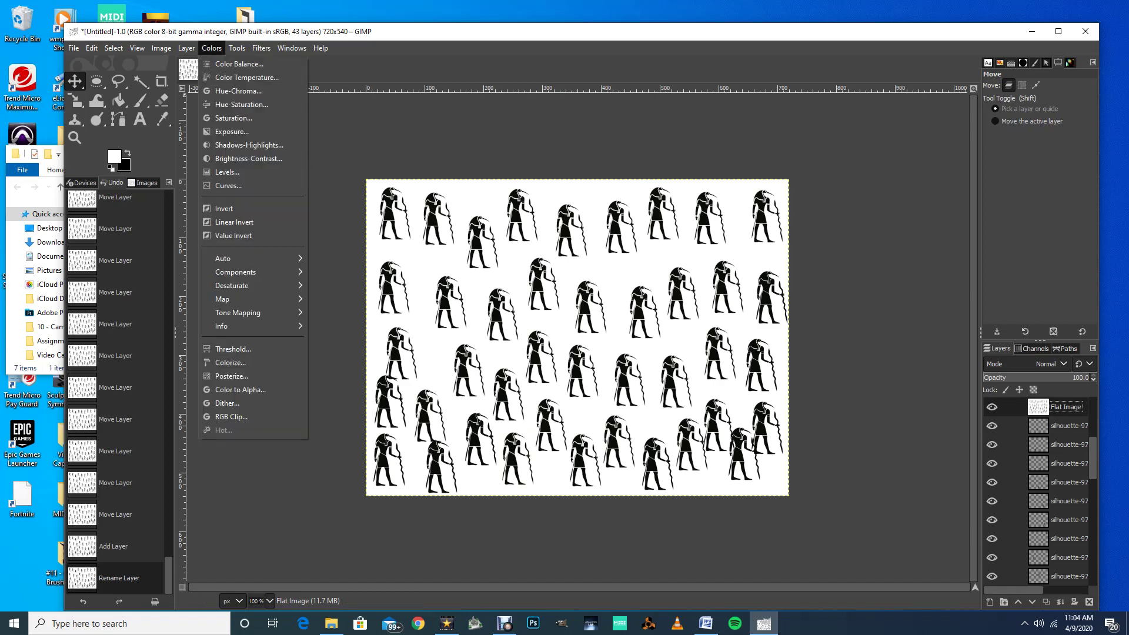
left_click(248, 208)
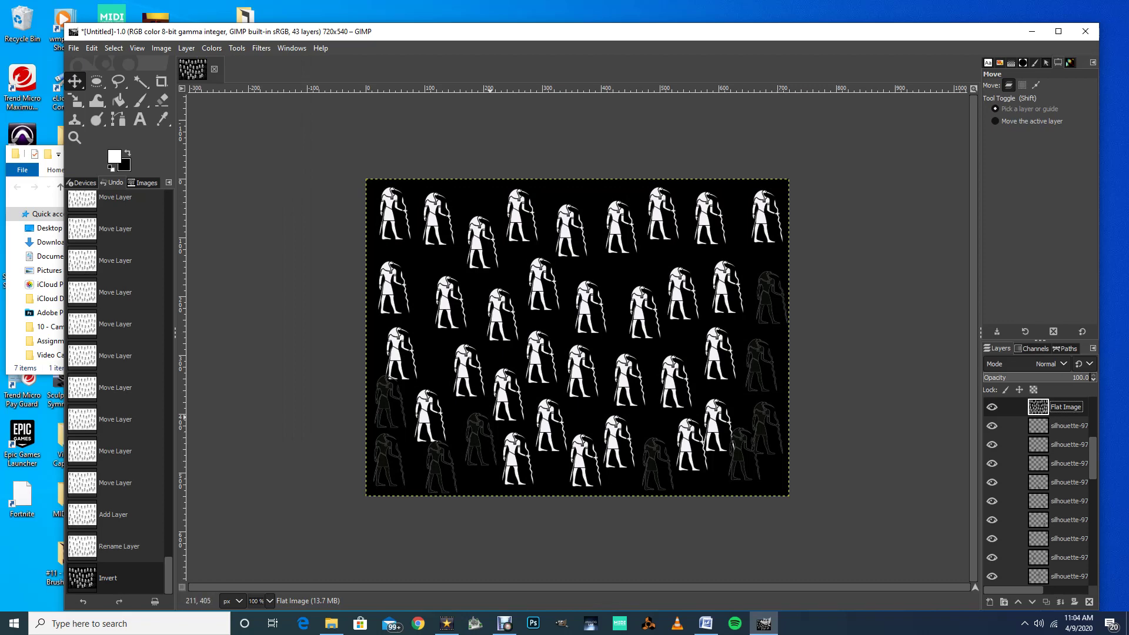
key("ctrl+z")
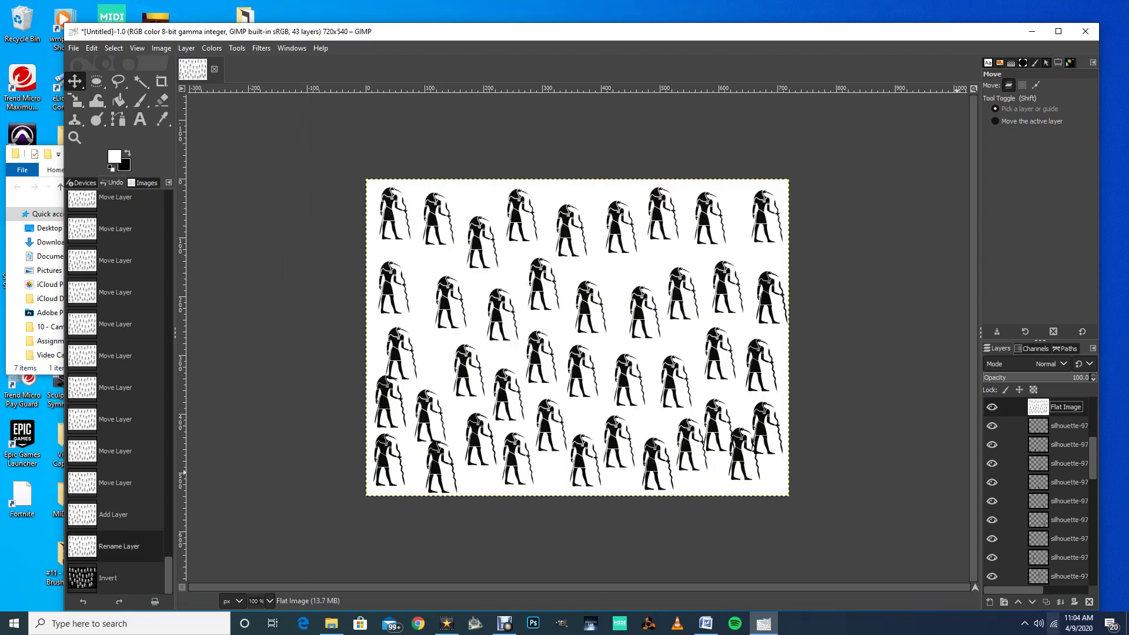
- Duplicate the Flat Image layer and invert the colors of the copy
left_click(1045, 602)
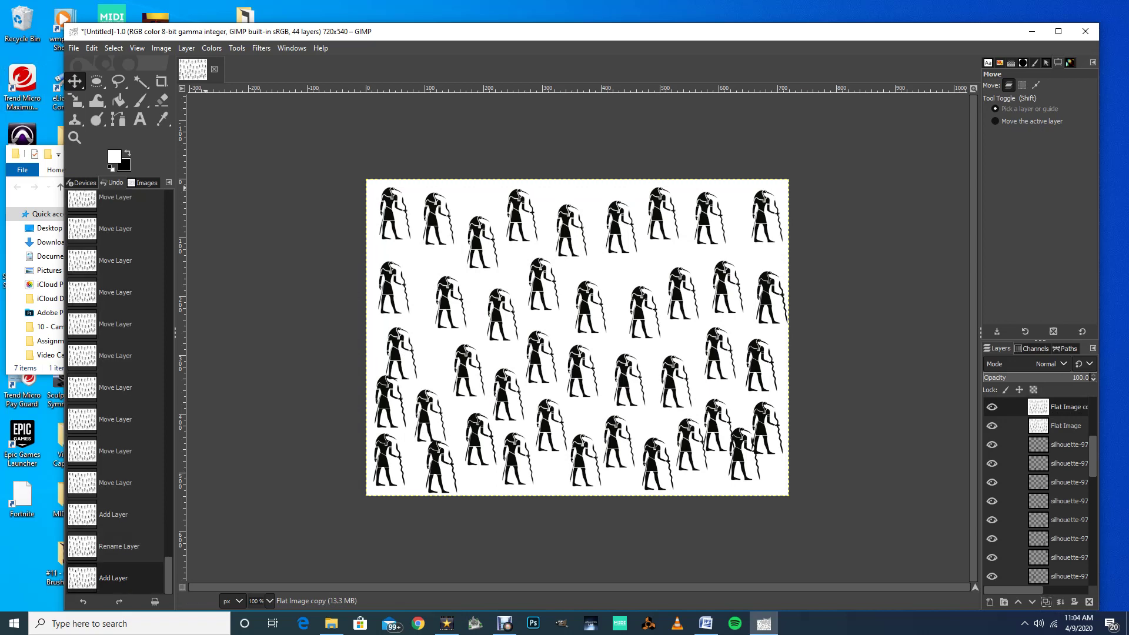
left_click(211, 48)
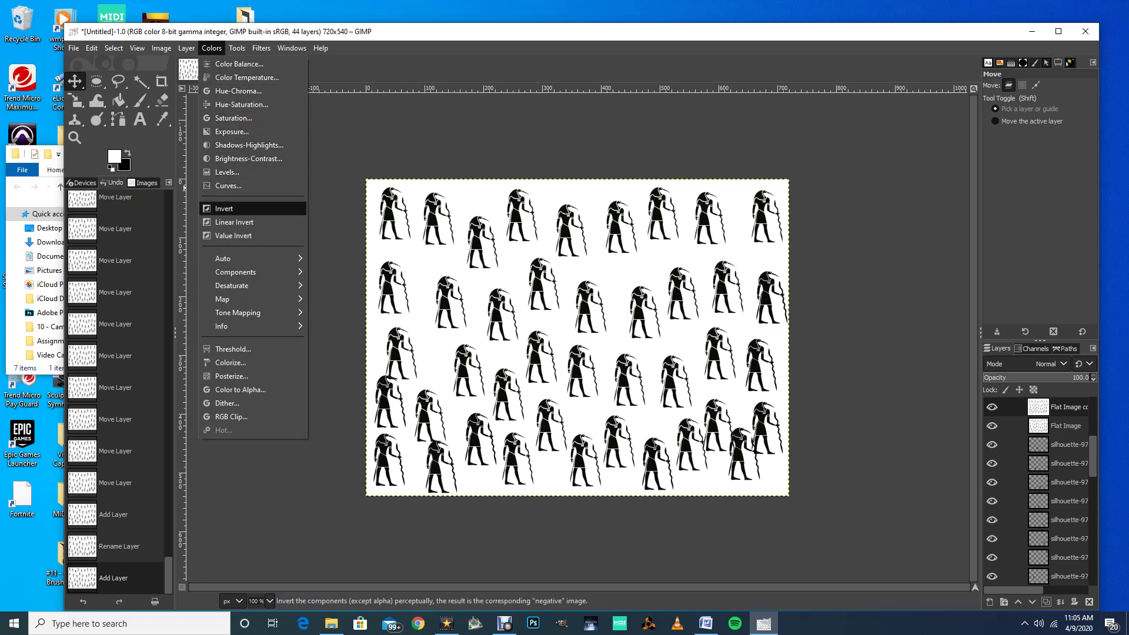
left_click(224, 208)
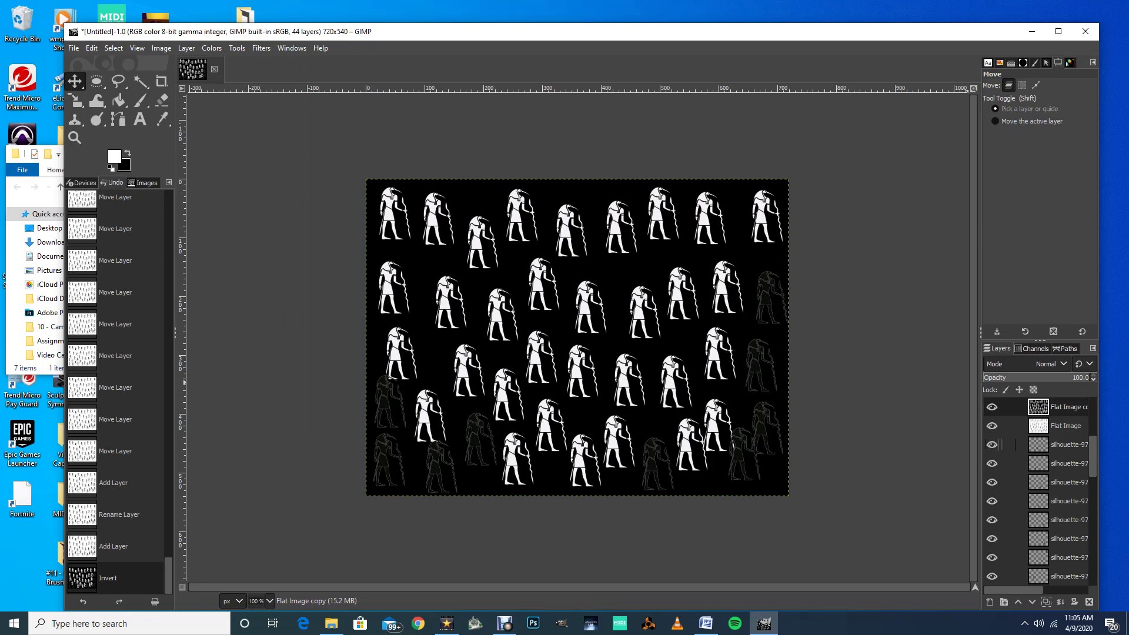
- Lower the inverted copy's opacity to check the layers beneath it and restore it to 100
mouse_move(1080, 378)
left_mouse_down()
mouse_move(1049, 378)
mouse_move(1077, 378)
left_mouse_up()
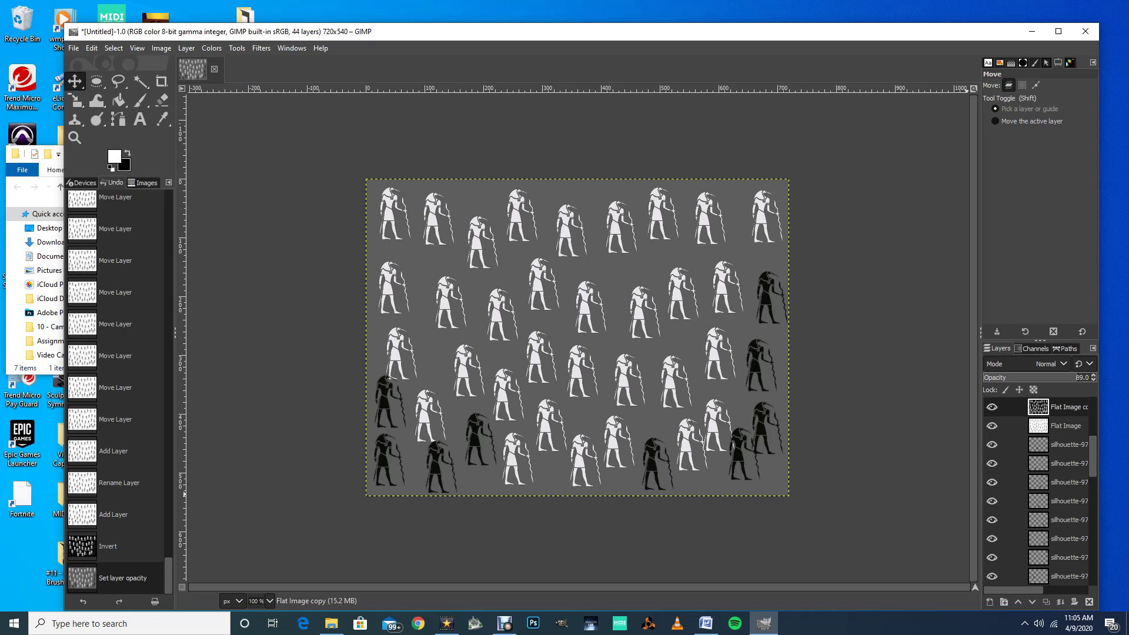
left_click_drag(1078, 378, 1083, 377)
scroll(1038, 378, "up", 5)
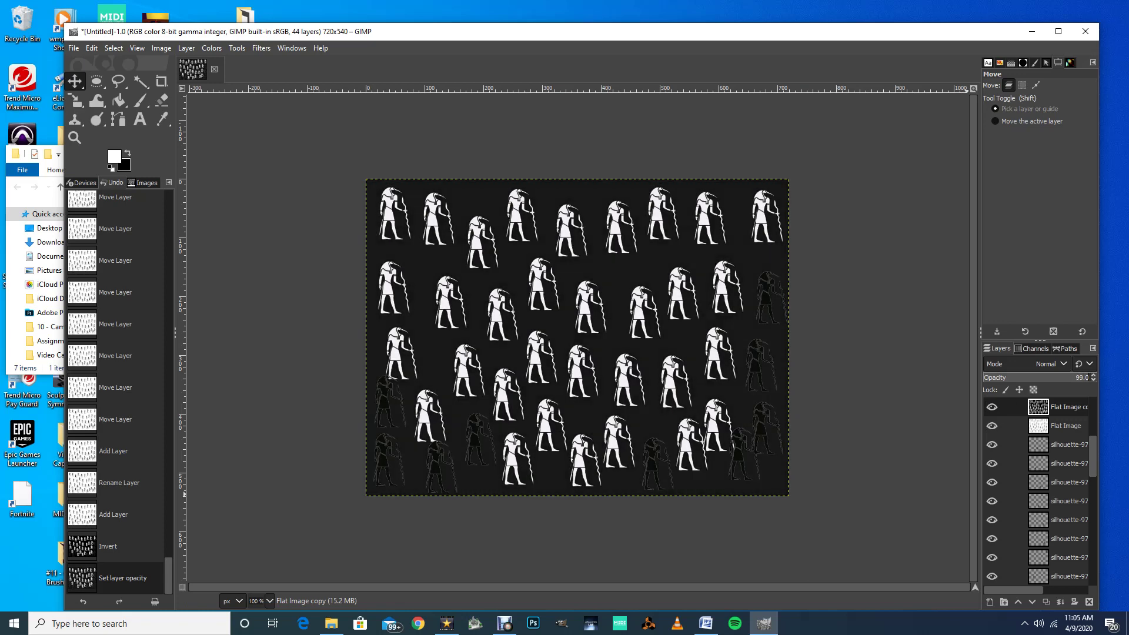
scroll(1037, 377, "up", 1)
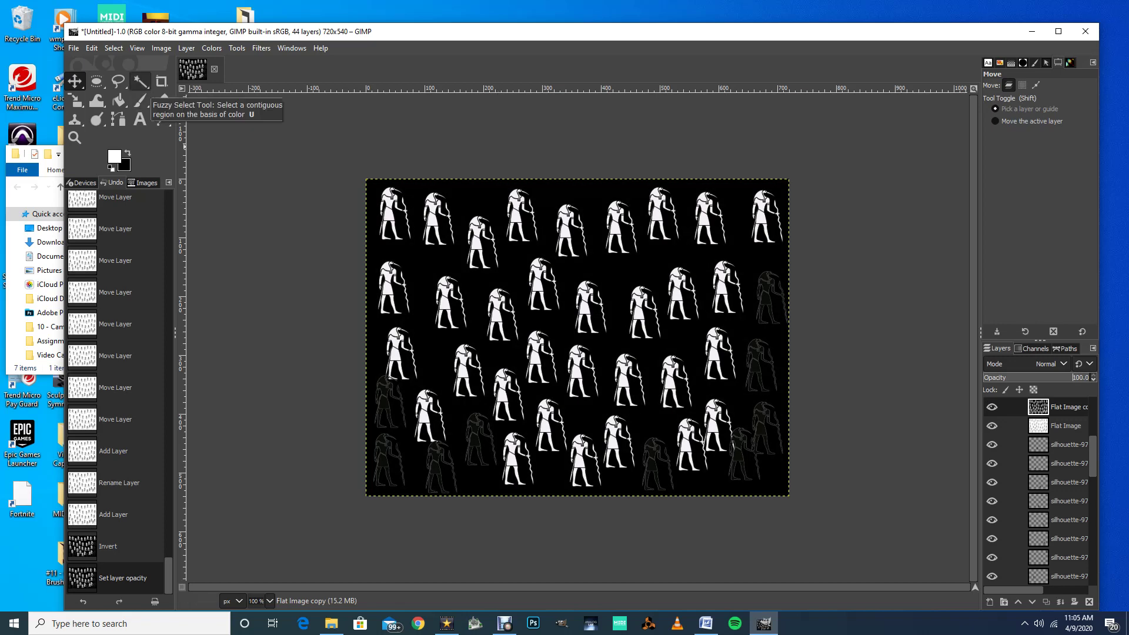
- Try to fill the inverted copy's black background with white ffffff after isolating it with Fuzzy Select
left_click(140, 81)
left_click(468, 290)
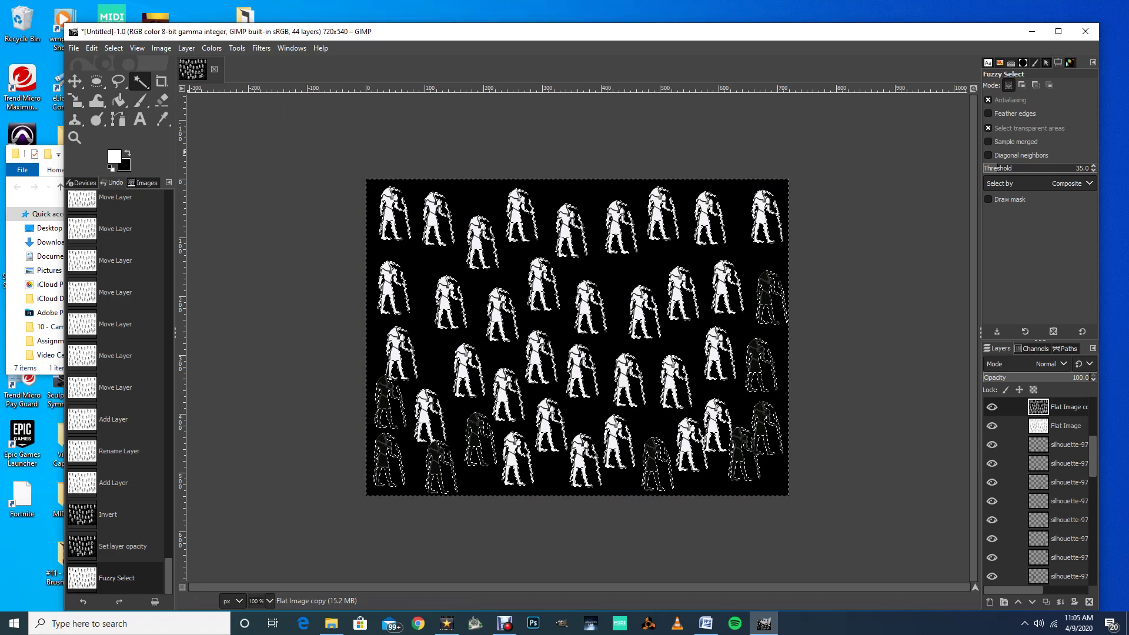
left_click(114, 156)
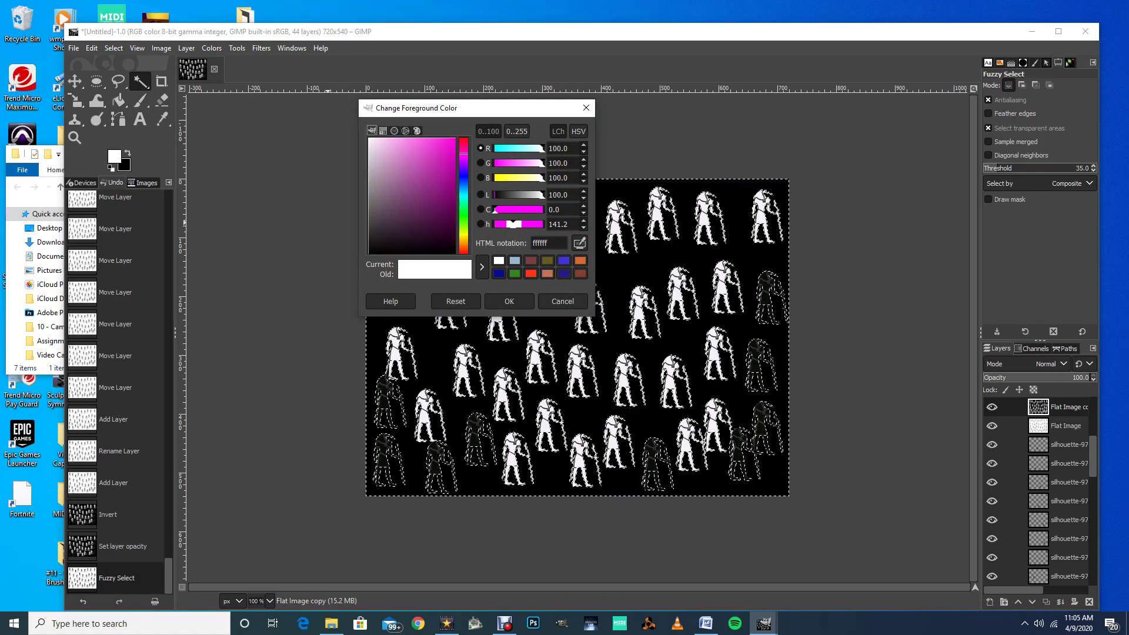
left_click(509, 301)
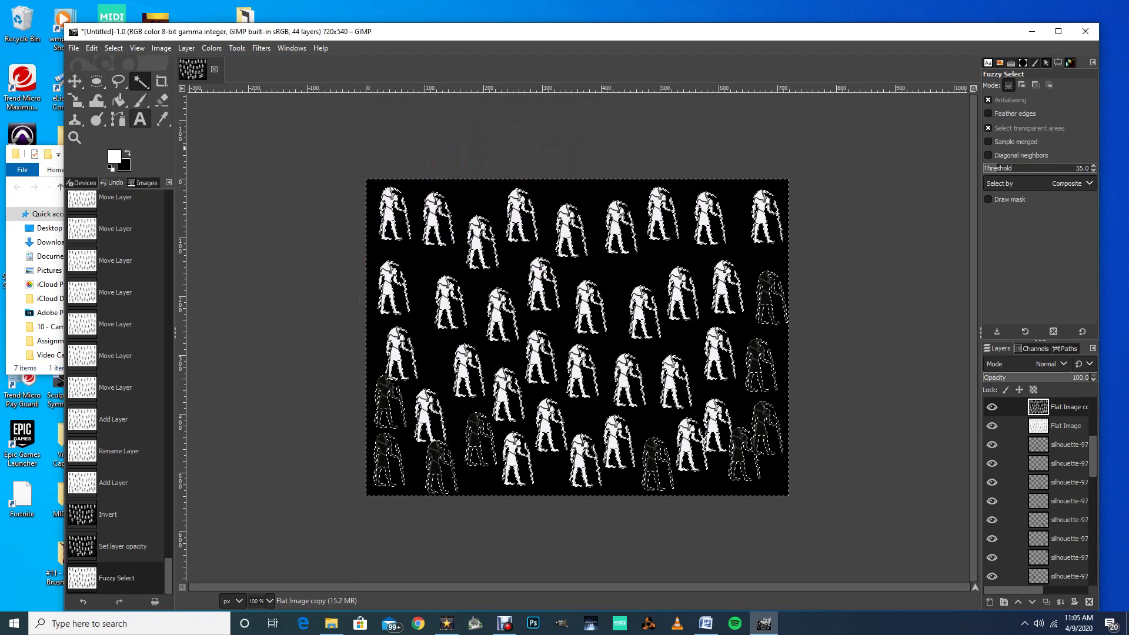
left_click(118, 100)
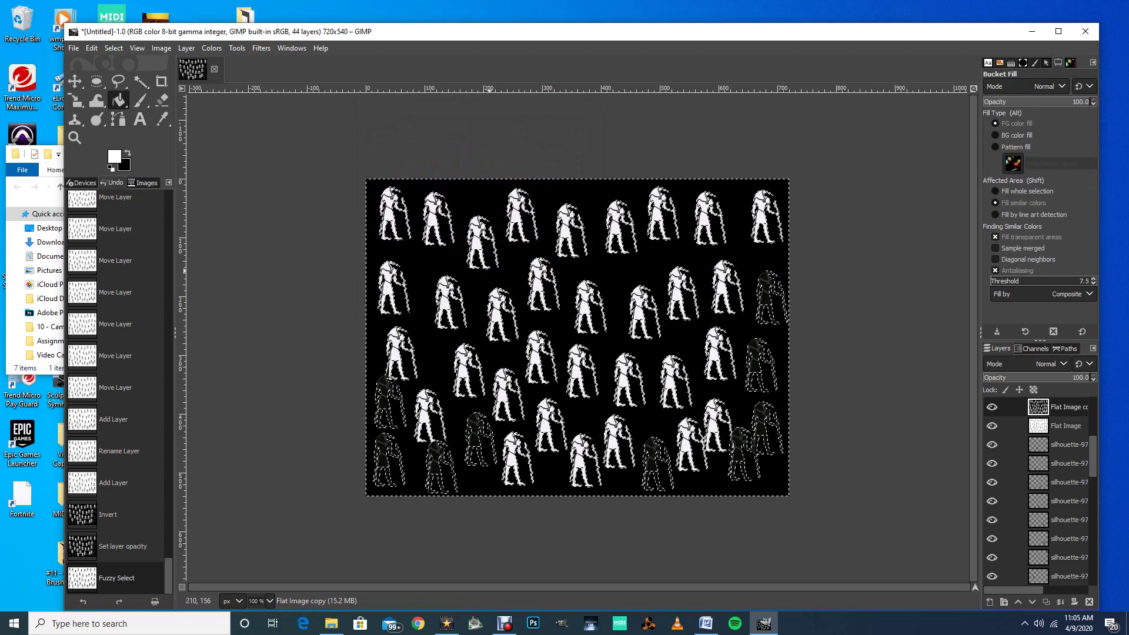
left_click(489, 271)
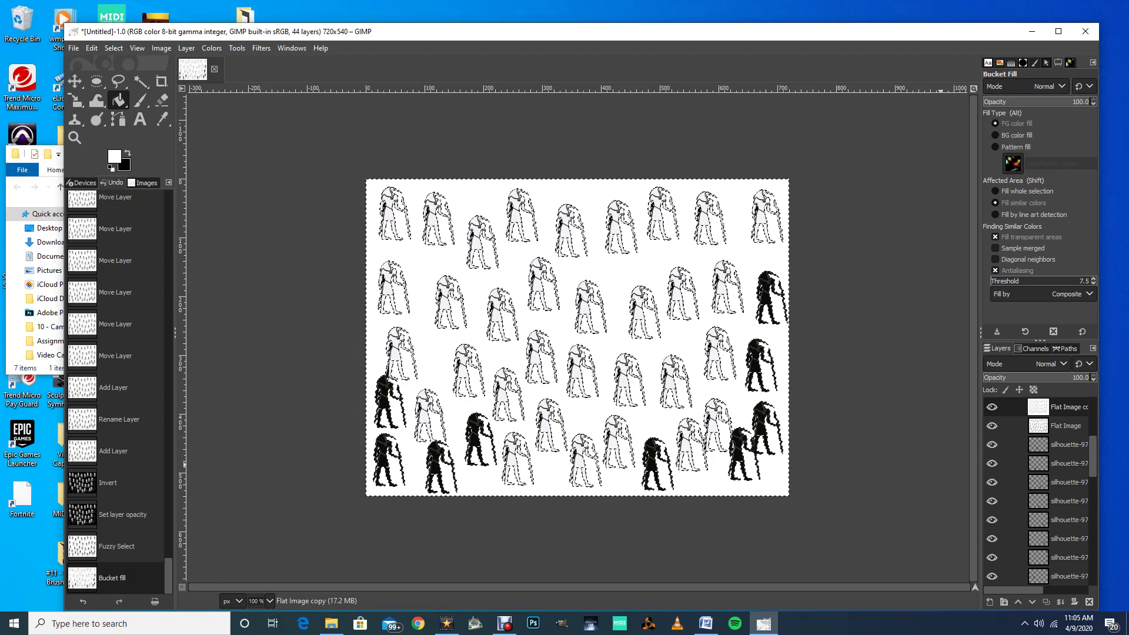
- Undo the white bucket fill and clear the background selection
scroll(1037, 494, "up", 3)
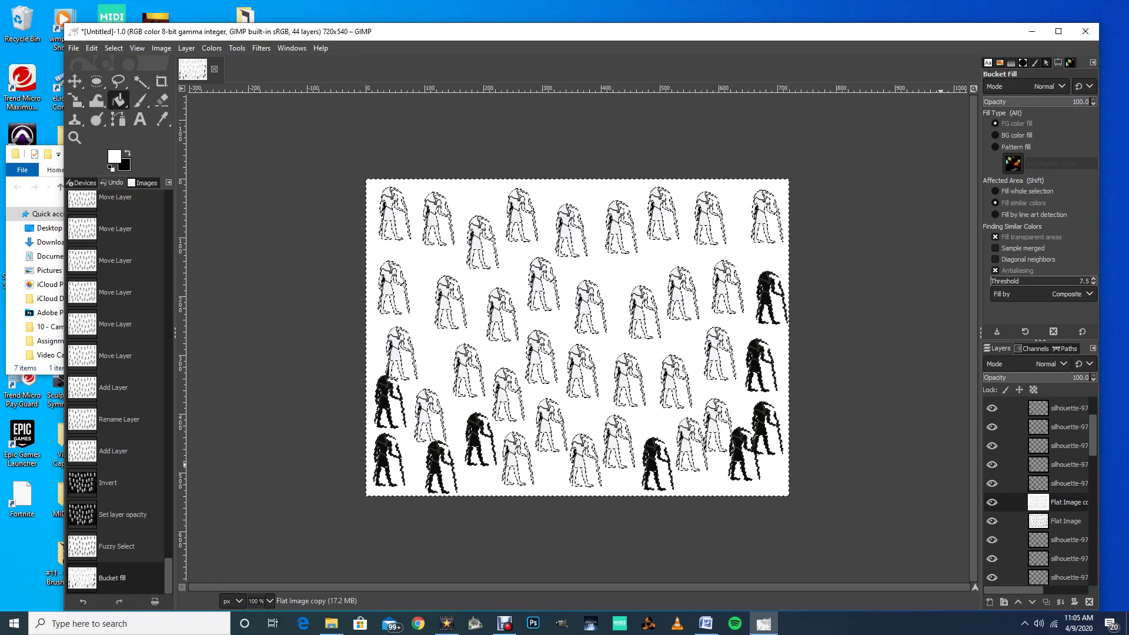
scroll(1037, 494, "up", 2)
scroll(1038, 494, "down", 2)
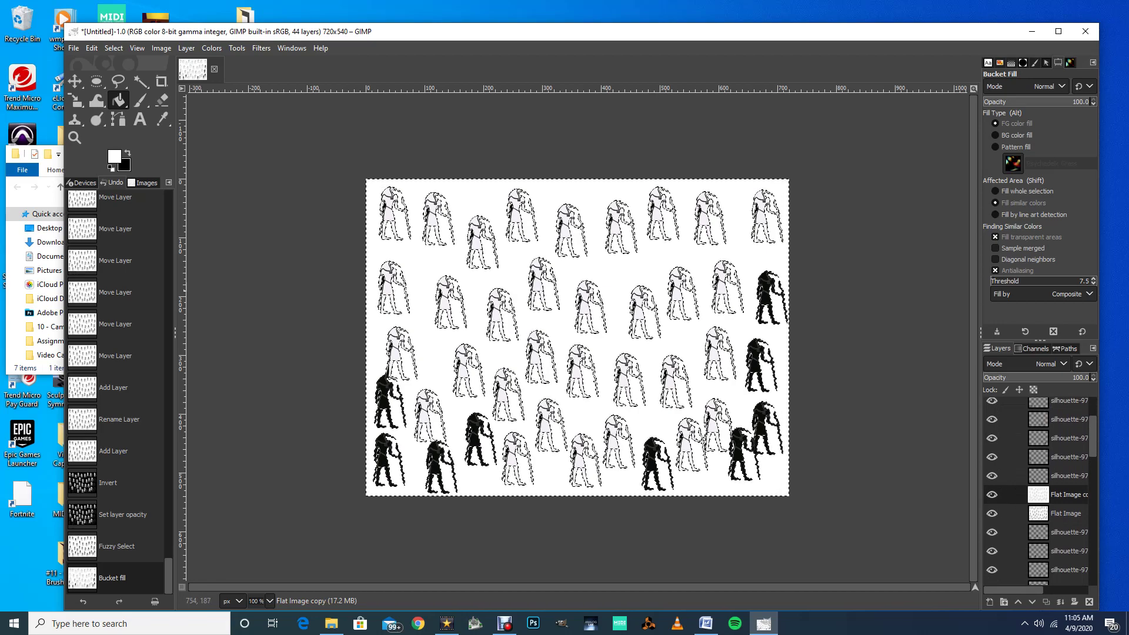
key("ctrl+z")
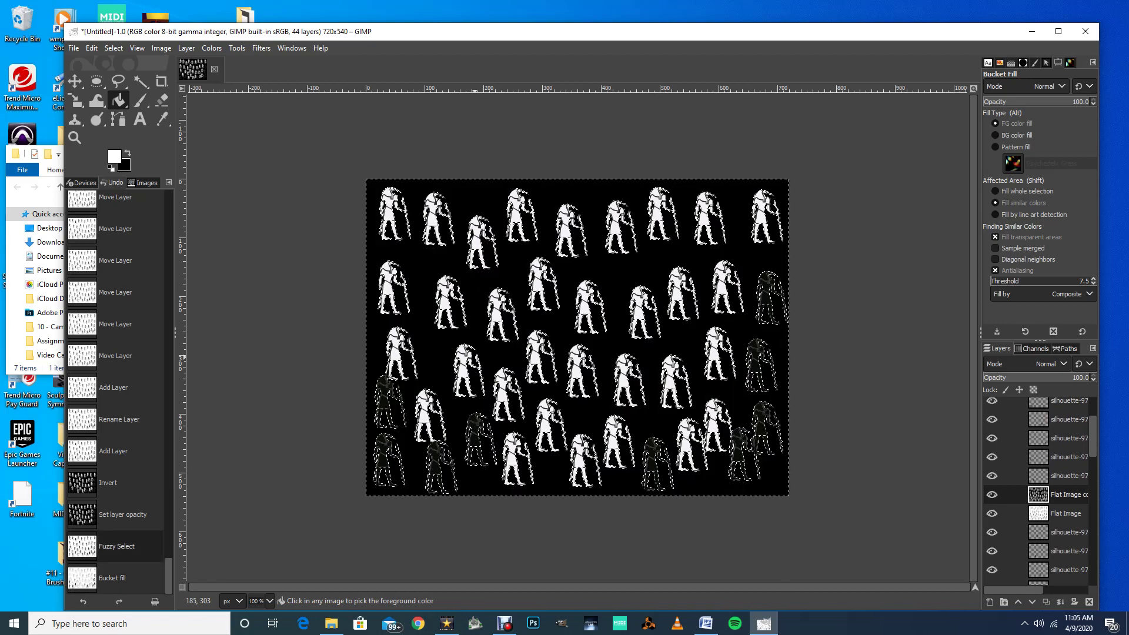
key("ctrl+shift+a")
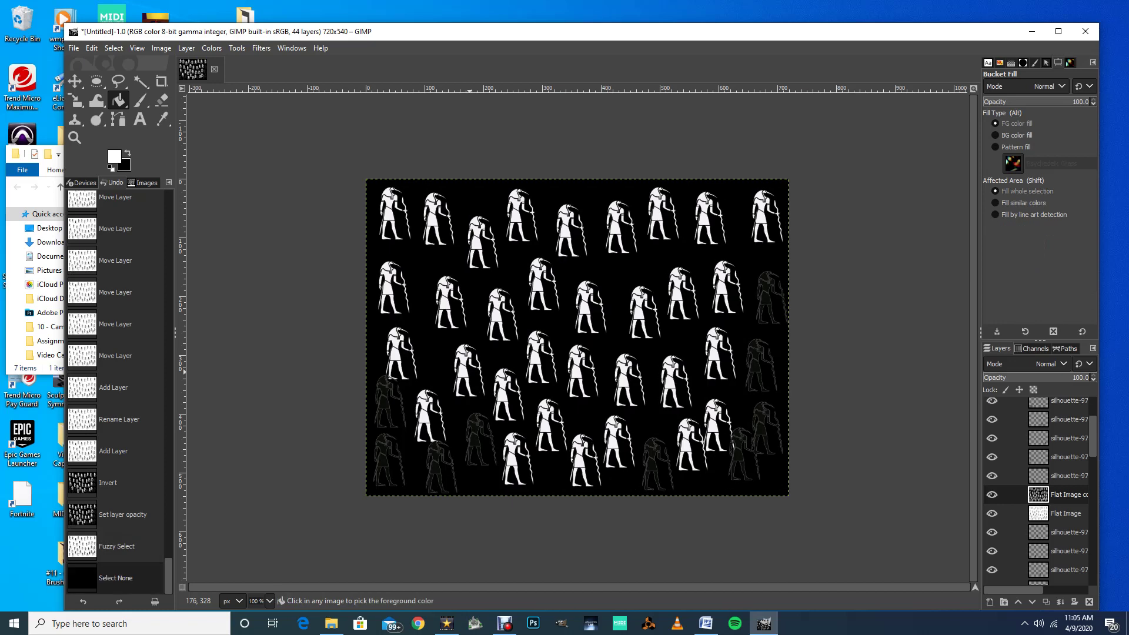
- Try moving Flat Image copy to the top of the layer stack with Flat Image directly beneath it
left_click_drag(1052, 494, 1066, 410)
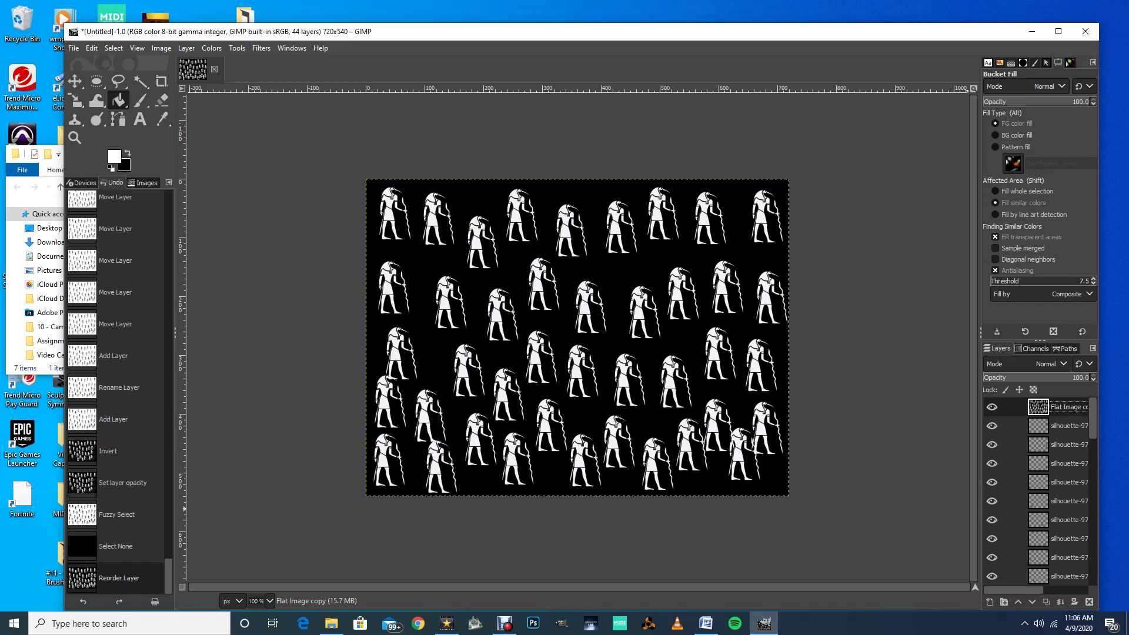
scroll(1035, 494, "down", 3)
left_click_drag(1058, 508, 1066, 421)
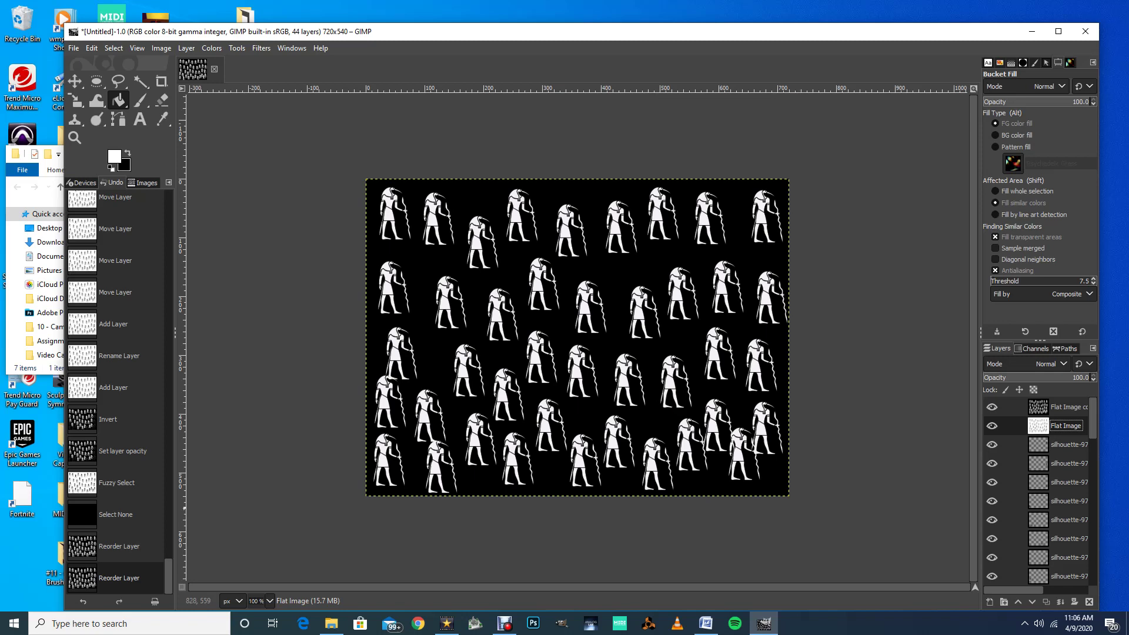
left_click_drag(1038, 426, 1076, 409)
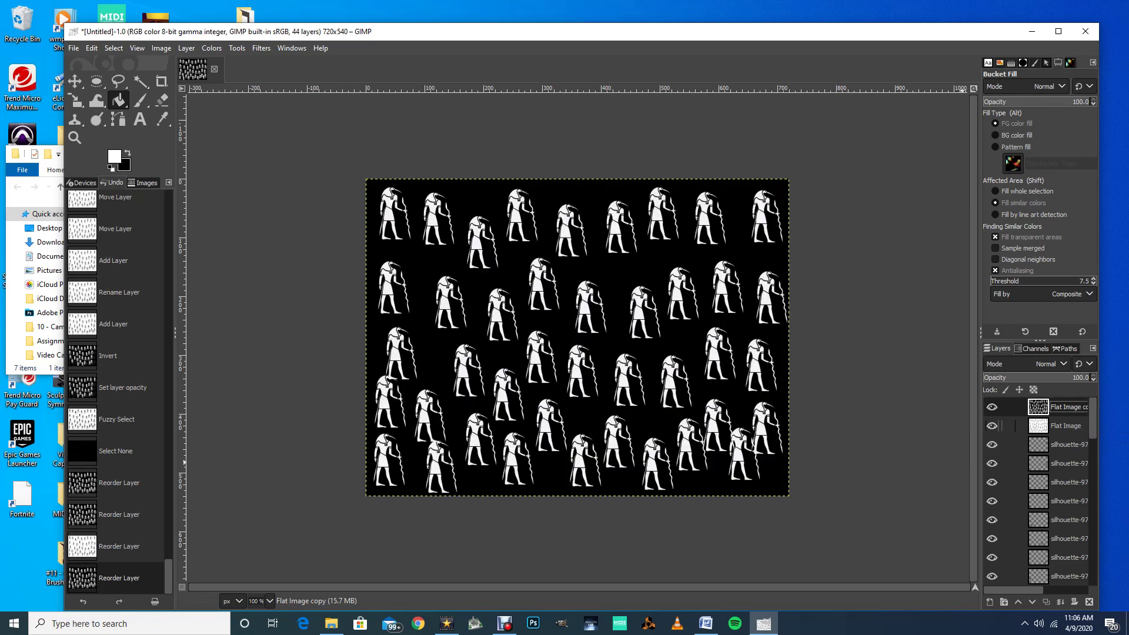
- Try toggling the visibility of Flat Image and the silhouette layer directly beneath it
left_click(992, 426)
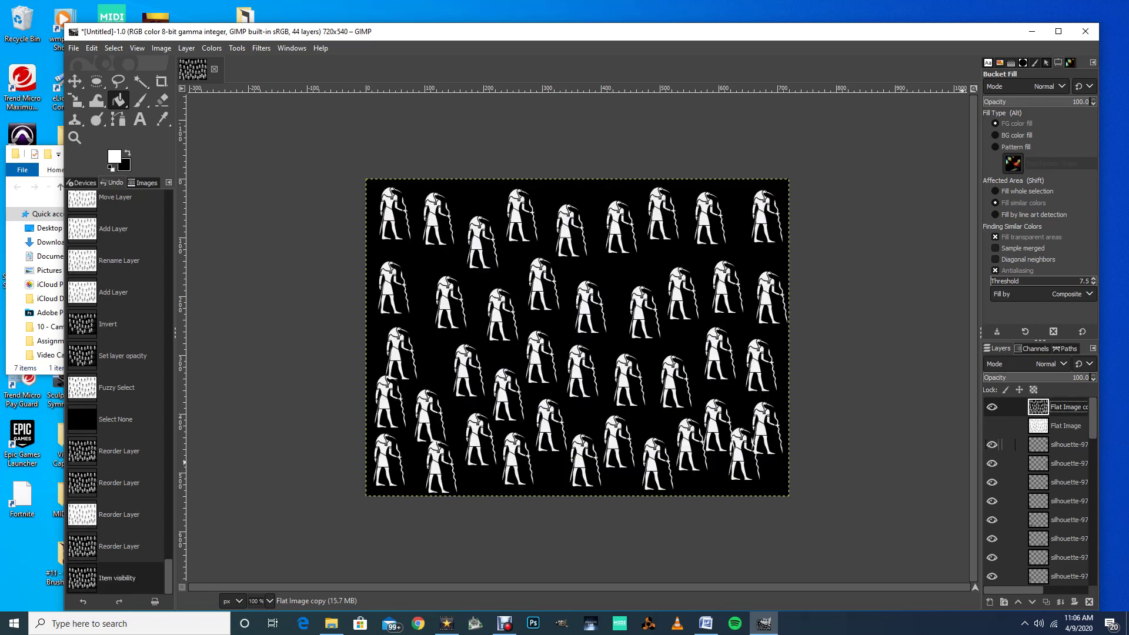
left_click(997, 444)
left_click(992, 445)
left_click(991, 426)
- Undo the layer visibility changes and the reordering of the two flat image layers
key("ctrl+z")
key("ctrl+z")
key("ctrl+z")
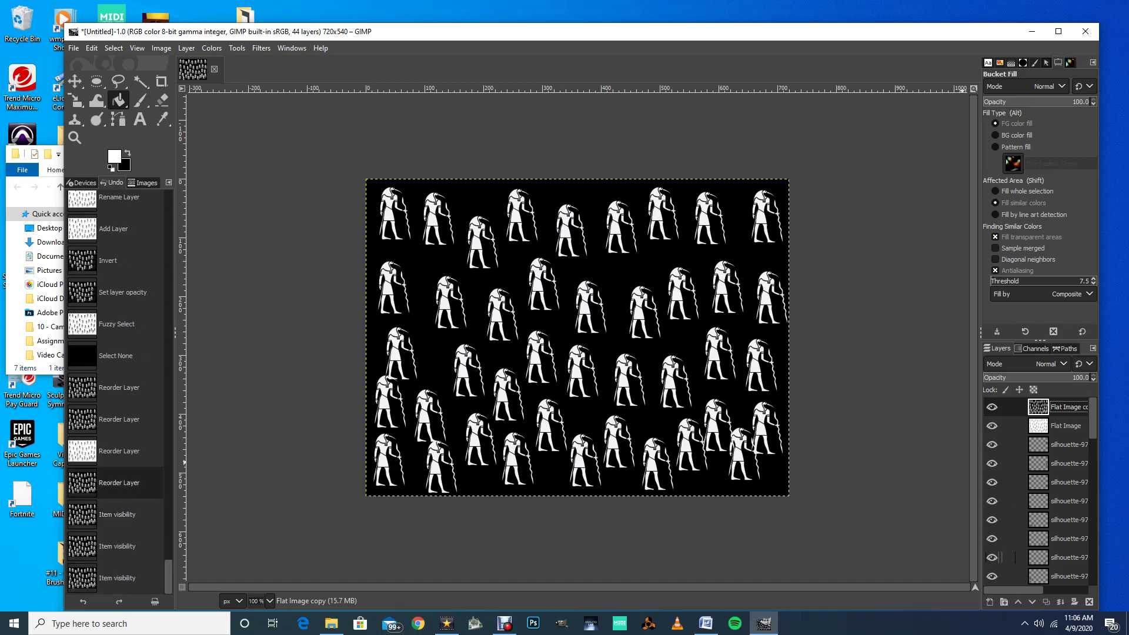
key("ctrl+z")
key("ctrl+z")
key("ctrl+z")
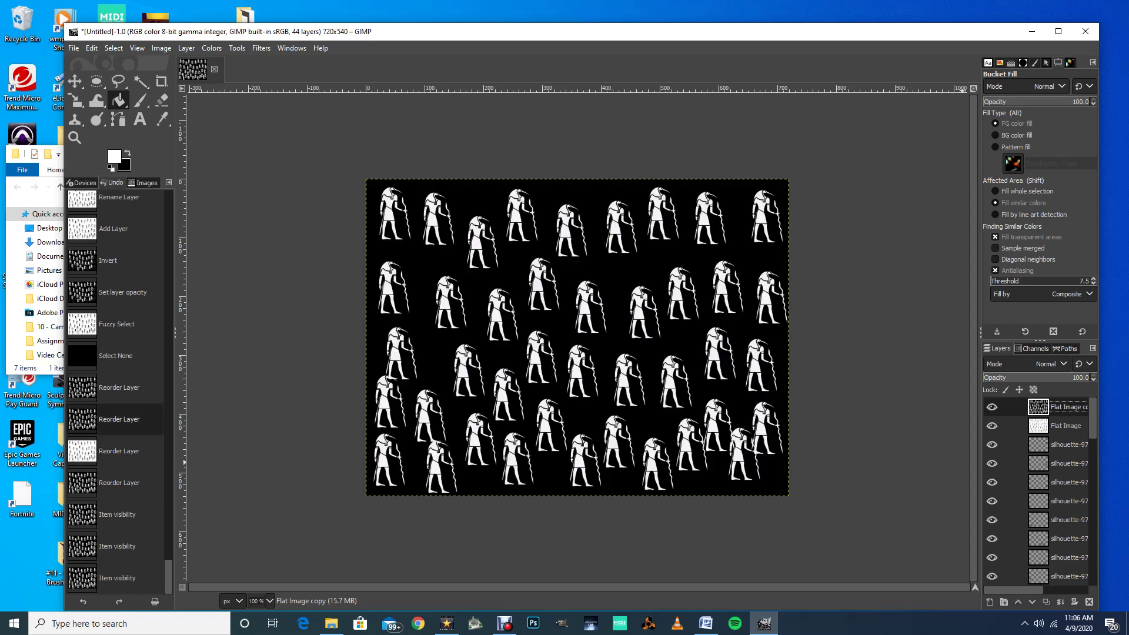
key("ctrl+z")
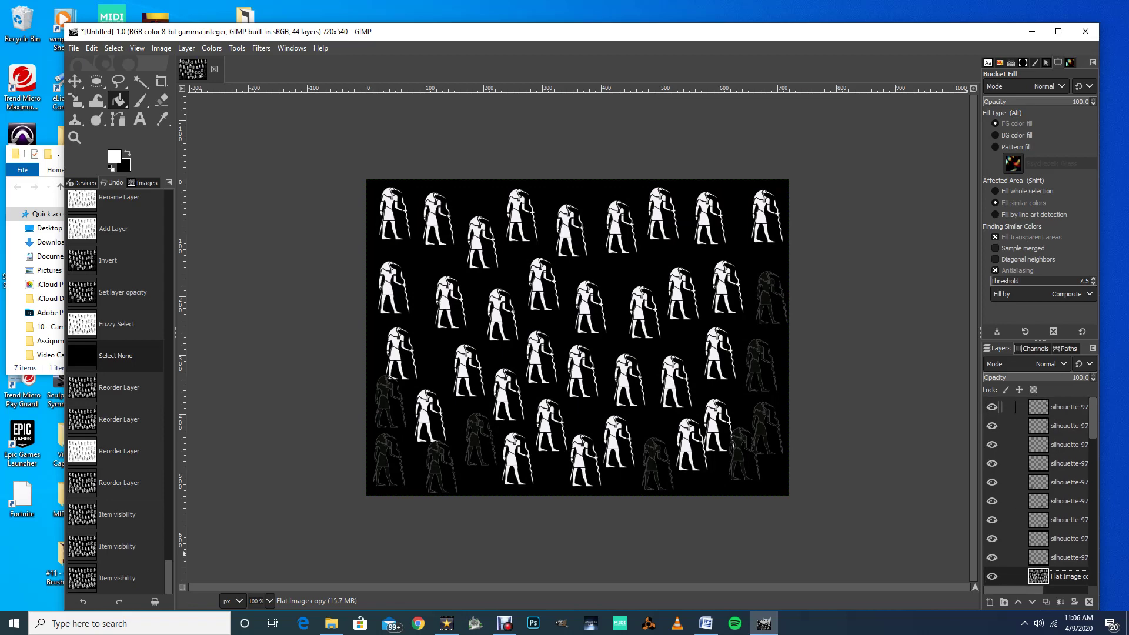
- Create a new layer from the visible image above the topmost silhouette layer
left_click(1038, 406)
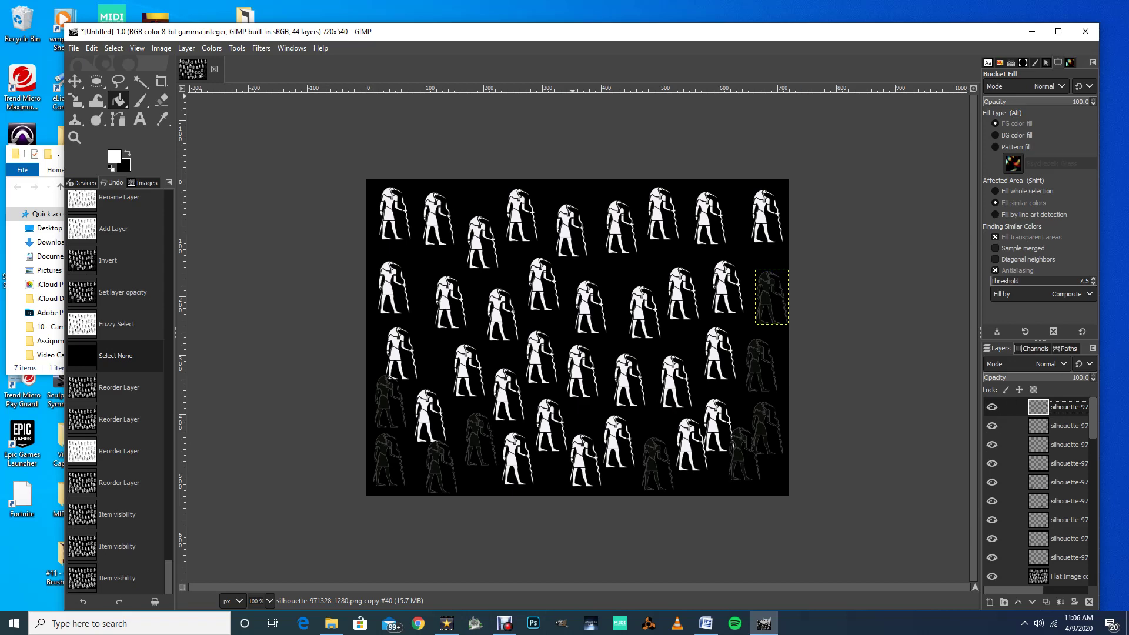
left_click(186, 48)
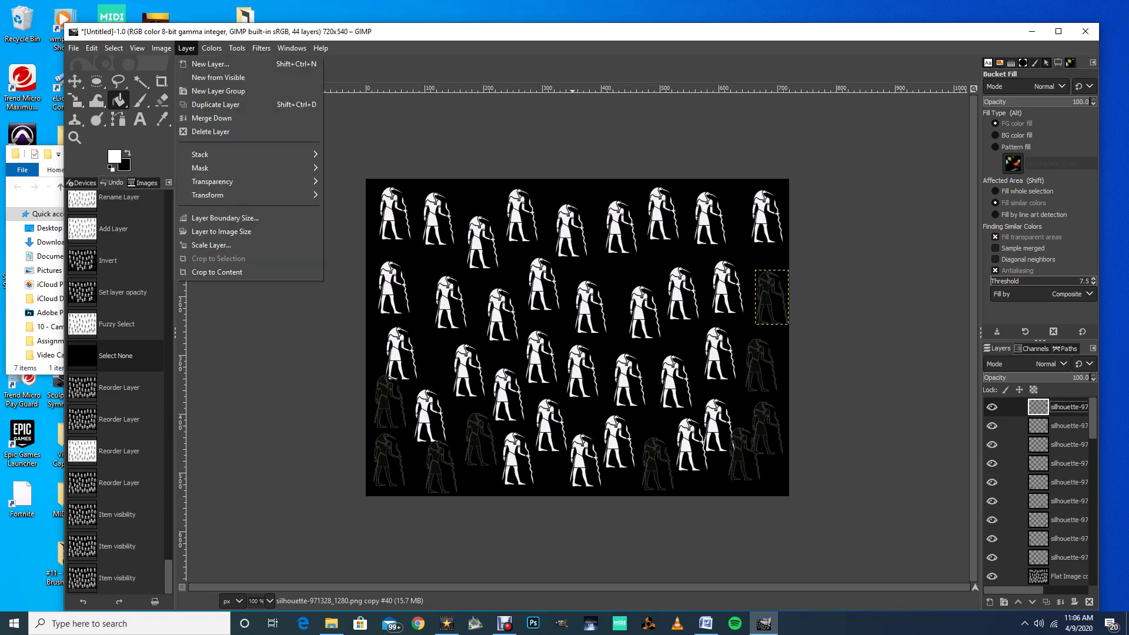
key("Down")
key("Down")
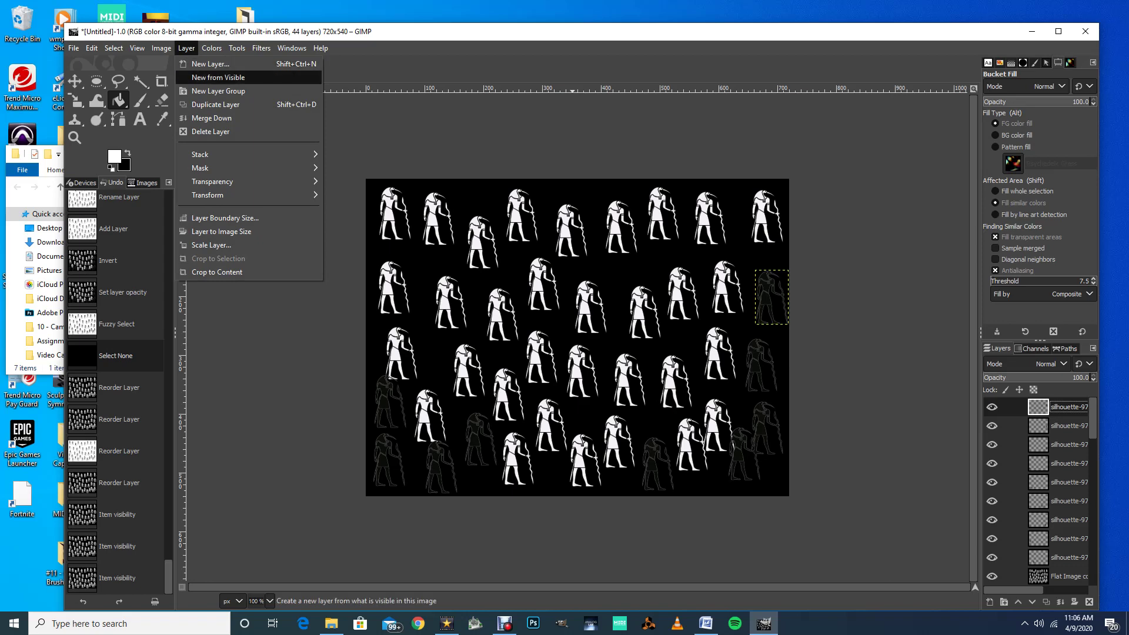
key("Return")
- Hide the nine silhouette layers beneath the Visible layer and the Flat Image copy layer
left_click(991, 425)
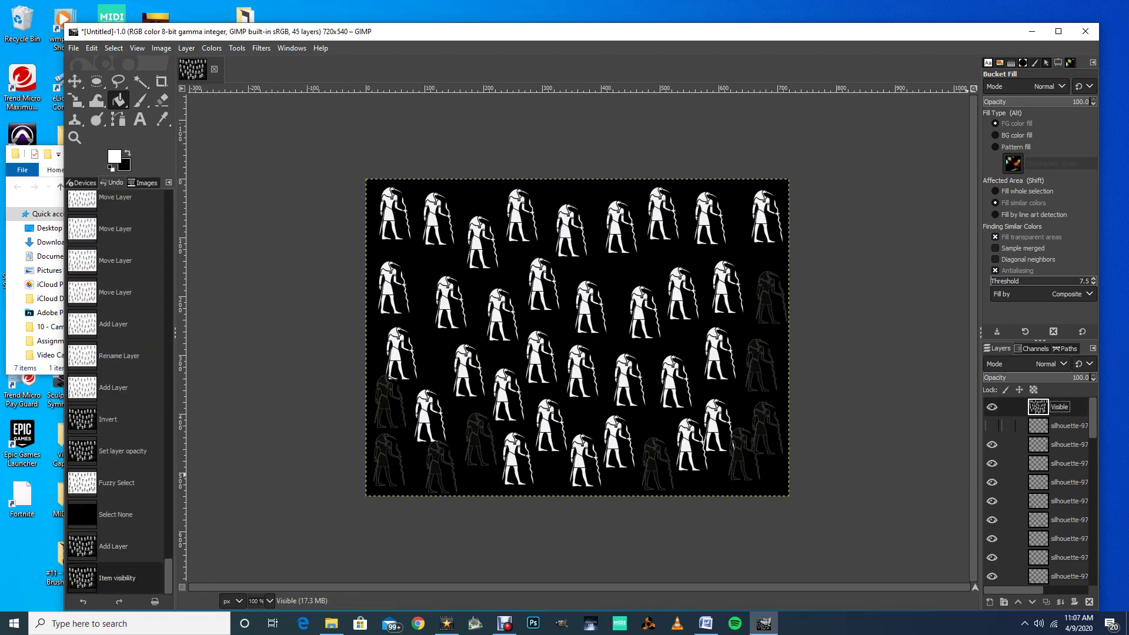
left_click(992, 445)
left_click(991, 463)
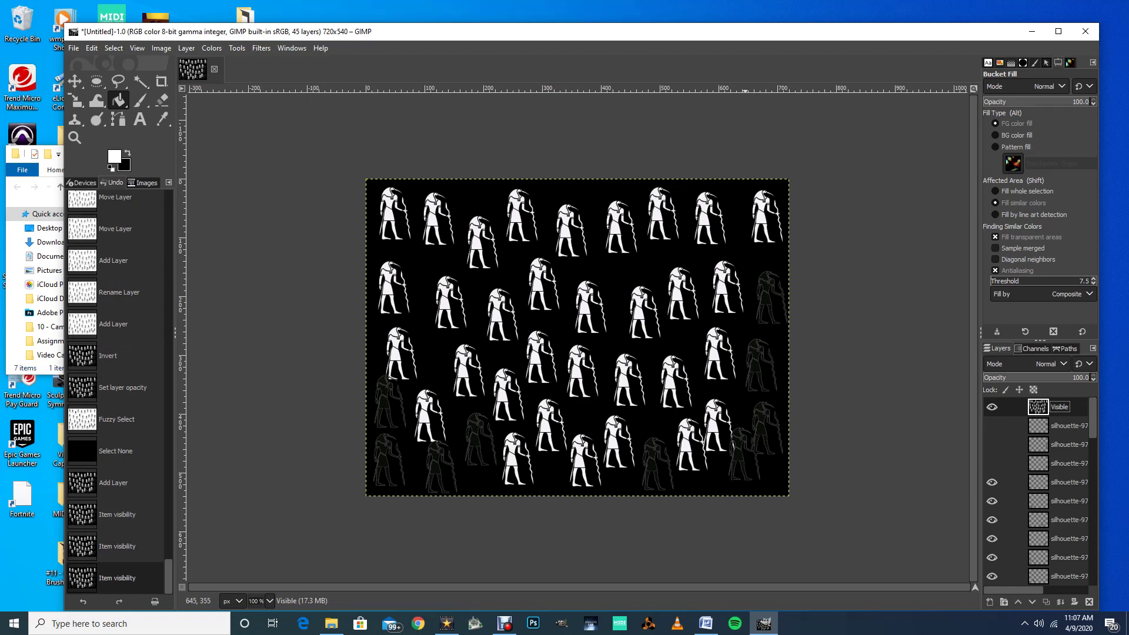
left_click(992, 482)
left_click(992, 501)
left_click(992, 519)
left_click(991, 538)
left_click(991, 557)
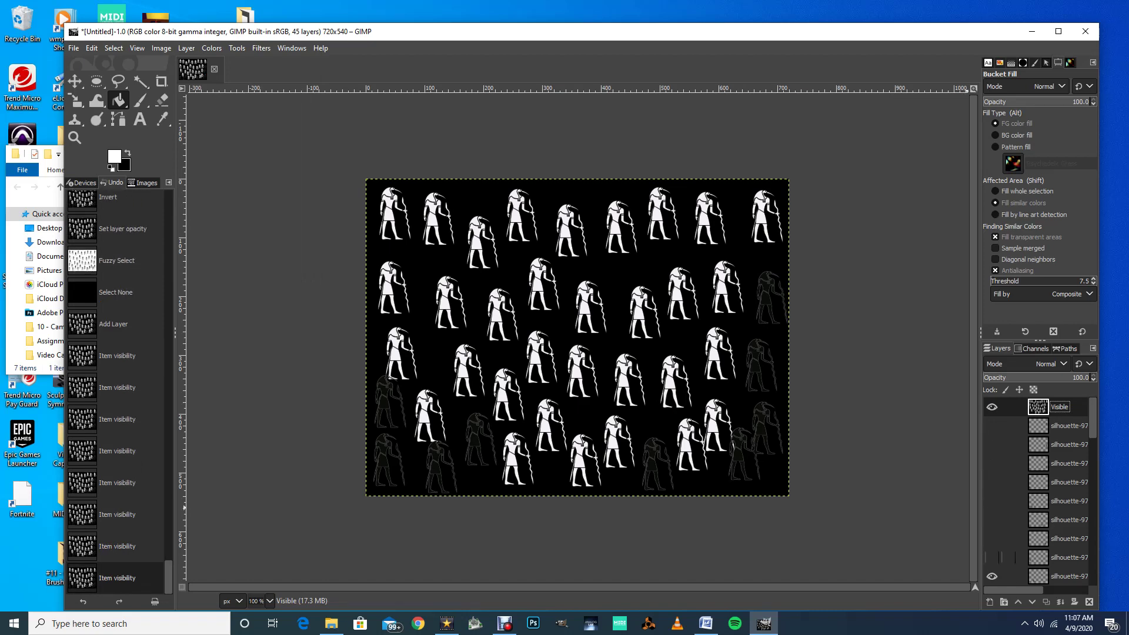
left_click(992, 576)
scroll(1038, 491, "down", 3)
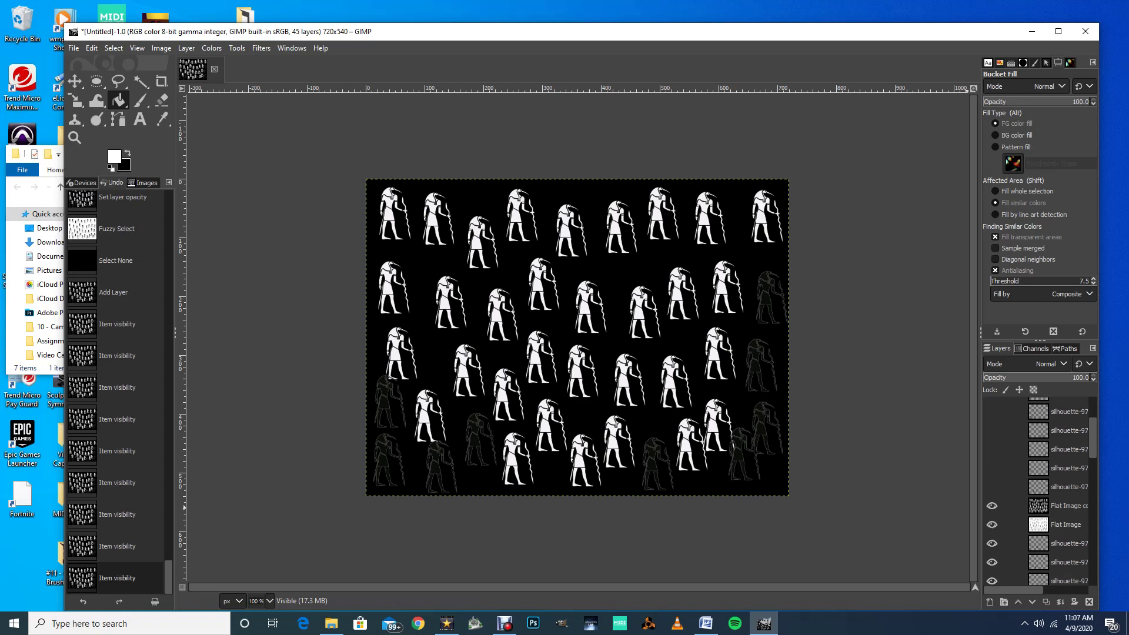
left_click(992, 505)
- Move Flat Image directly beneath the Visible layer and toggle the Visible layer off and on to compare them
left_click(1064, 525)
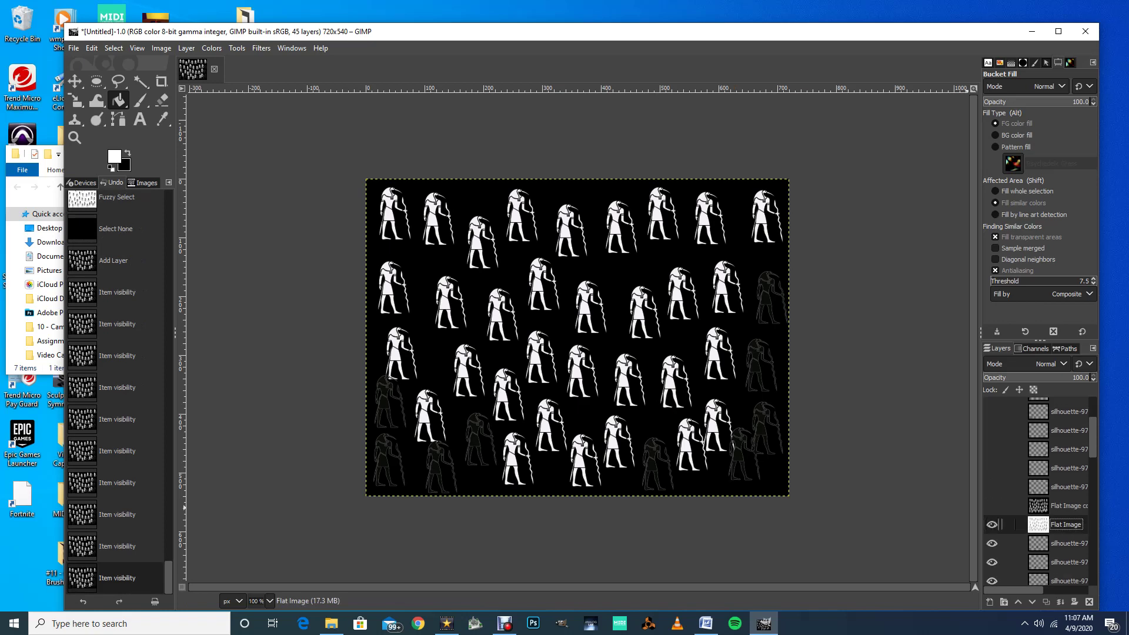
left_click_drag(1064, 525, 1037, 428)
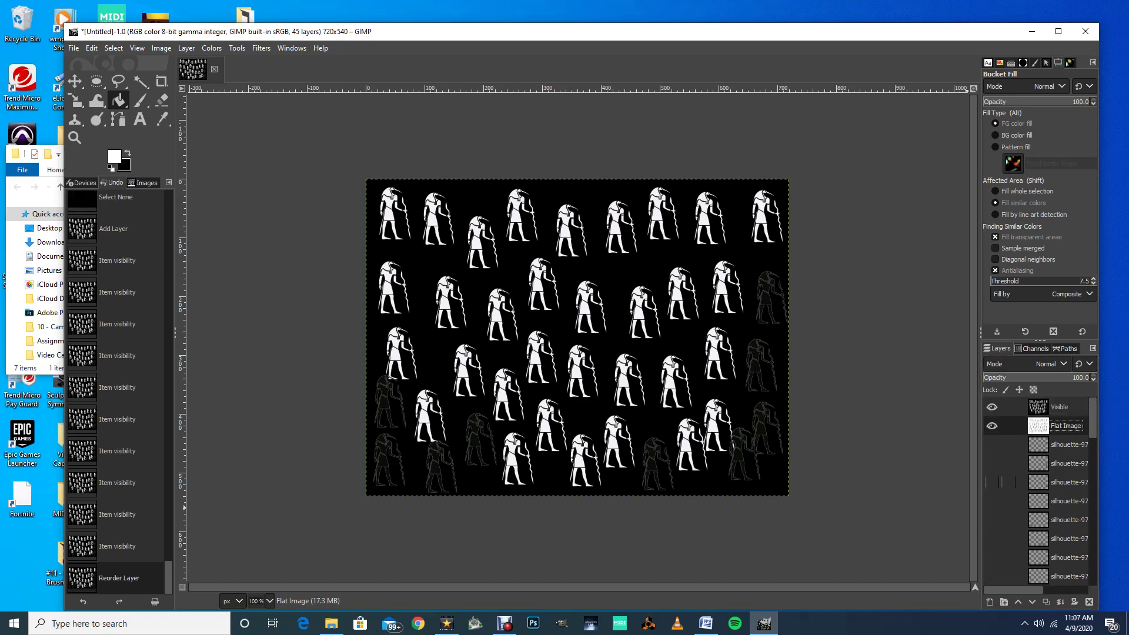
left_click(993, 407)
left_click(991, 407)
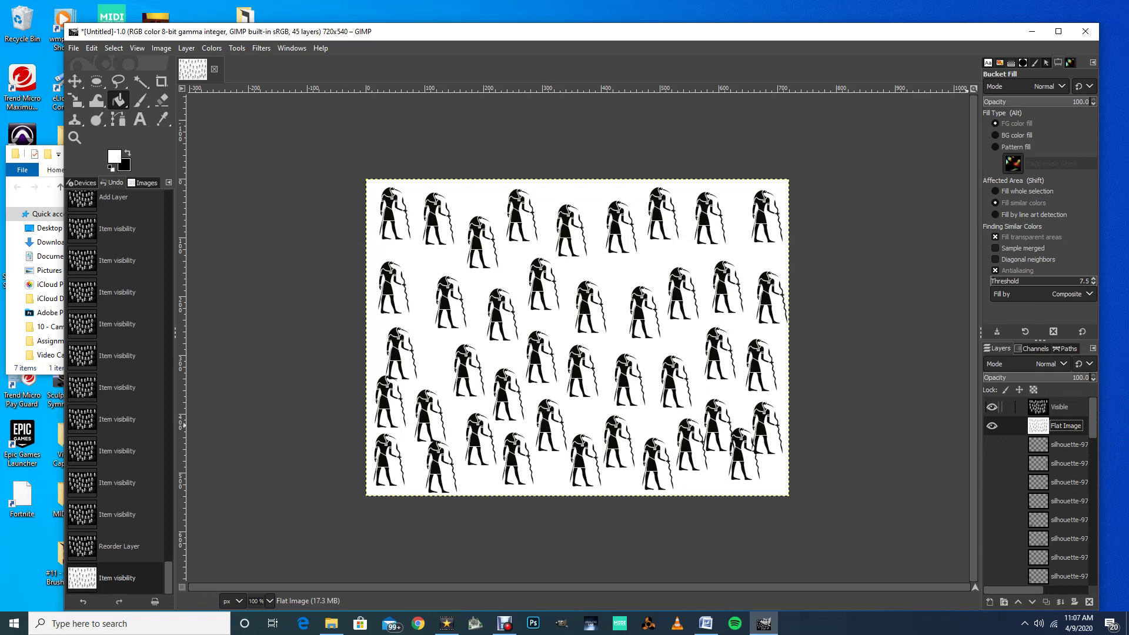
- Reduce the Visible layer's opacity to compare it with the layer beneath, restore it to 100, and select Flat Image
left_click(1038, 407)
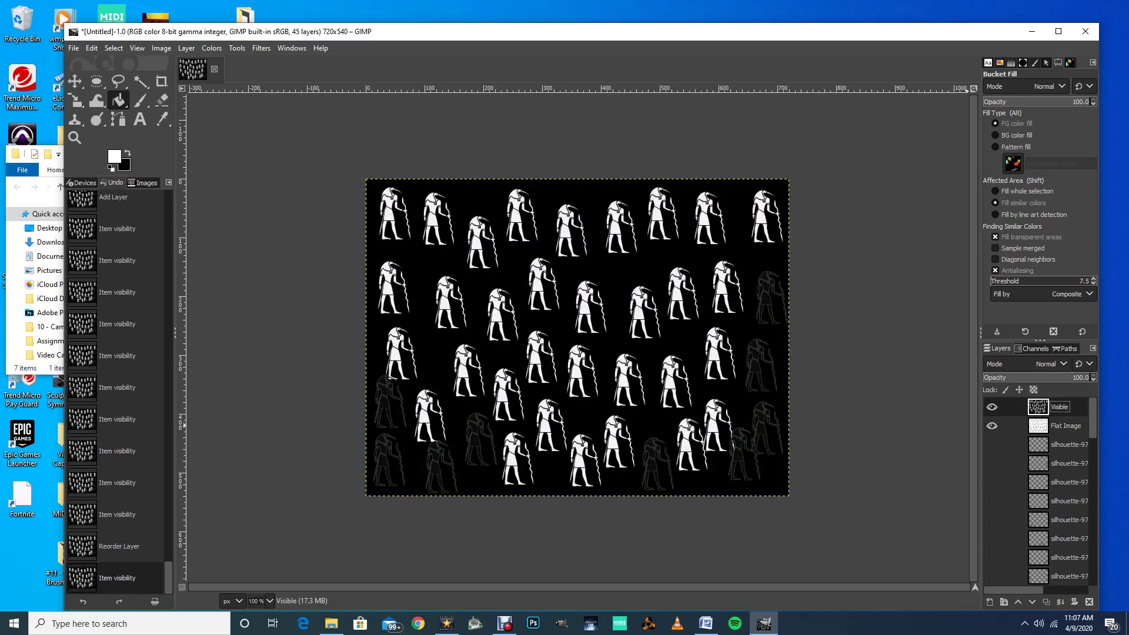
left_click(1074, 378)
left_click_drag(1074, 377, 1073, 377)
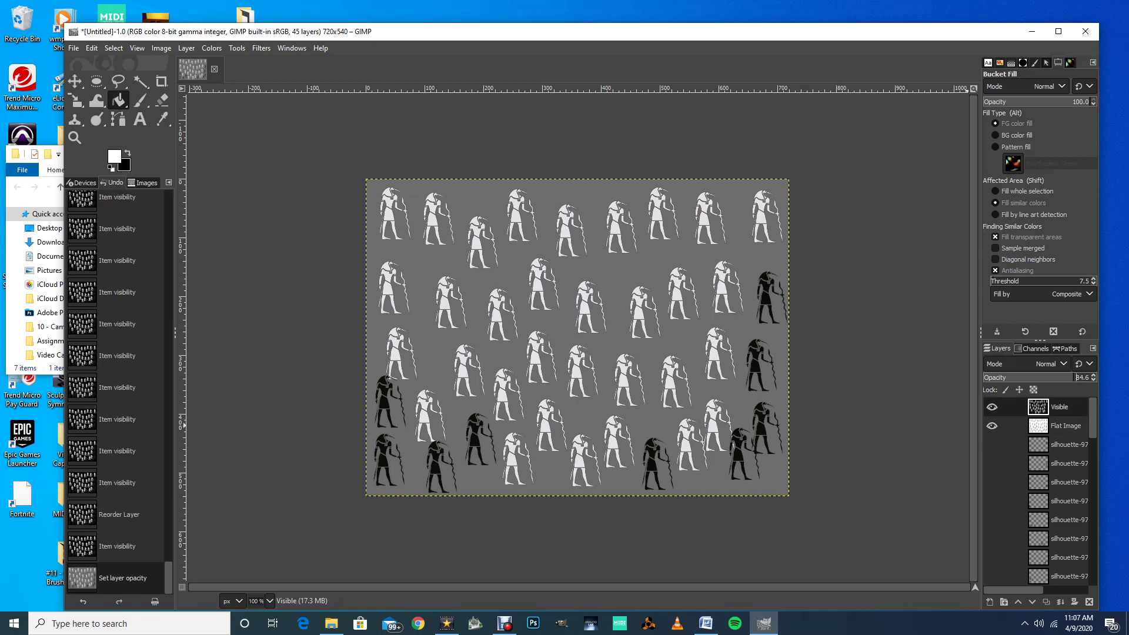
left_click_drag(1072, 378, 1090, 378)
left_click(1065, 426)
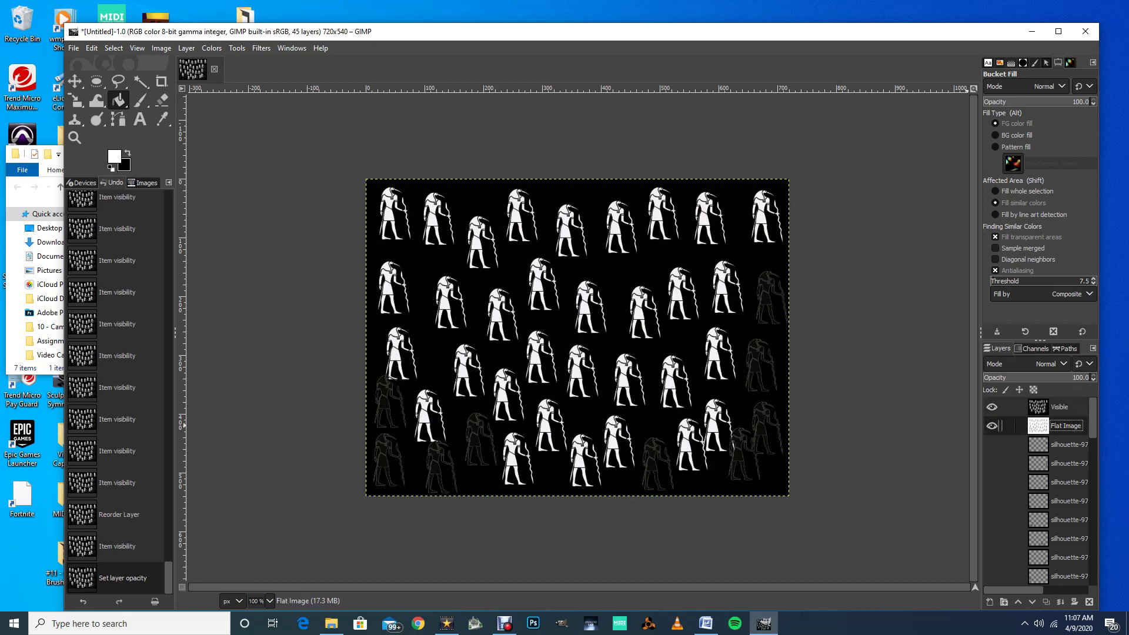
- Move Flat Image directly above the Visible layer, lower its opacity to compare the two layers, and restore it to 100
mouse_move(1000, 425)
left_mouse_down()
mouse_move(1085, 411)
mouse_move(999, 406)
left_mouse_up()
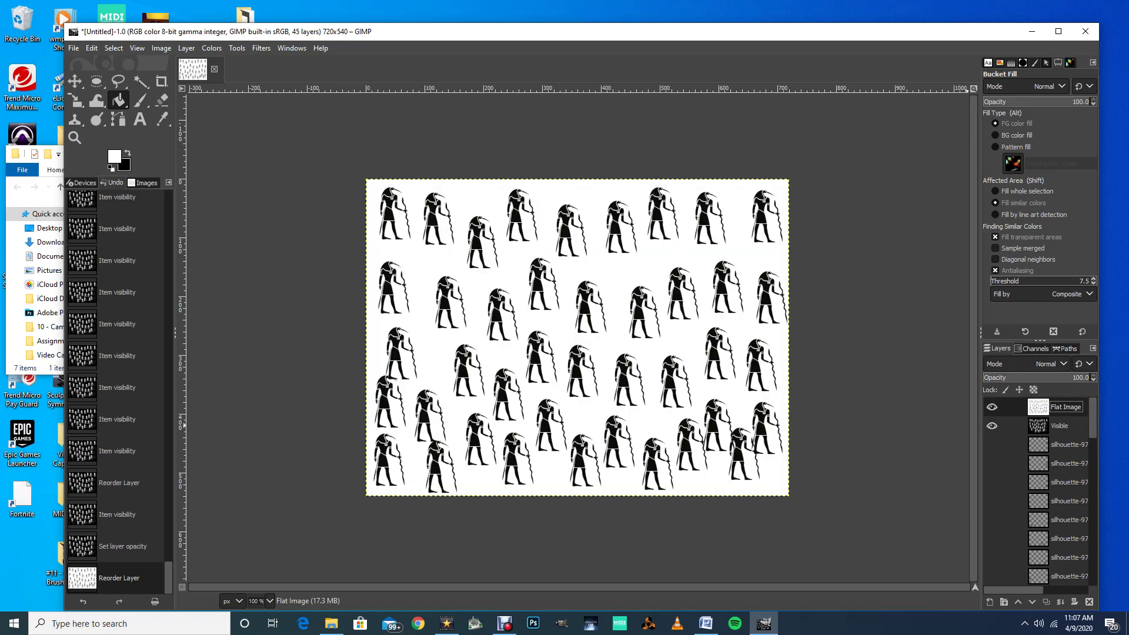
scroll(1076, 377, "down", 15)
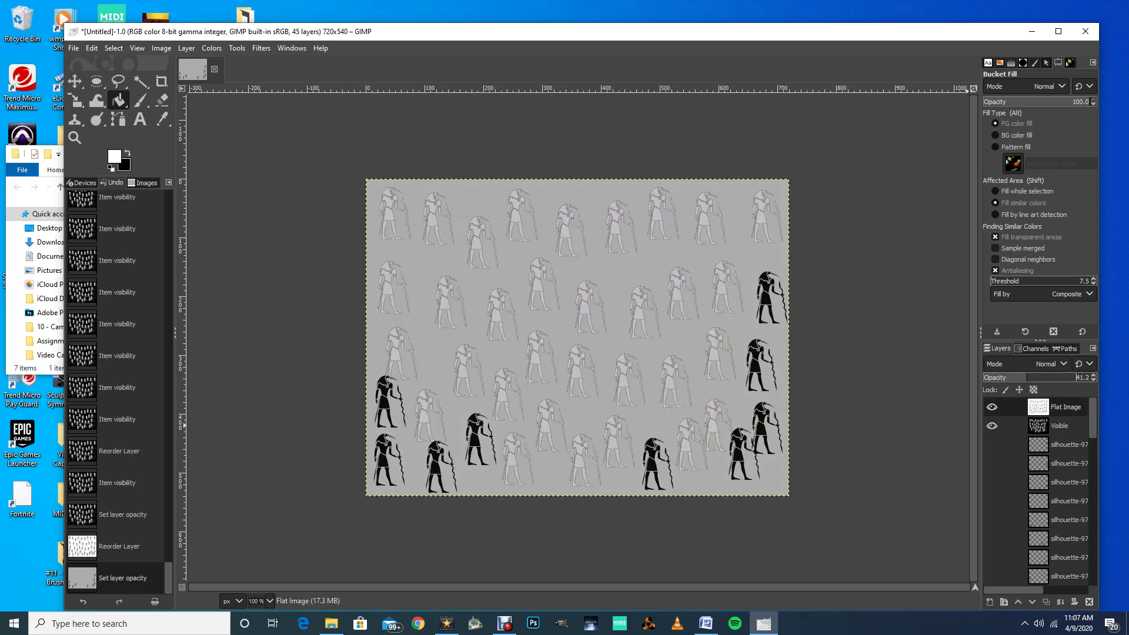
scroll(1077, 377, "up", 14)
scroll(1076, 376, "up", 8)
scroll(1076, 377, "up", 12)
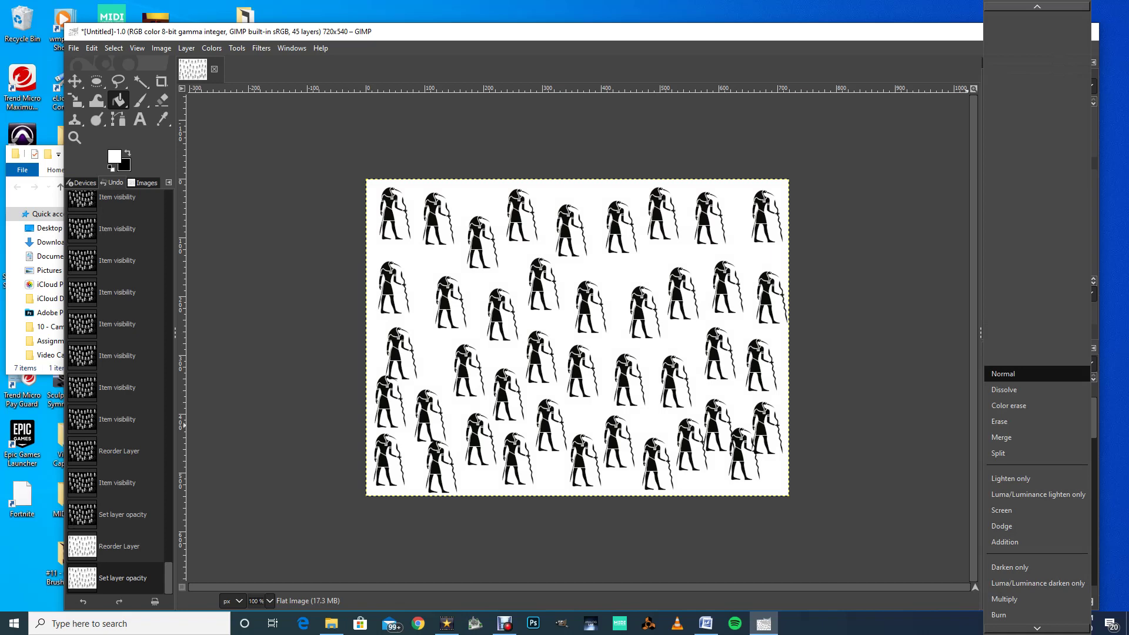
- Try the Lighten only and Dodge blend modes on Flat Image, varying the opacity under Dodge and returning it to 100
left_click(1010, 478)
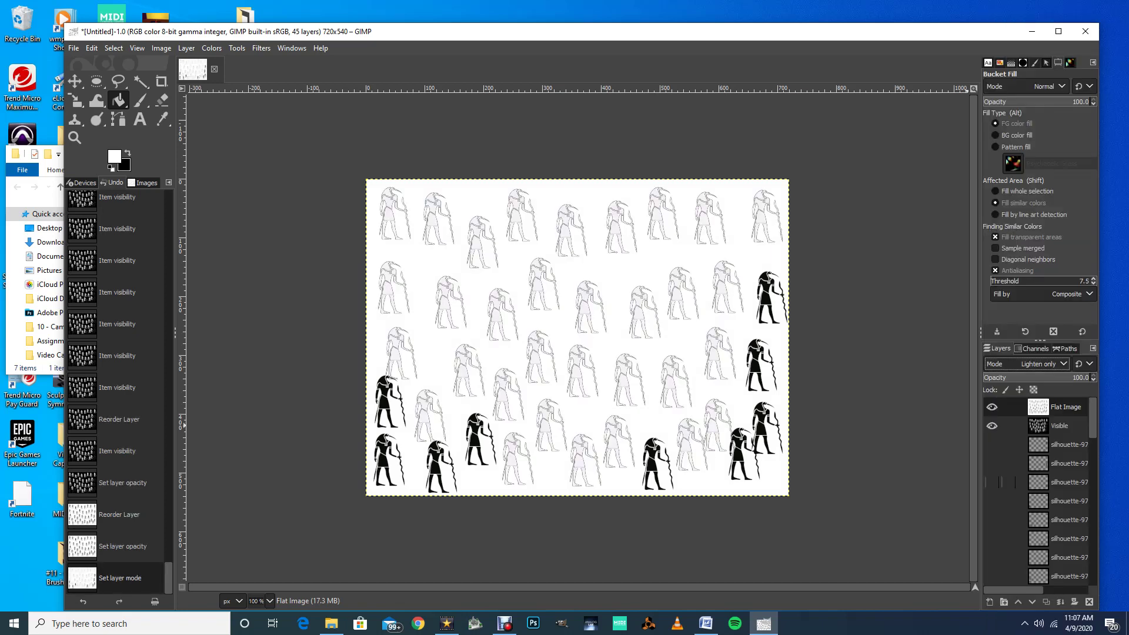
left_click(1023, 365)
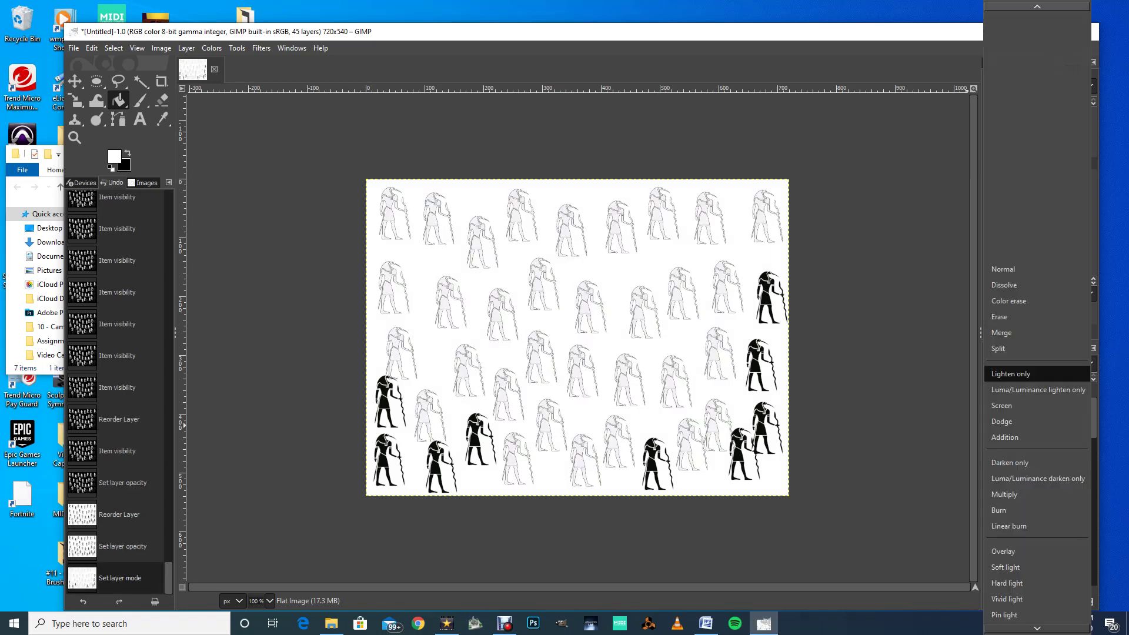
left_click(1005, 422)
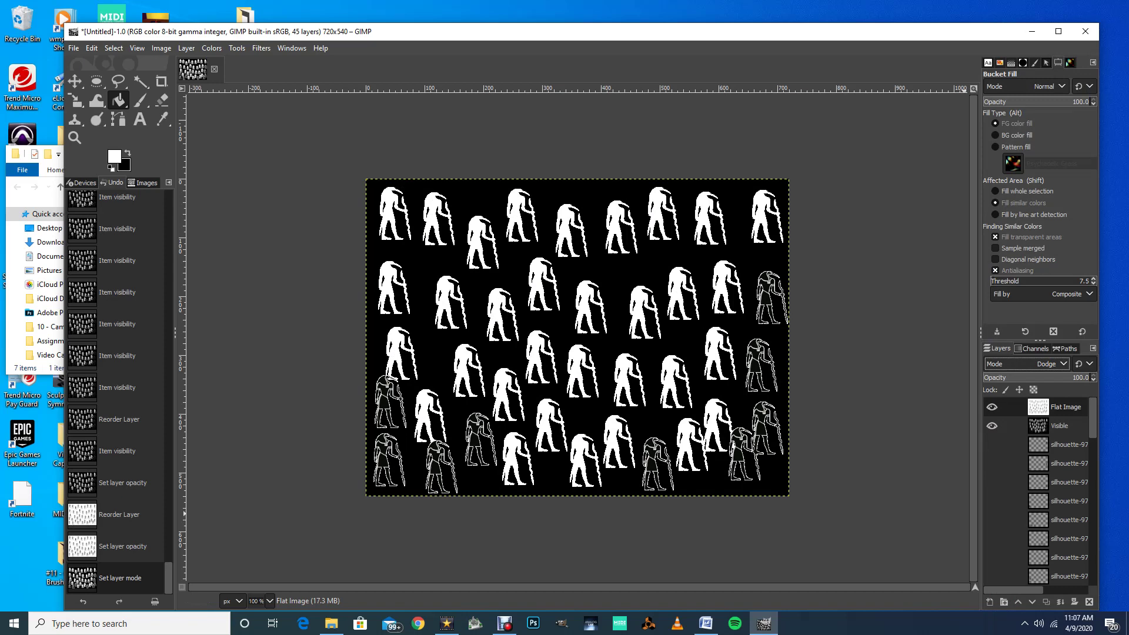
mouse_move(1077, 377)
left_mouse_down()
mouse_move(1003, 377)
mouse_move(1091, 377)
left_mouse_up()
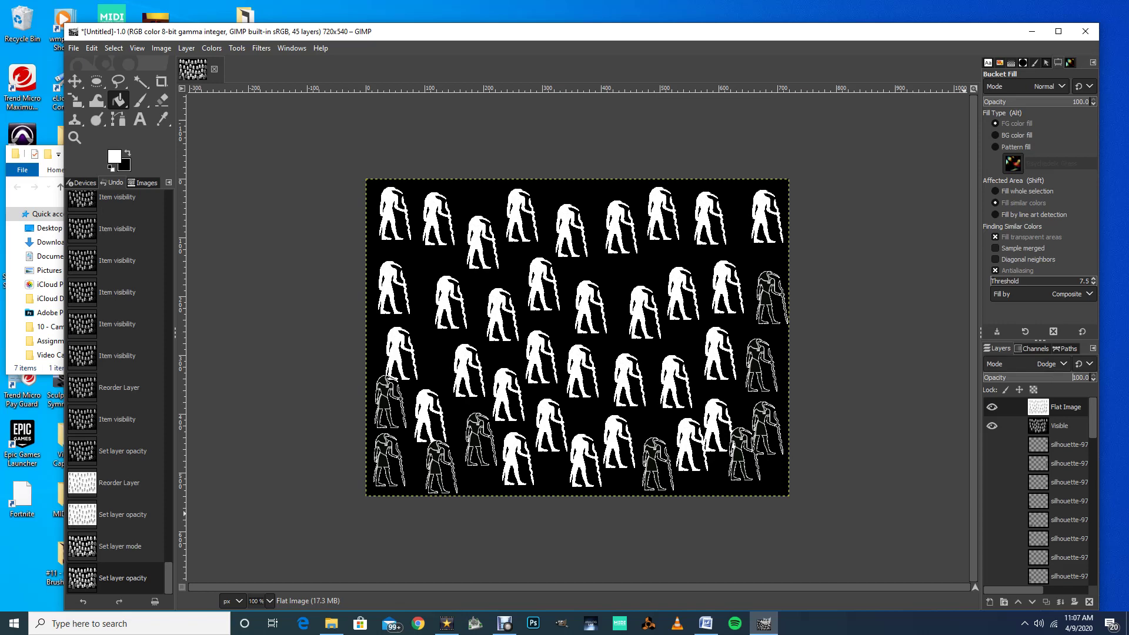
- Try the Addition and Darken only blend modes on the Flat Image layer
left_click(1052, 364)
left_click(1022, 387)
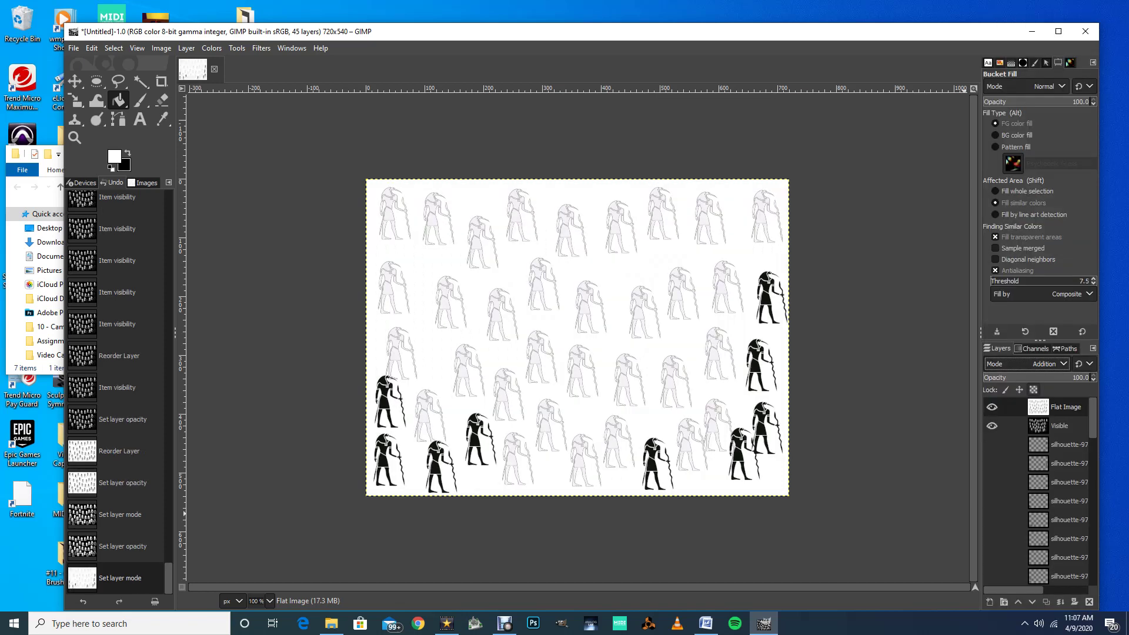
left_click(1053, 364)
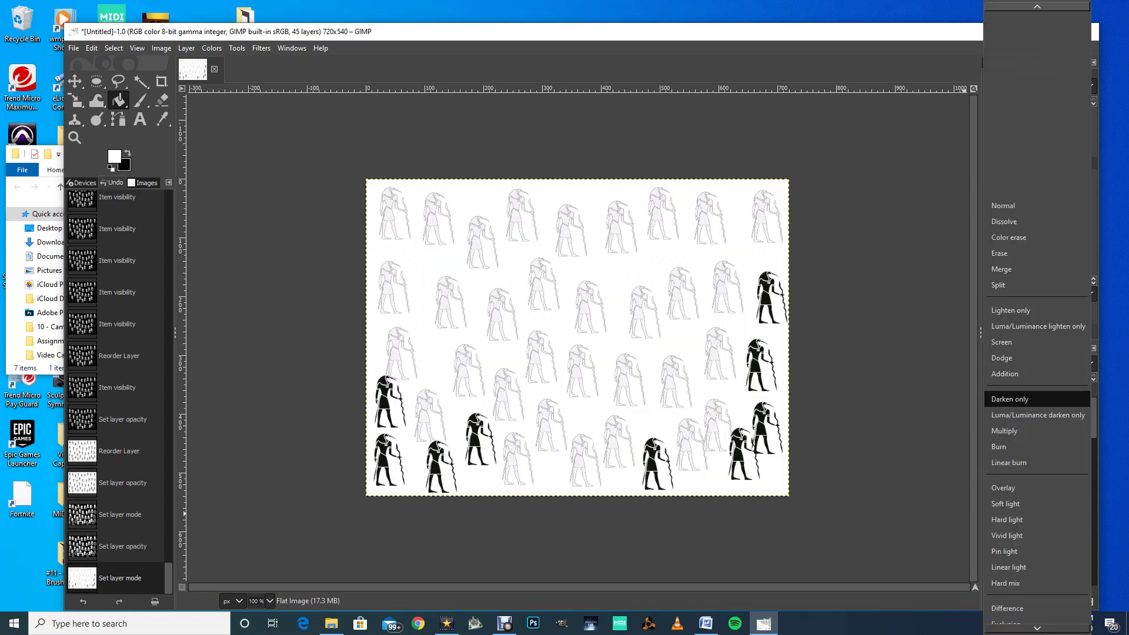
left_click(1034, 396)
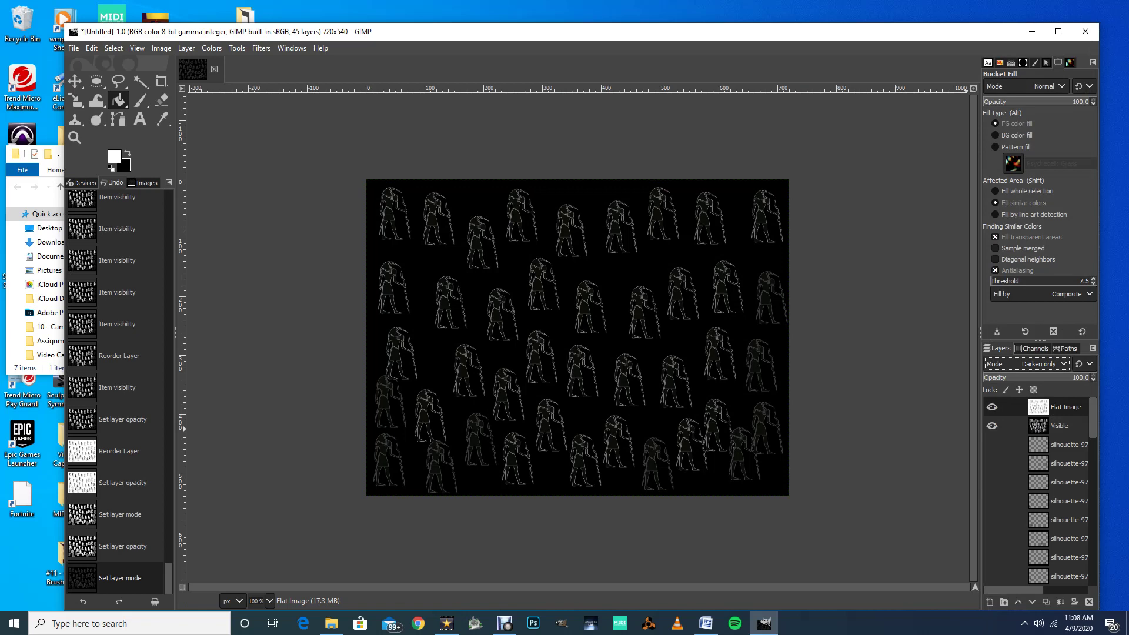
- Try the Luma darken only and Multiply blend modes on Flat Image, lowering the opacity to 11 under Multiply
left_click(1040, 364)
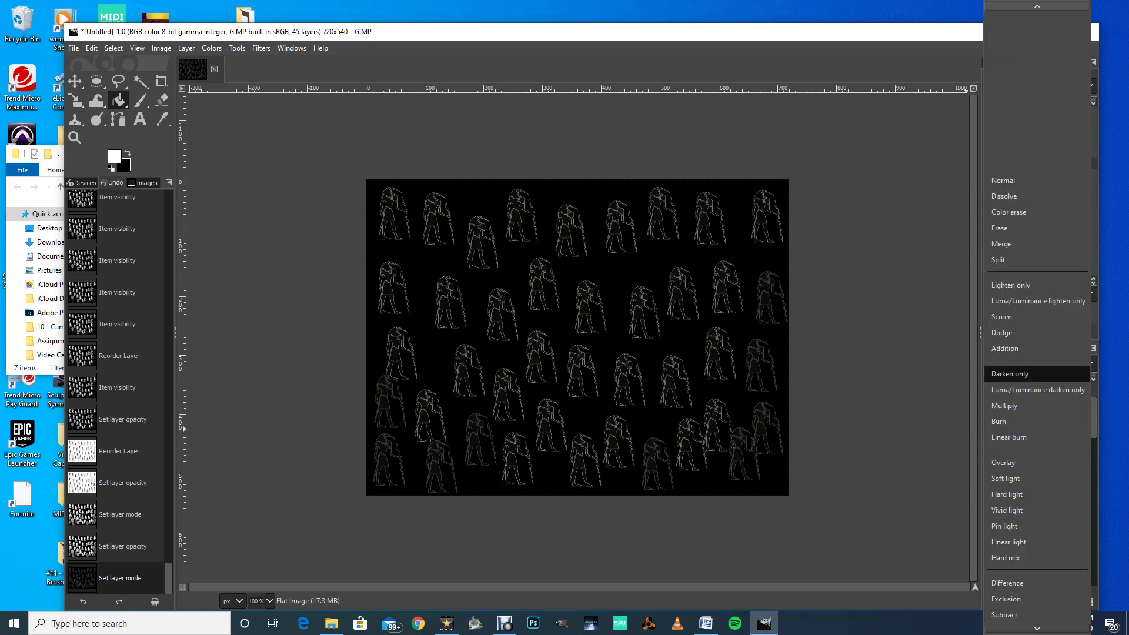
left_click(1035, 390)
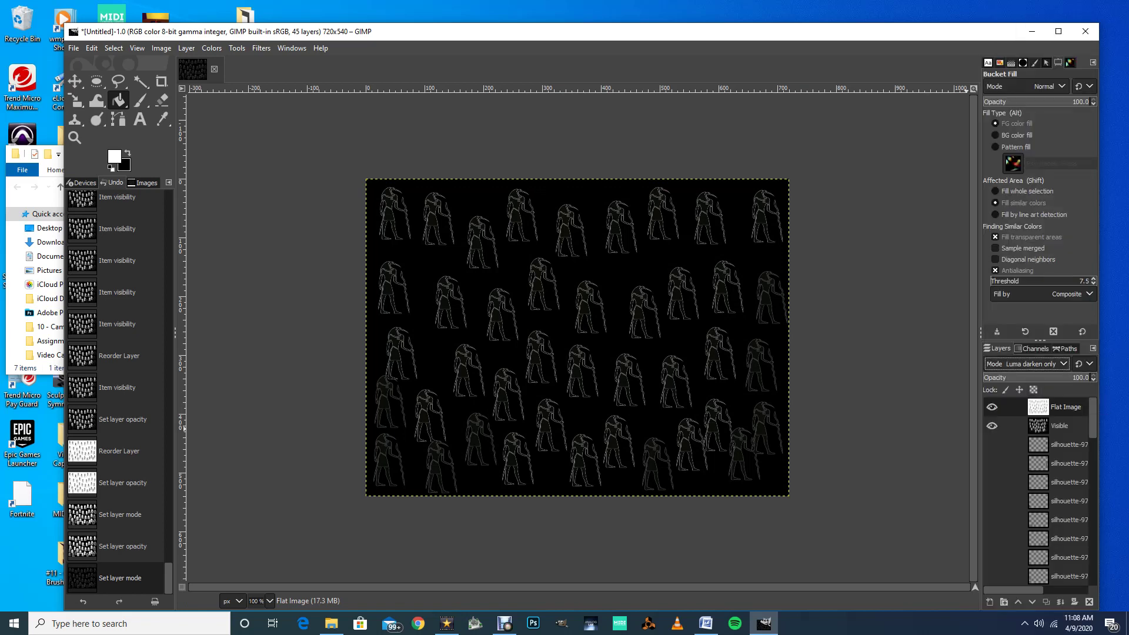
left_click(1040, 364)
left_click(1034, 389)
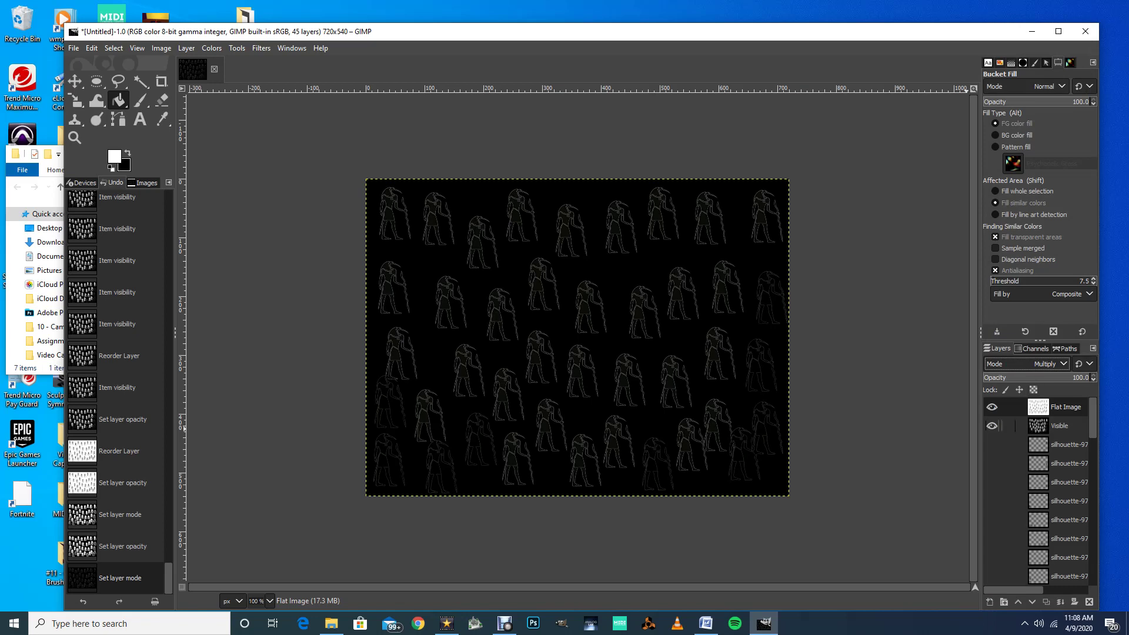
left_click_drag(1086, 378, 994, 378)
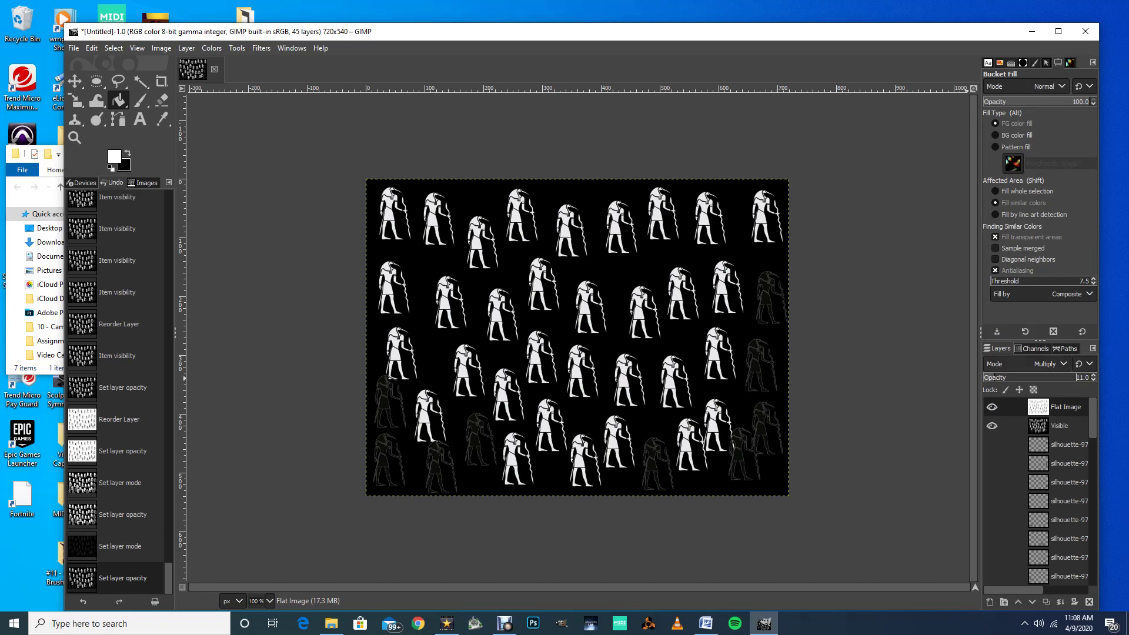
- Switch Flat Image to the Burn blend mode and raise its opacity to 97
left_click(1046, 361)
key("Down")
key("Down")
key("Return")
left_click_drag(996, 377, 1086, 377)
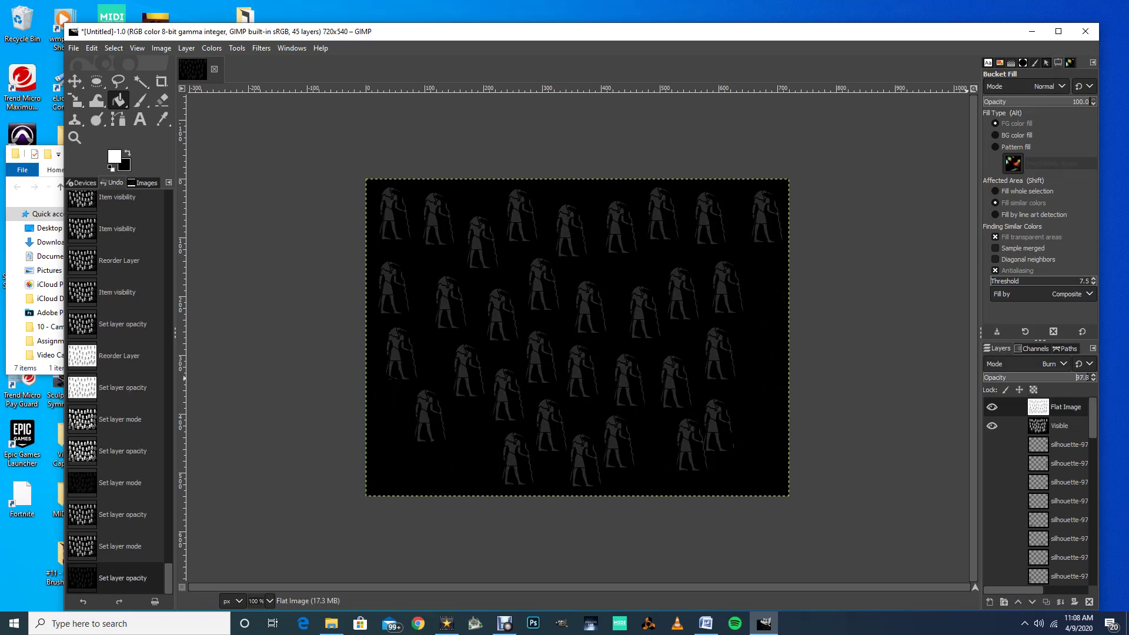
- Try the Overlay and Hard light blend modes on the Flat Image layer
left_click(1049, 361)
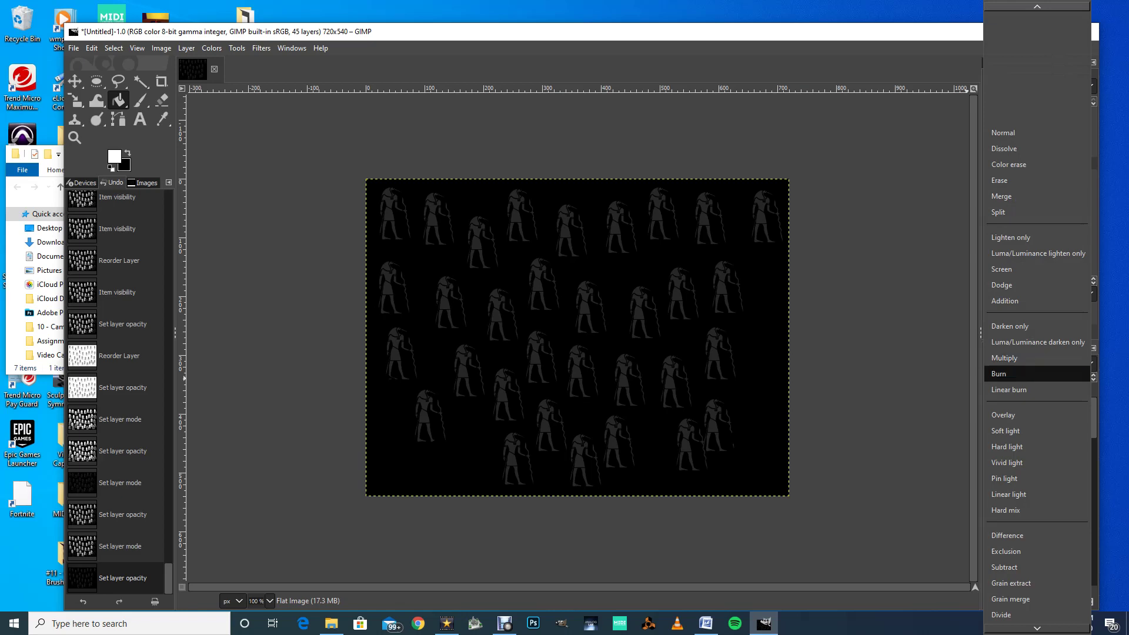
left_click(1037, 412)
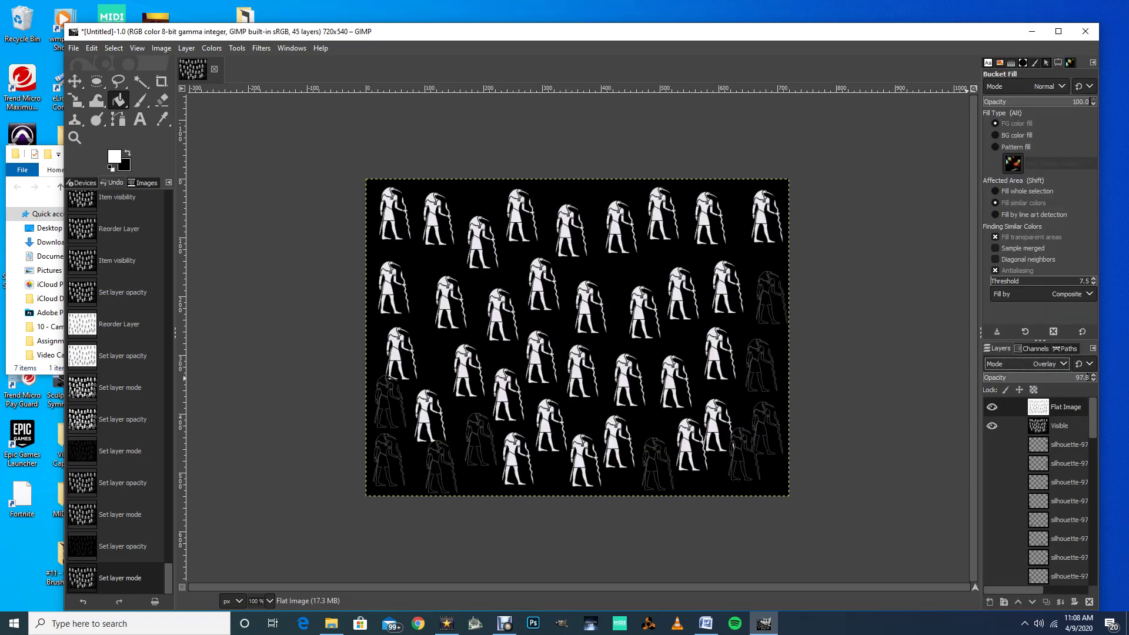
left_click(1052, 363)
key("Down")
key("Down")
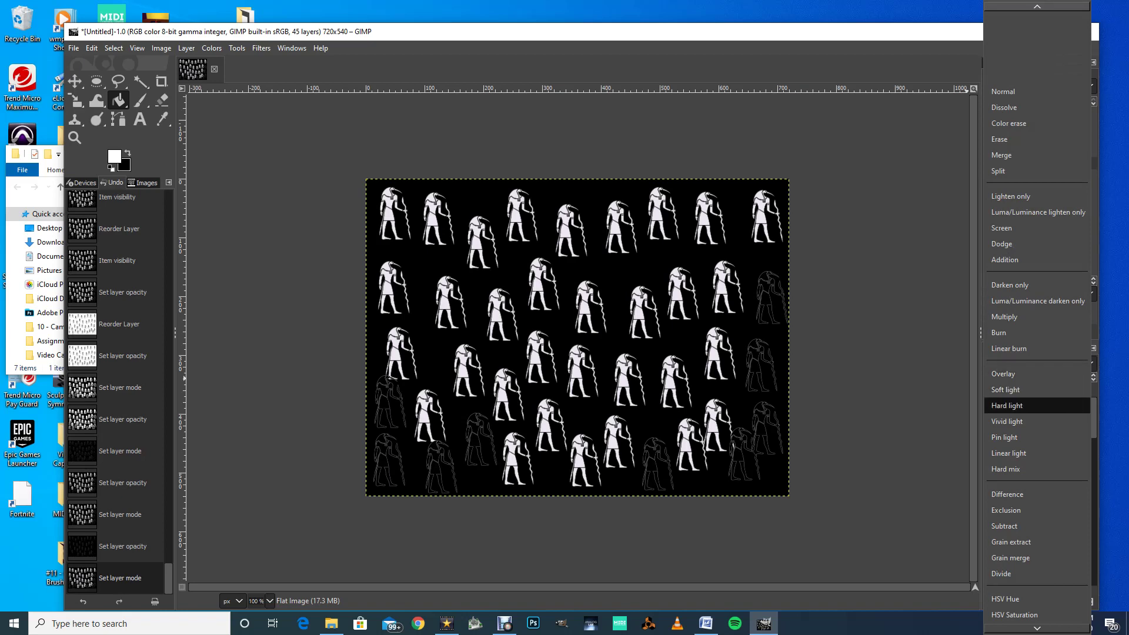
key("Return")
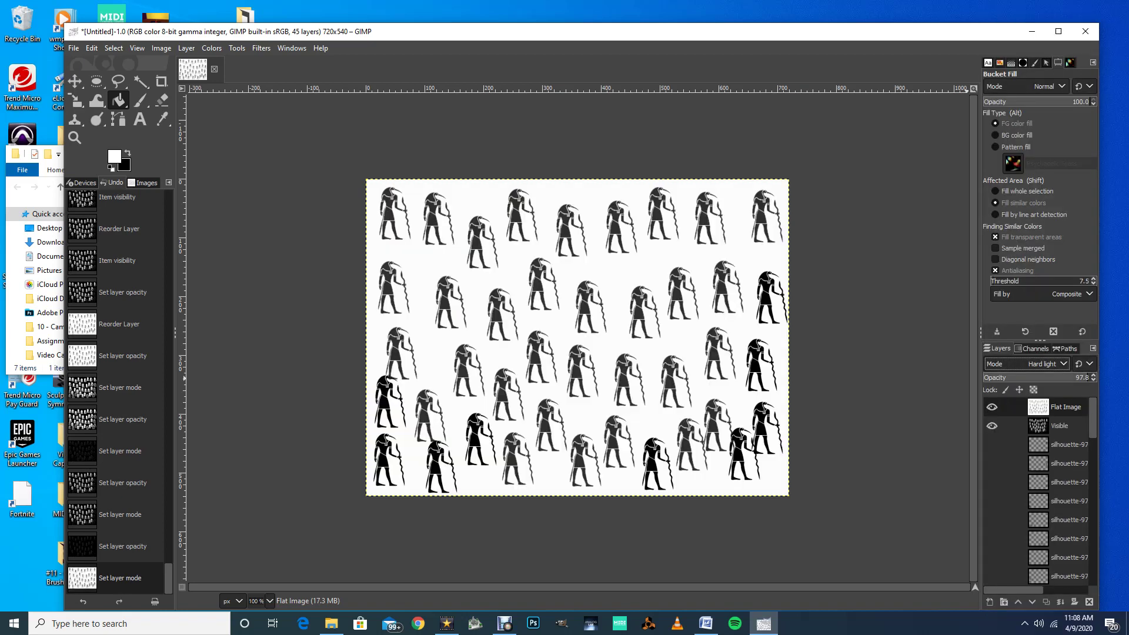
- Try the Vivid light and Pin light blend modes on the Flat Image layer
left_click(1052, 364)
key("Down")
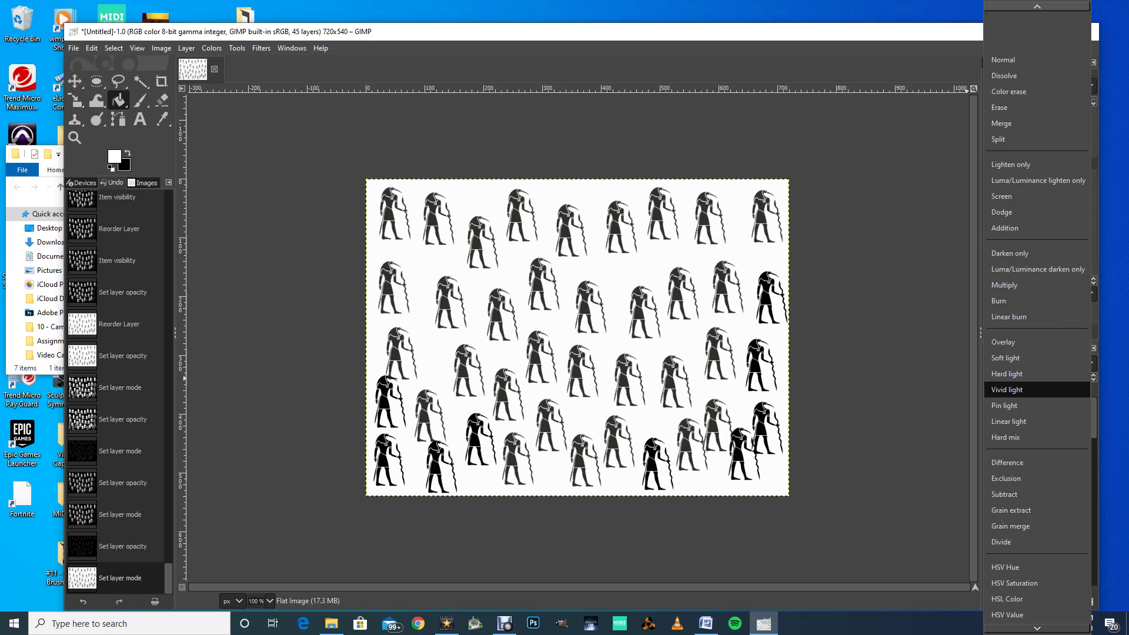
key("Return")
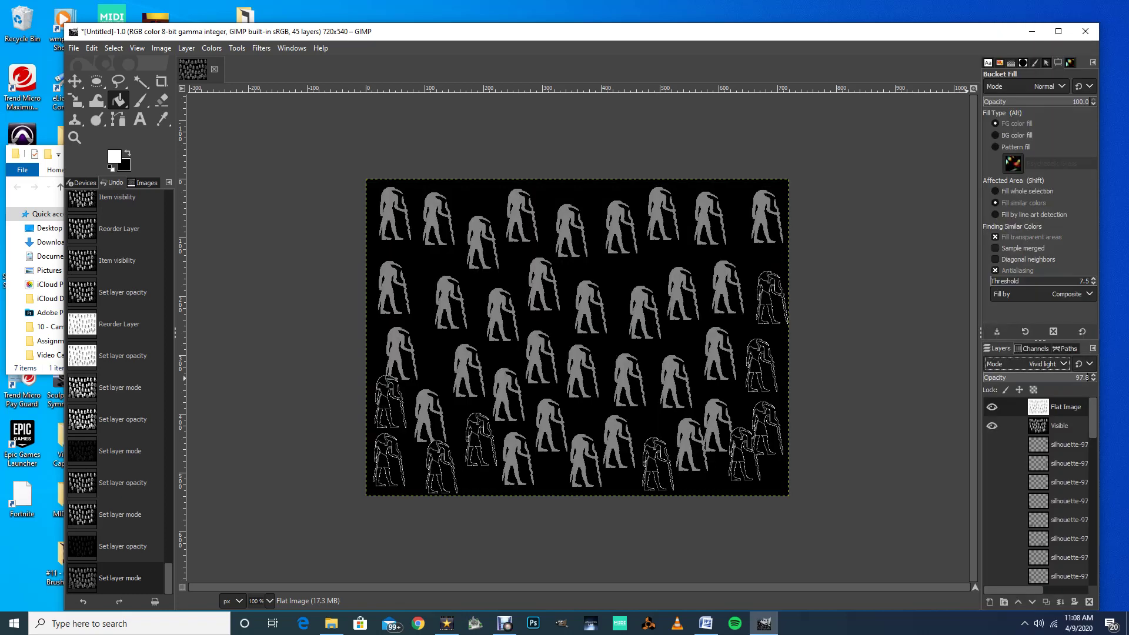
left_click(1052, 364)
key("Down")
key("Return")
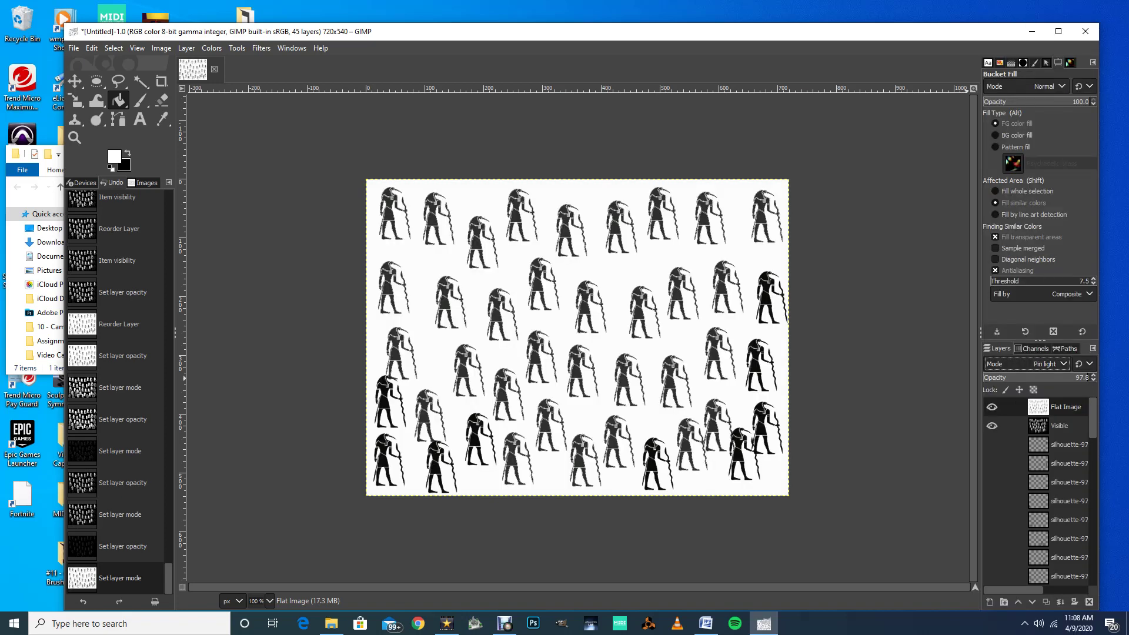
- Try the Linear light and Difference blend modes on the Flat Image layer
left_click(1035, 363)
key("Down")
key("Down")
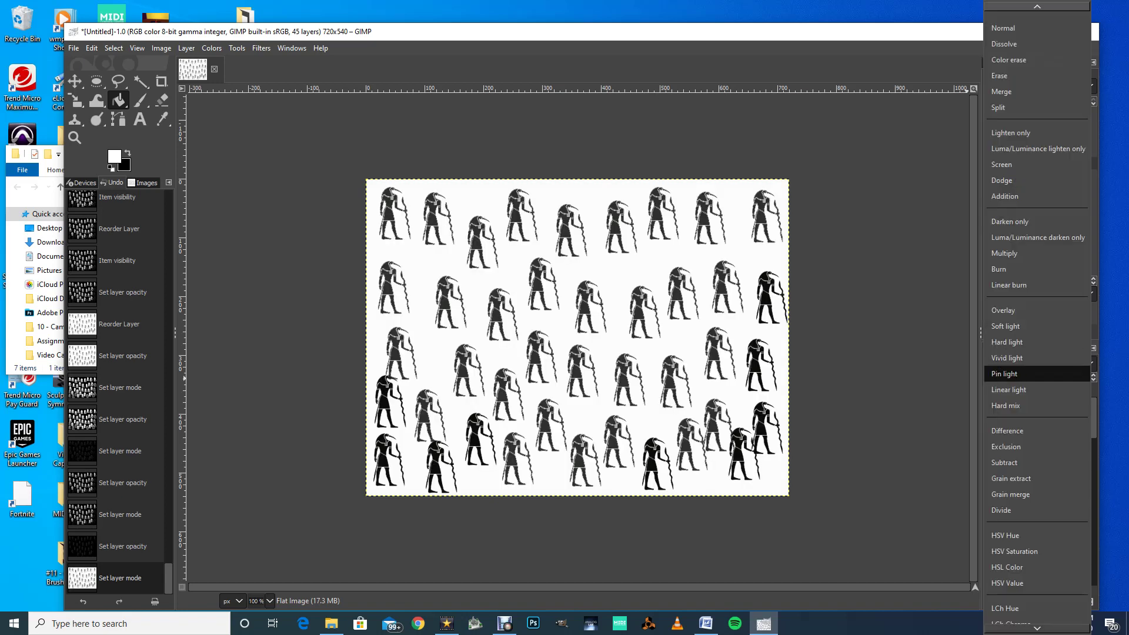
key("Return")
key("space")
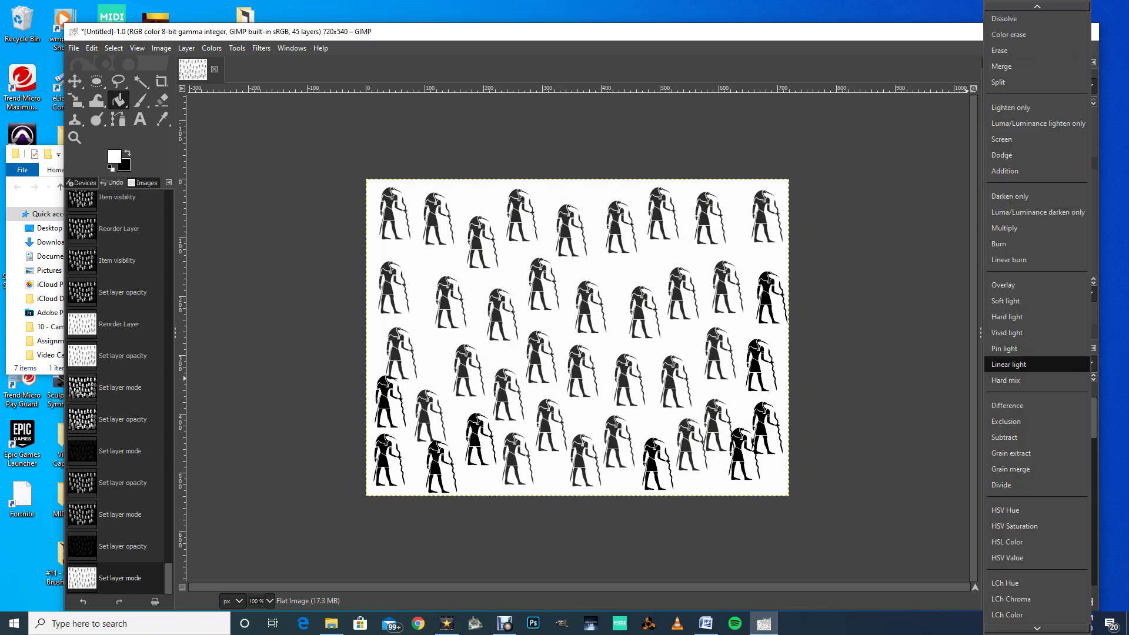
key("Down")
key("Down")
key("Return")
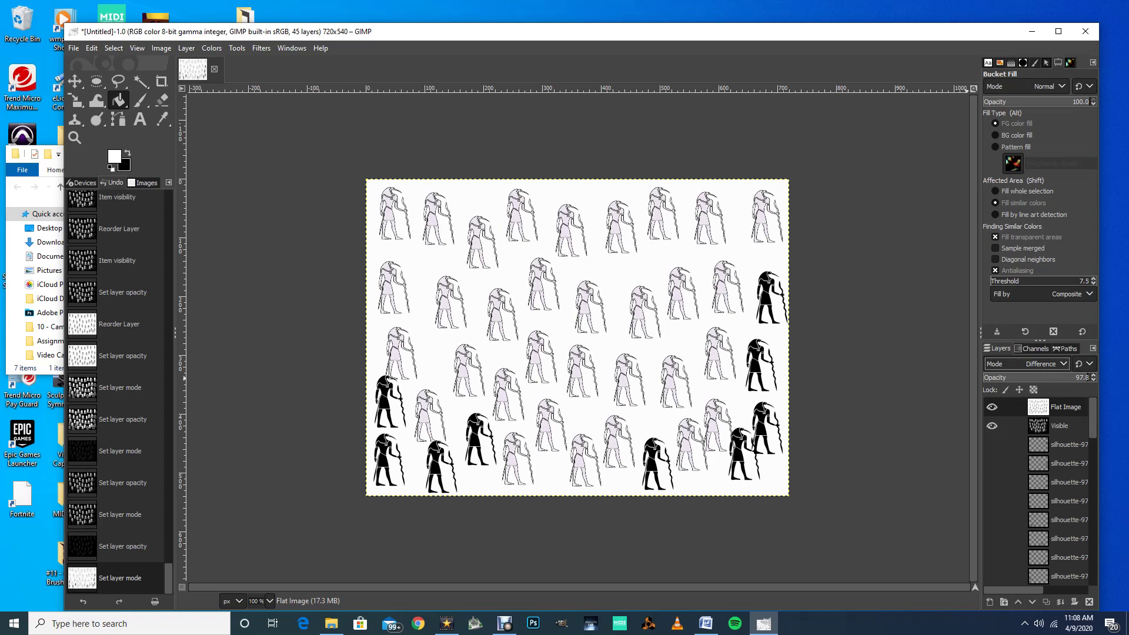
- Try the Exclusion and Grain extract blend modes on the Flat Image layer
key("Return")
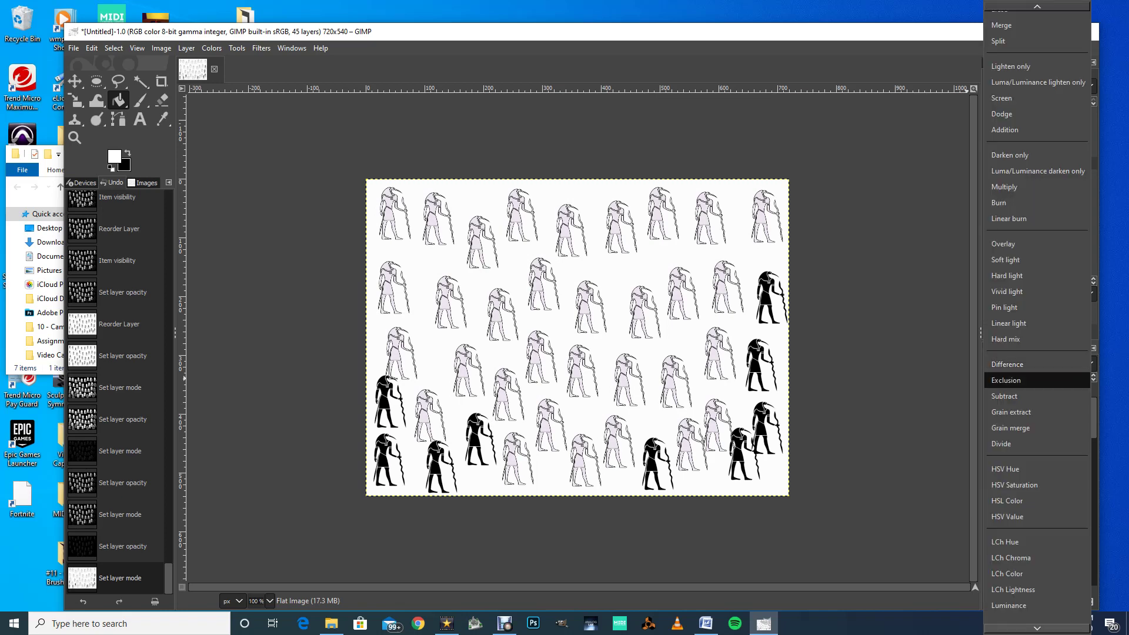
key("Down")
key("Return")
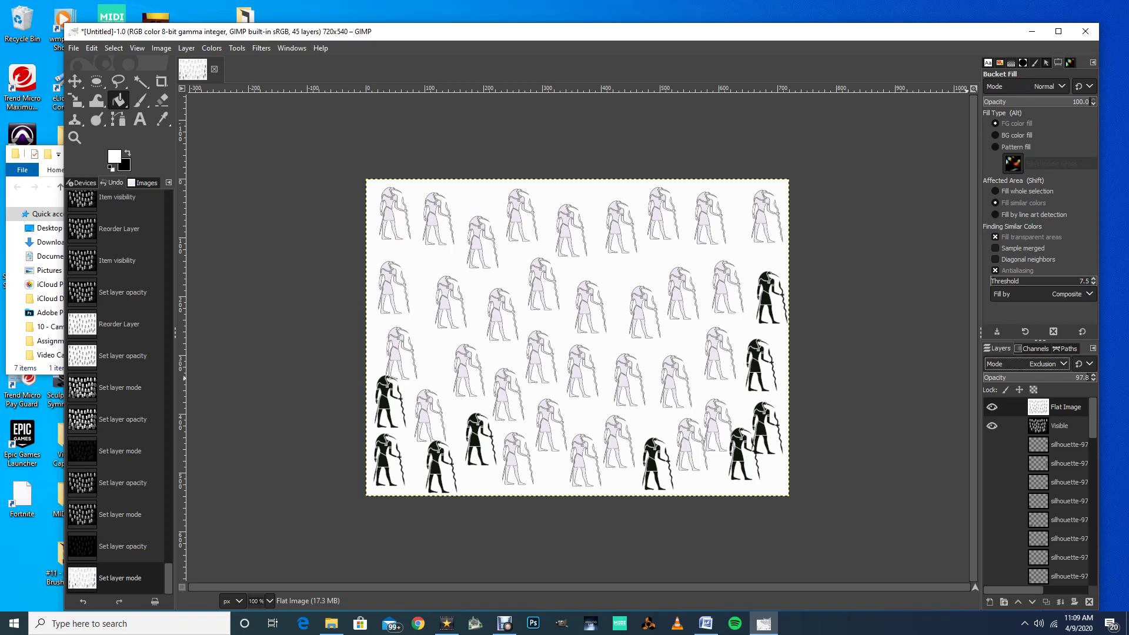
key("space")
key("Down")
key("Down")
key("Return")
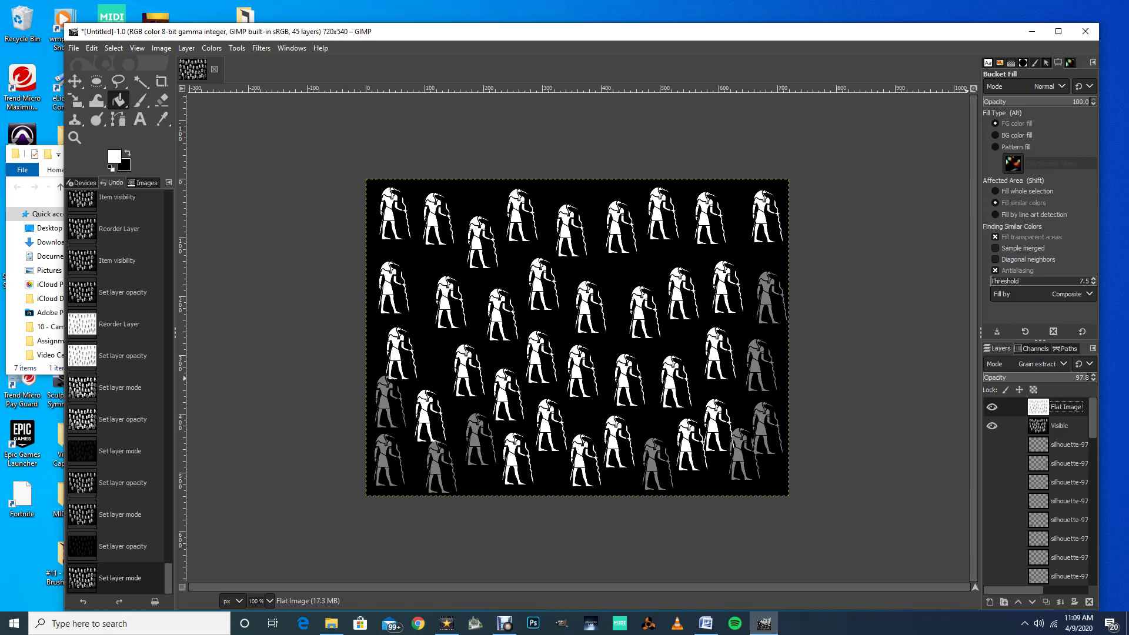
- Try the Grain merge and Divide blend modes on the Flat Image layer
left_click(1041, 364)
left_click(1010, 380)
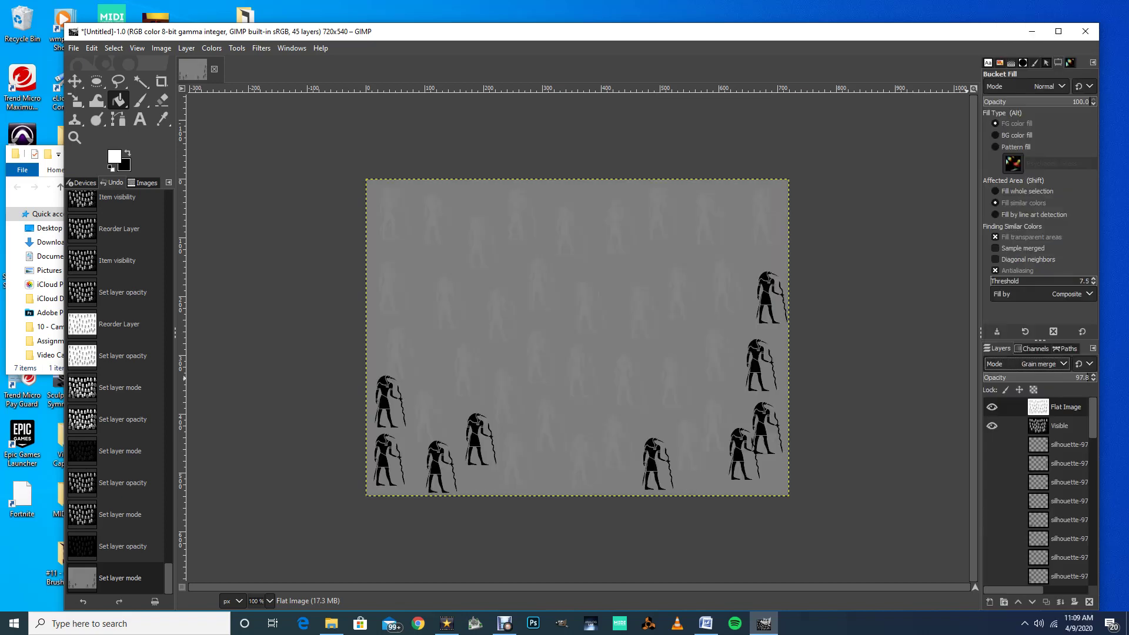
left_click(1040, 364)
left_click(1011, 378)
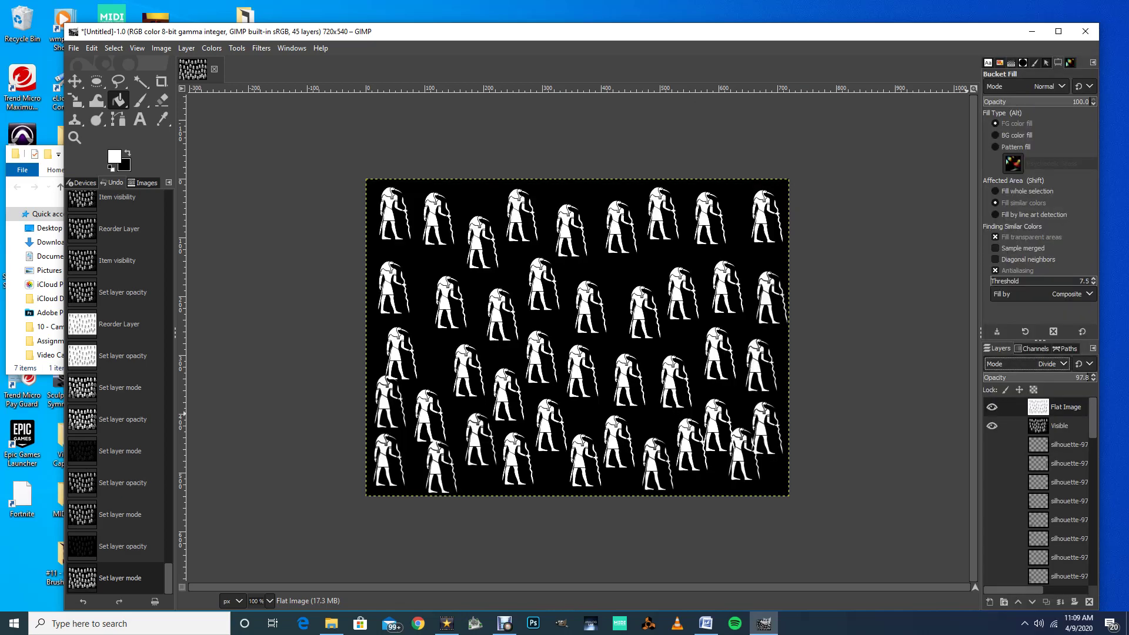
- Try the HSV Hue and HSV Saturation blend modes on the Flat Image layer
left_click(1041, 363)
left_click(1032, 389)
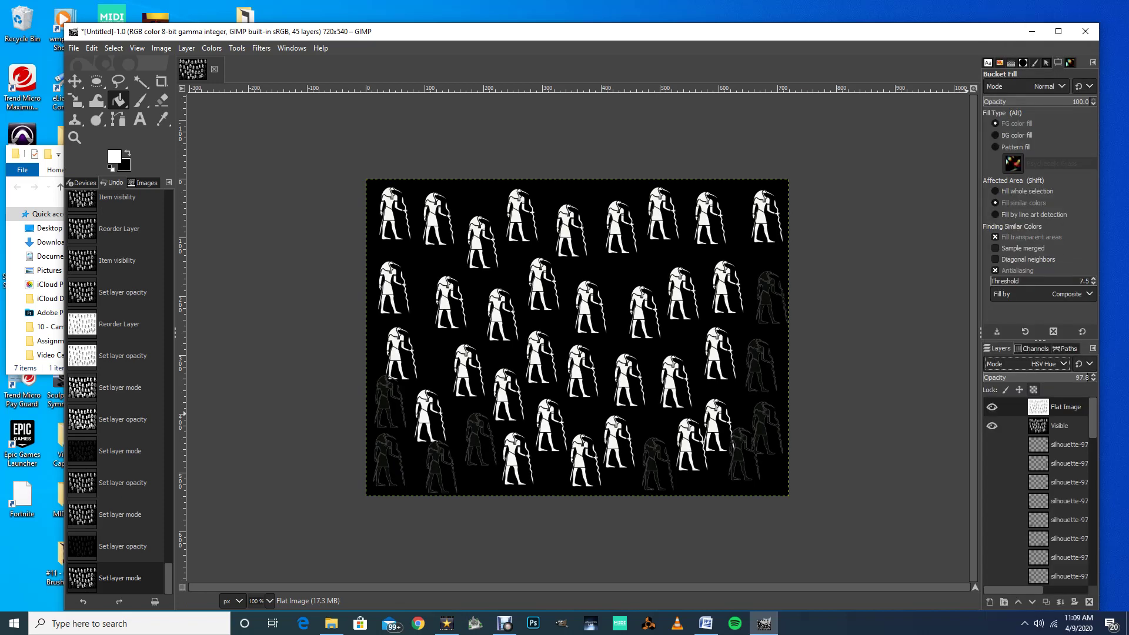
left_click(1041, 363)
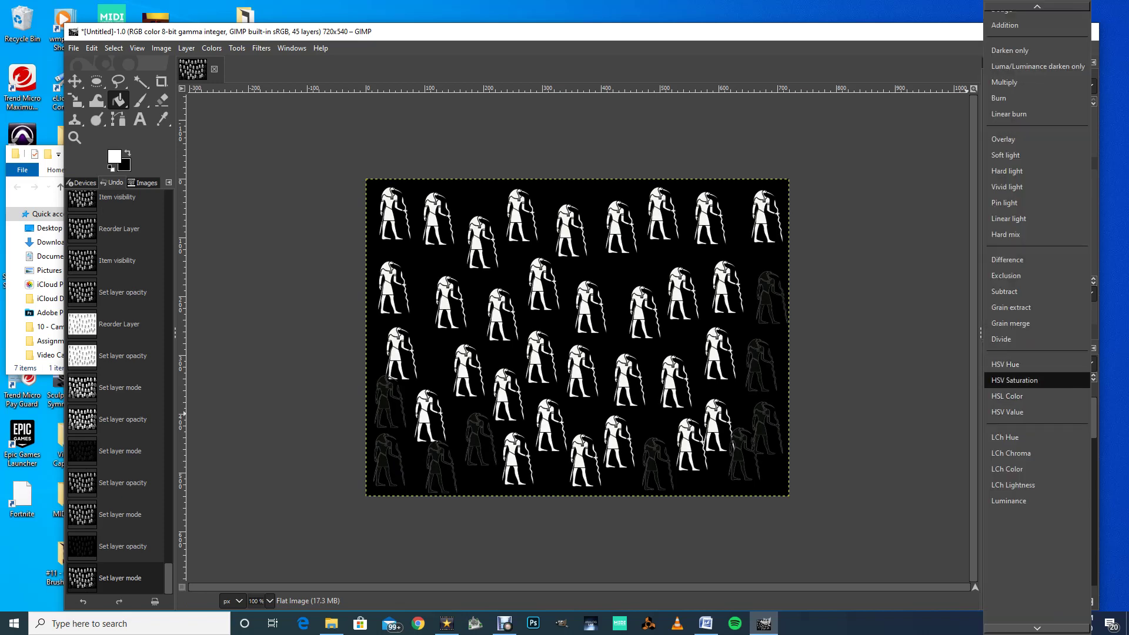
left_click(1035, 378)
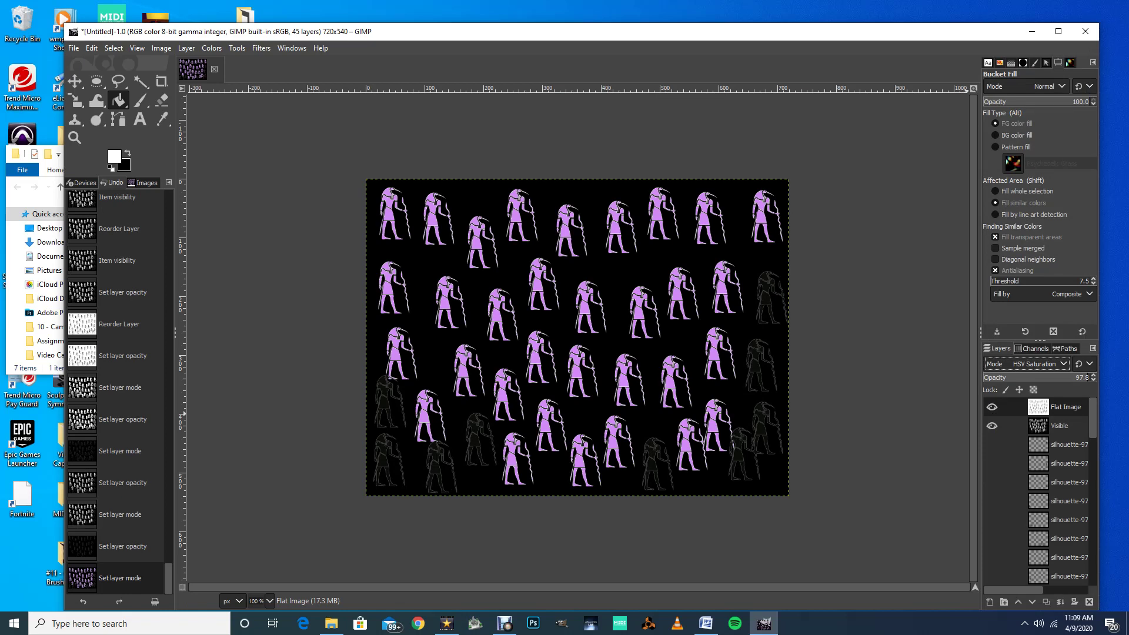
- Try the HSL Color blend mode on Flat Image and switch it to HSV Value
left_click(1035, 363)
left_click(1006, 379)
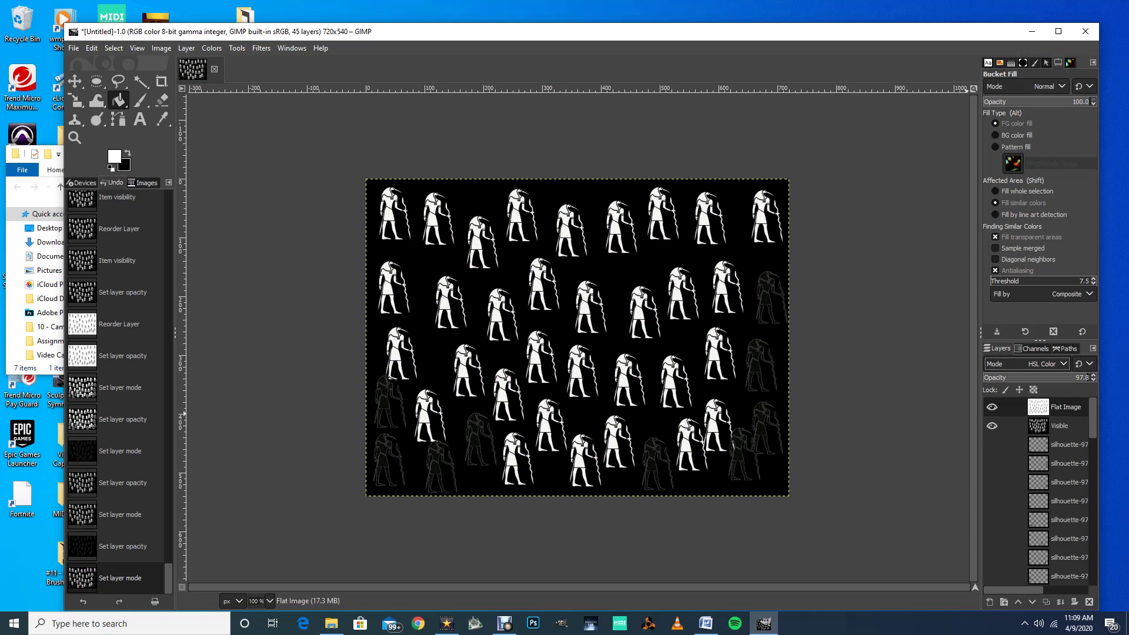
left_click(1026, 363)
left_click(1006, 380)
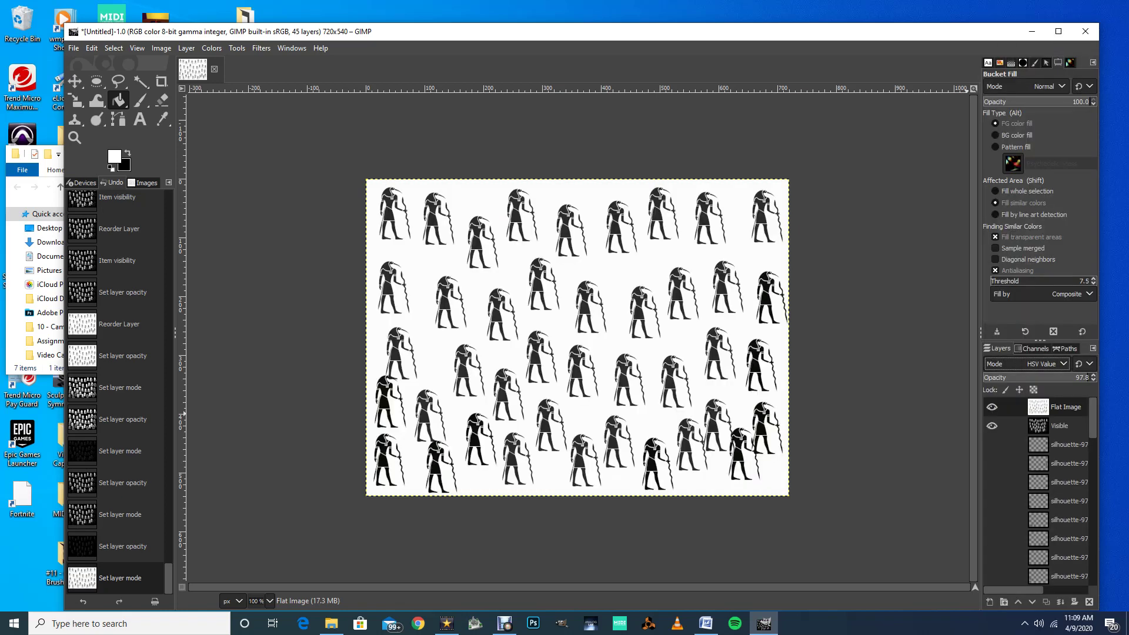
- Try the Grain extract and HSV Saturation blend modes on the Flat Image layer and return it to HSV Value
left_click(1034, 364)
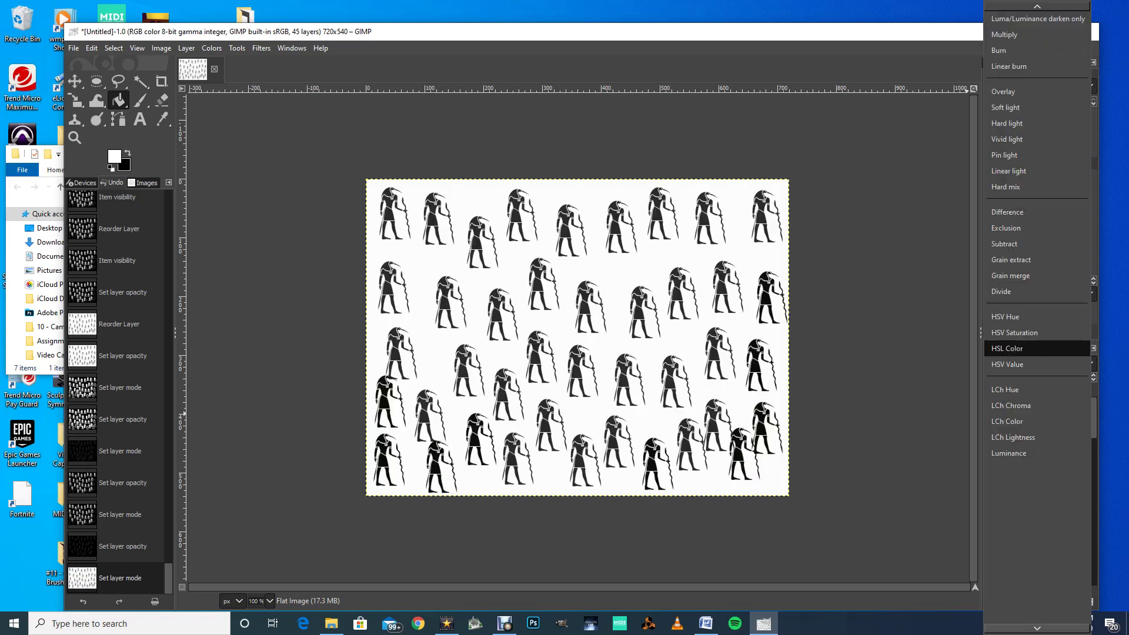
left_click(1011, 260)
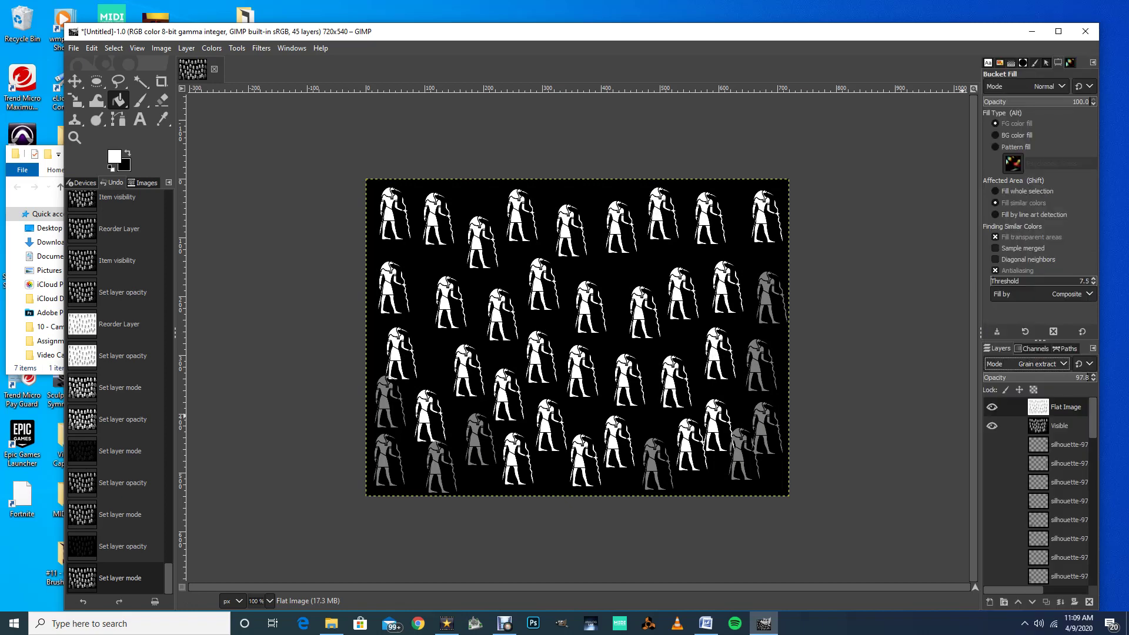
left_click(1025, 363)
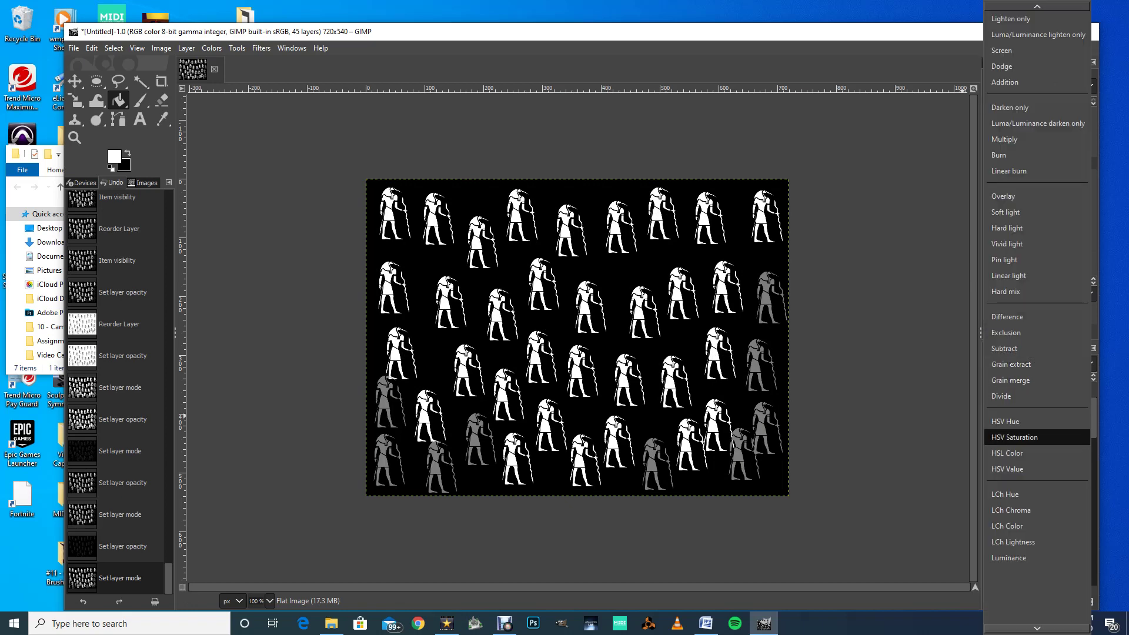
left_click(1014, 437)
left_click(1026, 363)
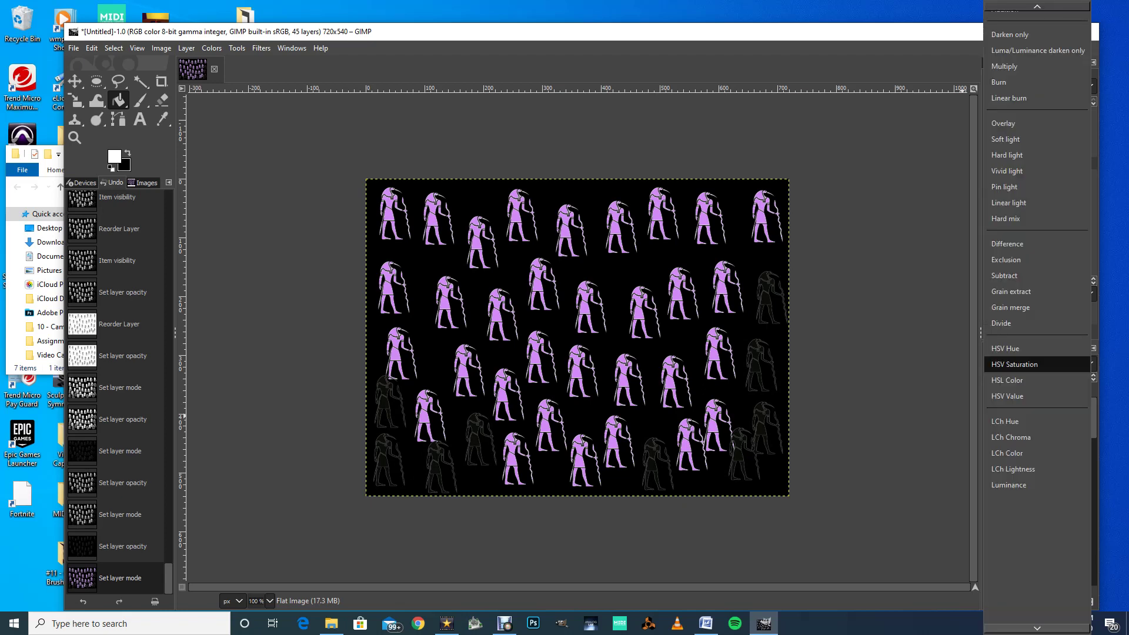
left_click(1014, 396)
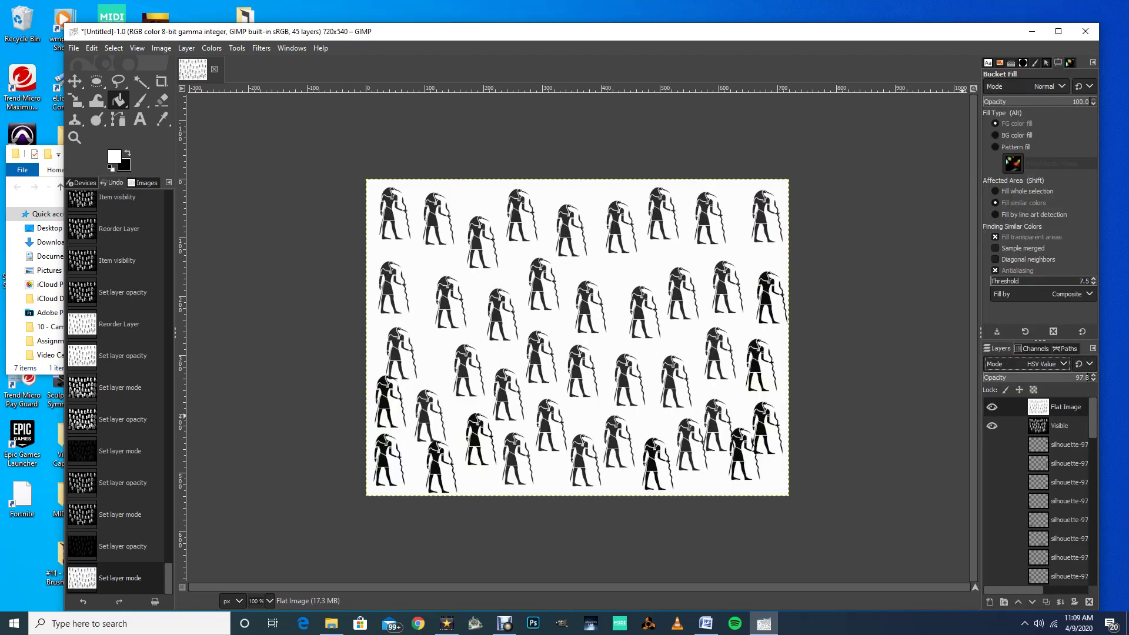
- Try the HSV Saturation blend mode on the Flat Image layer and switch it to HSV Hue
left_click(1026, 364)
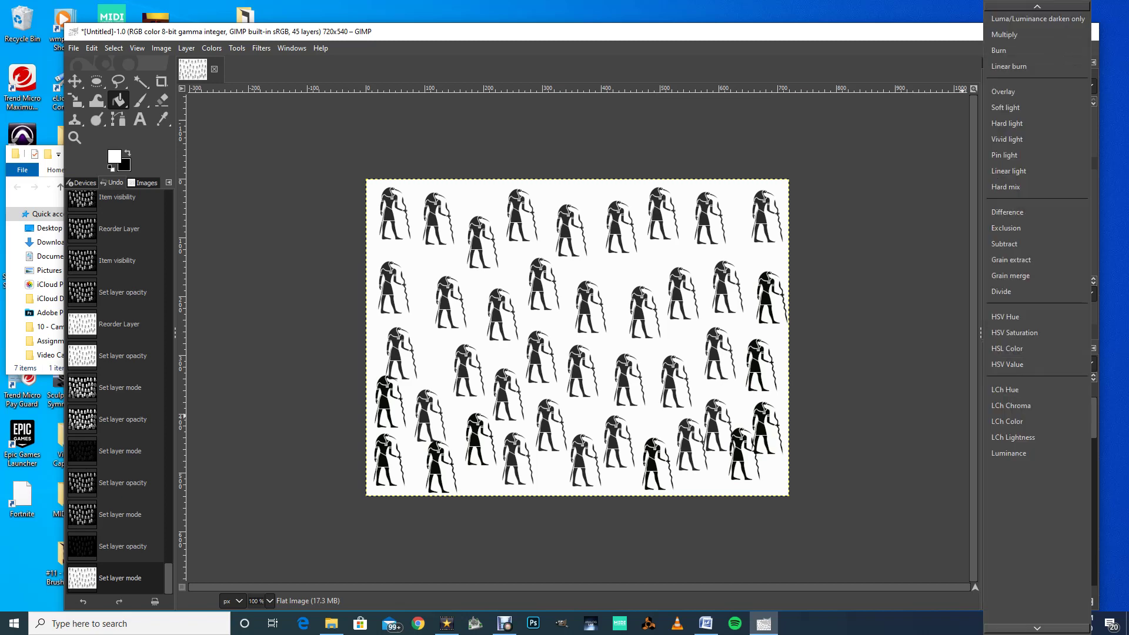
key("Up")
key("Up")
key("Up")
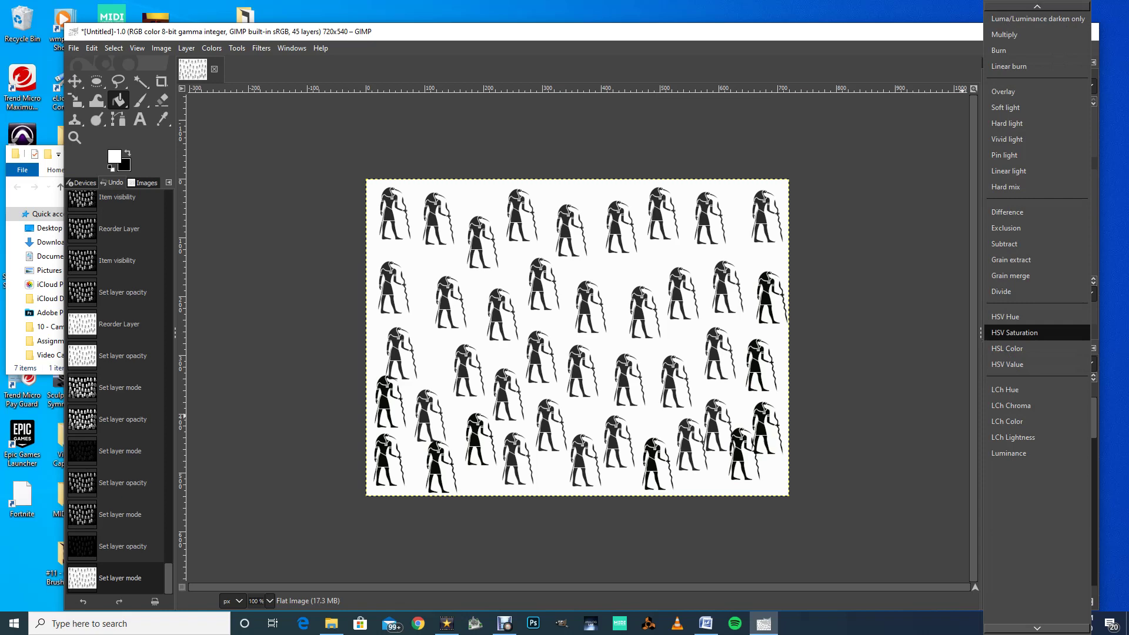
key("Return")
key("space")
key("Up")
key("Return")
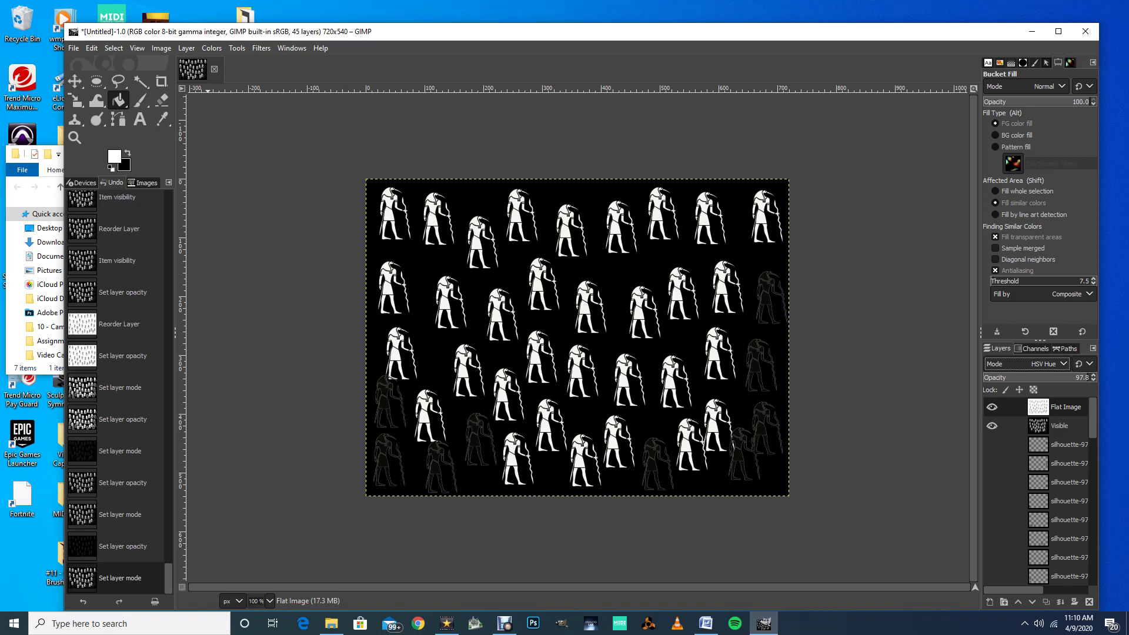
- Try Brightness-Contrast at brightness -106 and contrast -59 on a new layer made from the visible image, and discard that layer
left_click(187, 48)
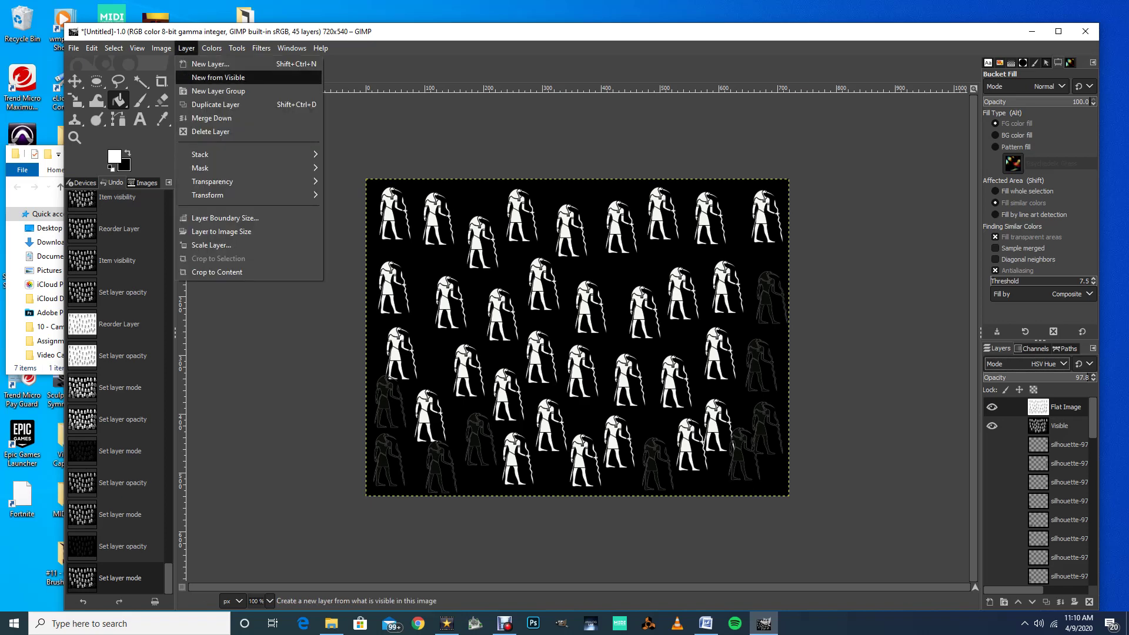
left_click(218, 77)
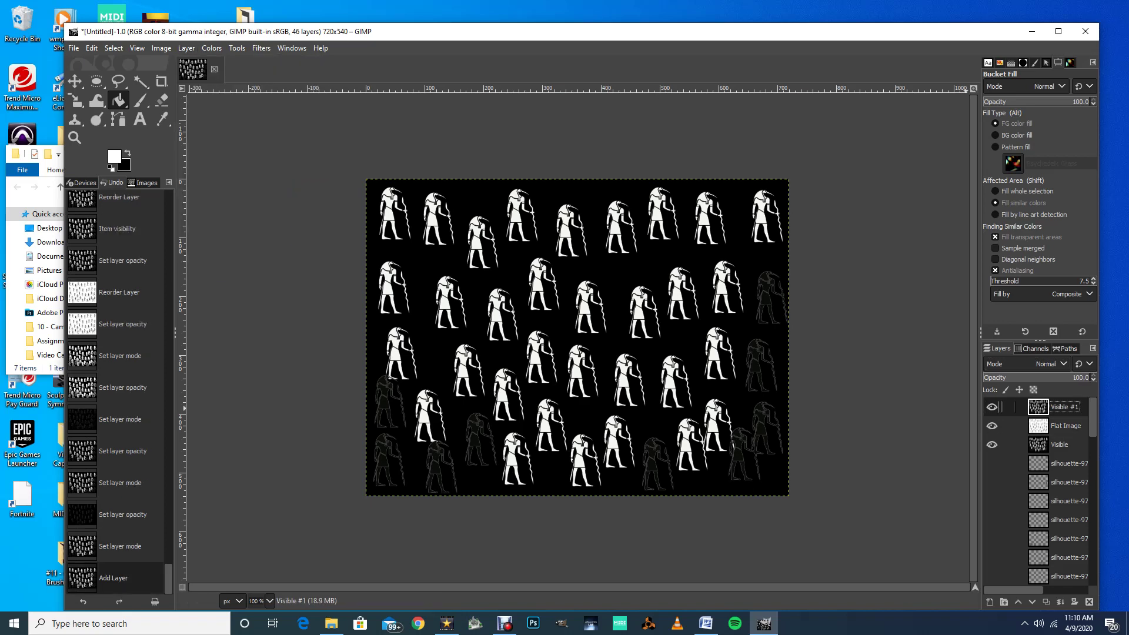
left_click(211, 48)
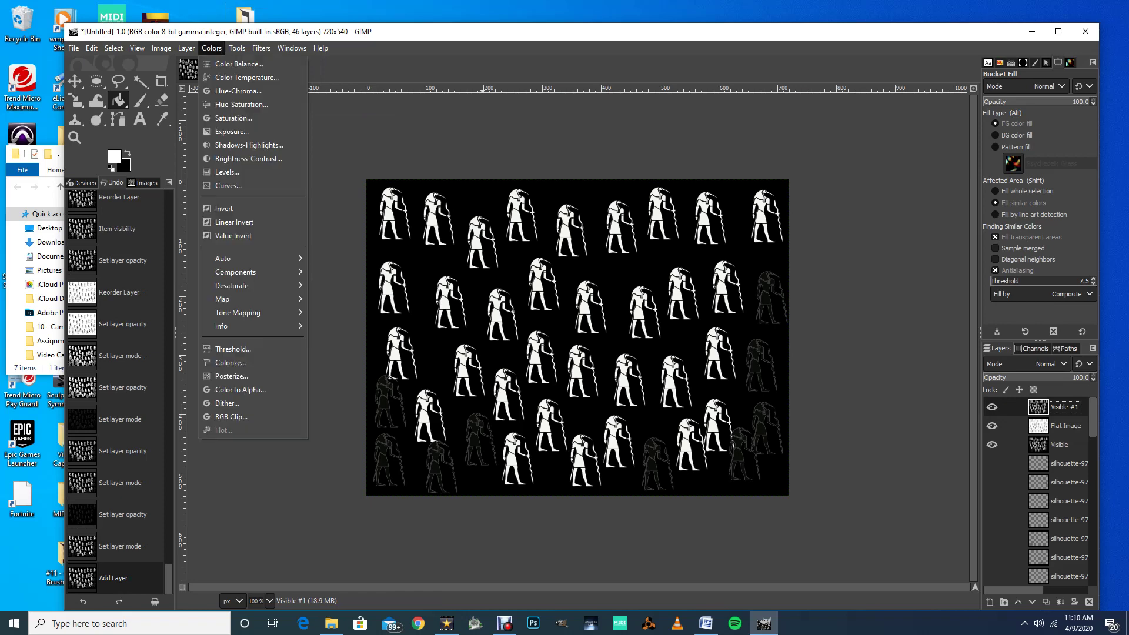
left_click(275, 156)
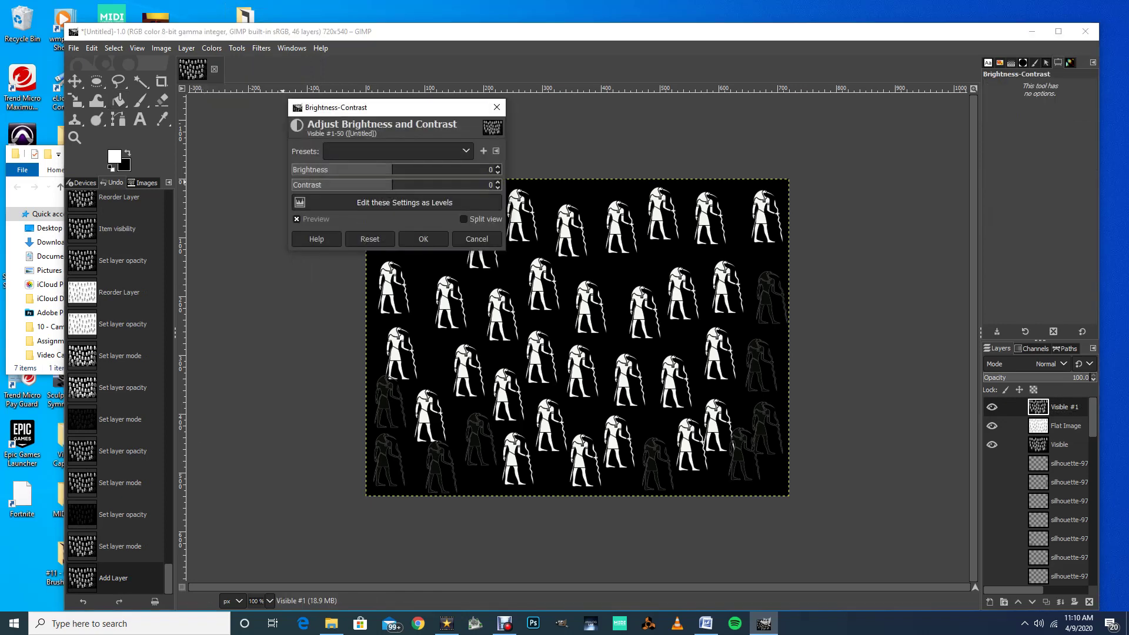
left_click_drag(369, 184, 306, 169)
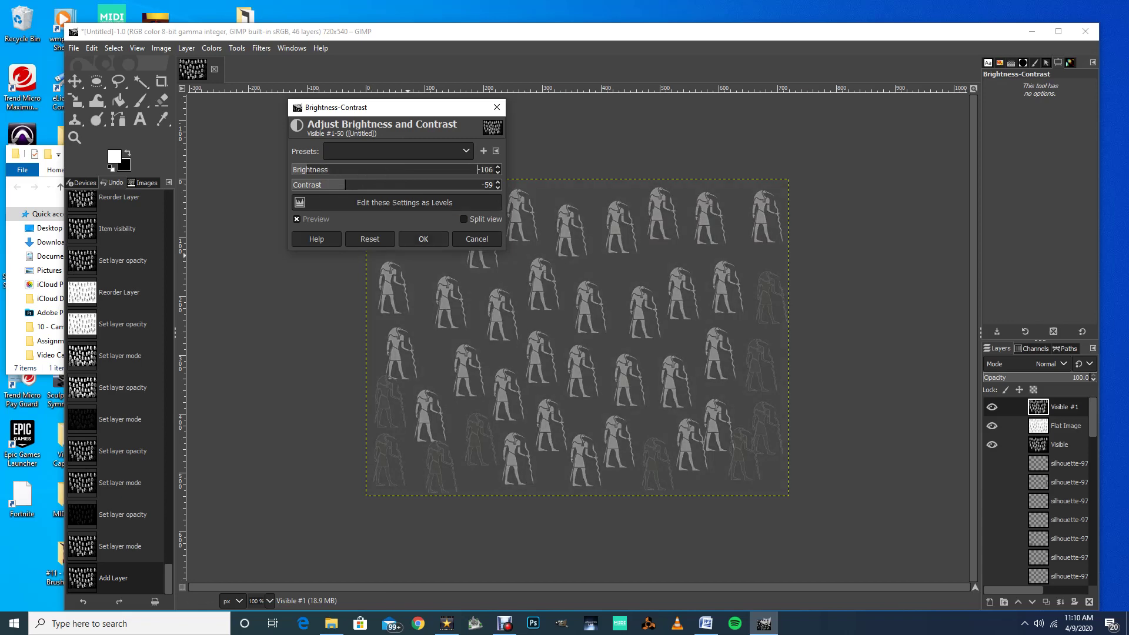
key("Escape")
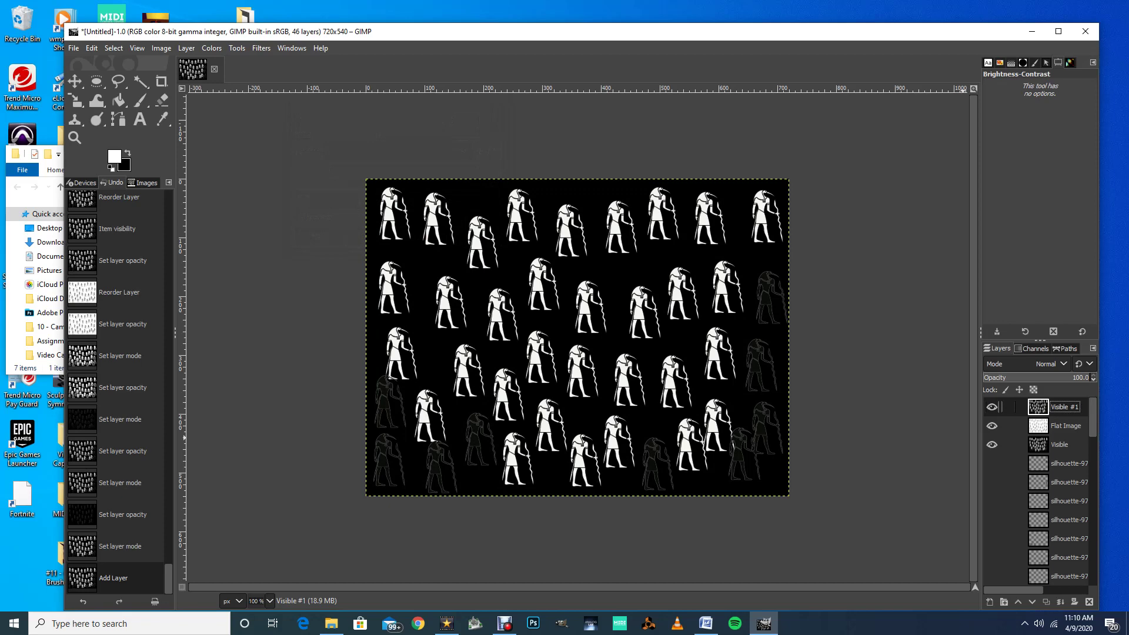
left_click(1089, 601)
- Move the Visible layer above Flat Image and set Flat Image's blend mode to Normal
left_click(1038, 425)
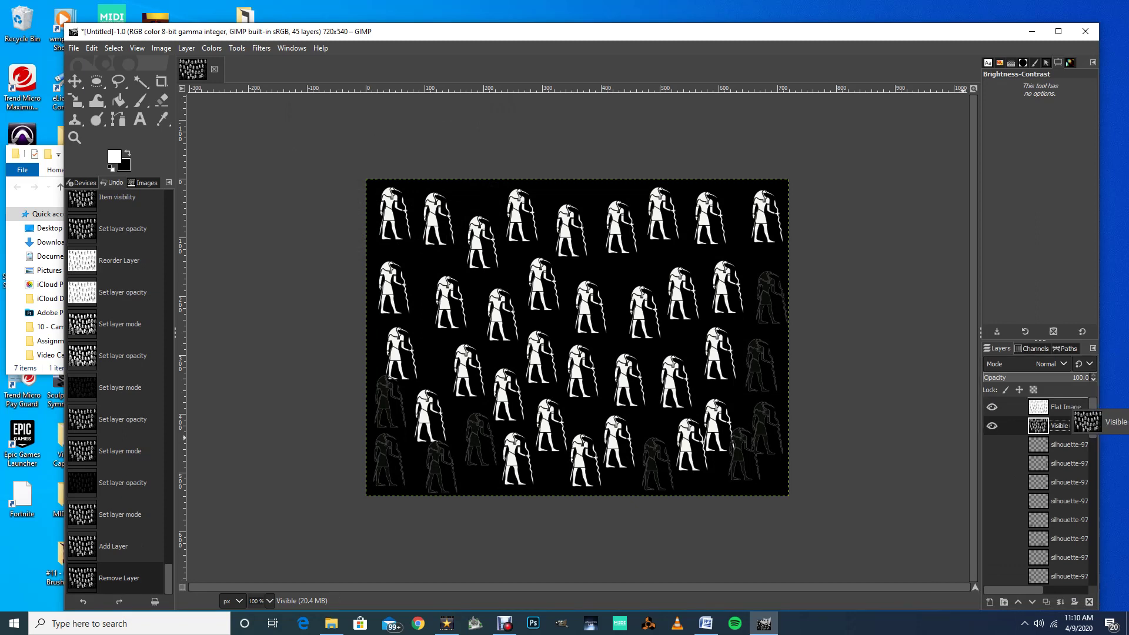
left_click_drag(1059, 425, 1067, 405)
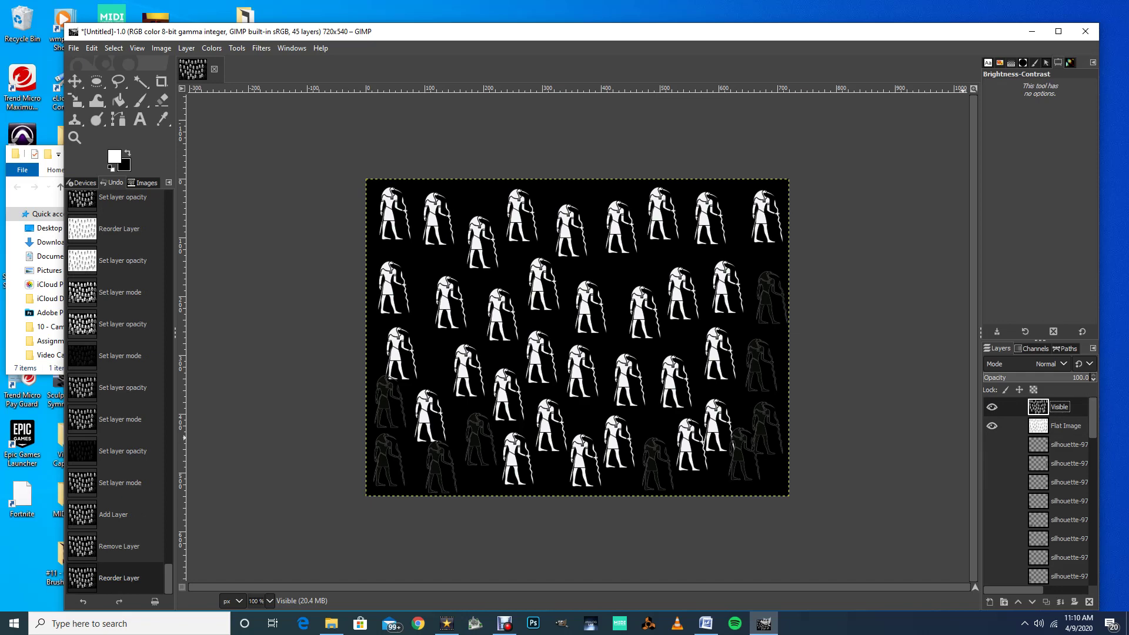
left_click(1052, 426)
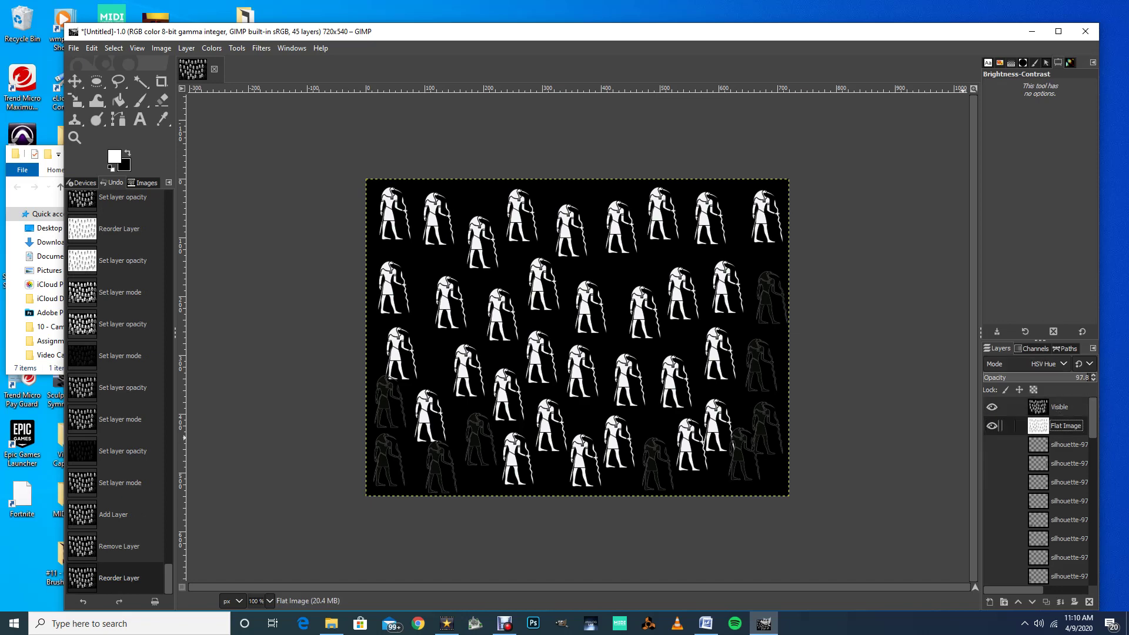
left_click(1050, 363)
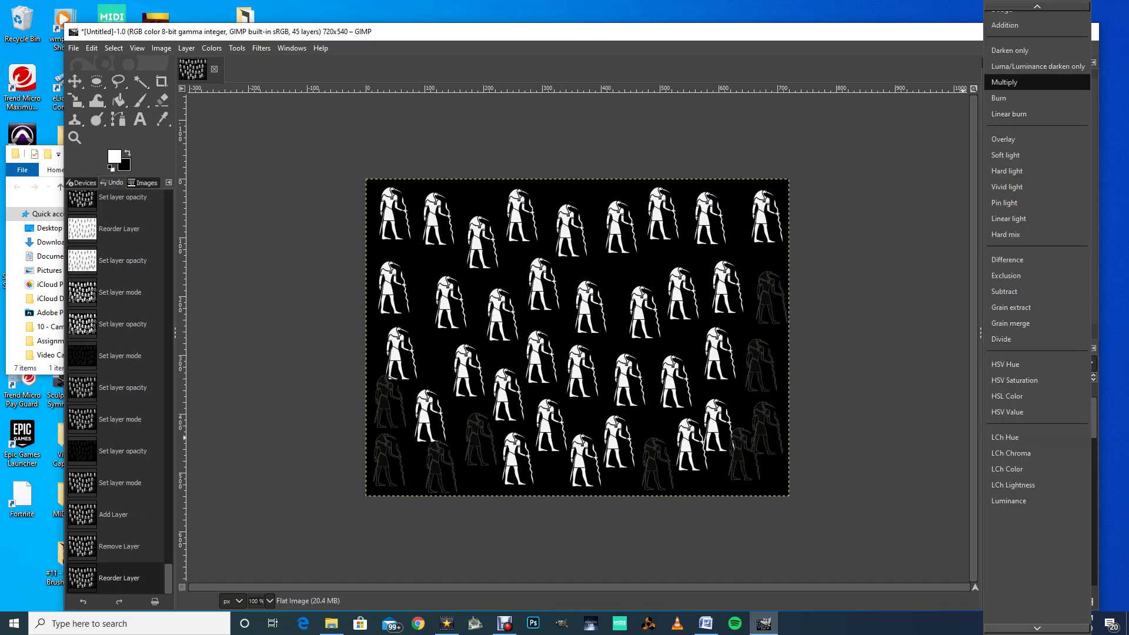
mouse_move(1037, 6)
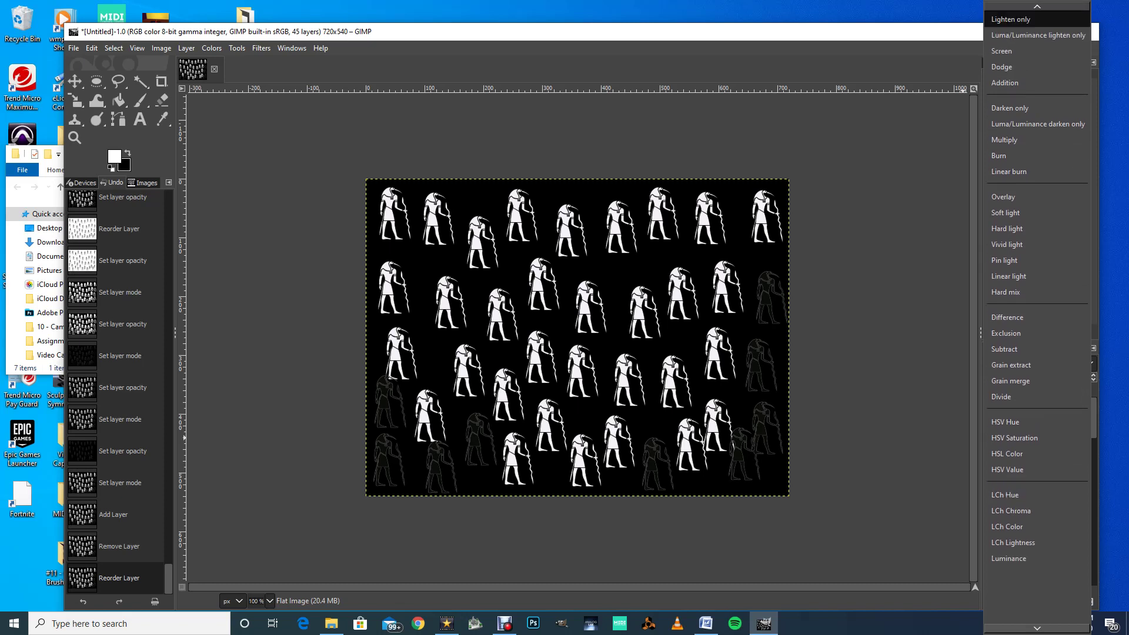
mouse_move(1036, 6)
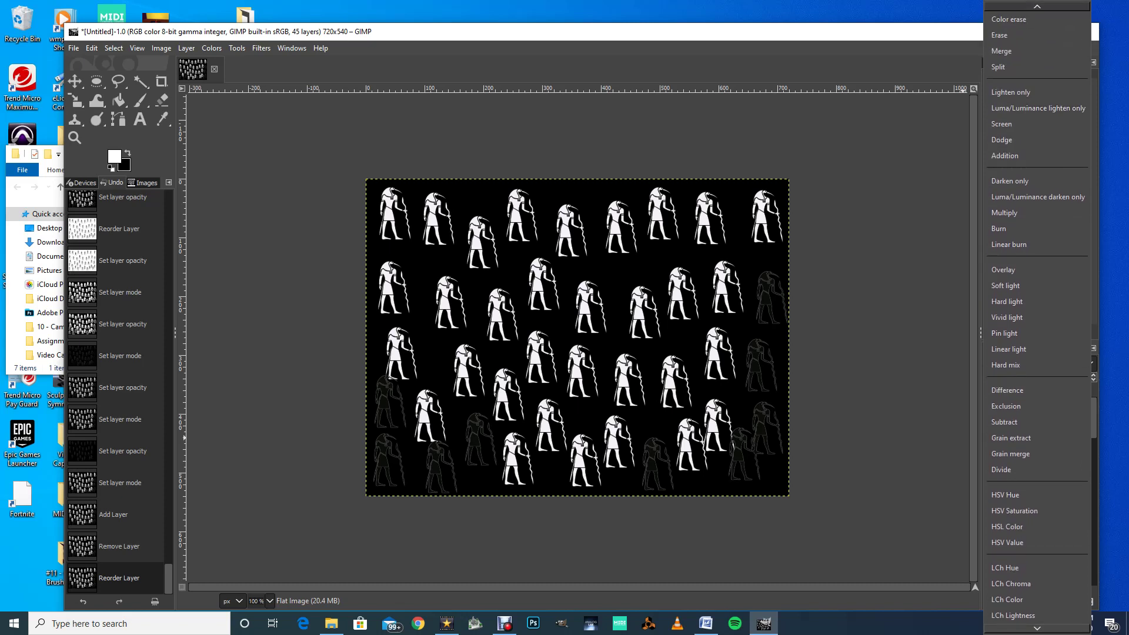
left_click(1026, 19)
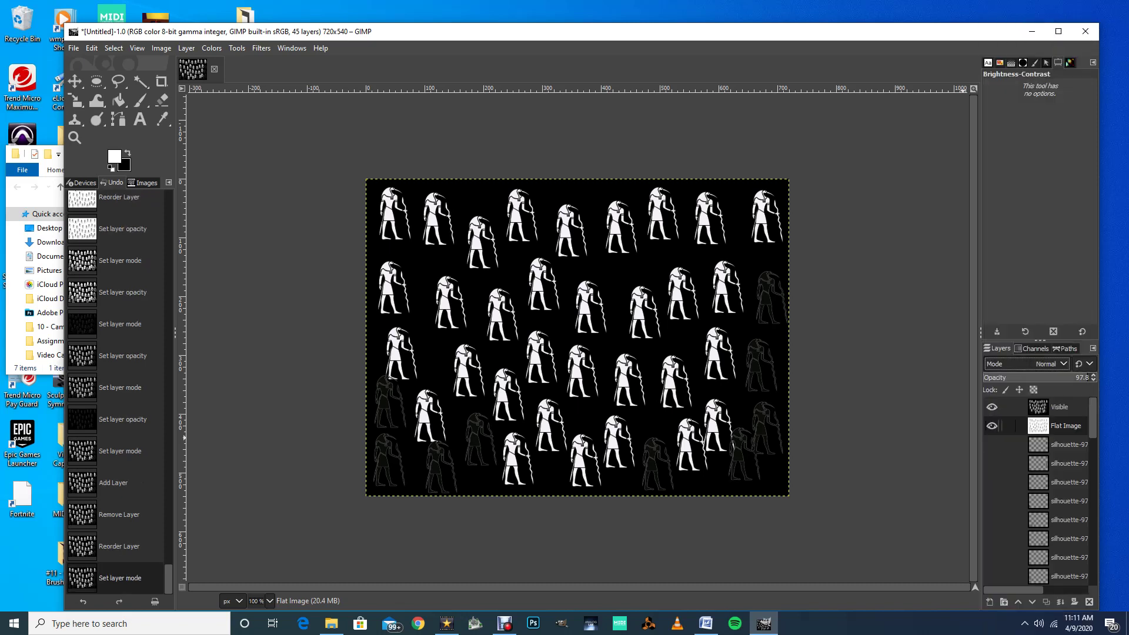
- Set the Visible layer's opacity to 81.3 and its blend mode to Dissolve
left_click(1058, 406)
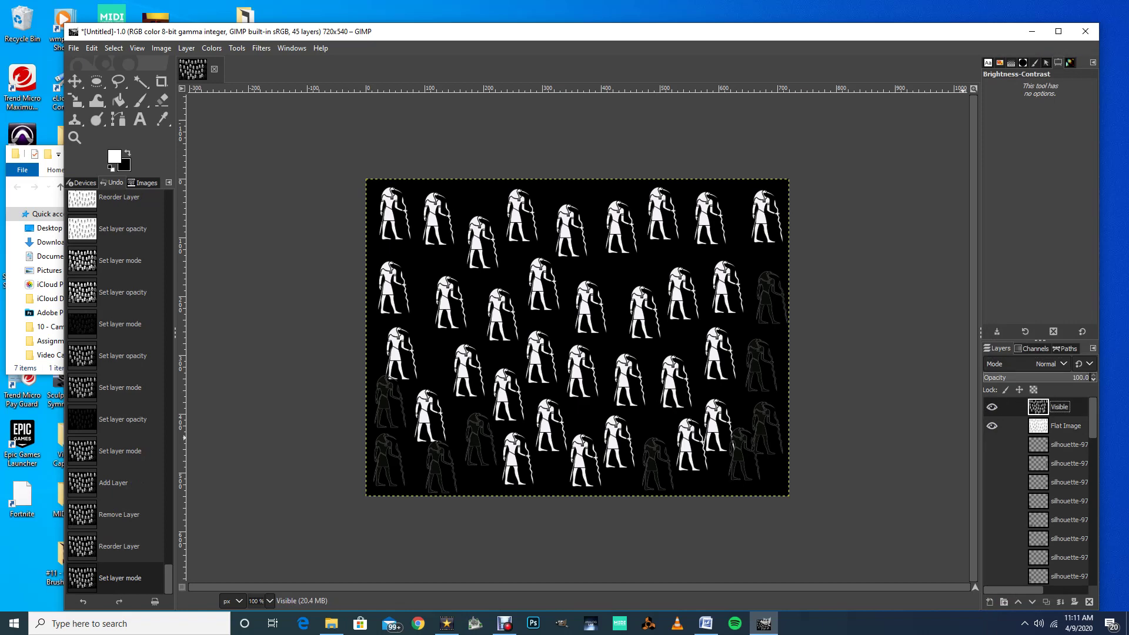
left_click(1073, 377)
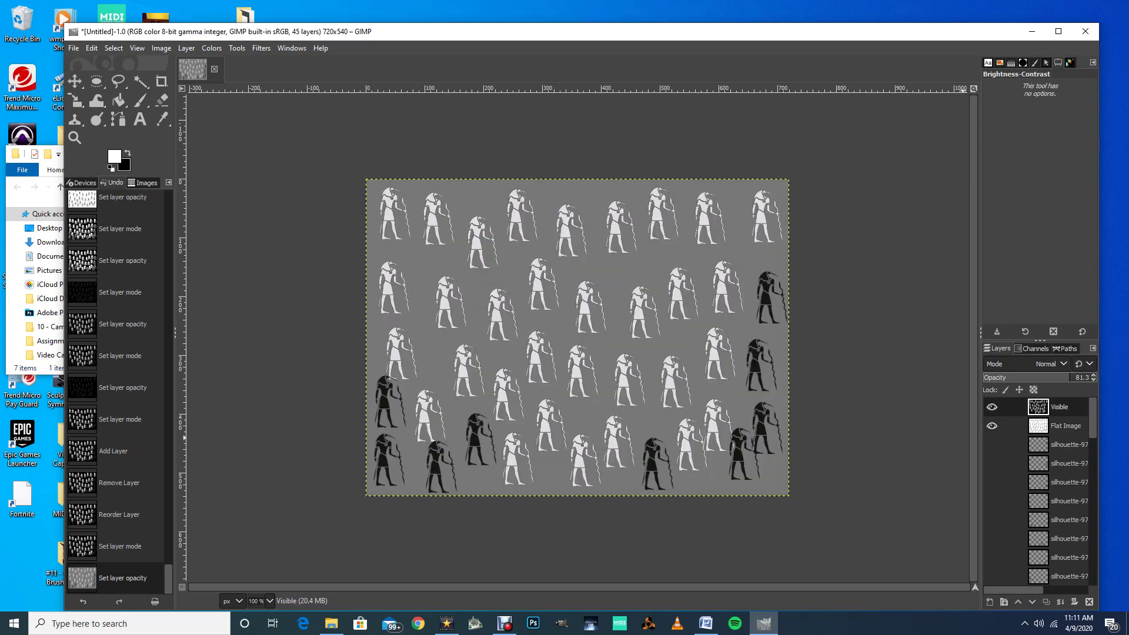
left_click(1053, 363)
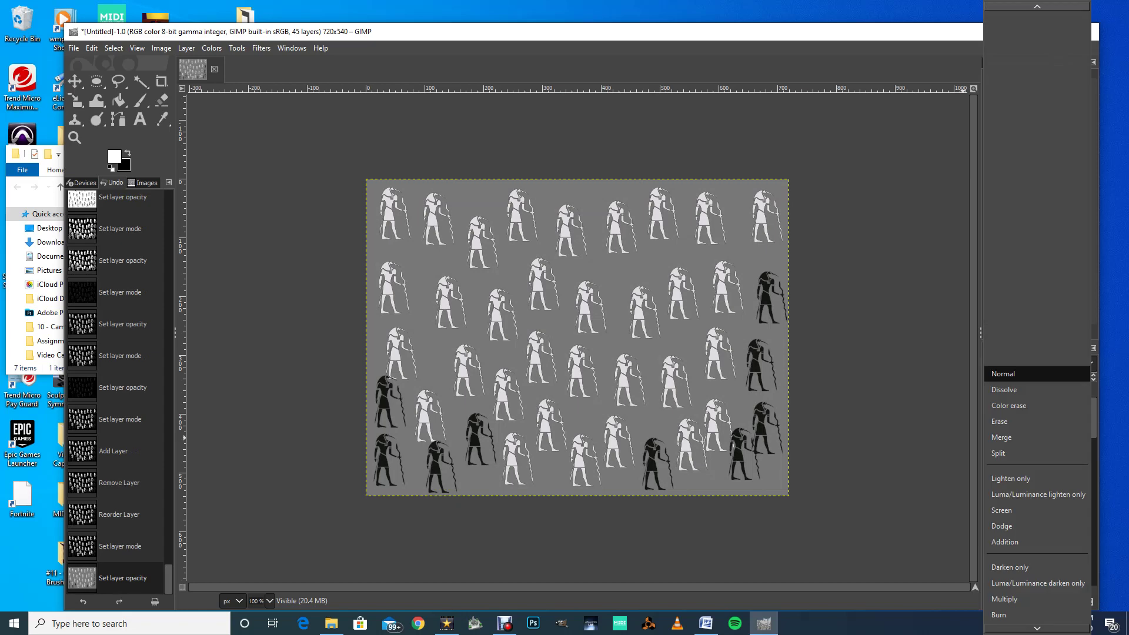
left_click(1005, 389)
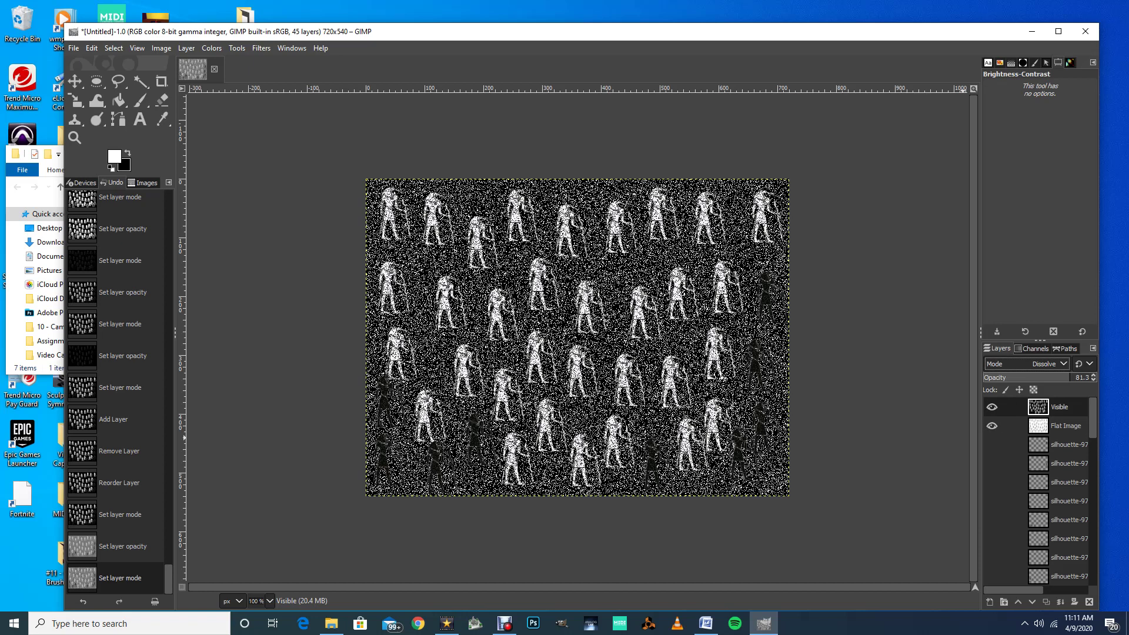
left_click(1023, 363)
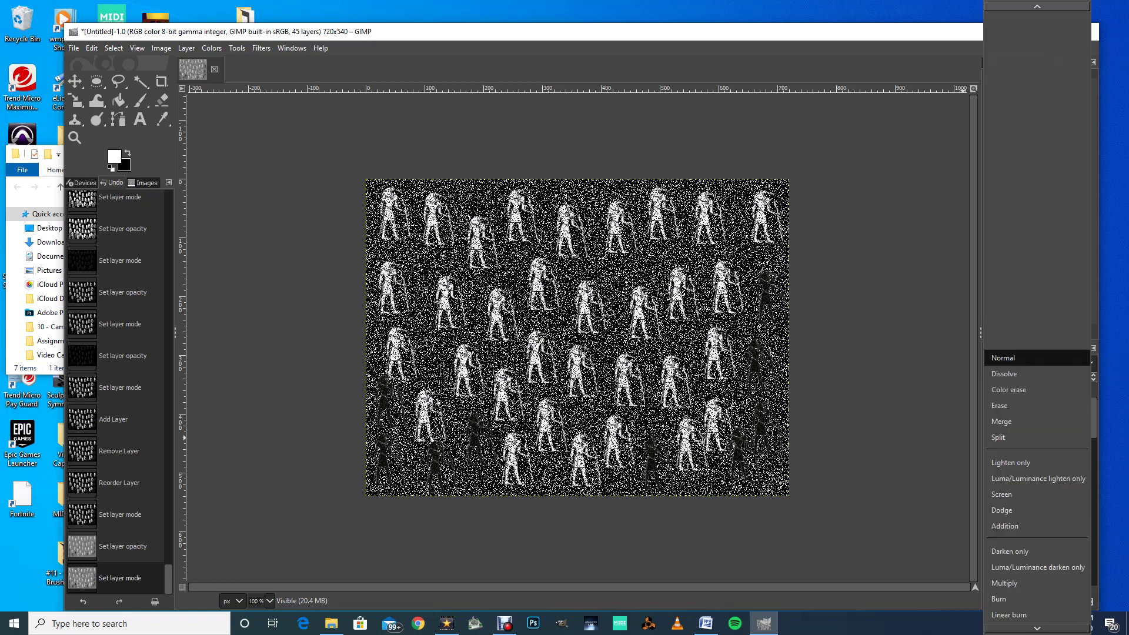
left_click(1020, 373)
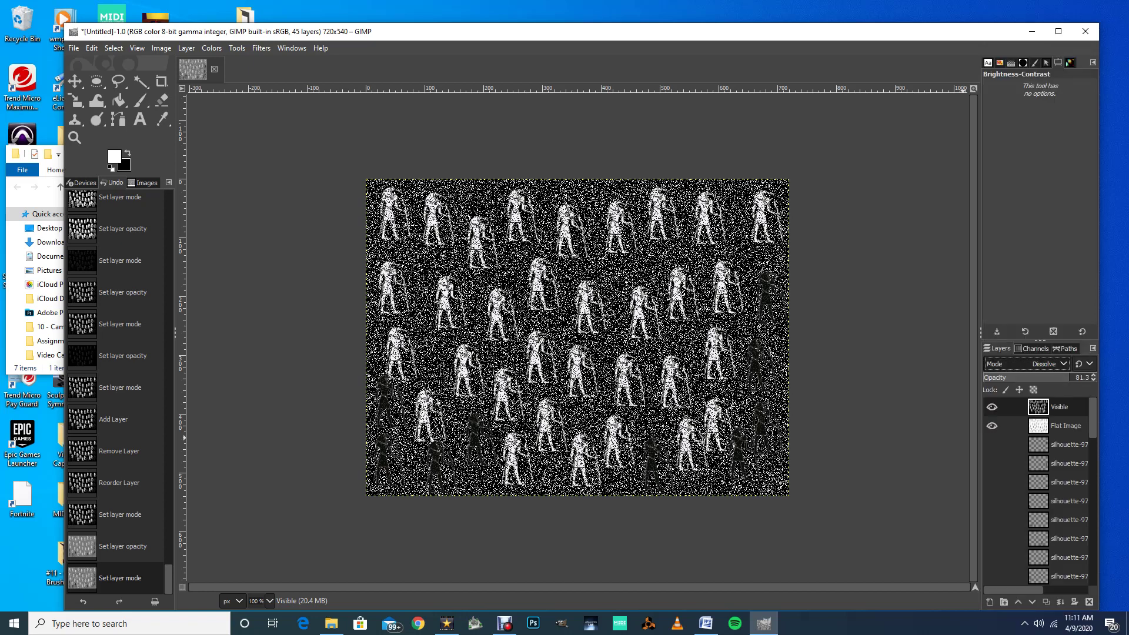
- Try the Color erase and Erase blend modes on the Visible layer
left_click(1035, 364)
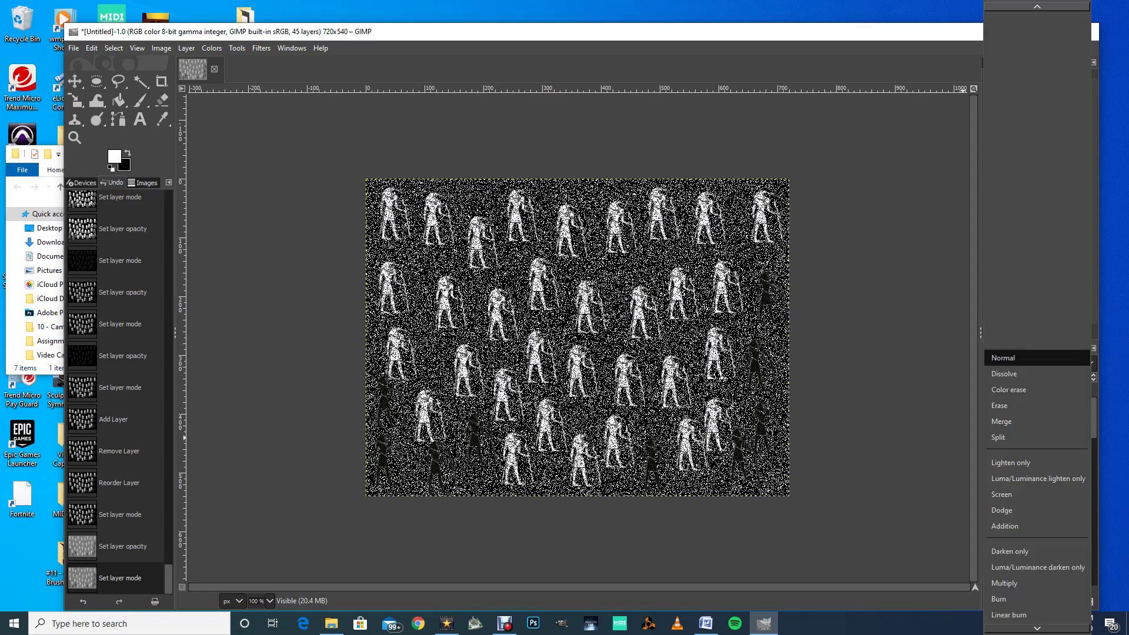
left_click(1026, 390)
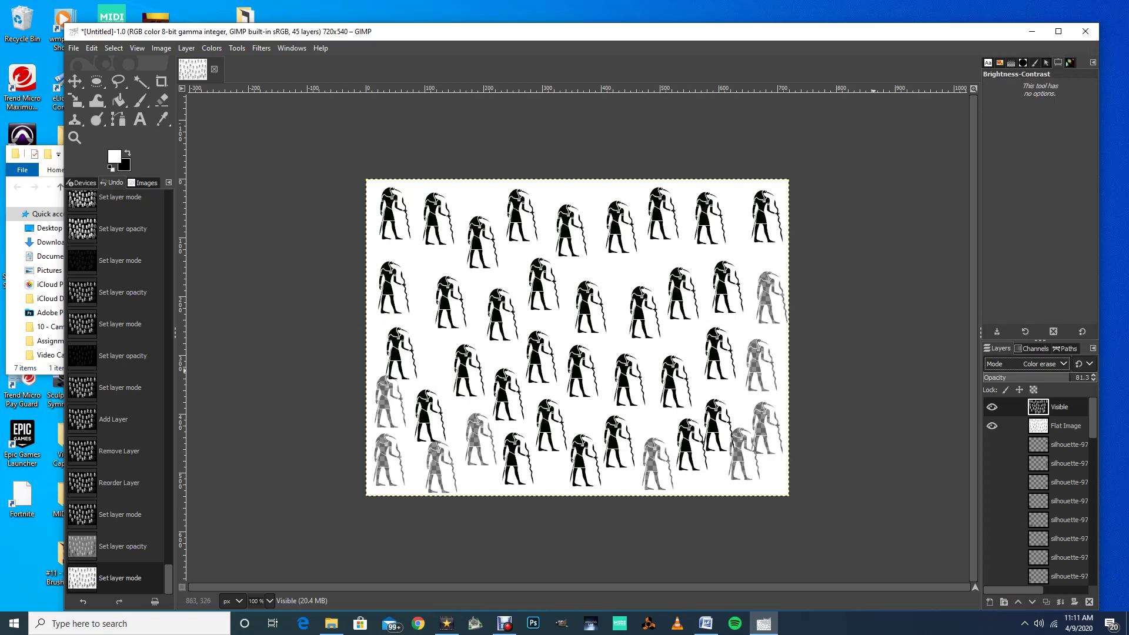
left_click(1033, 364)
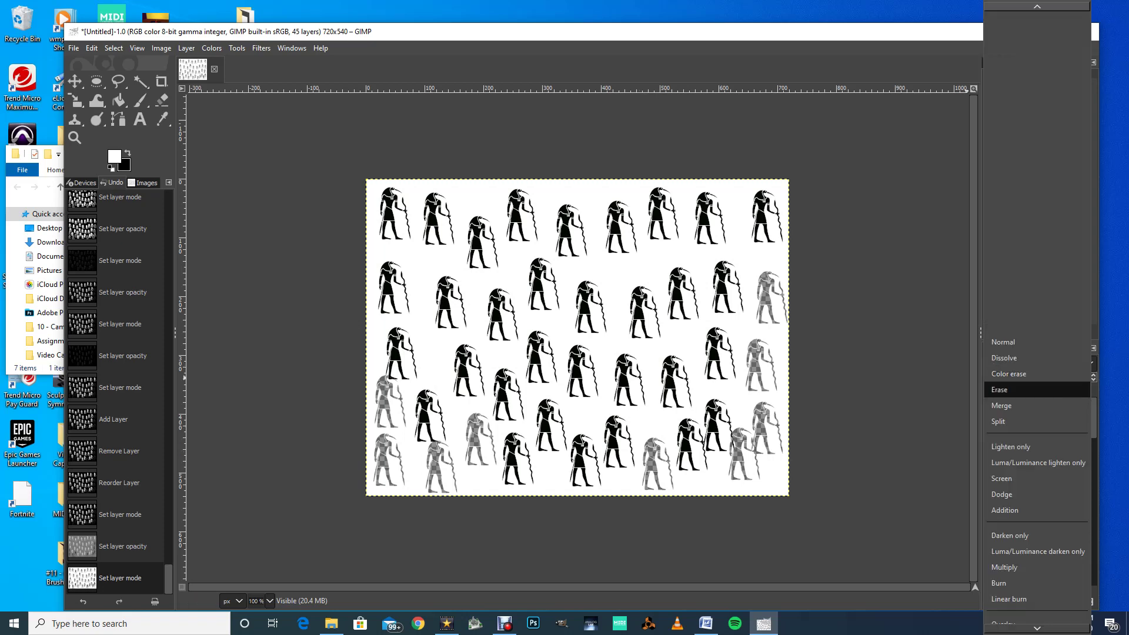
left_click(1032, 390)
- Try the Merge and Split blend modes on the Visible layer and switch it to Lighten only
left_click(1043, 363)
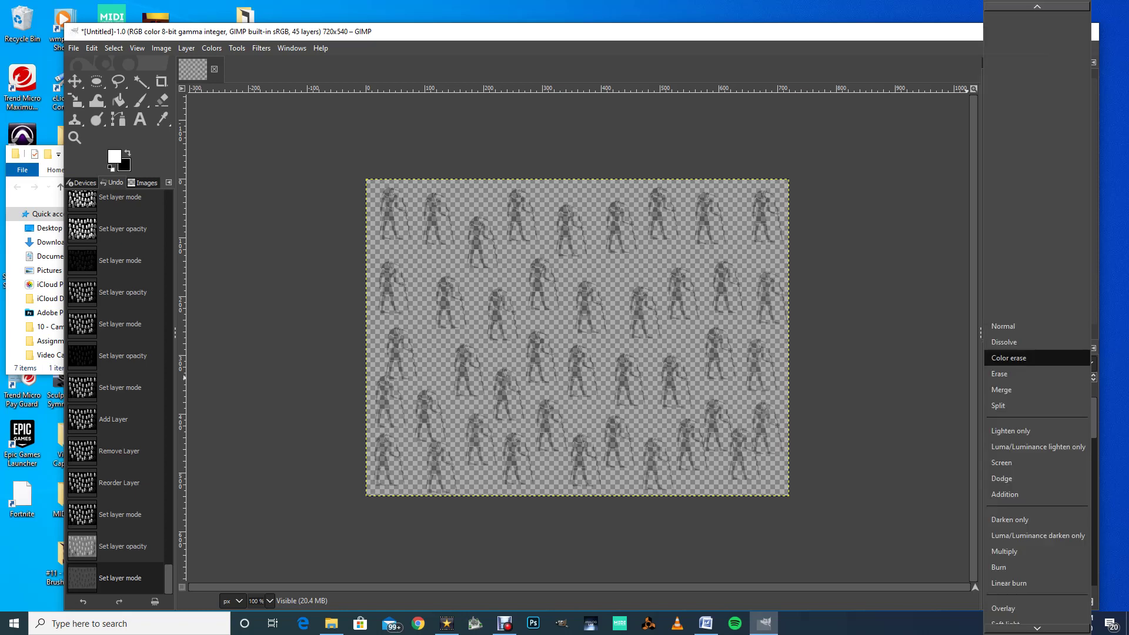
left_click(1034, 386)
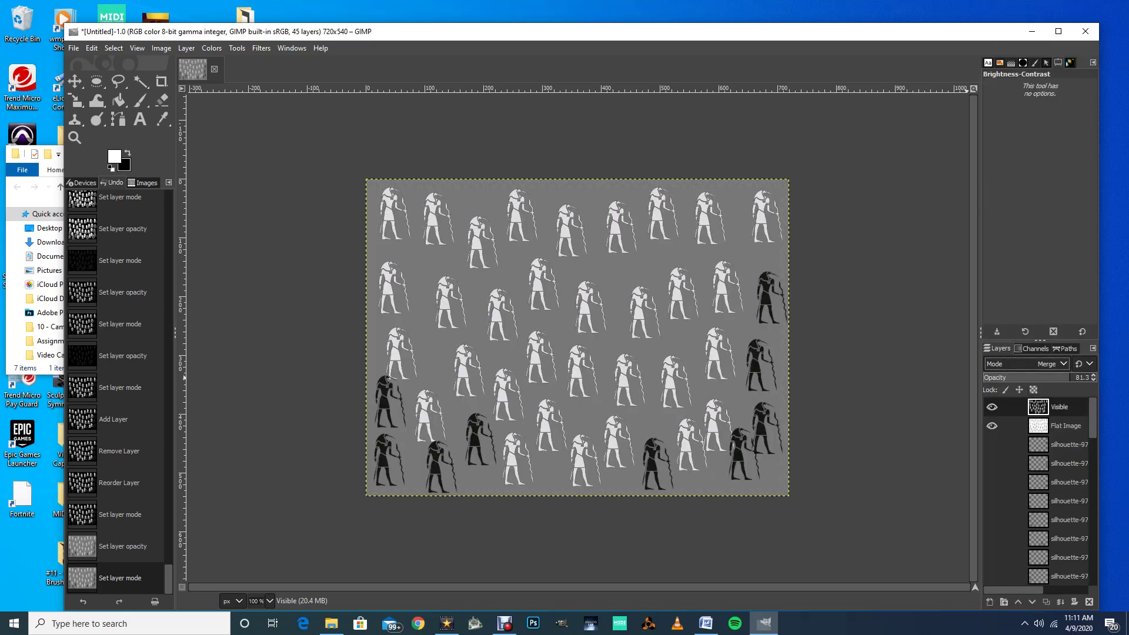
left_click(1044, 363)
left_click(1035, 389)
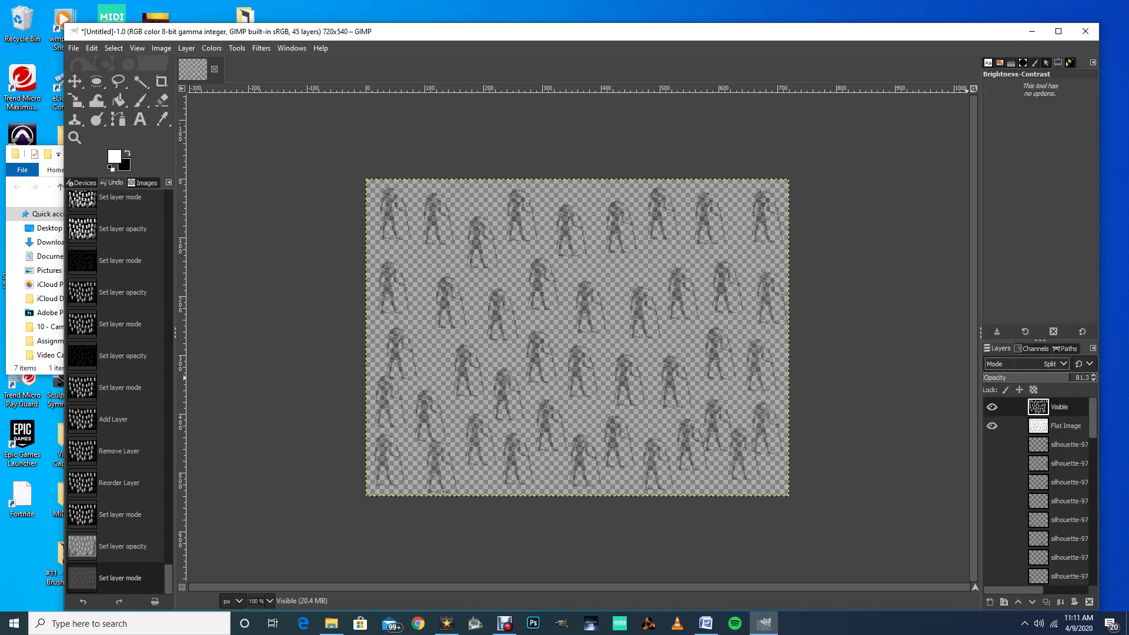
left_click(1035, 363)
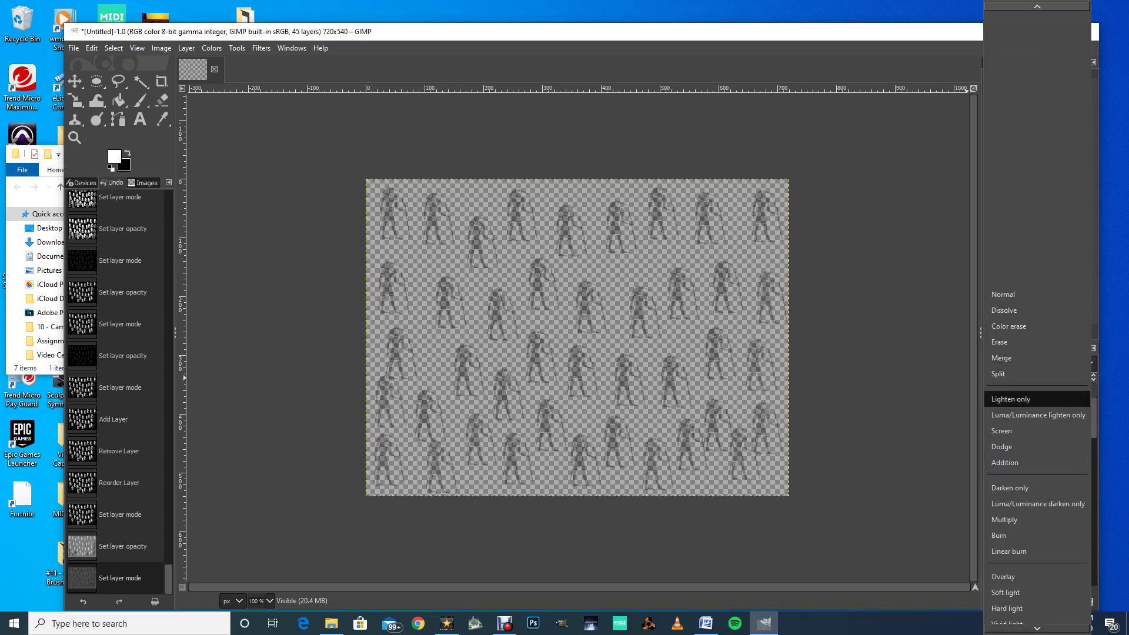
left_click(1031, 398)
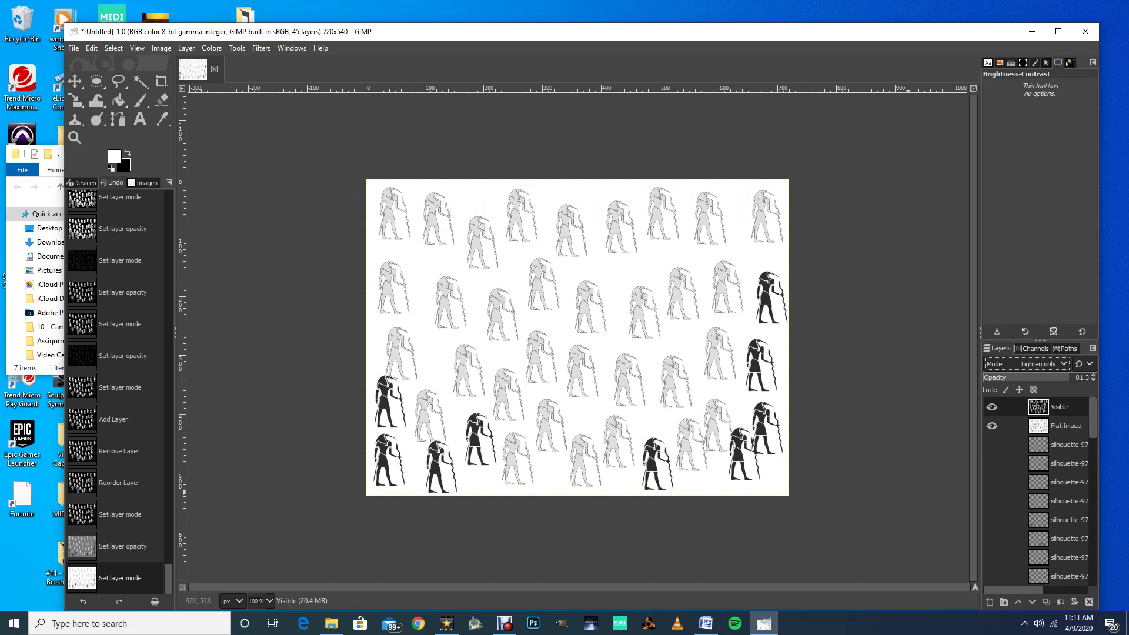
- Compare the image with Flat Image hidden and shown, and try the Screen blend mode on the Visible layer
left_click(991, 425)
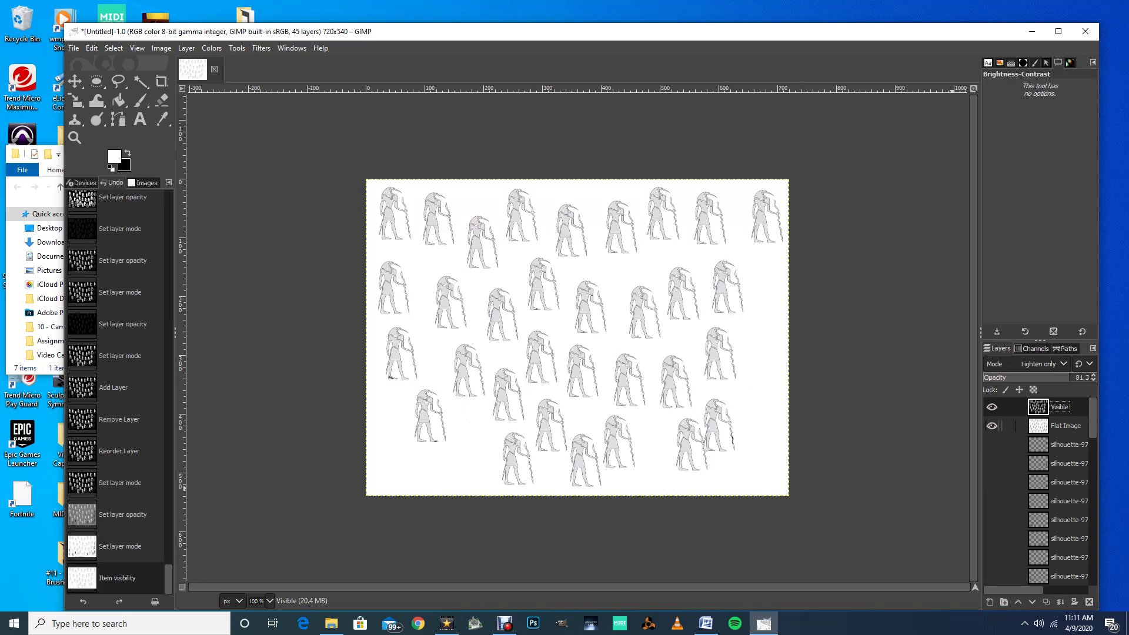
left_click(992, 425)
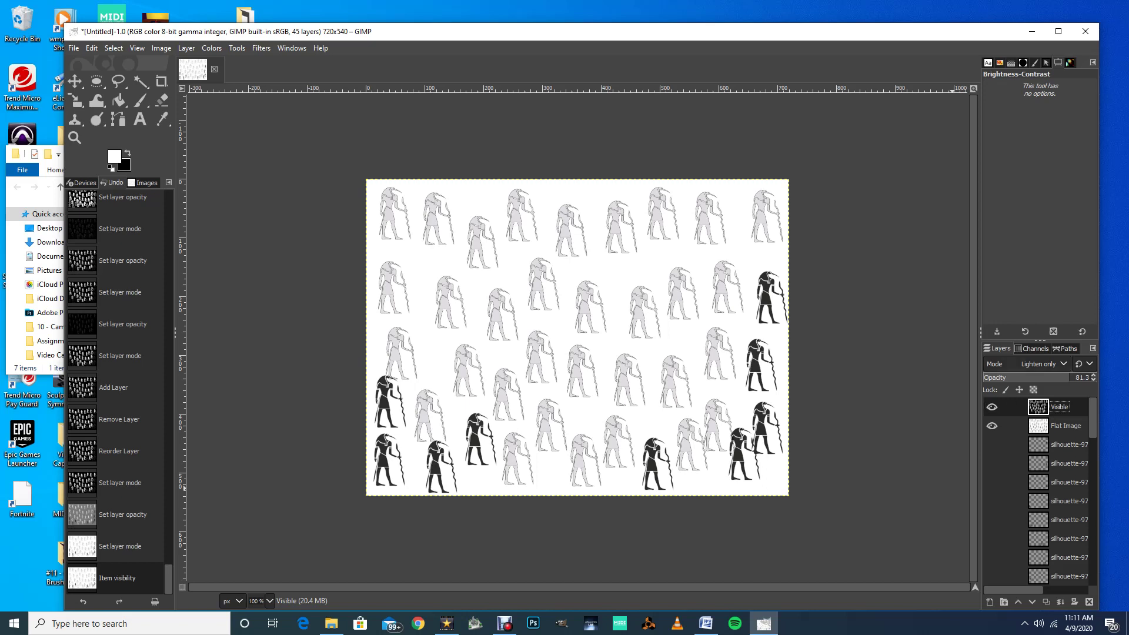
left_click(1041, 364)
left_click(1043, 404)
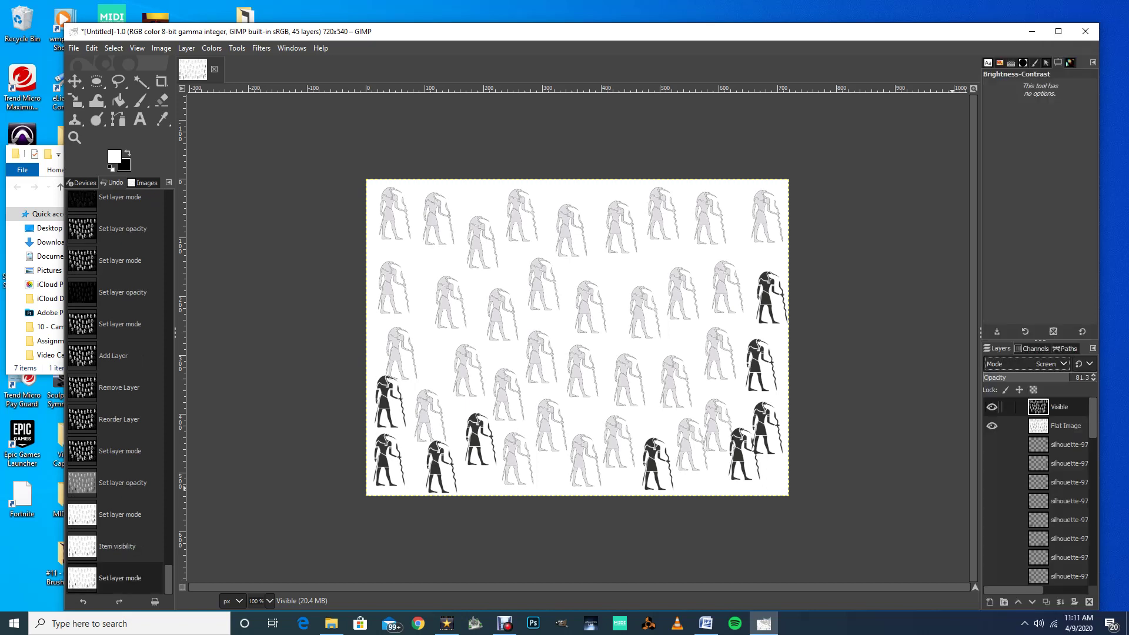
left_click(1041, 364)
left_click(1044, 403)
- Set the Visible layer's blend mode to Multiply and create a new layer from the visible result
left_click(1040, 364)
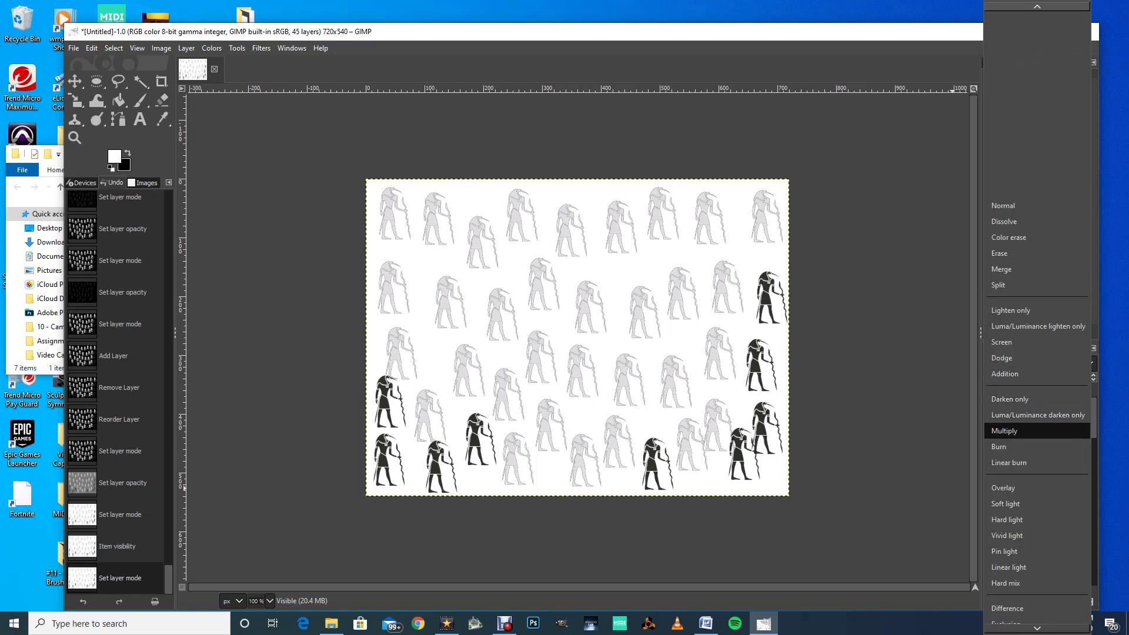
left_click(1044, 430)
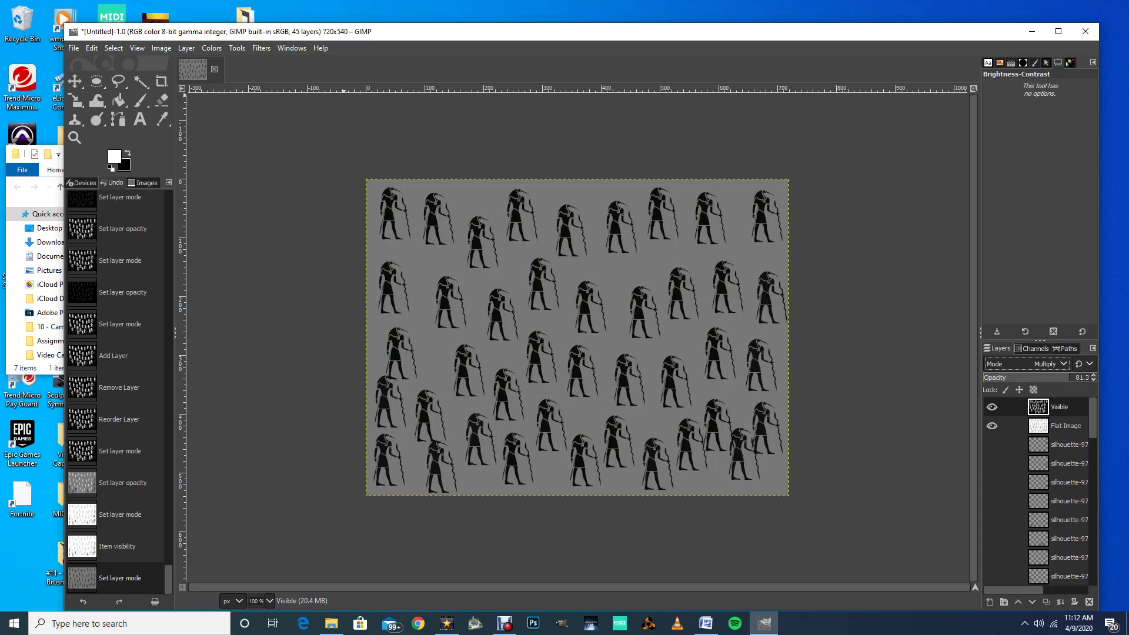
left_click(187, 49)
key("Down")
key("Down")
key("Return")
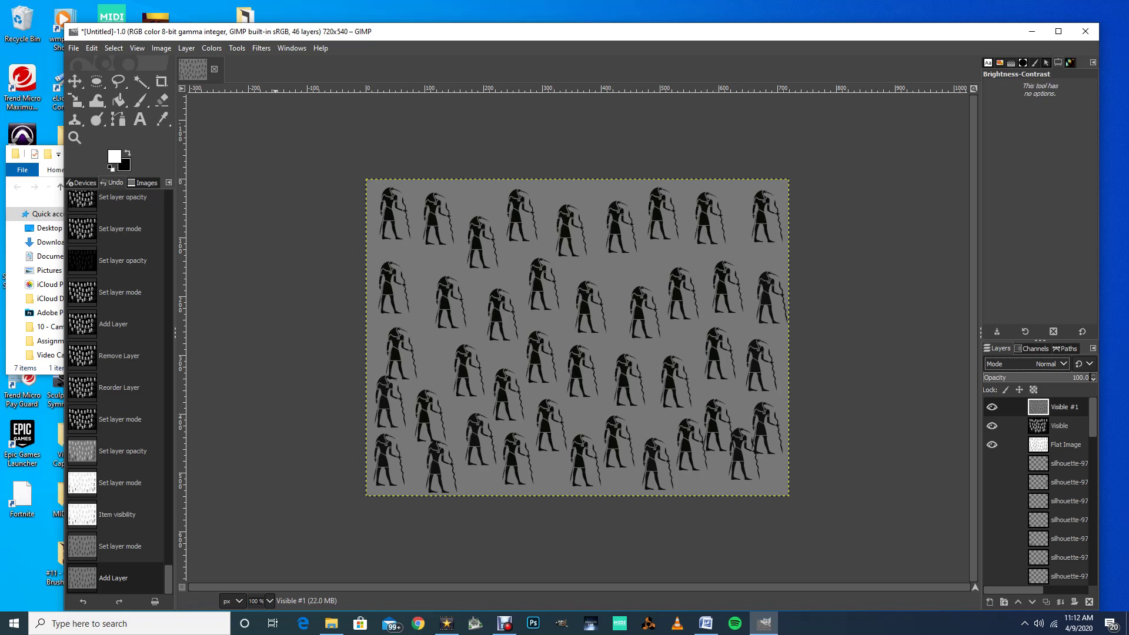
- Start the Edge filter on the Visible #1 layer with amount 1.916, try Prewitt compass, and choose the Differential algorithm
left_click(261, 48)
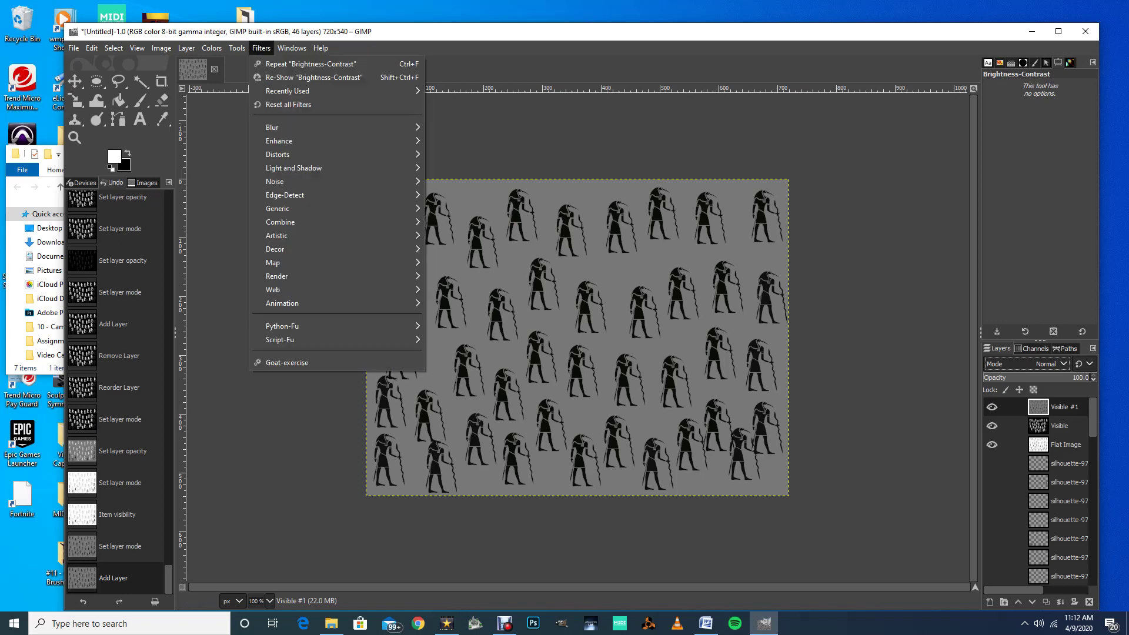
mouse_move(285, 195)
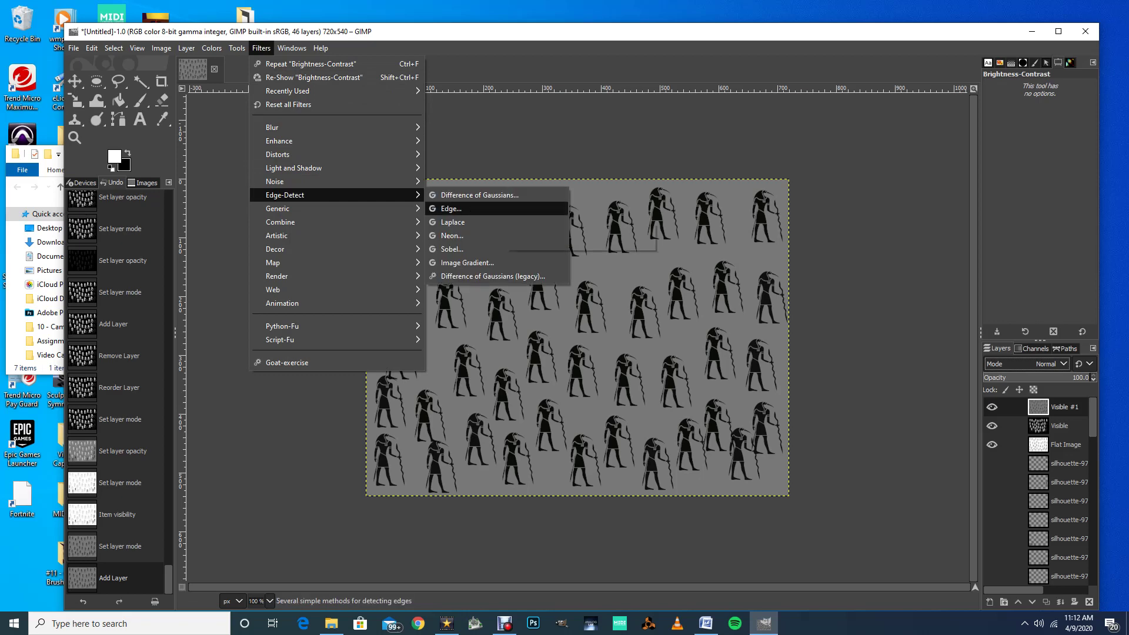
key("Return")
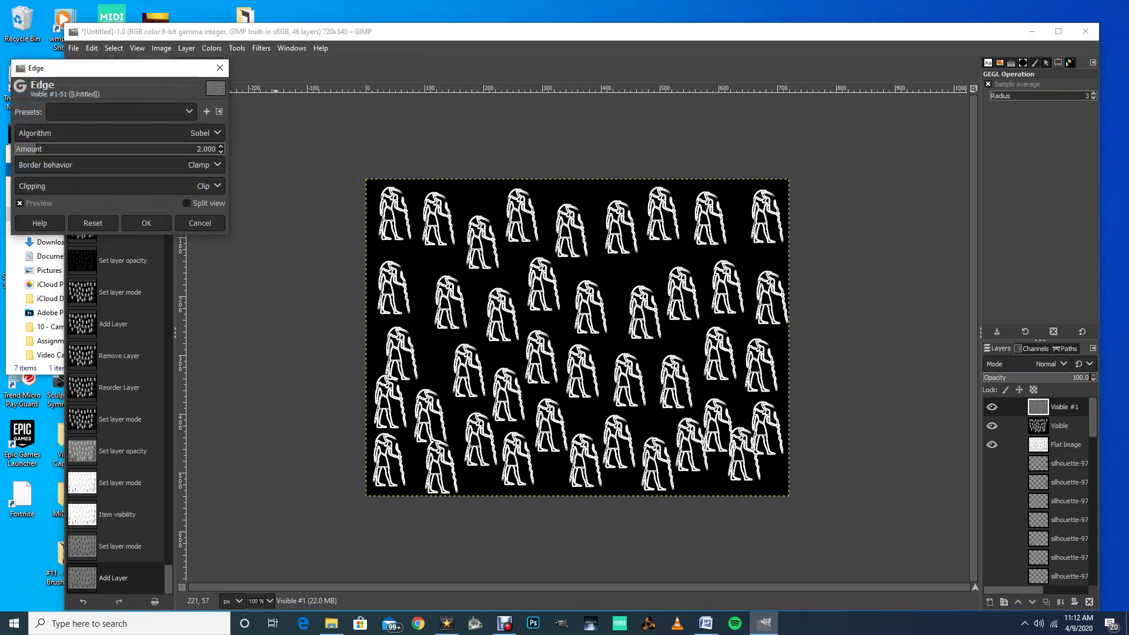
left_click_drag(44, 148, 13, 147)
left_click(34, 148)
left_click(35, 133)
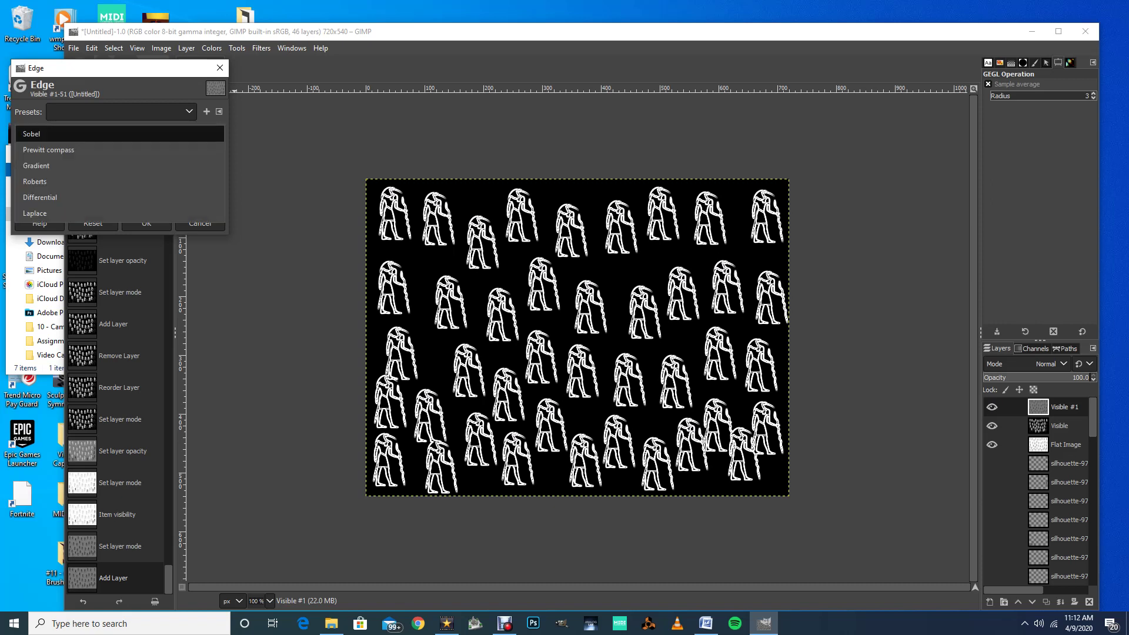
left_click(35, 150)
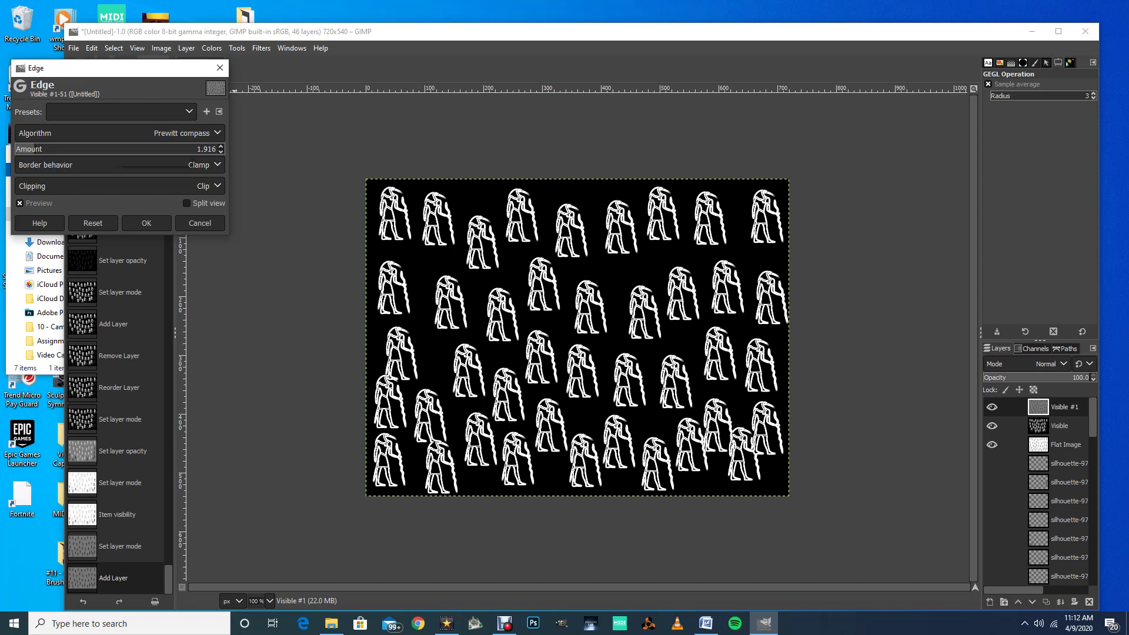
left_click(35, 133)
left_click(35, 181)
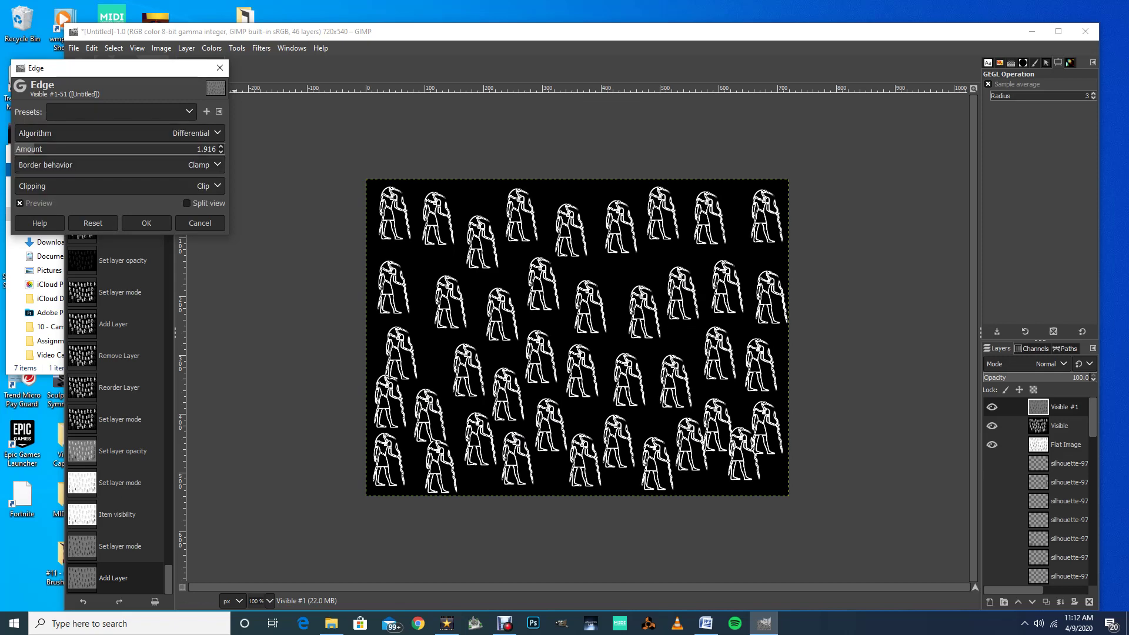
- Set the Edge amount to 1.523, border behavior to Black and clipping to Adjust, and apply the filter
left_click_drag(34, 148, 25, 149)
left_click(35, 165)
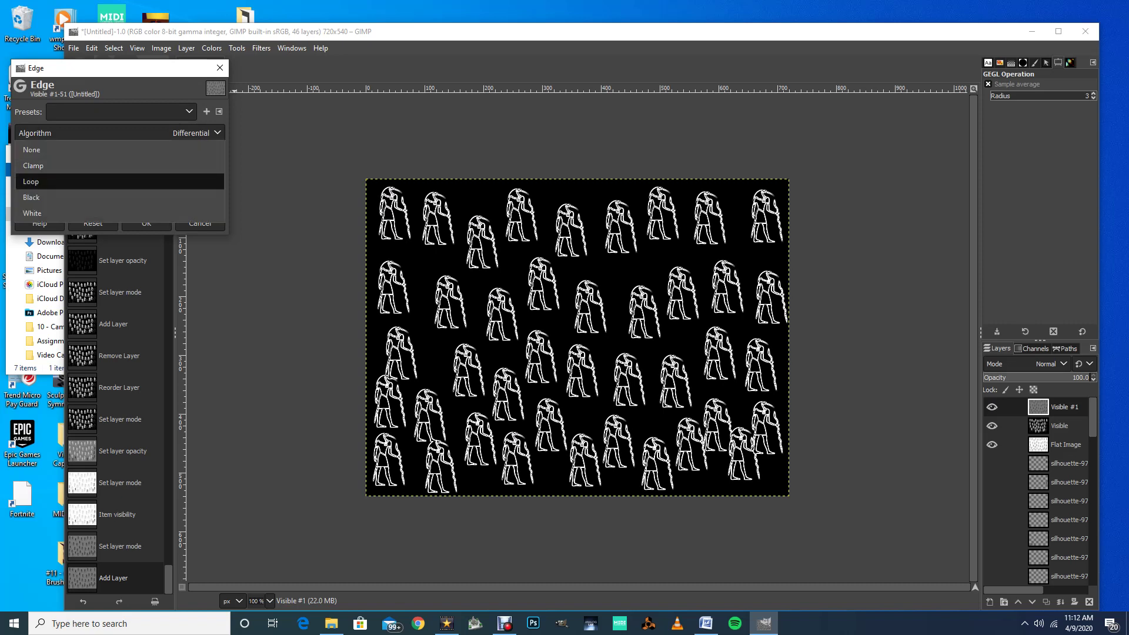
left_click(35, 181)
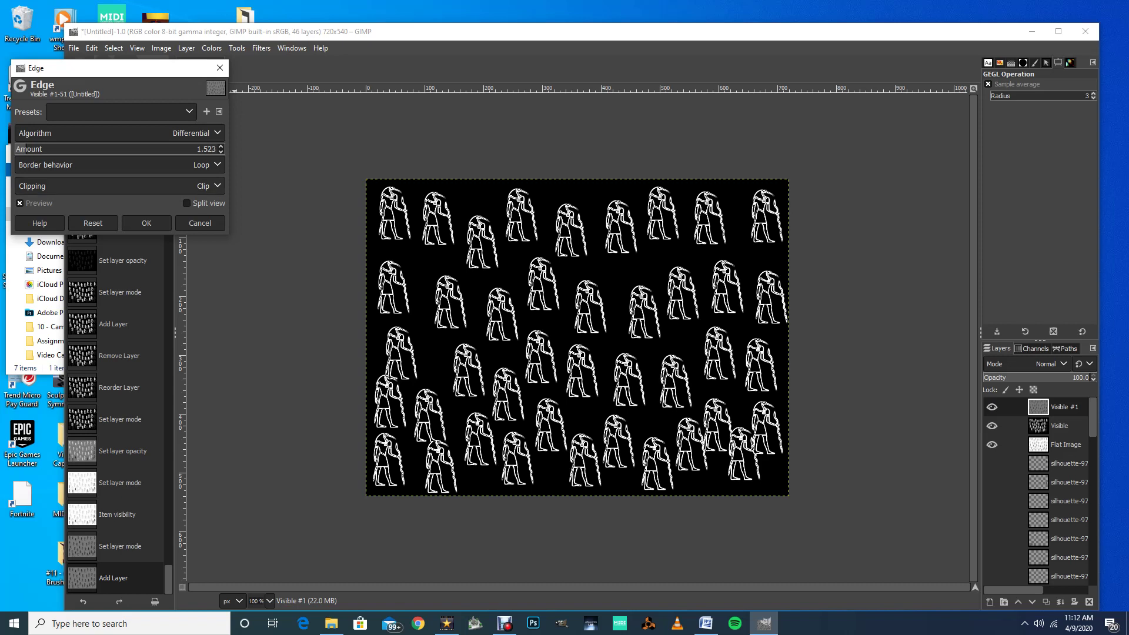
left_click(35, 164)
left_click(35, 179)
left_click(35, 186)
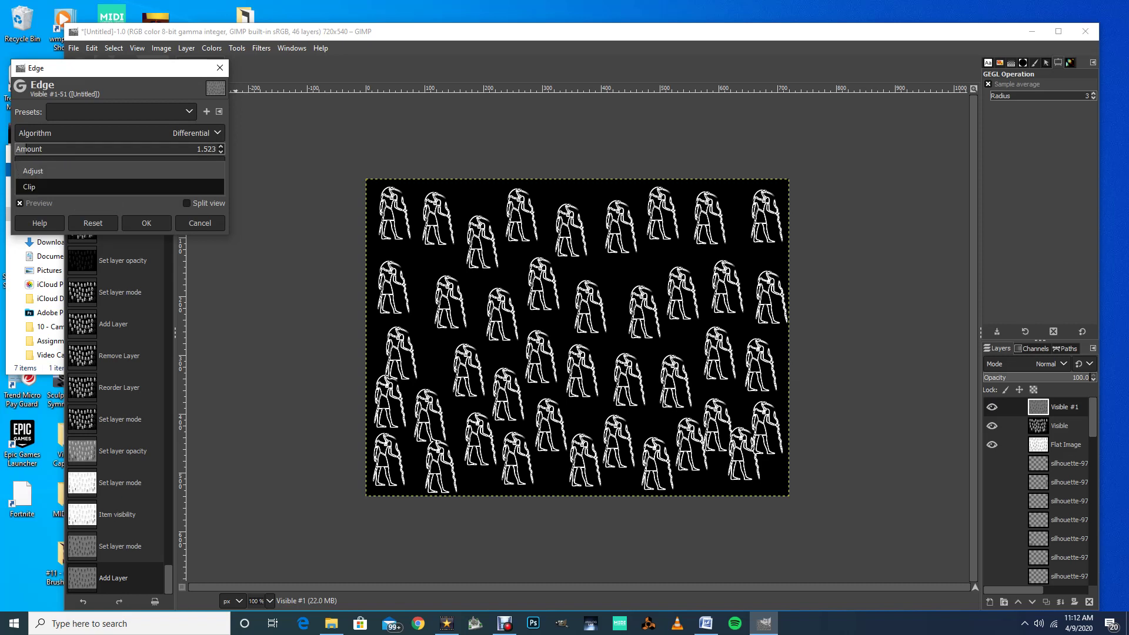
left_click(35, 171)
left_click(138, 186)
left_click(139, 186)
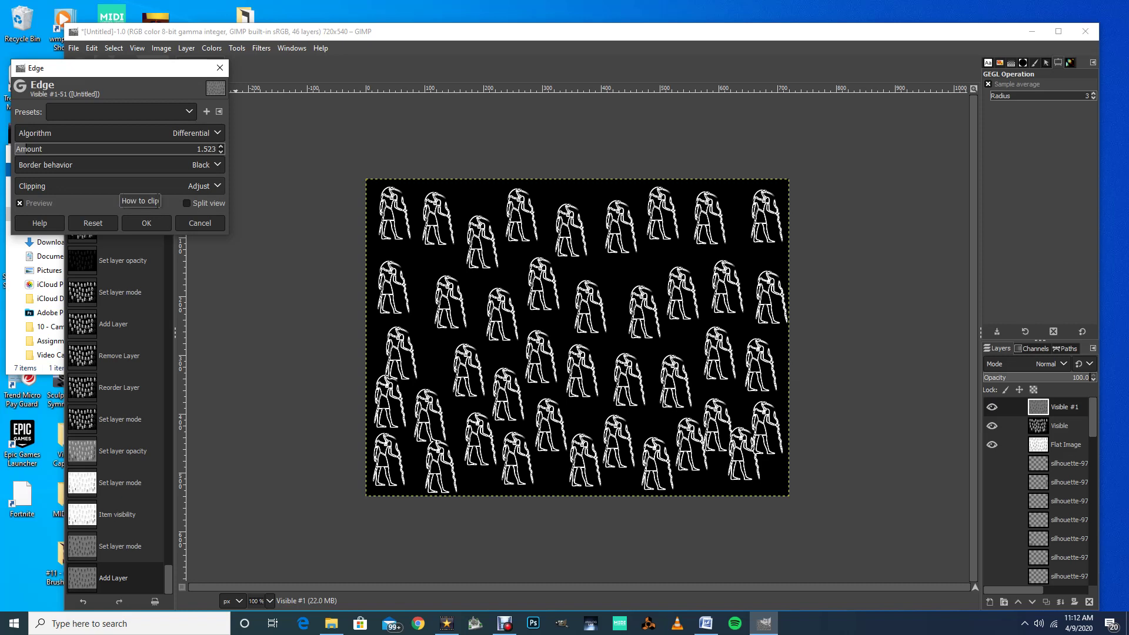
left_click(146, 223)
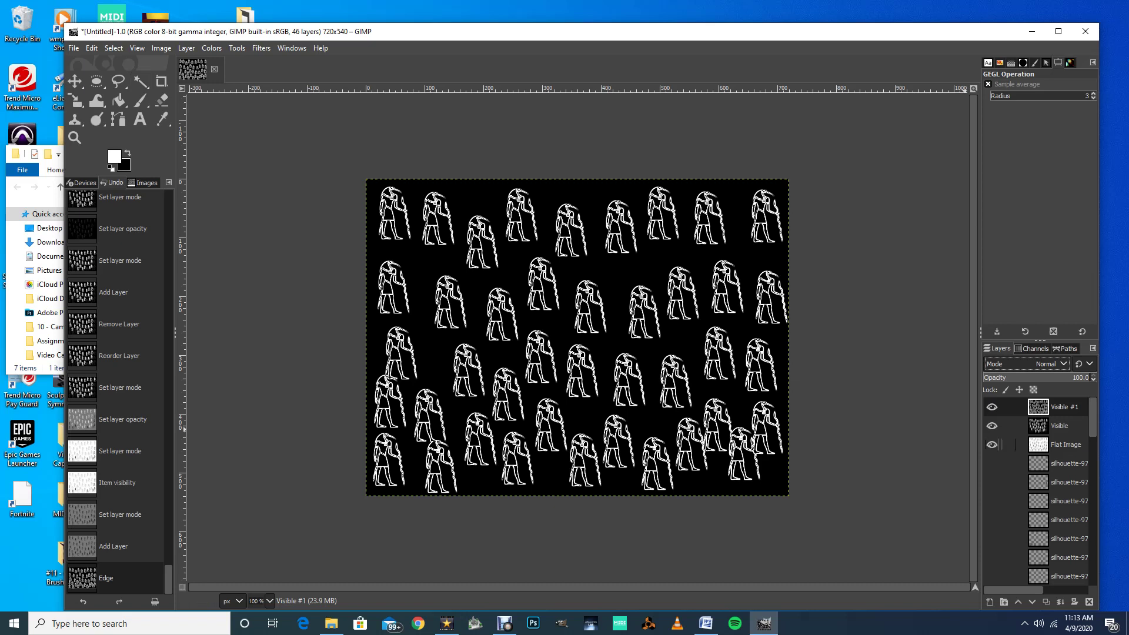
- Offset the Visible #1 layer by half its width and height (X 360, Y 270 px) with wrap around
left_click(1064, 407)
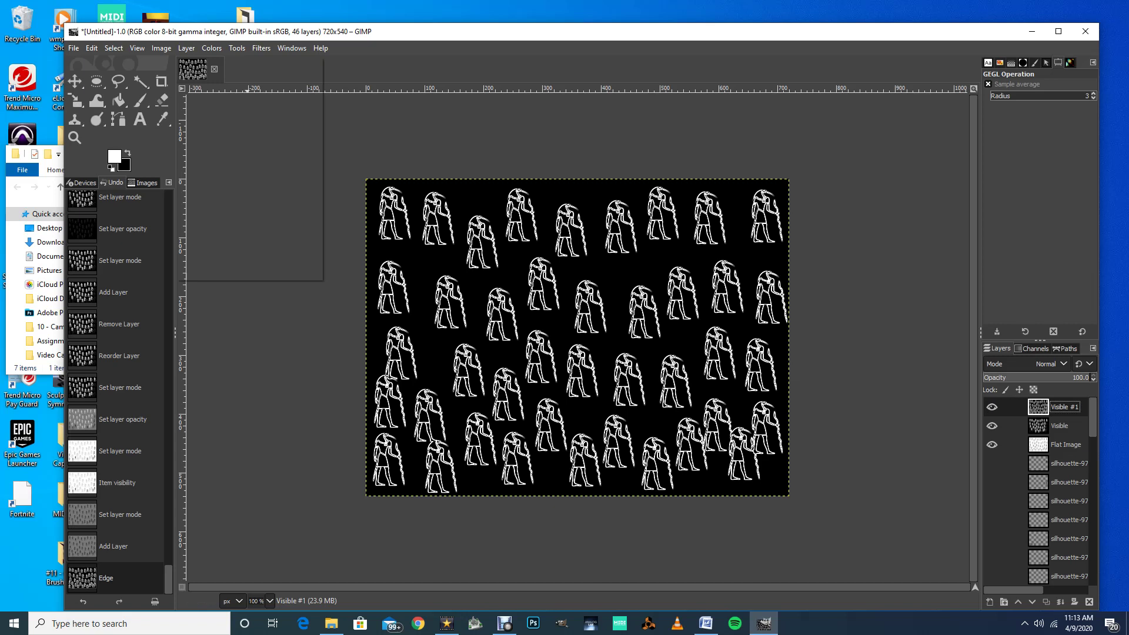
left_click(187, 48)
mouse_move(247, 194)
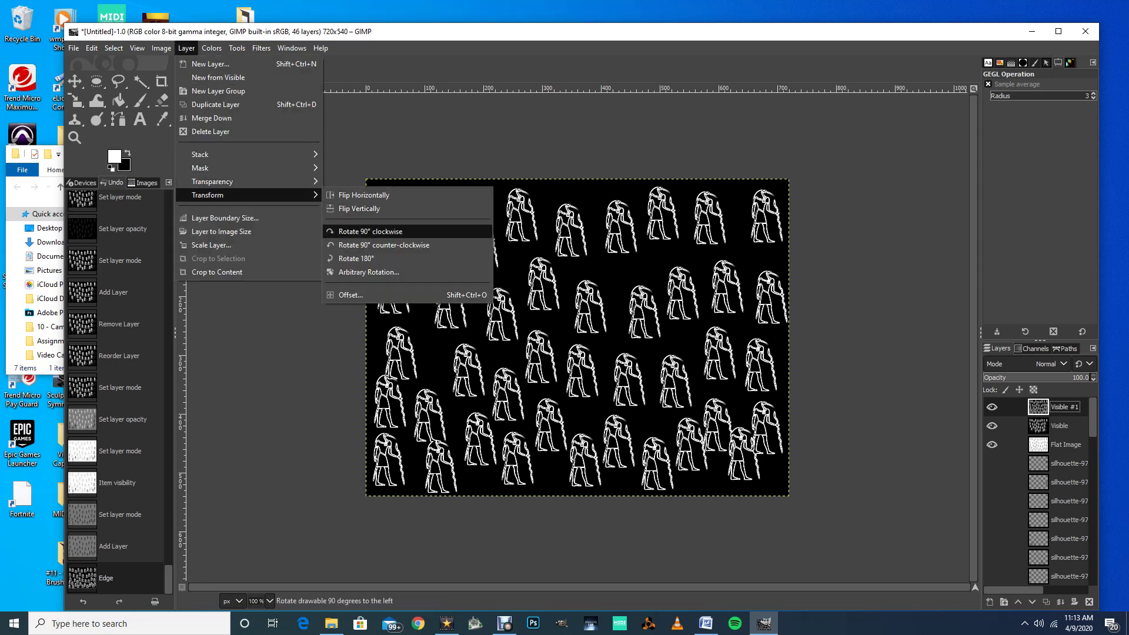
left_click(350, 295)
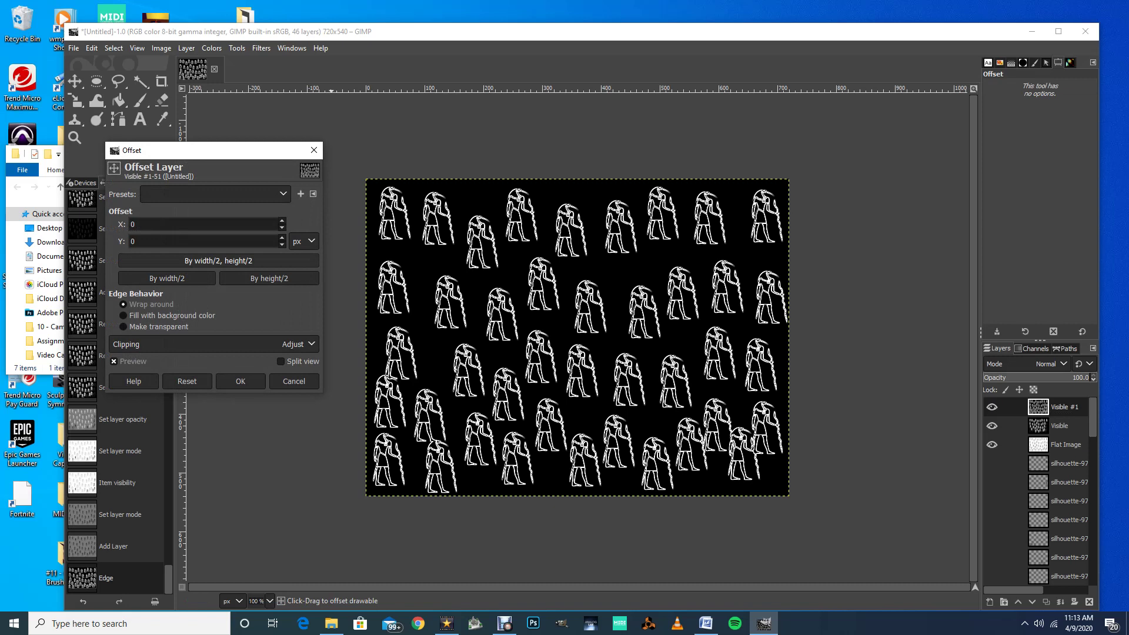
left_click(218, 261)
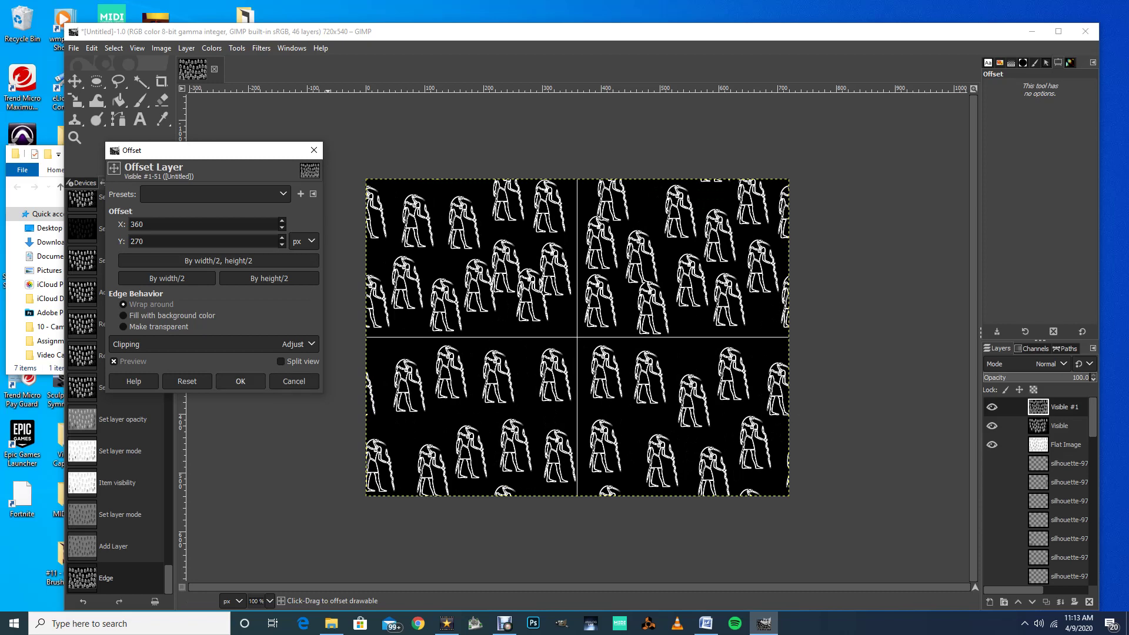
left_click(244, 379)
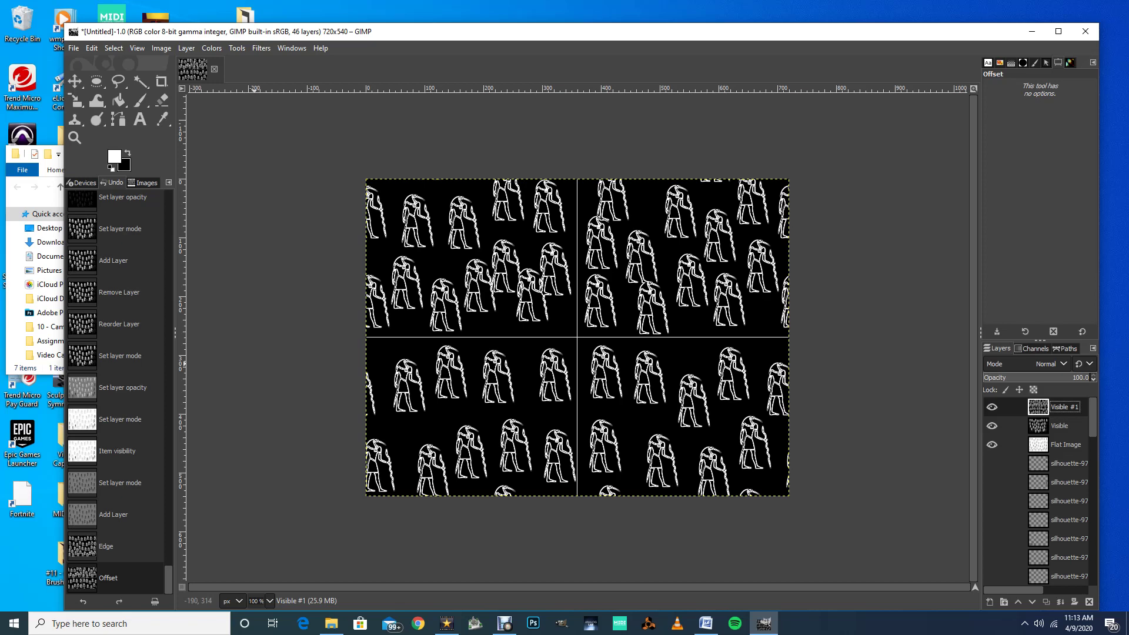
- Set the Paintbrush size to 11 and try a short stroke over the horizontal seam line, undoing it
key("z")
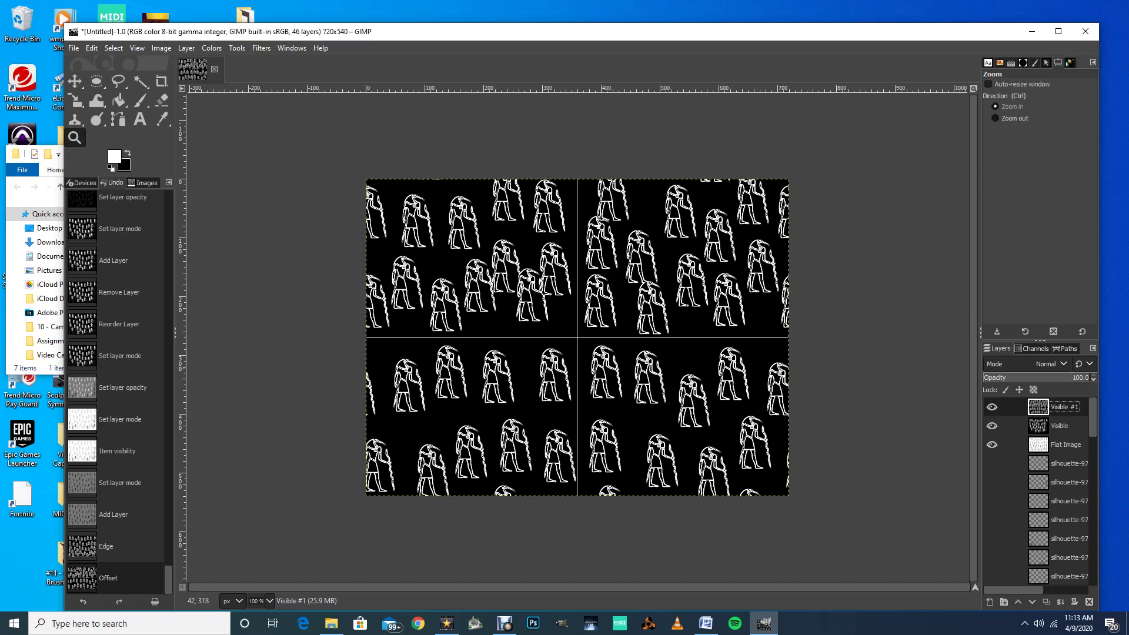
left_click(442, 376)
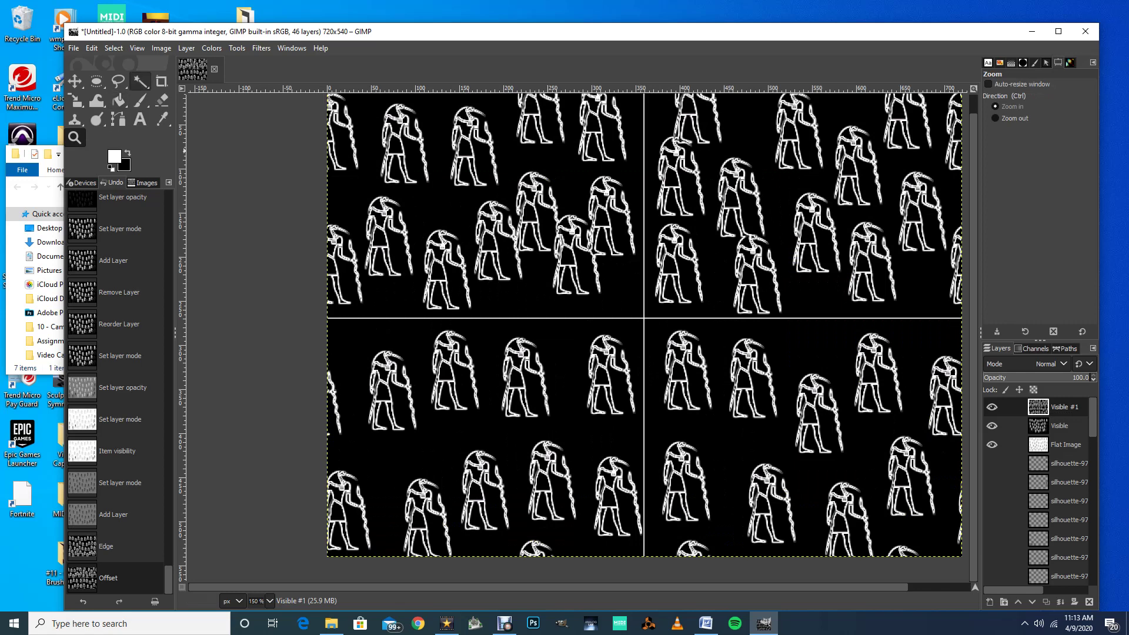
left_click(140, 100)
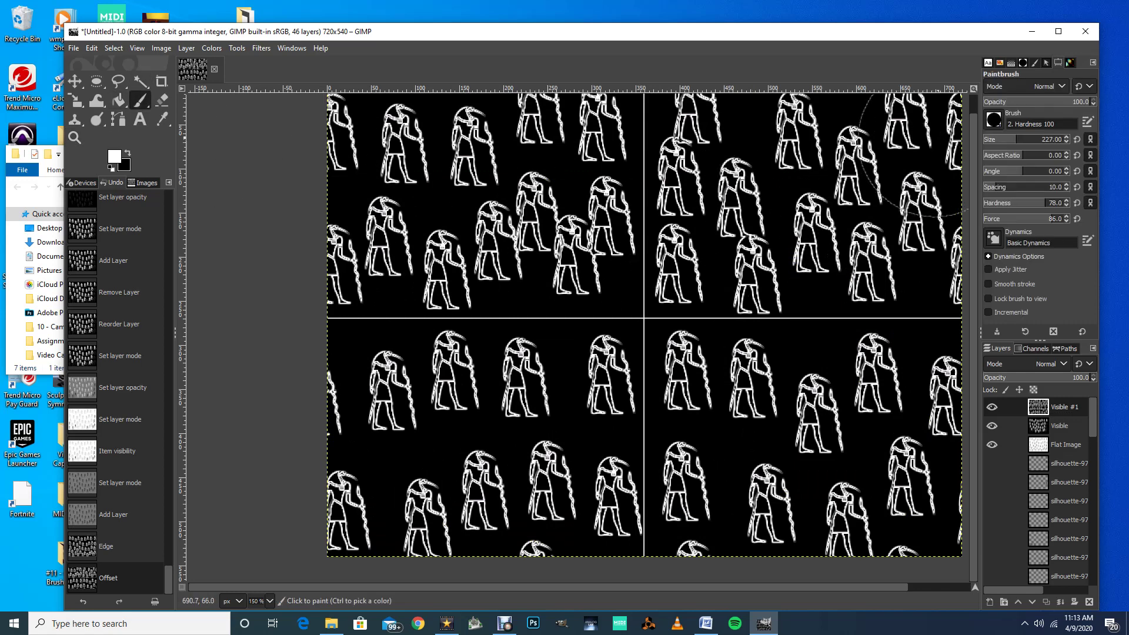
left_click(993, 139)
left_click(988, 140)
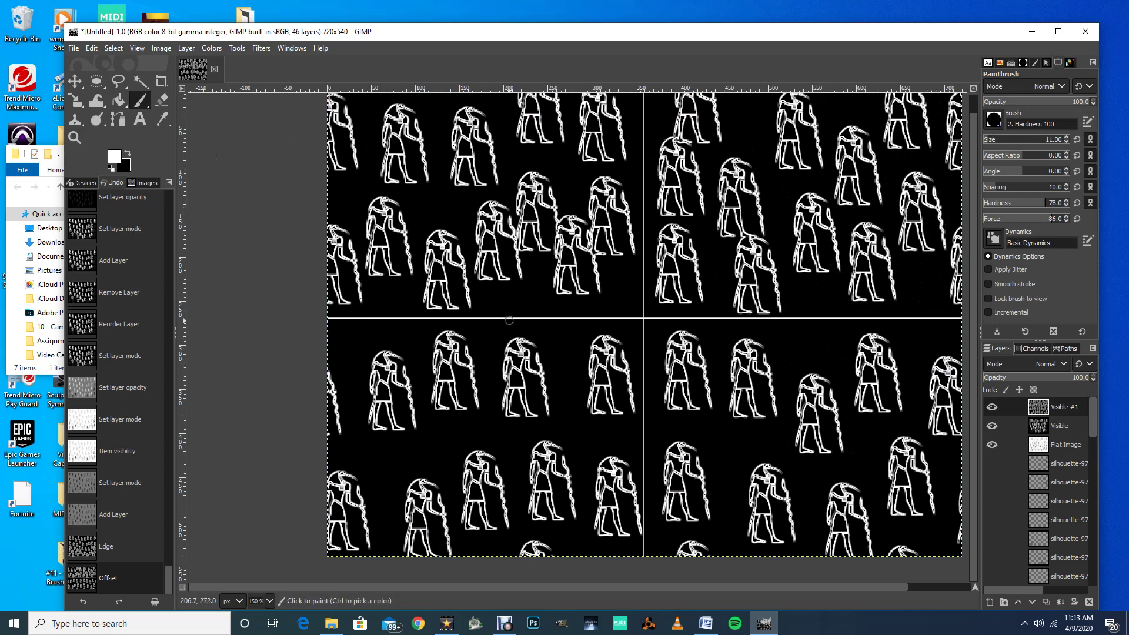
left_click_drag(510, 314, 534, 317)
key("ctrl+z")
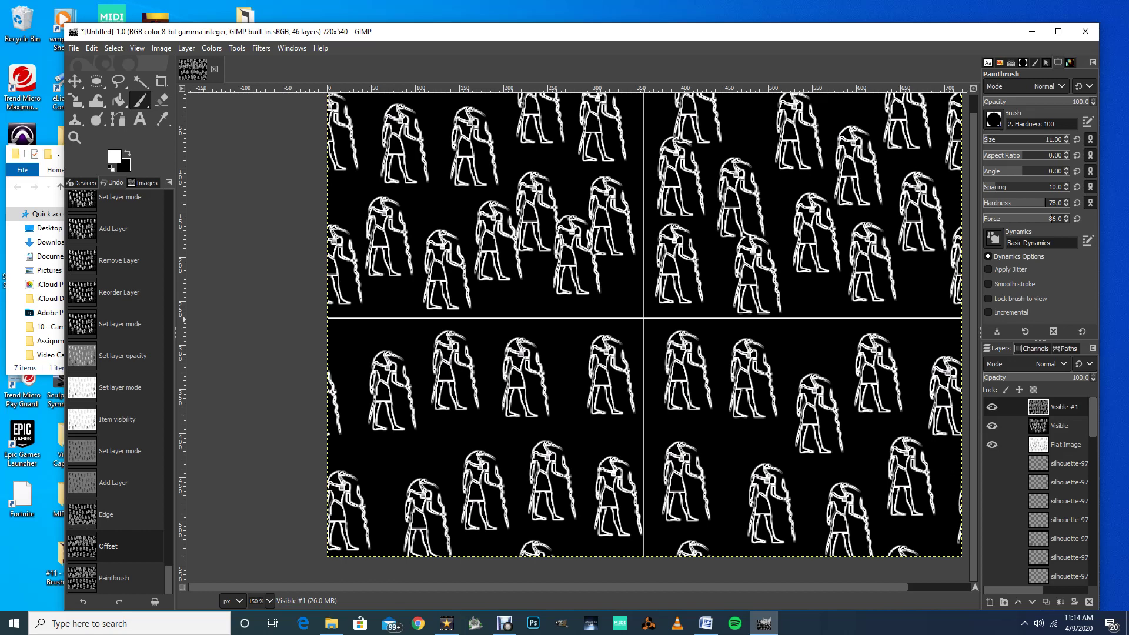
- Clone black background from just below the horizontal seam line over the line's far left end
left_click(75, 119)
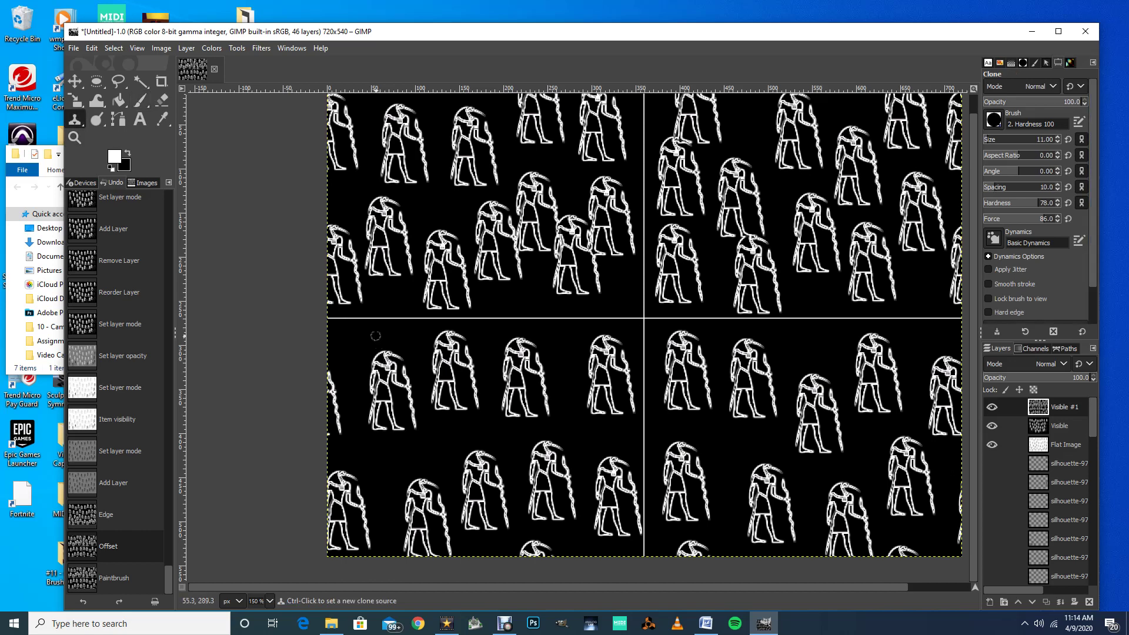
left_click(340, 332, "ctrl")
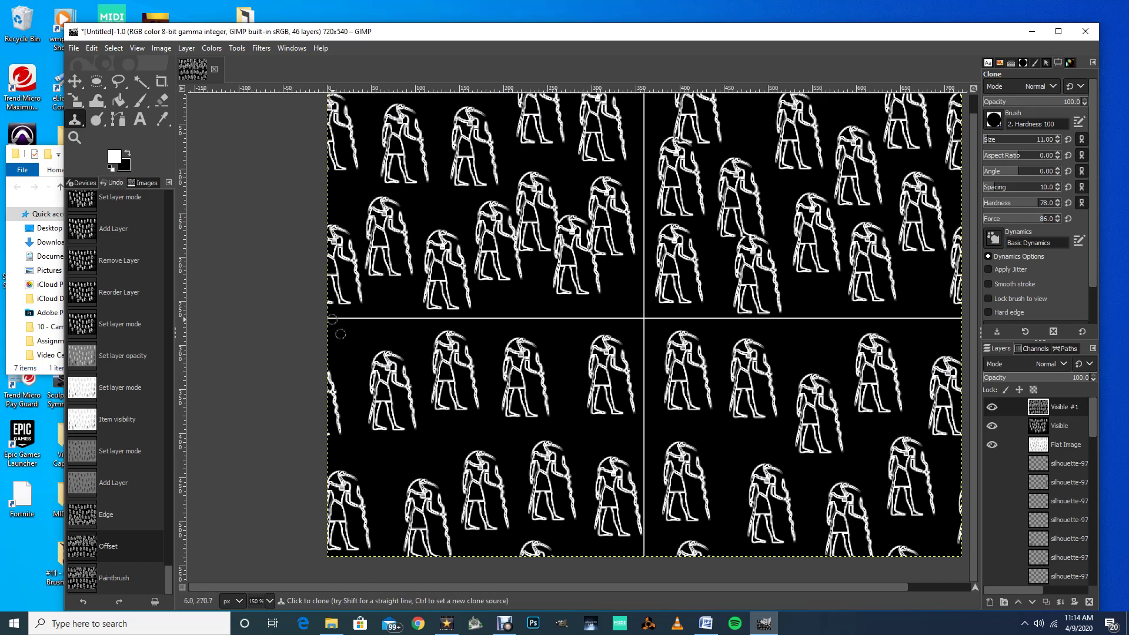
left_click(340, 334)
left_click(340, 334)
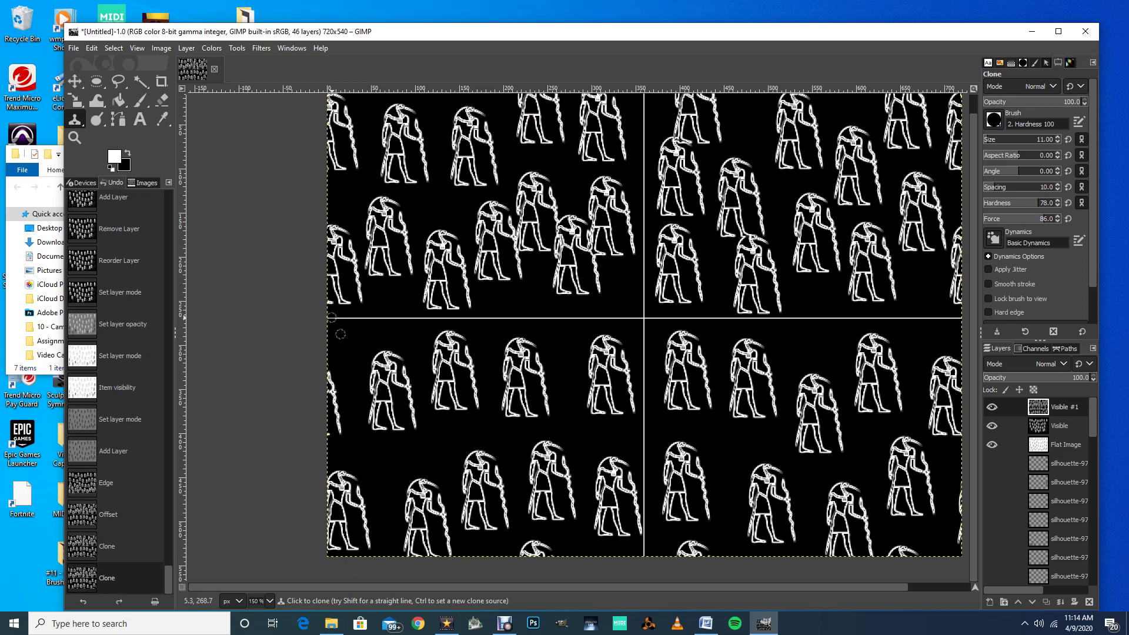
left_click(340, 334)
left_click(341, 334)
left_click(341, 334)
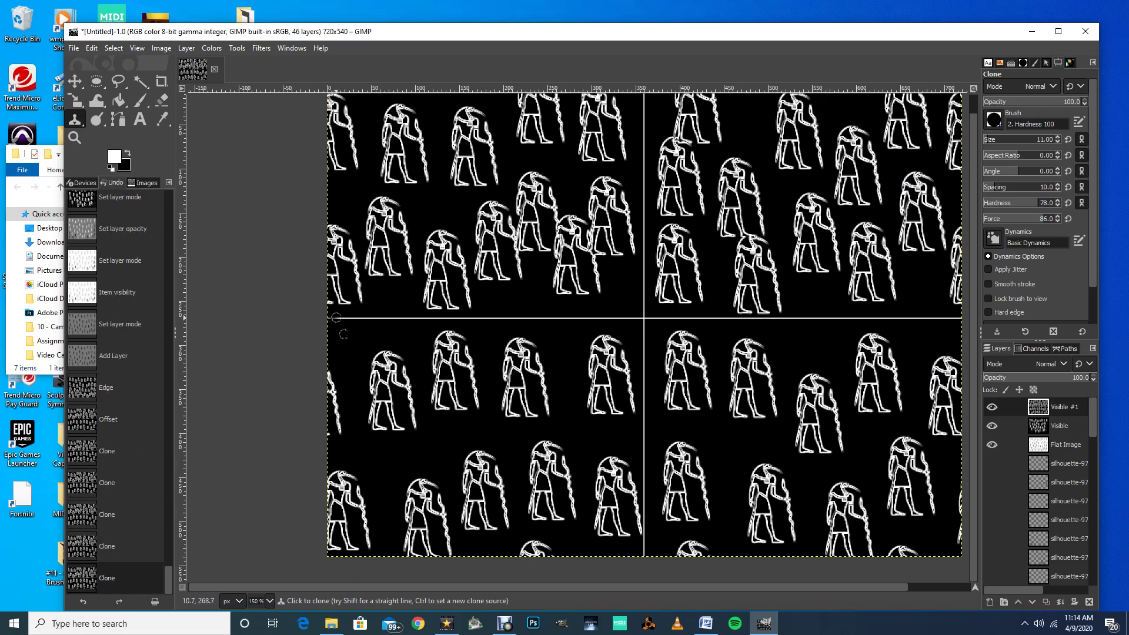
- Undo the trial clone stroke toward the first figure and clone black background over a short piece of the horizontal seam at its left end
mouse_move(370, 338)
left_mouse_down()
mouse_move(453, 338)
mouse_move(461, 320)
left_mouse_up()
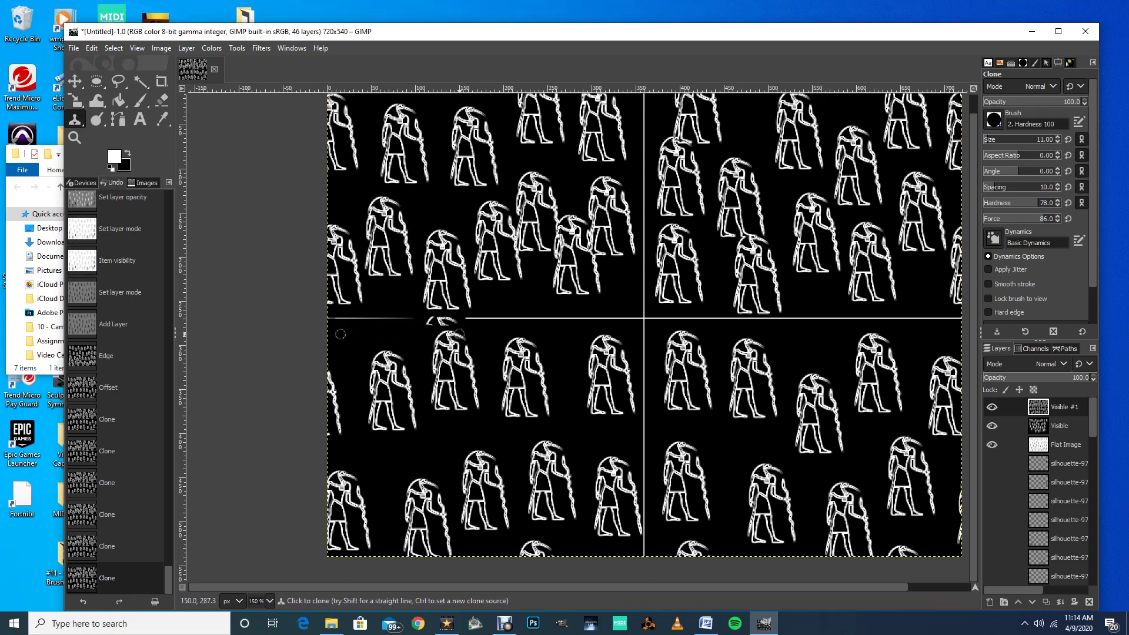
key("ctrl+z")
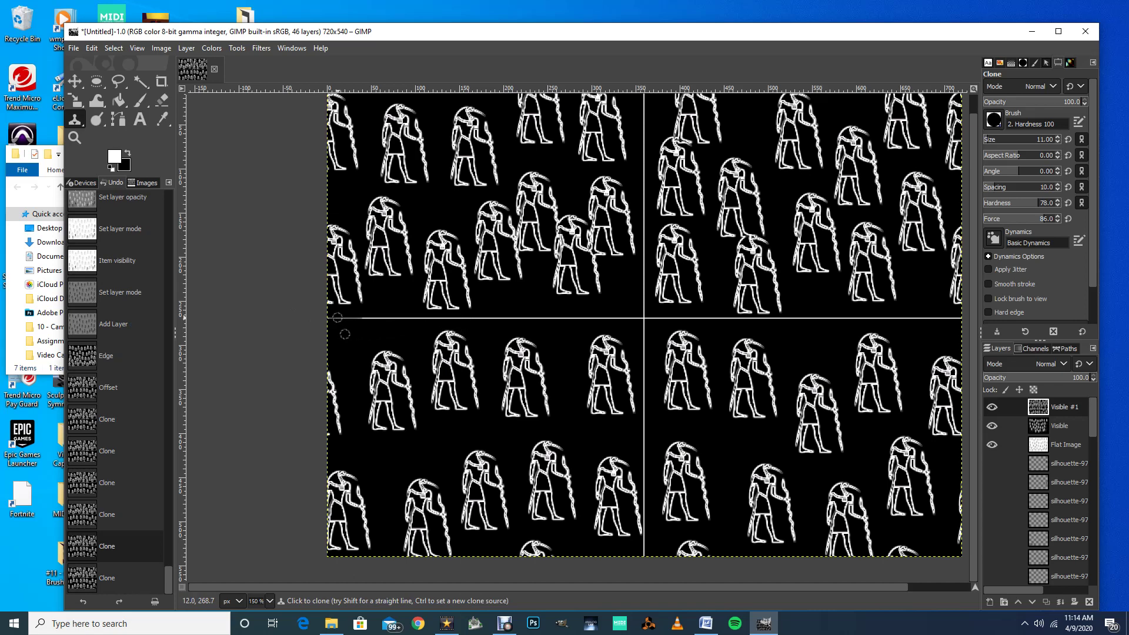
mouse_move(349, 320)
left_mouse_down()
mouse_move(337, 320)
mouse_move(349, 328)
left_mouse_up()
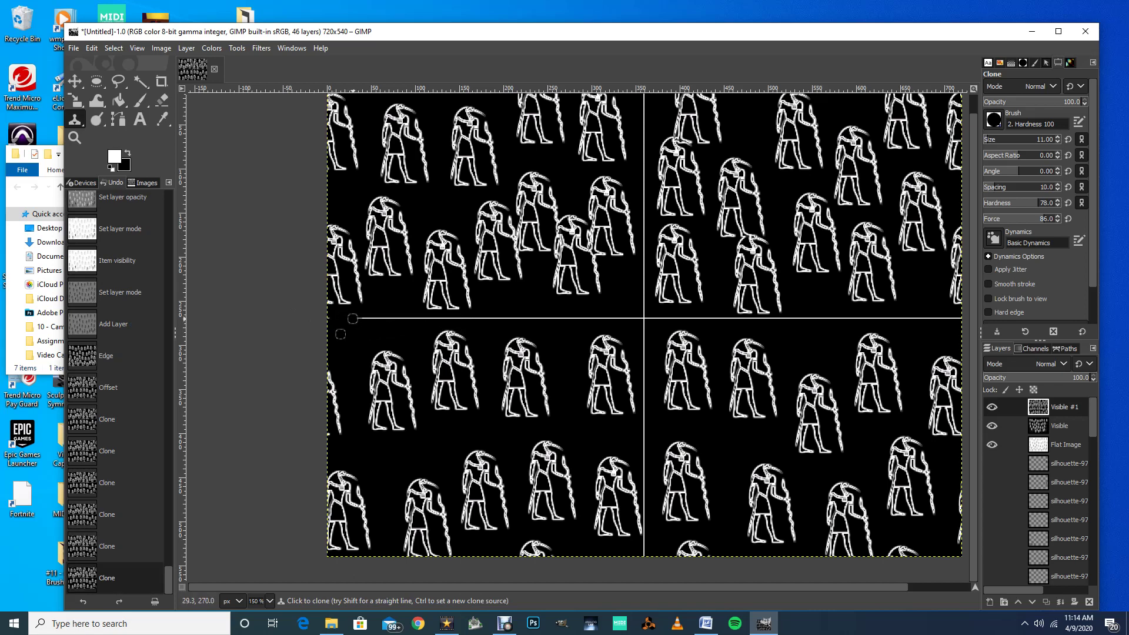
- Try to clone background in one straight line along the horizontal seam up to the vertical seam, and undo it
key("shift")
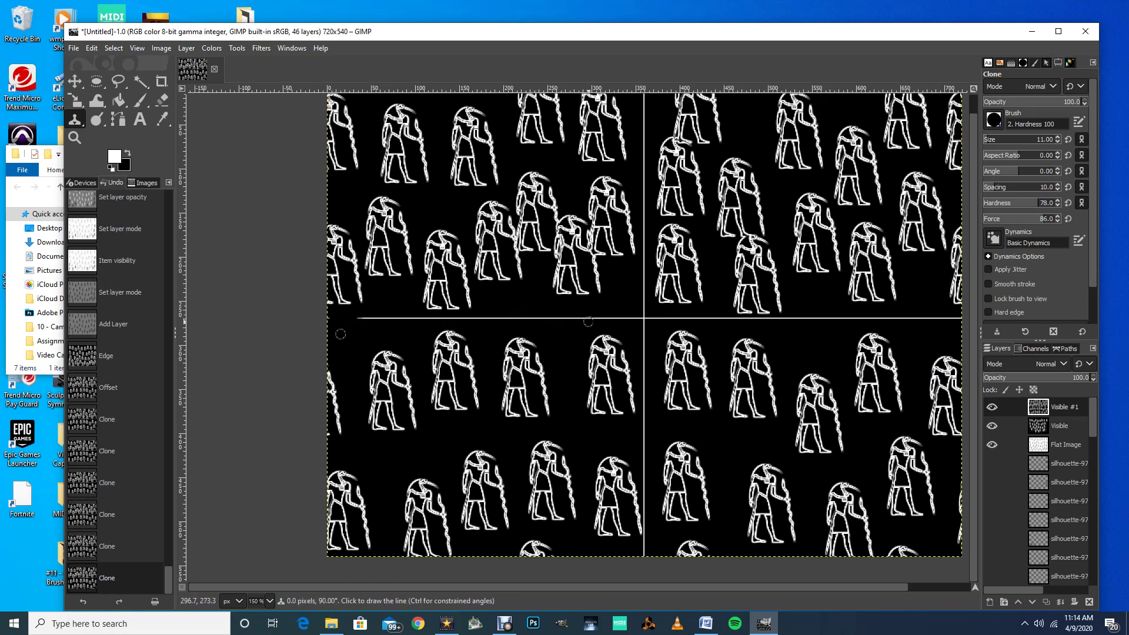
left_click(635, 316, "shift")
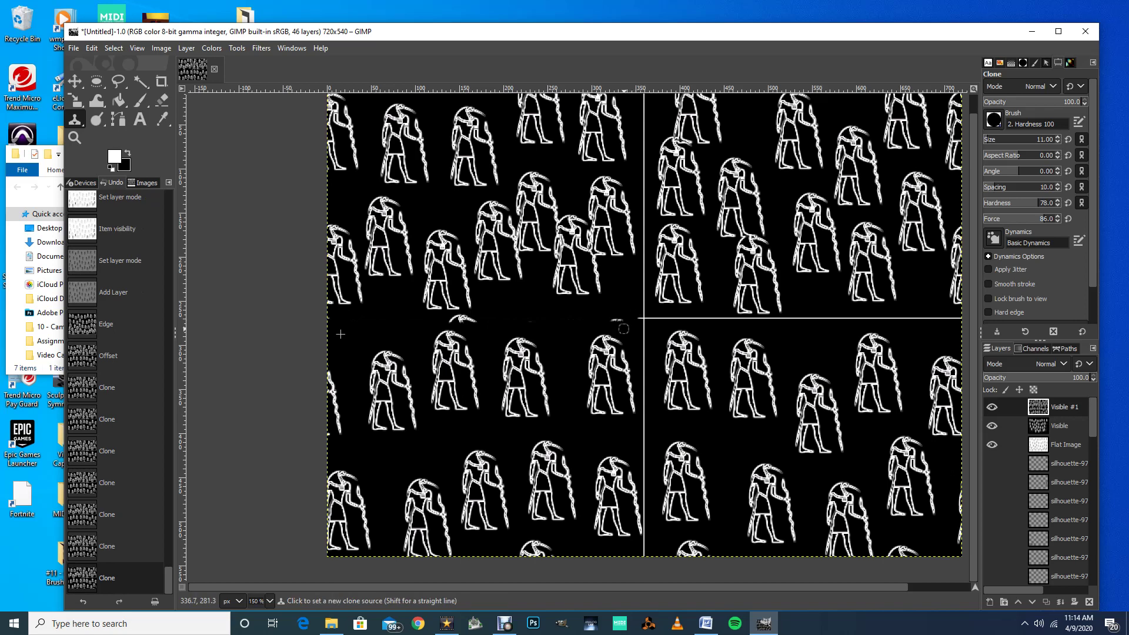
key("ctrl+z")
- Switch to the Paintbrush and set its size to 19, hardness to 100 and force to 100
key("p")
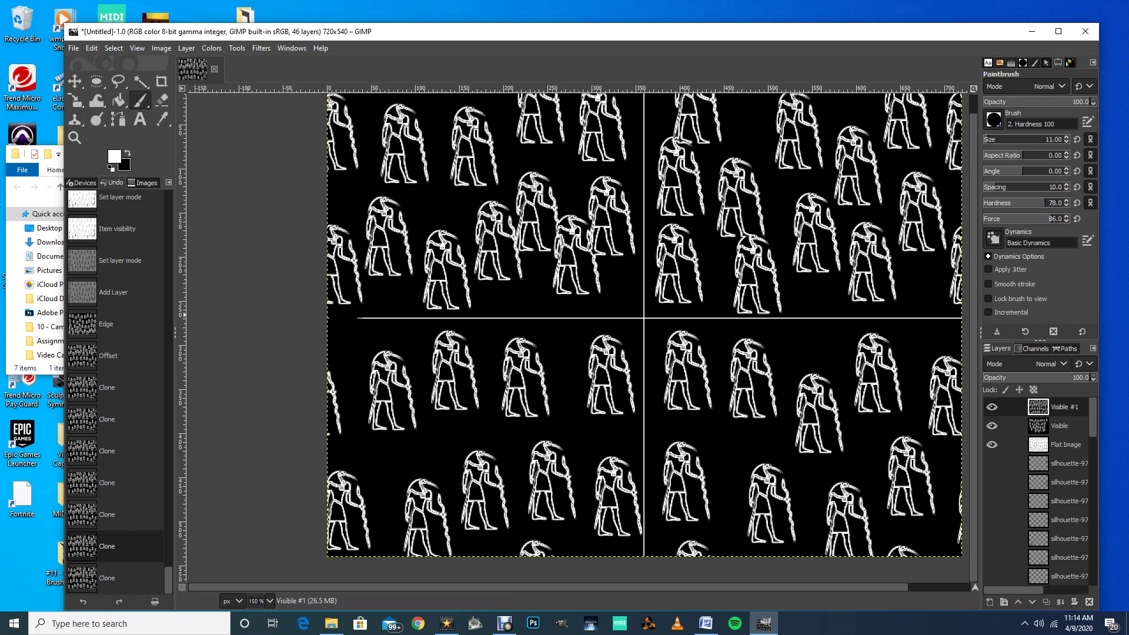
key("bracketright")
key("bracketright")
key("bracketright")
key("bracketright")
key("bracketright")
key("bracketright")
key("bracketright")
key("bracketright")
key("bracketright")
key("bracketright")
key("bracketright")
key("bracketright")
key("bracketright")
key("bracketright")
key("bracketright")
key("bracketright")
key("bracketright")
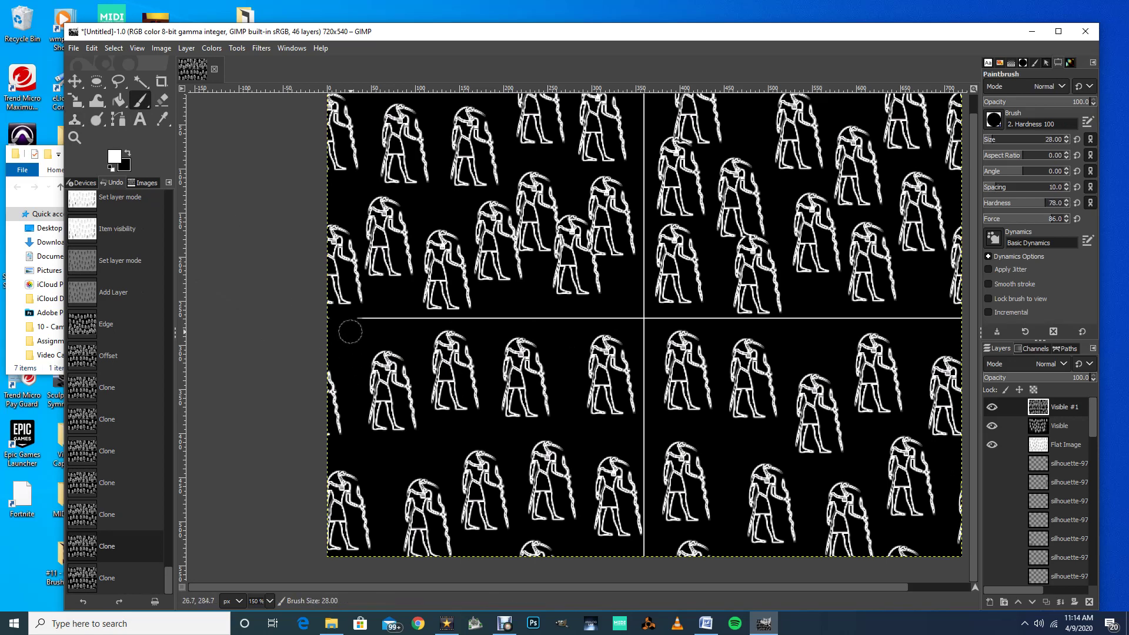
key("bracketleft")
key("bracketleft")
key("bracketleft")
key("bracketleft")
key("bracketleft")
key("bracketleft")
key("bracketleft")
key("bracketleft")
key("bracketleft")
mouse_move(1045, 203)
left_mouse_down()
mouse_move(1065, 204)
mouse_move(1066, 219)
left_mouse_up()
- Undo the trial white stroke over the horizontal seam and swap the colors so the foreground is black
left_click_drag(391, 317, 379, 320)
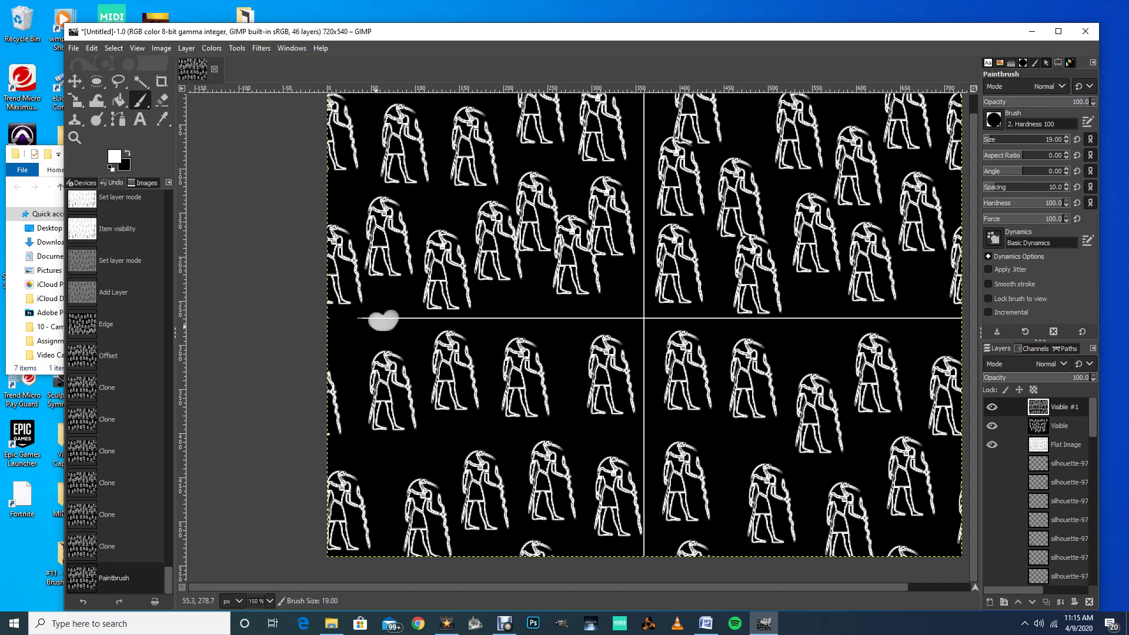
key("ctrl+z")
key("x")
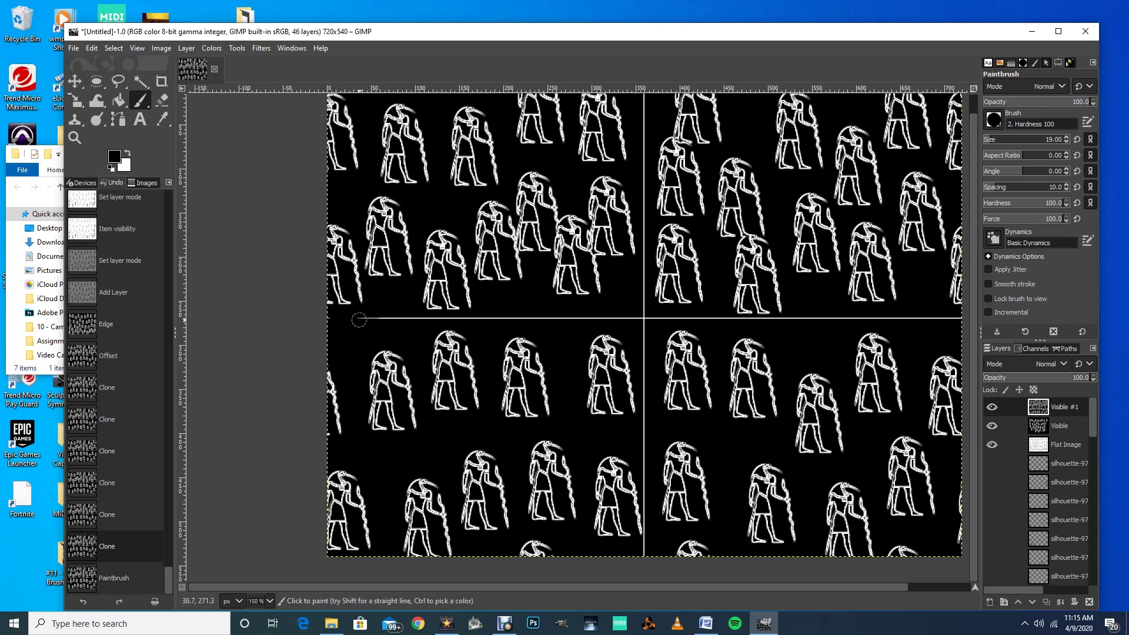
key("ctrl+y")
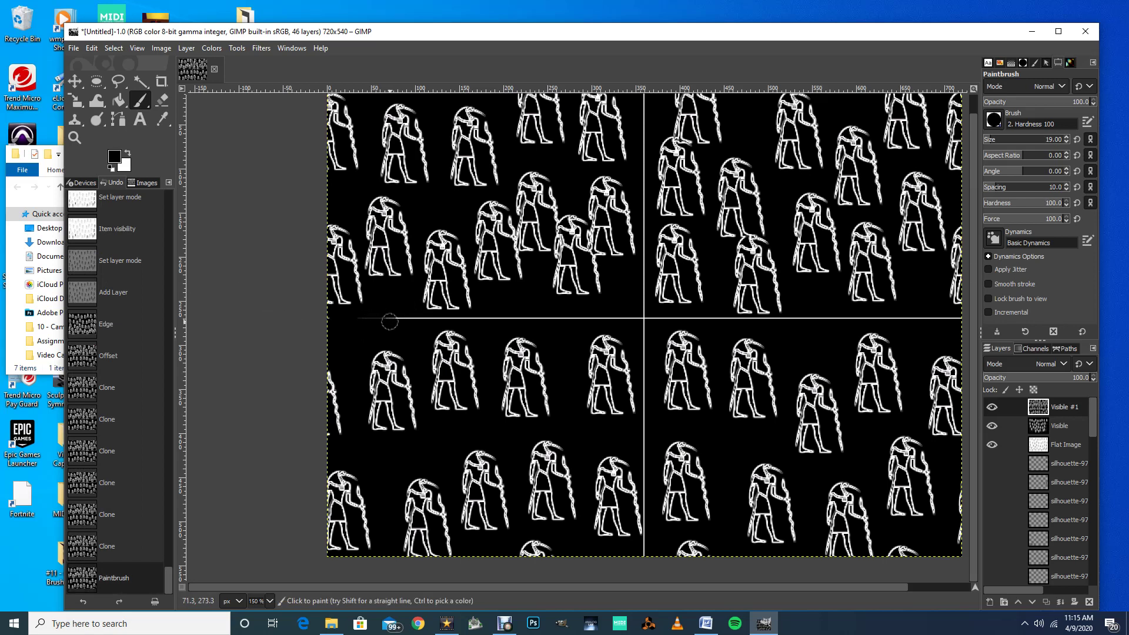
- Paint black over the remaining horizontal and vertical seam lines across the whole canvas, keeping clear of the silhouettes
mouse_move(393, 321)
left_mouse_down()
mouse_move(346, 318)
mouse_move(571, 322)
mouse_move(647, 317)
mouse_move(649, 303)
mouse_move(648, 544)
mouse_move(635, 579)
left_mouse_up()
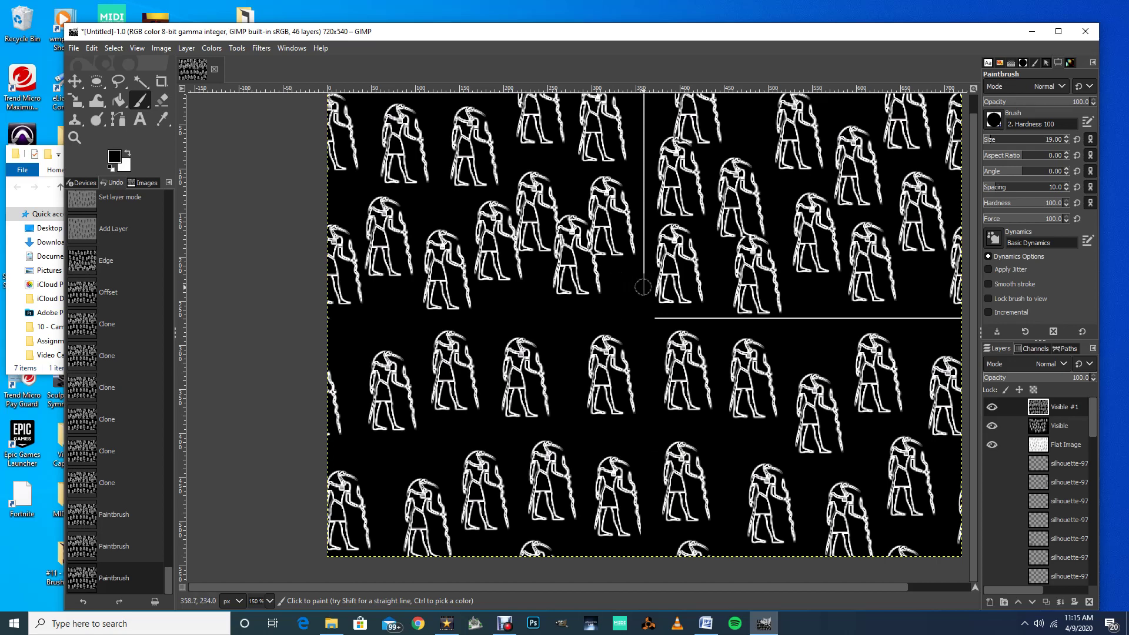
left_click_drag(642, 289, 648, 100)
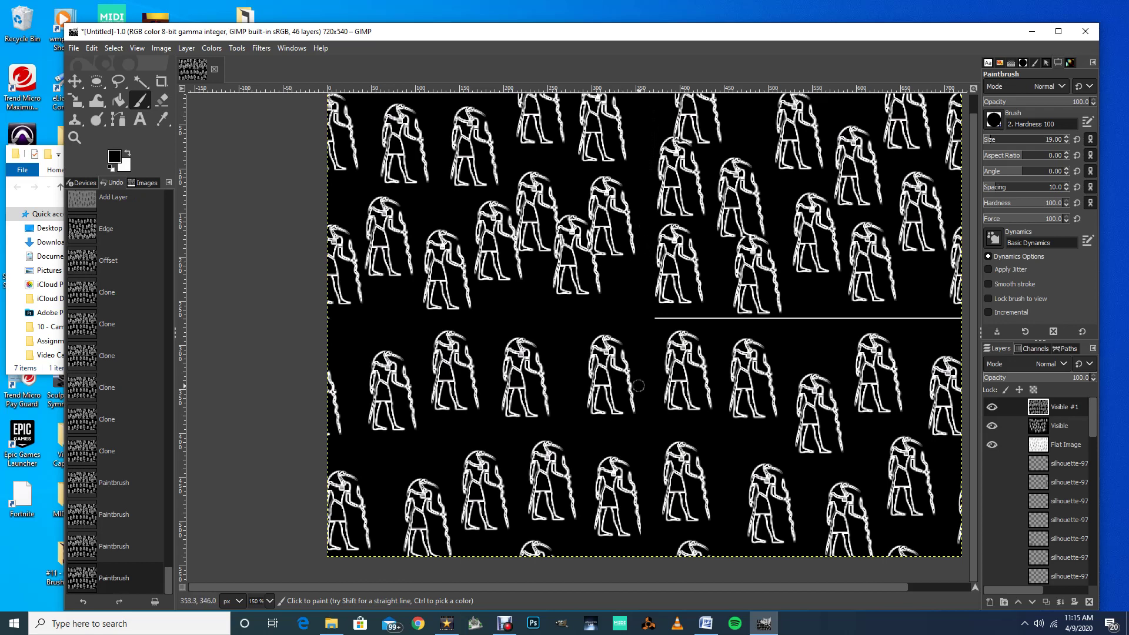
left_click(653, 318)
left_click_drag(653, 318, 973, 325)
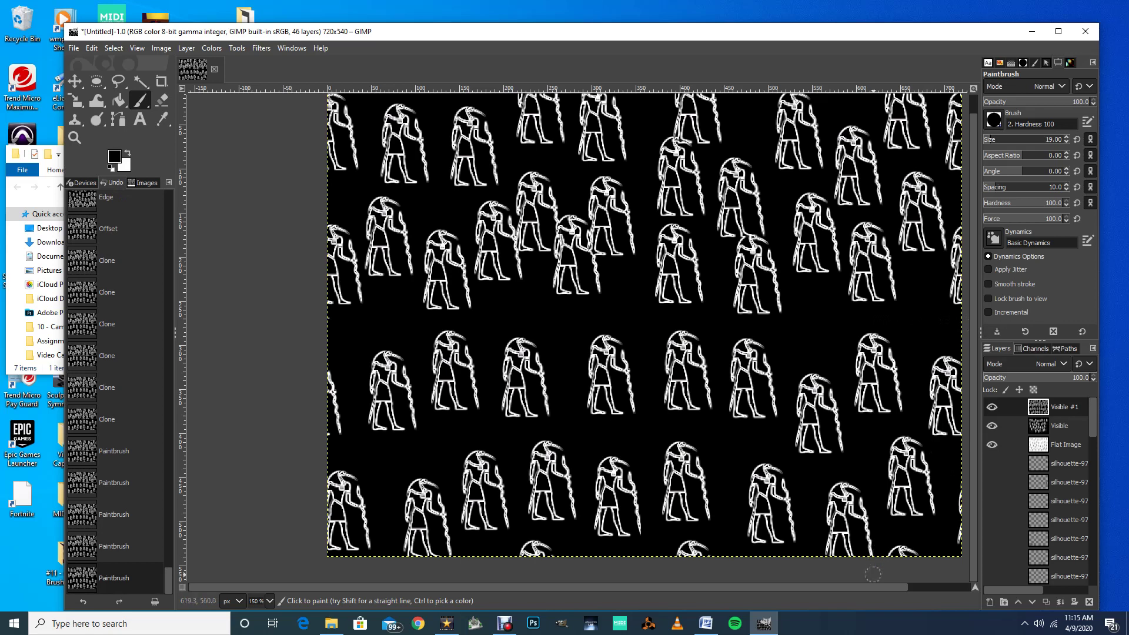
- Tile the seamless pattern into a new image 3038 px wide and 2279 px high
left_click_drag(871, 587, 937, 587)
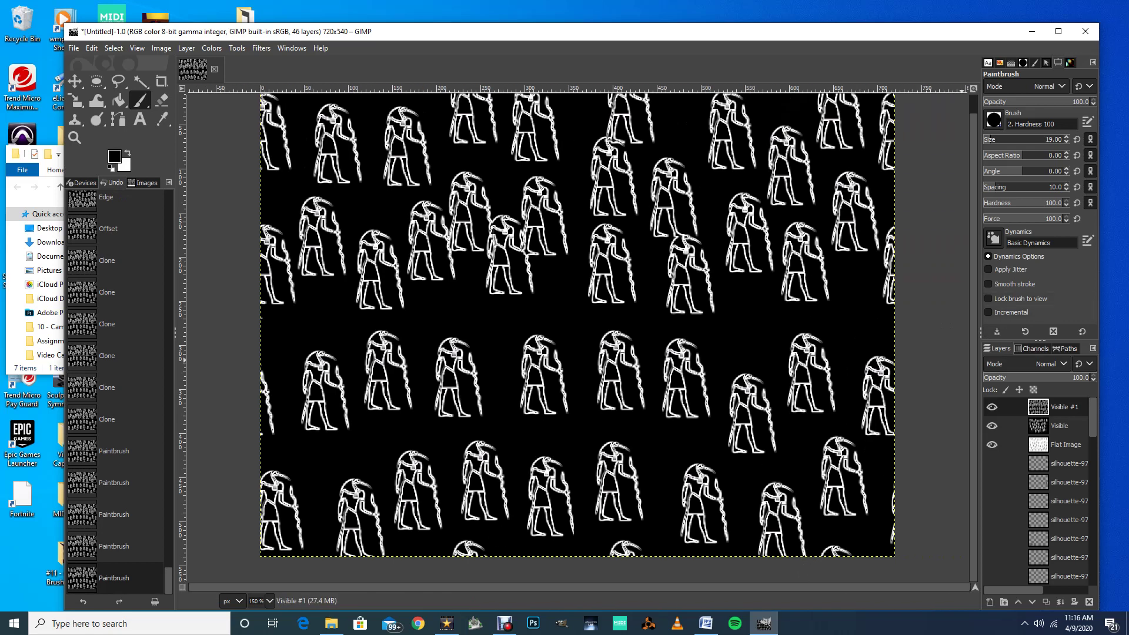
scroll(577, 333, "up", 1)
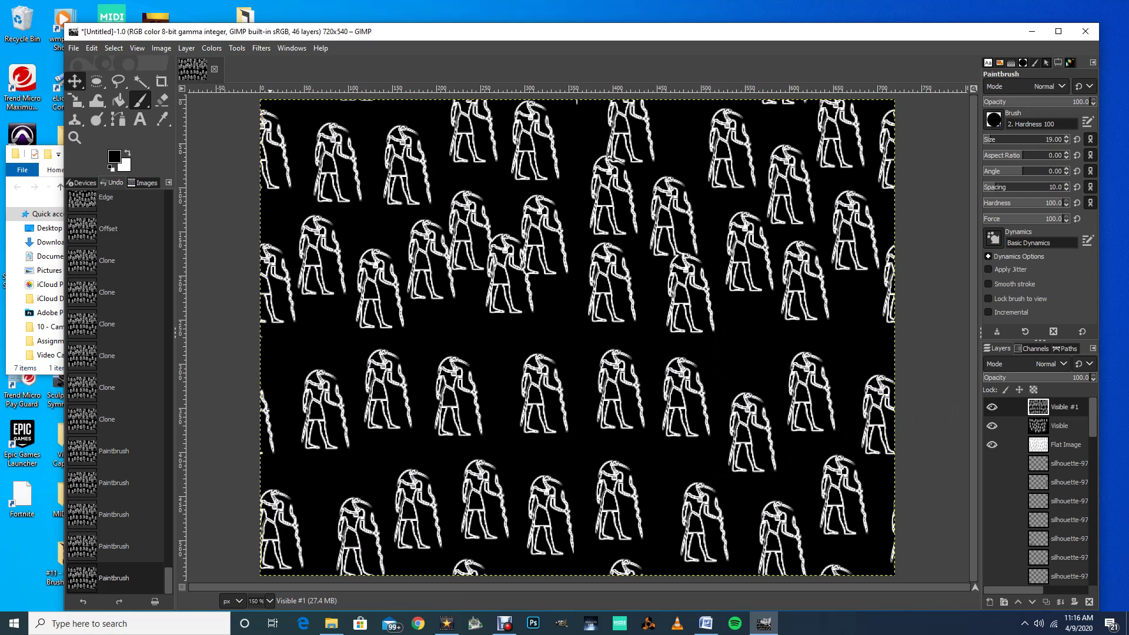
left_click(75, 81)
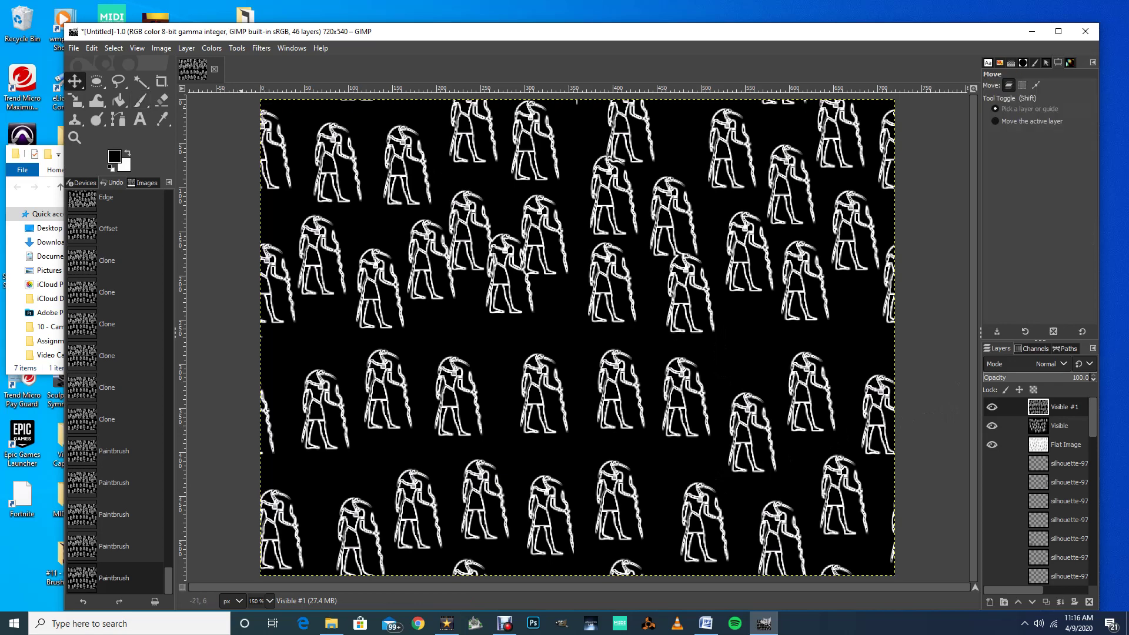
left_click(261, 49)
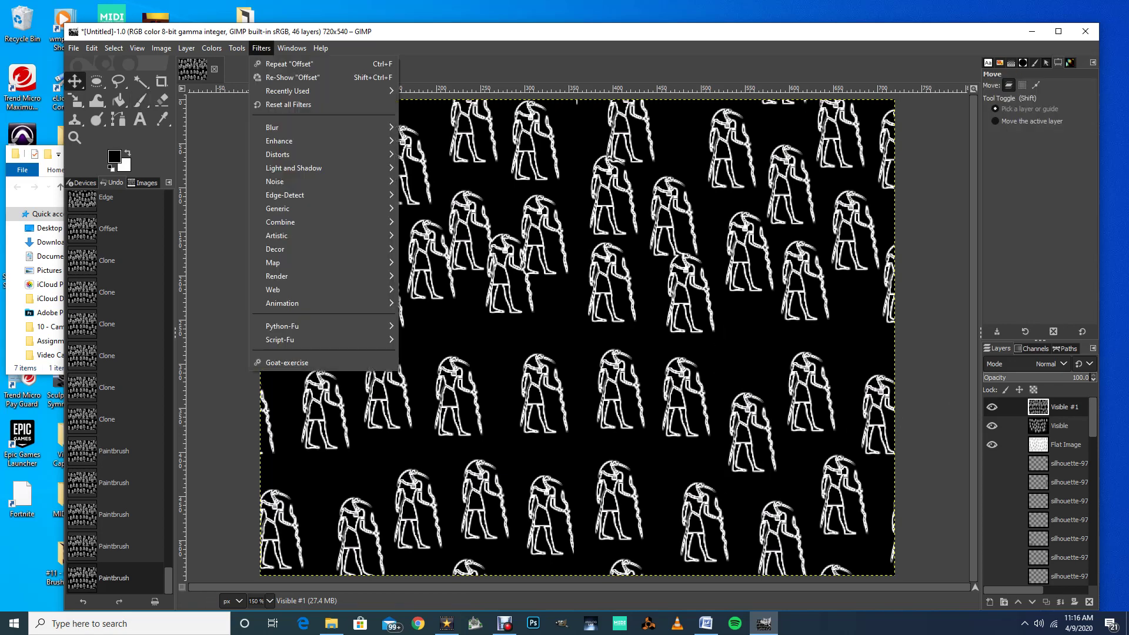
mouse_move(273, 263)
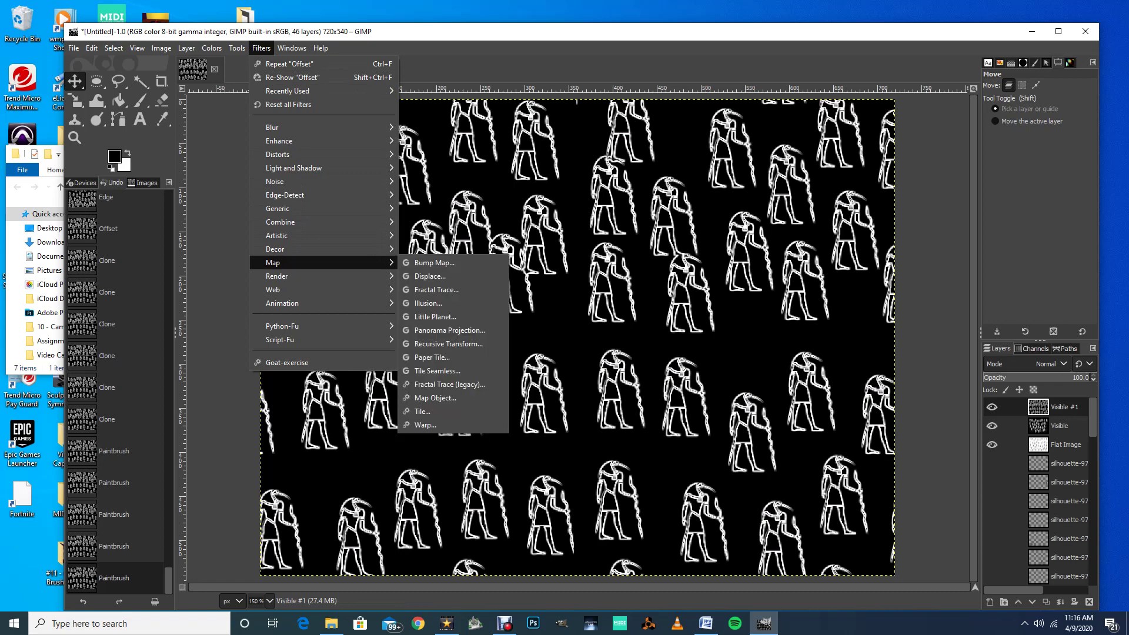
left_click(439, 411)
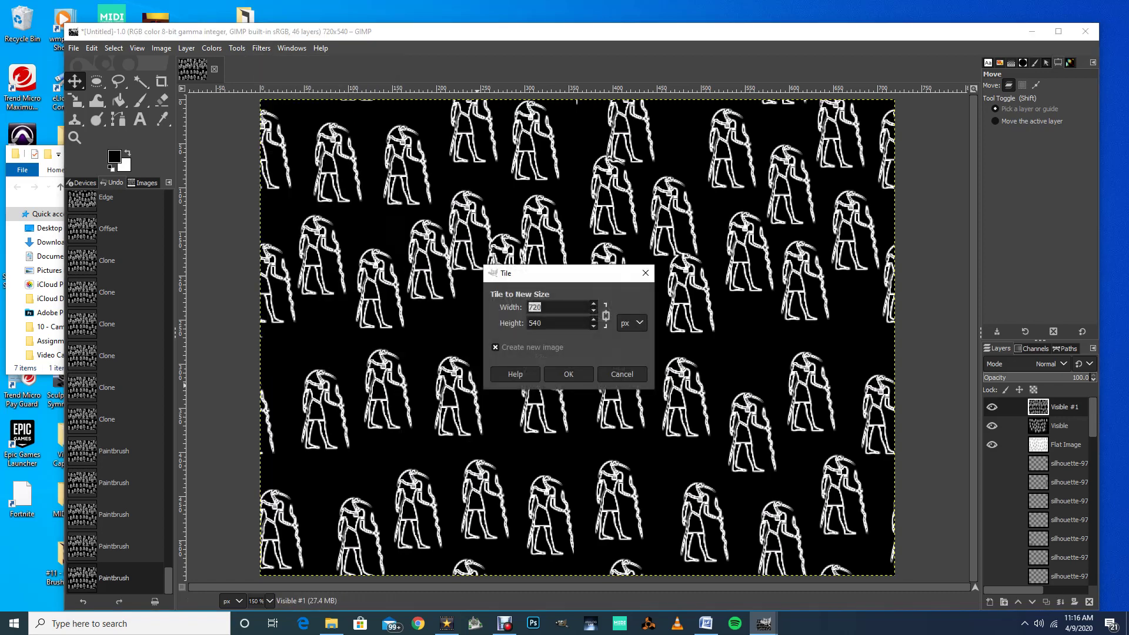
type("1242")
left_click(593, 304)
key("ctrl+a")
type("2414")
left_click(593, 304)
key("Up")
key("Up")
key("Up")
key("Up")
key("Up")
key("Up")
key("Up")
key("Up")
key("Up")
key("Up")
key("Up")
key("Up")
key("Up")
key("Up")
key("Up")
key("Up")
key("Up")
key("Up")
key("Up")
key("Up")
left_click(554, 373)
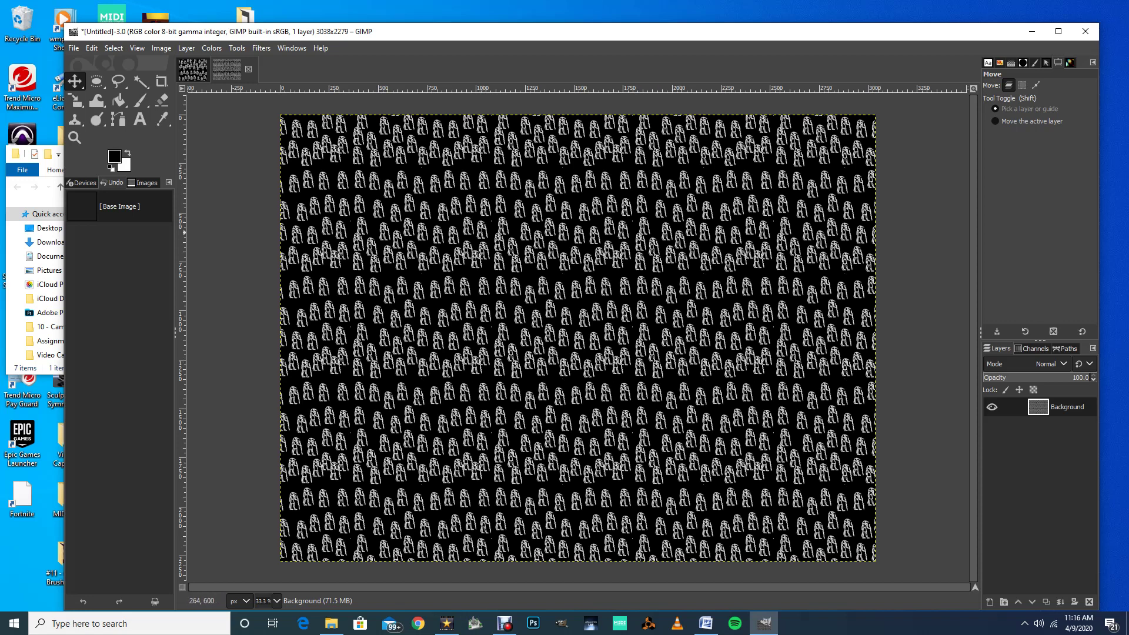
- Apply the Cubism filter to the tiled image with a tile size of 42.42
left_click(261, 48)
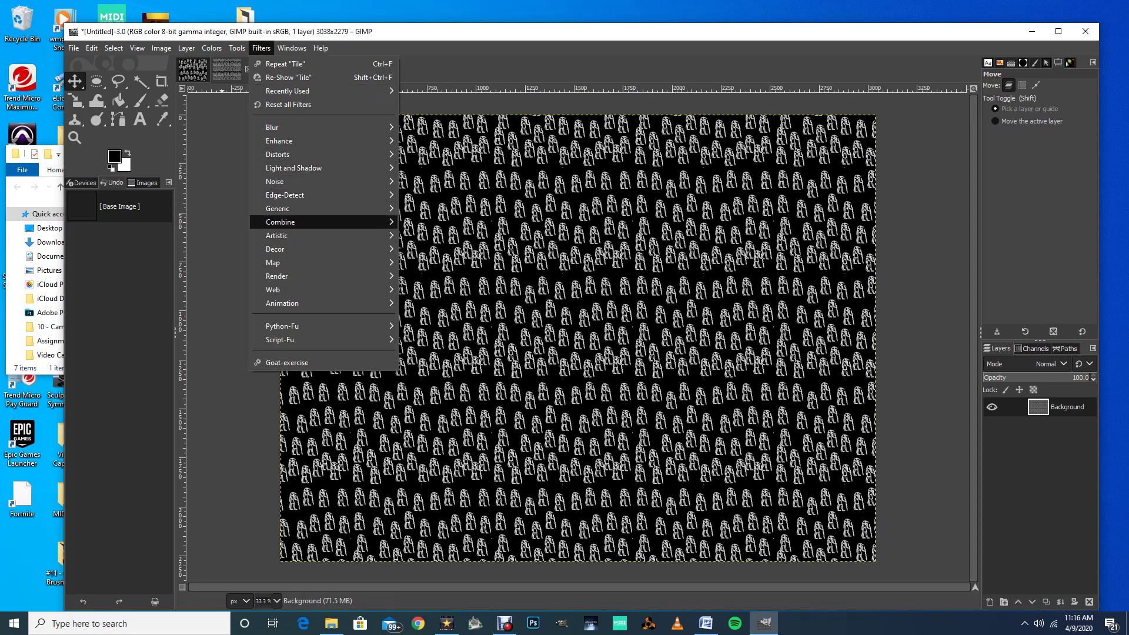
mouse_move(294, 222)
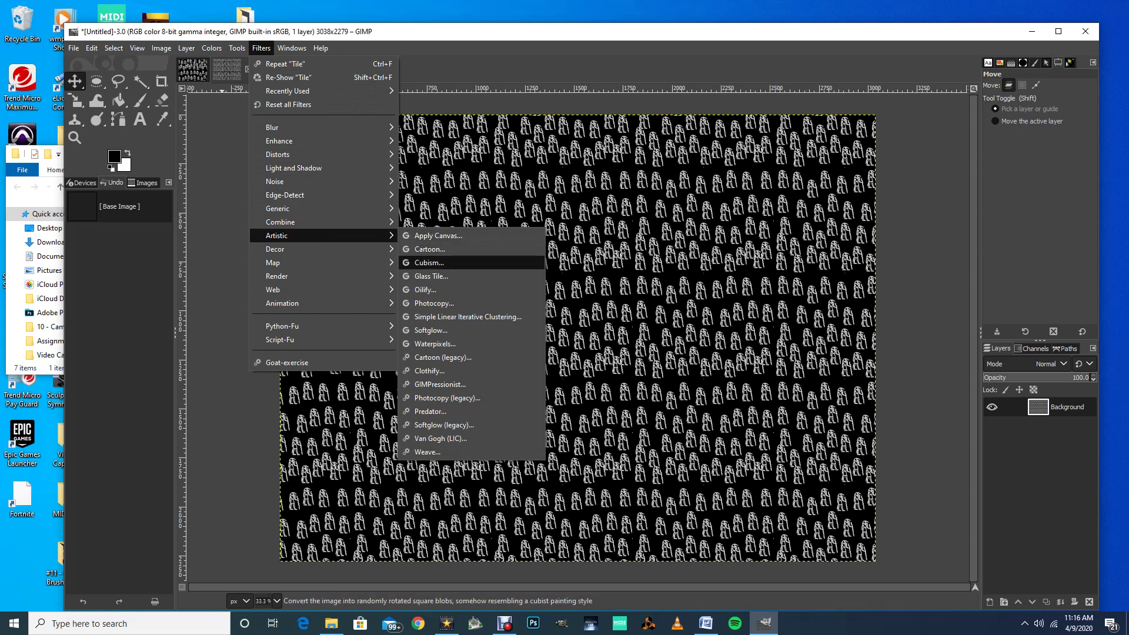
left_click(429, 262)
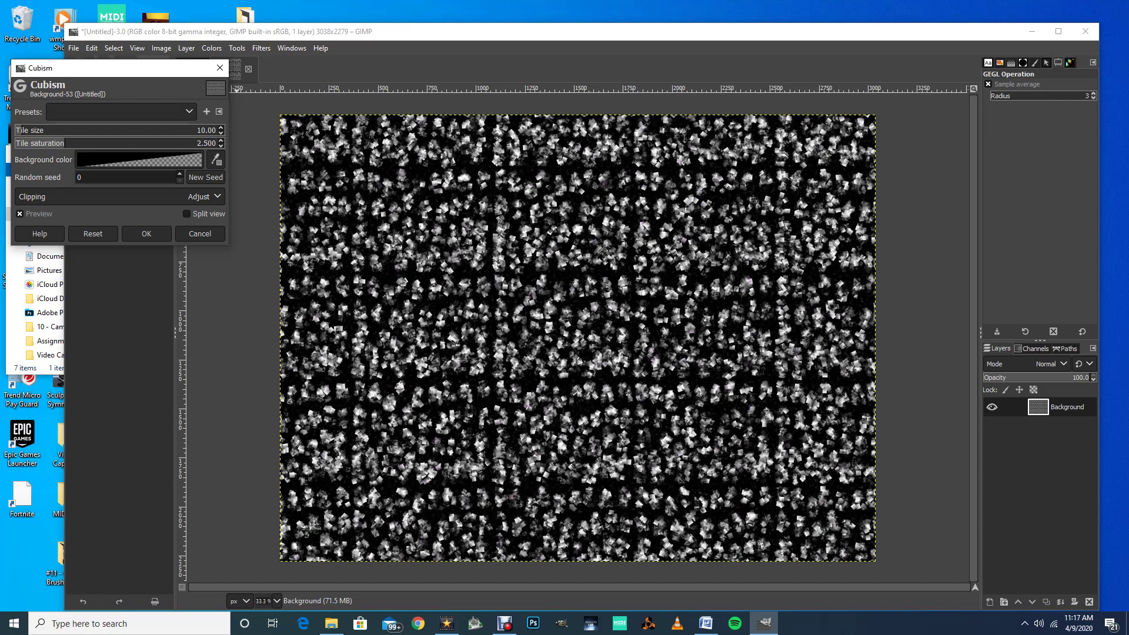
left_click(37, 130)
left_click_drag(37, 130, 94, 129)
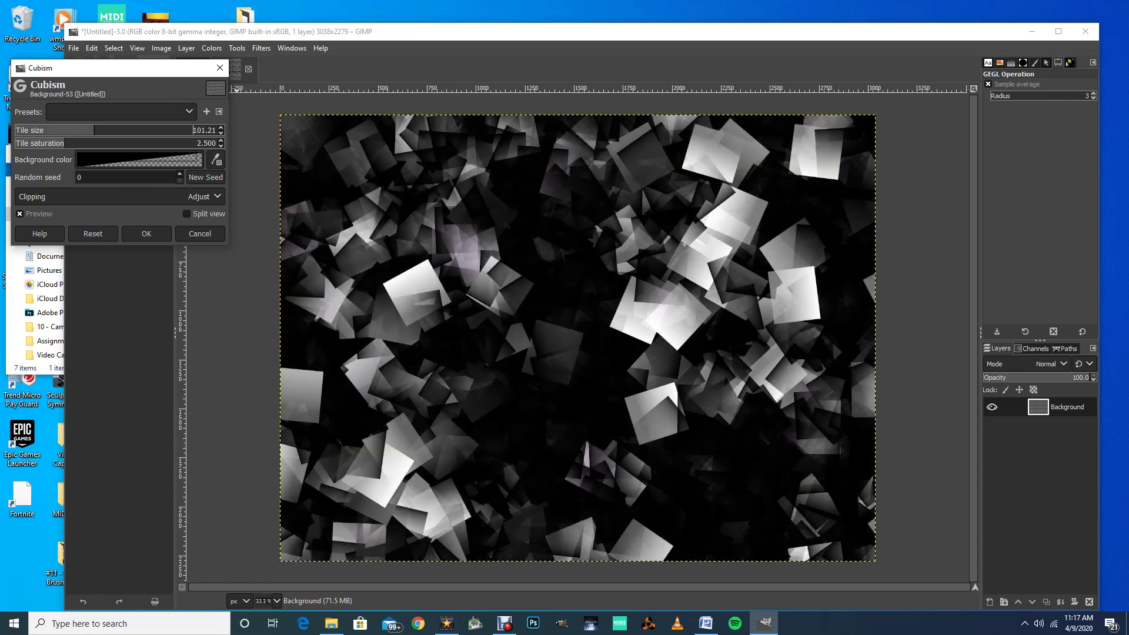
left_click(83, 130)
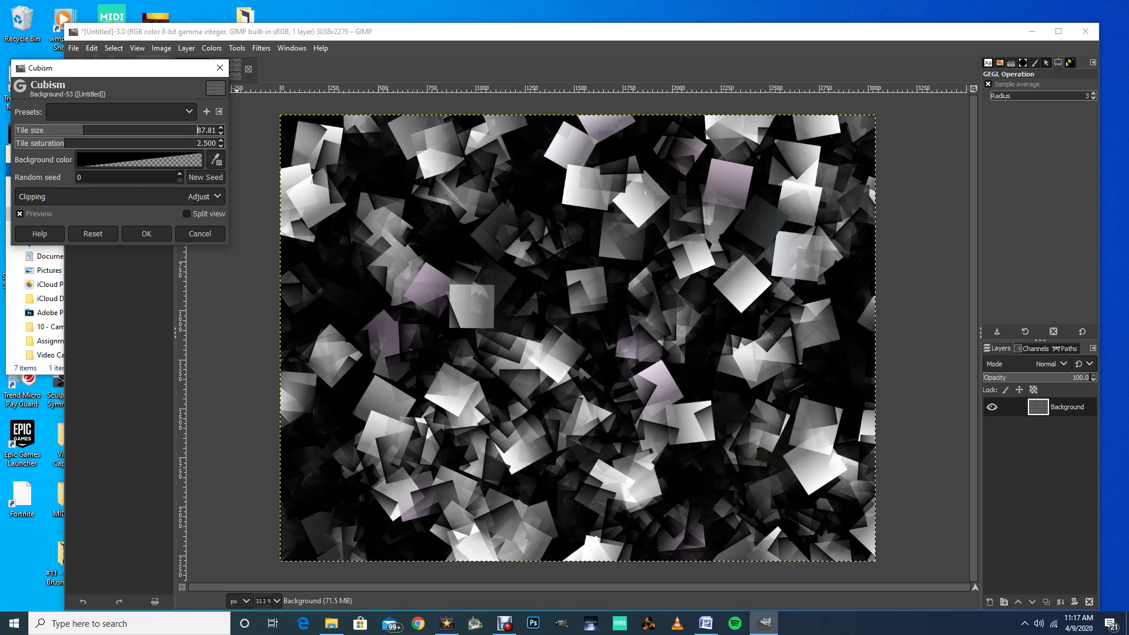
left_click_drag(83, 129, 63, 130)
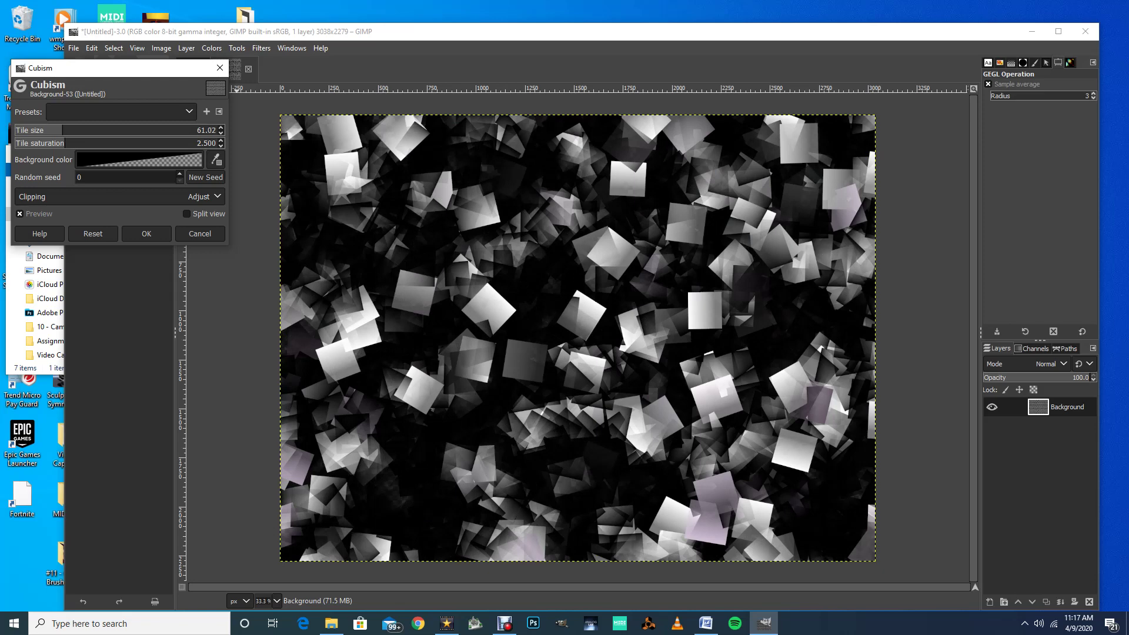
left_click_drag(62, 130, 51, 130)
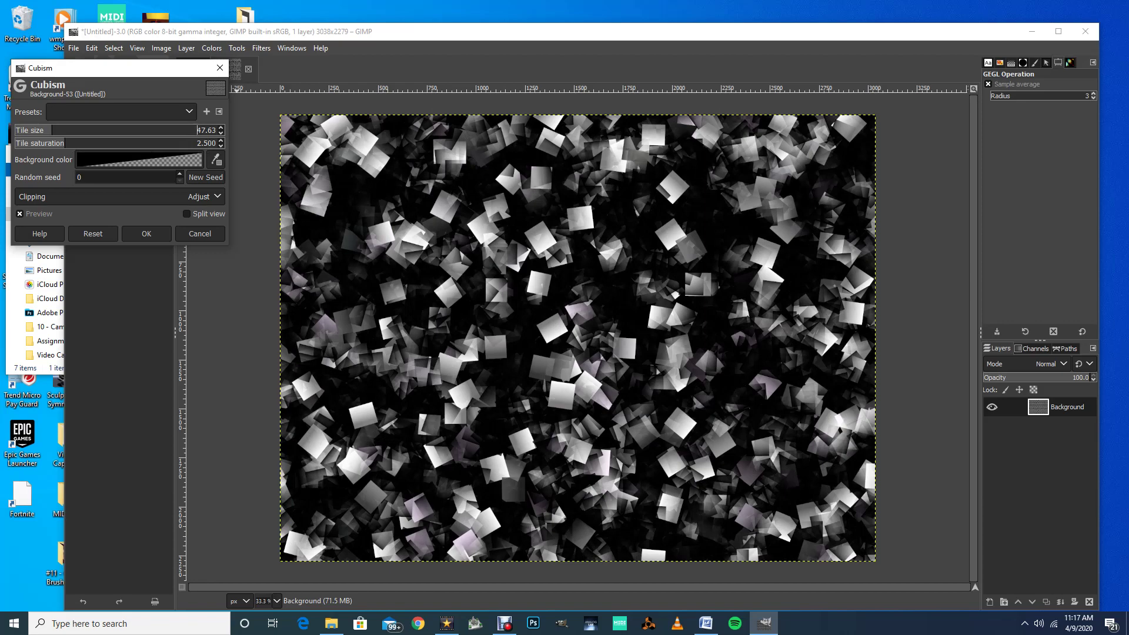
left_click_drag(52, 130, 47, 130)
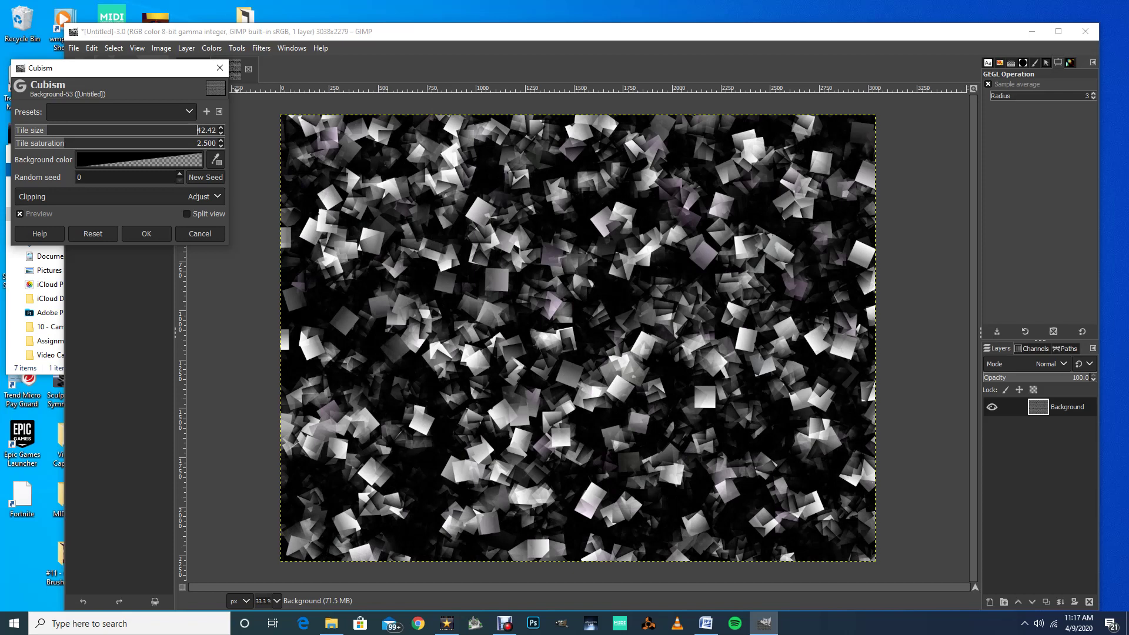
left_click(146, 234)
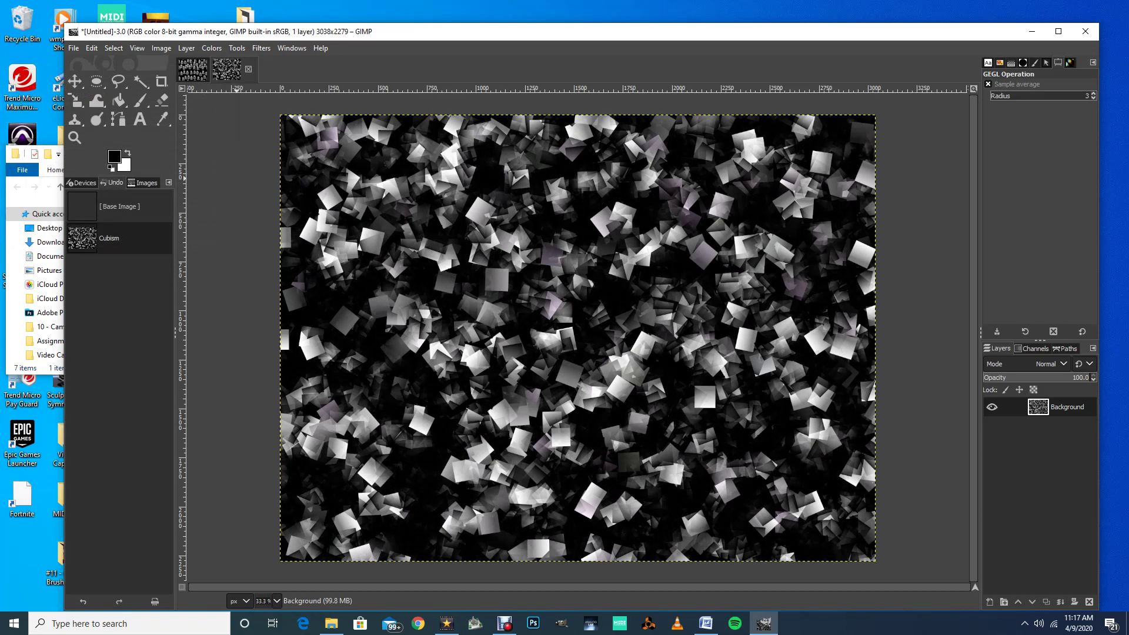
- Look up the pattern folder locations in the preferences and close them without making changes
left_click(74, 48)
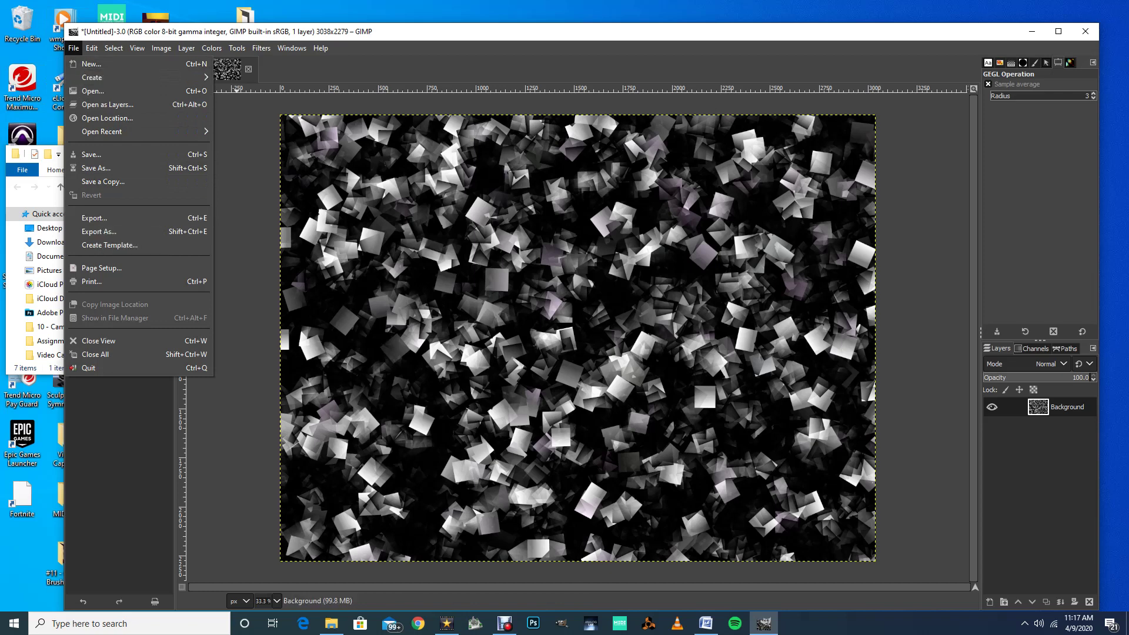
key("Escape")
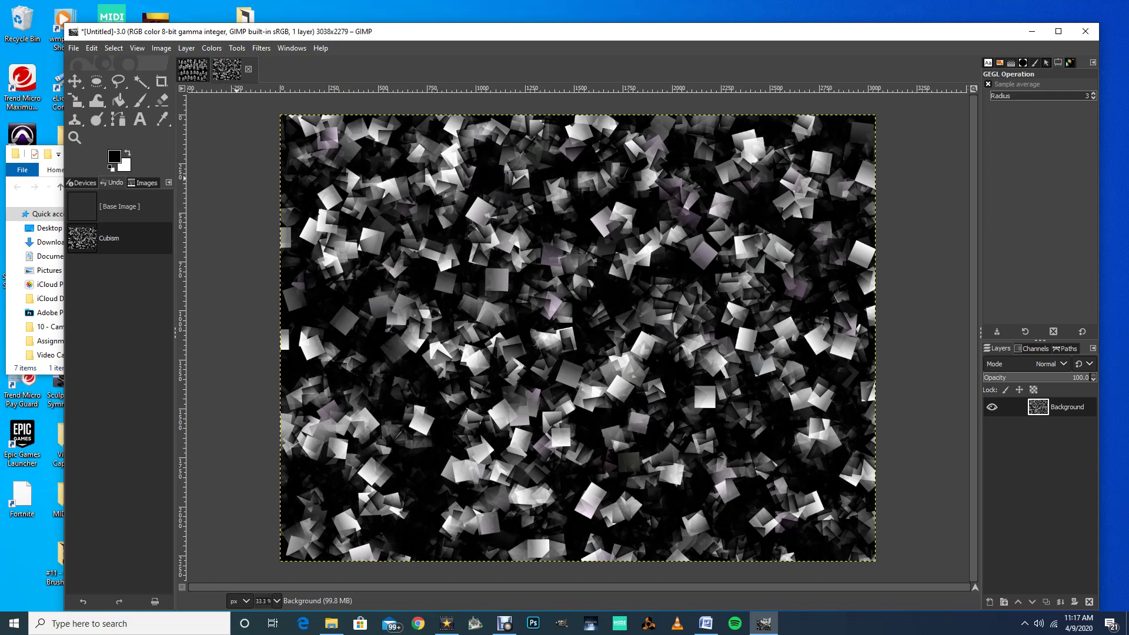
left_click(92, 49)
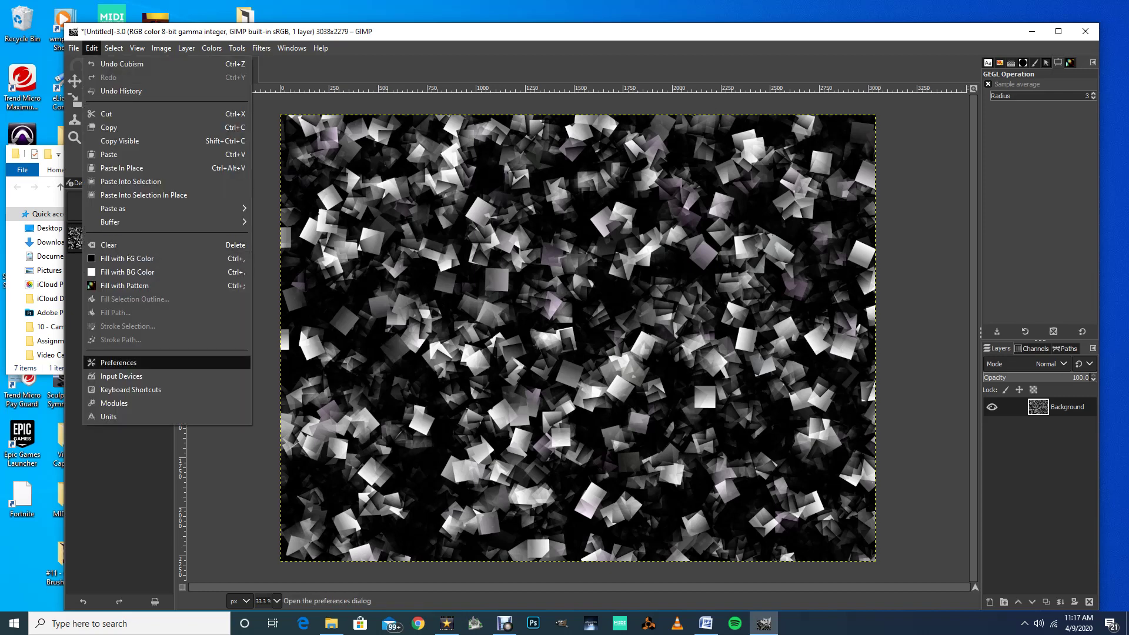
key("Return")
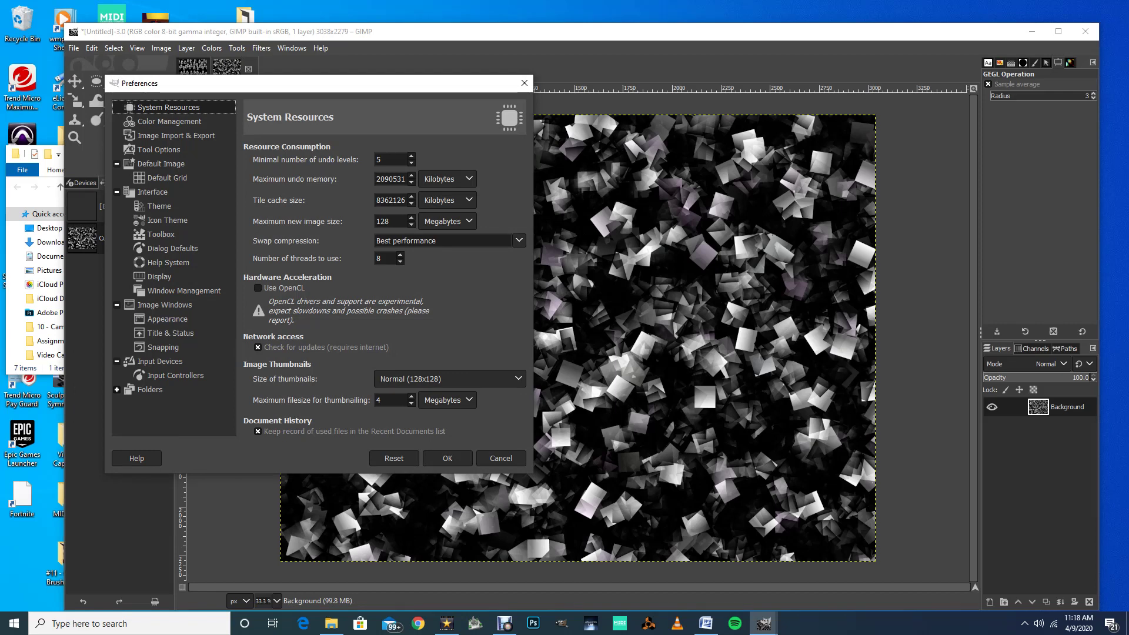
left_click(117, 389)
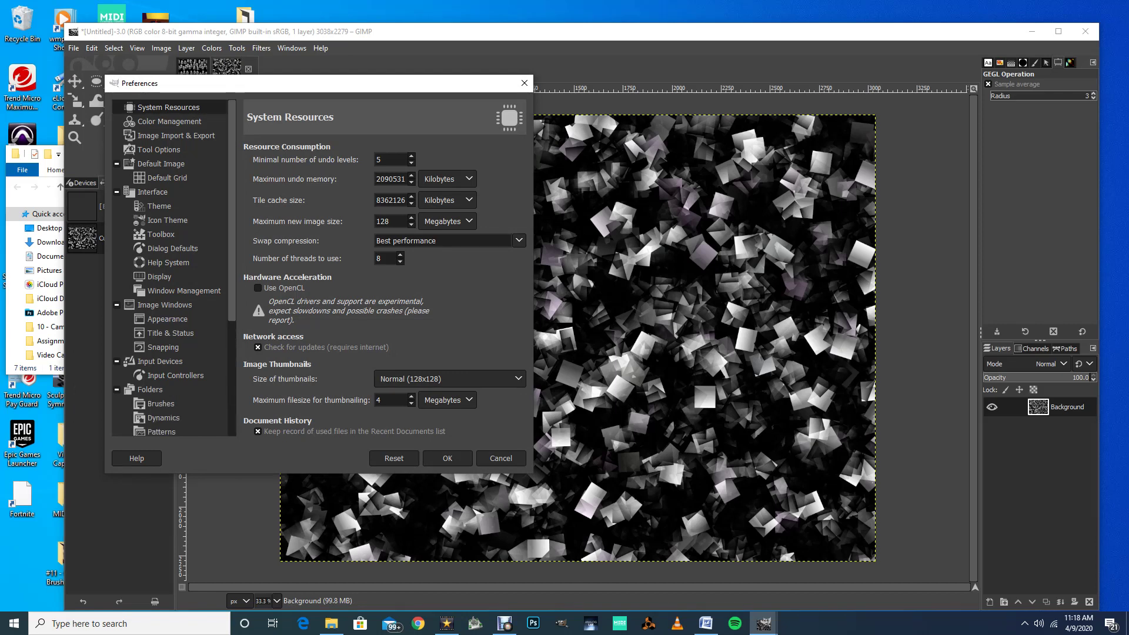
scroll(171, 268, "down", 2)
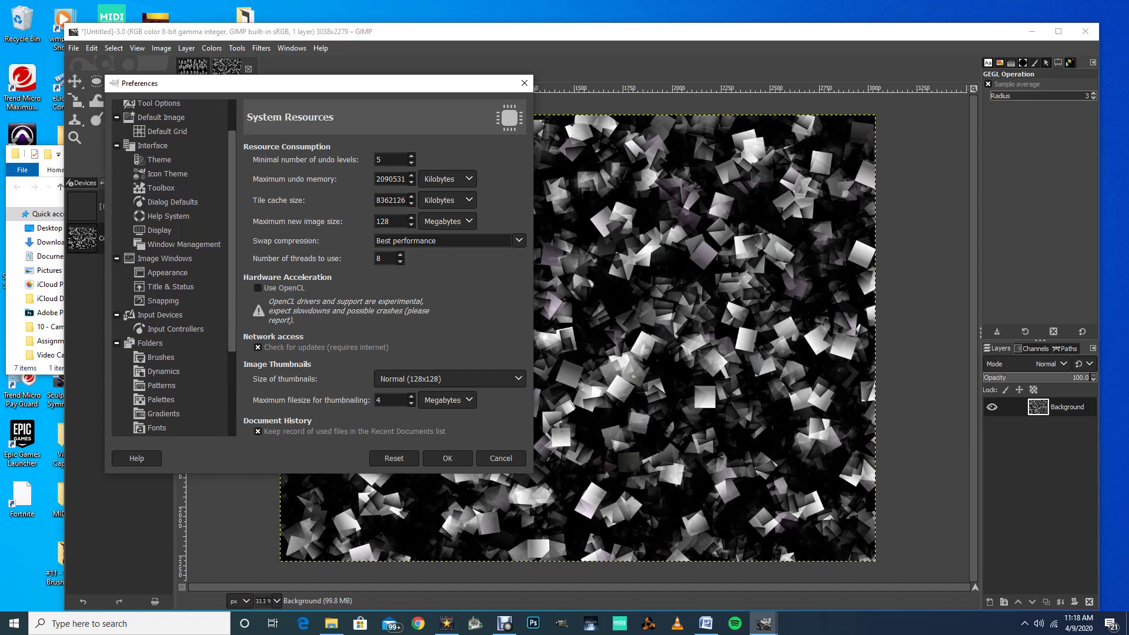
left_click(162, 386)
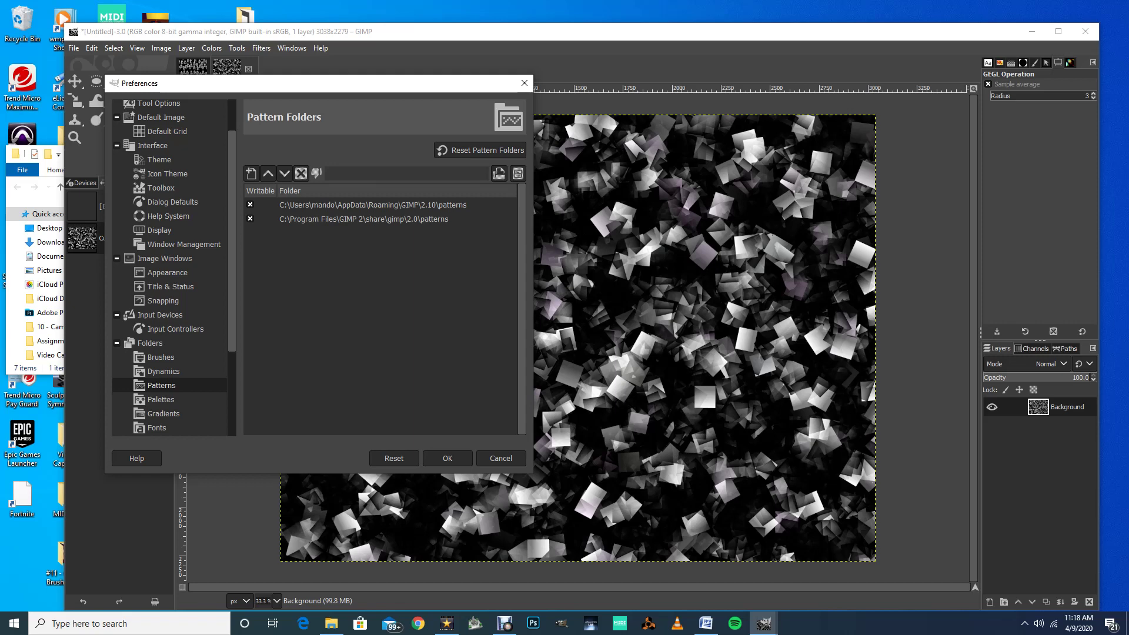
left_click(250, 219)
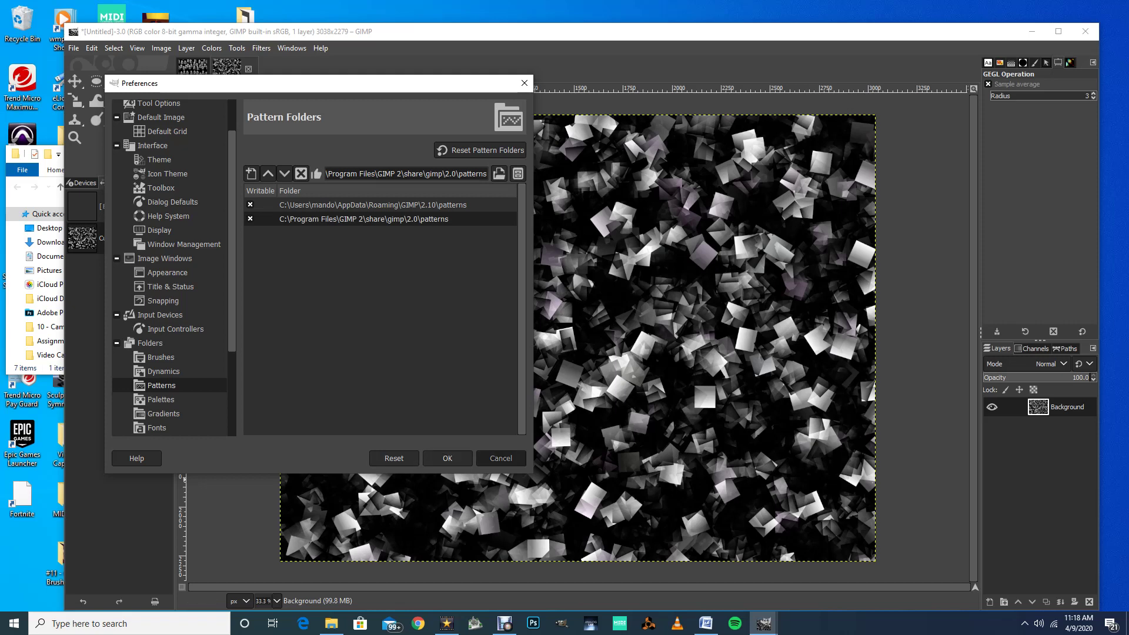
left_click(501, 458)
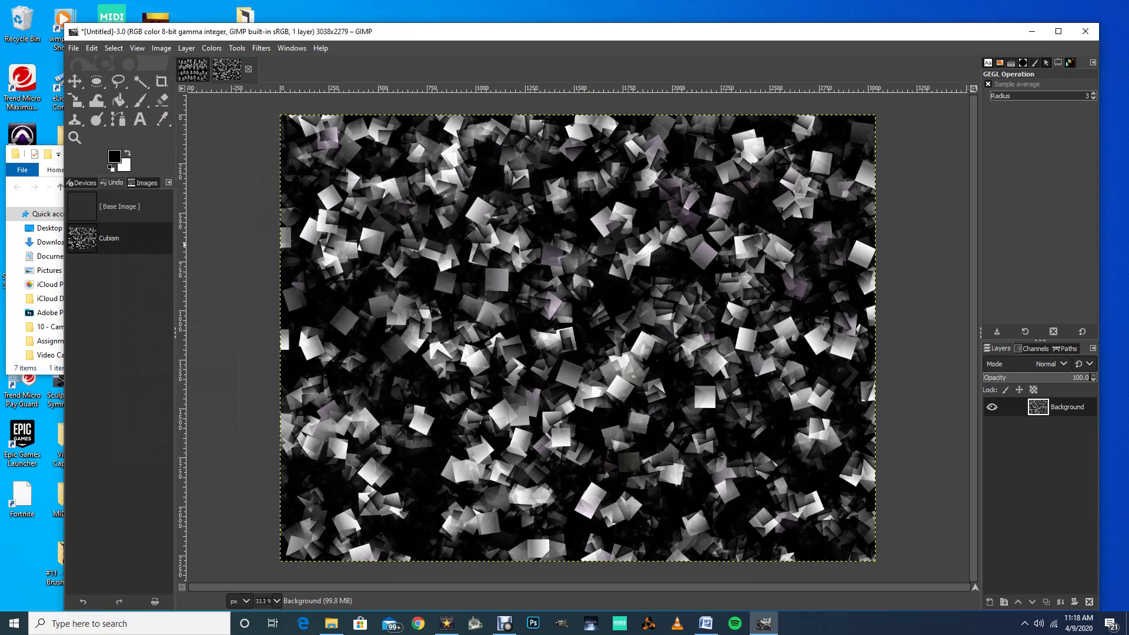
- Start exporting the Cubism image and choose the user profile's AppData\Roaming\GIMP\2.10\patterns folder as the destination
left_click(74, 48)
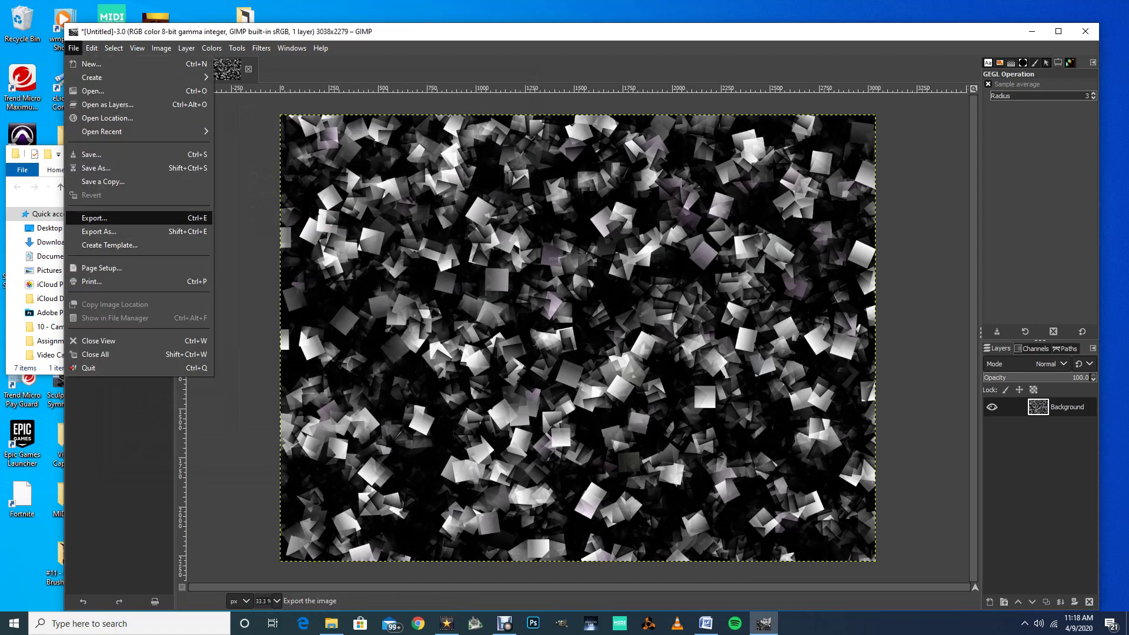
key("Return")
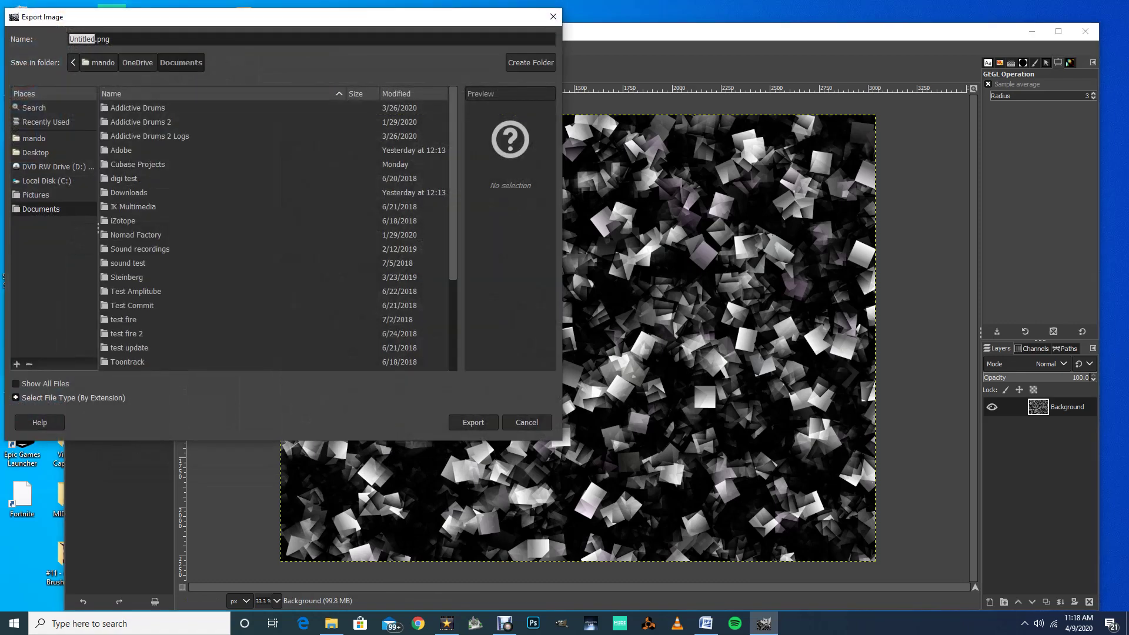
left_click(46, 181)
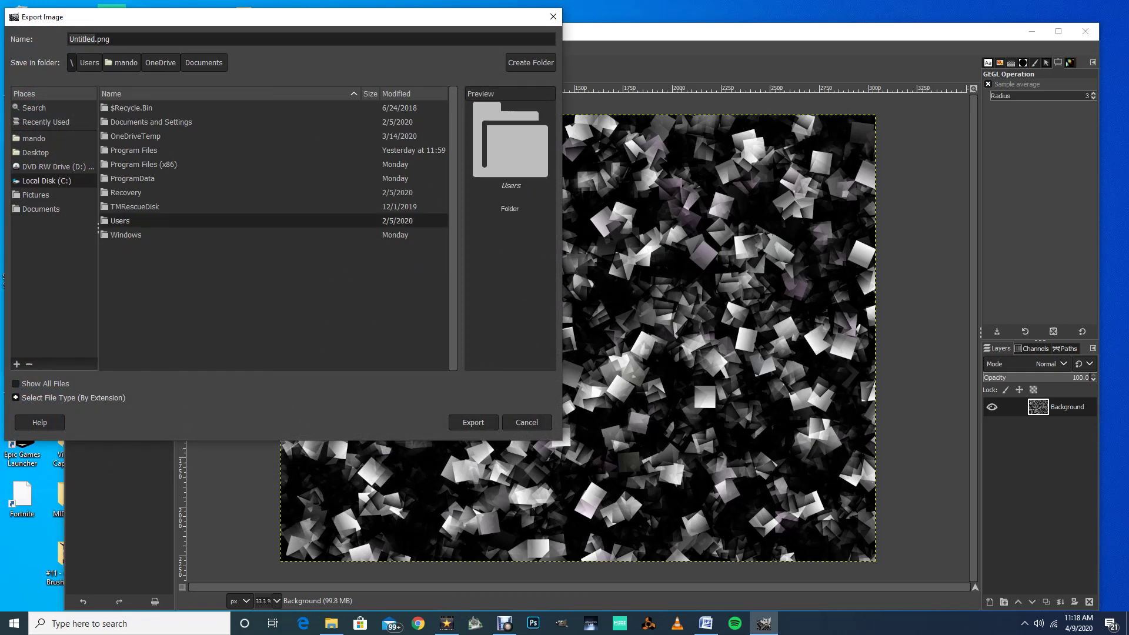
key("Return")
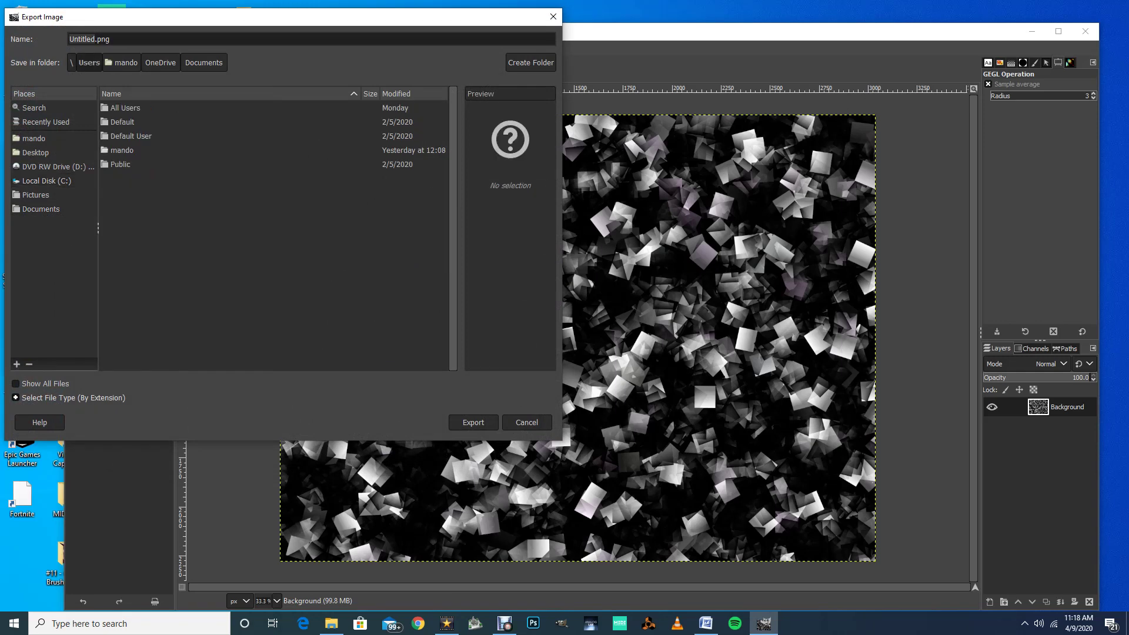
double_click(123, 151)
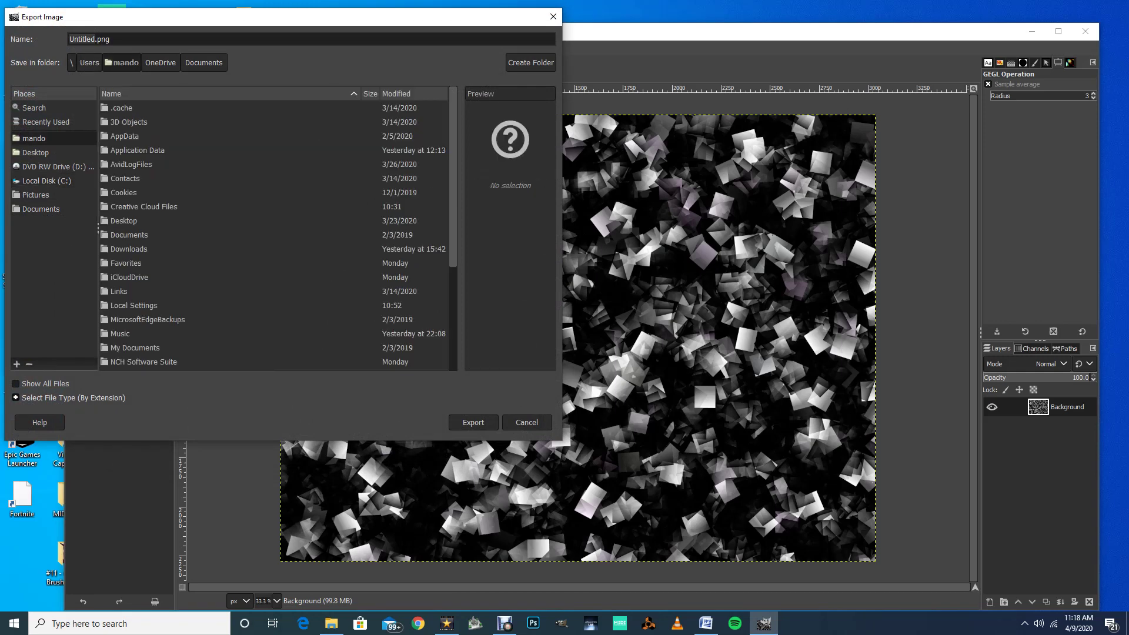
double_click(125, 137)
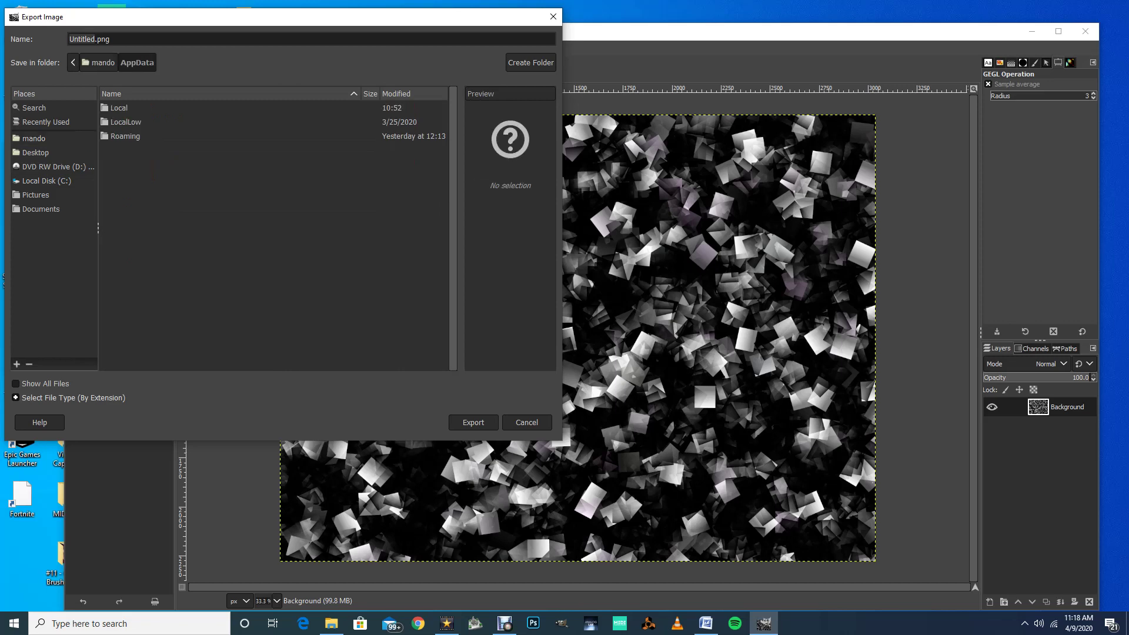
double_click(125, 136)
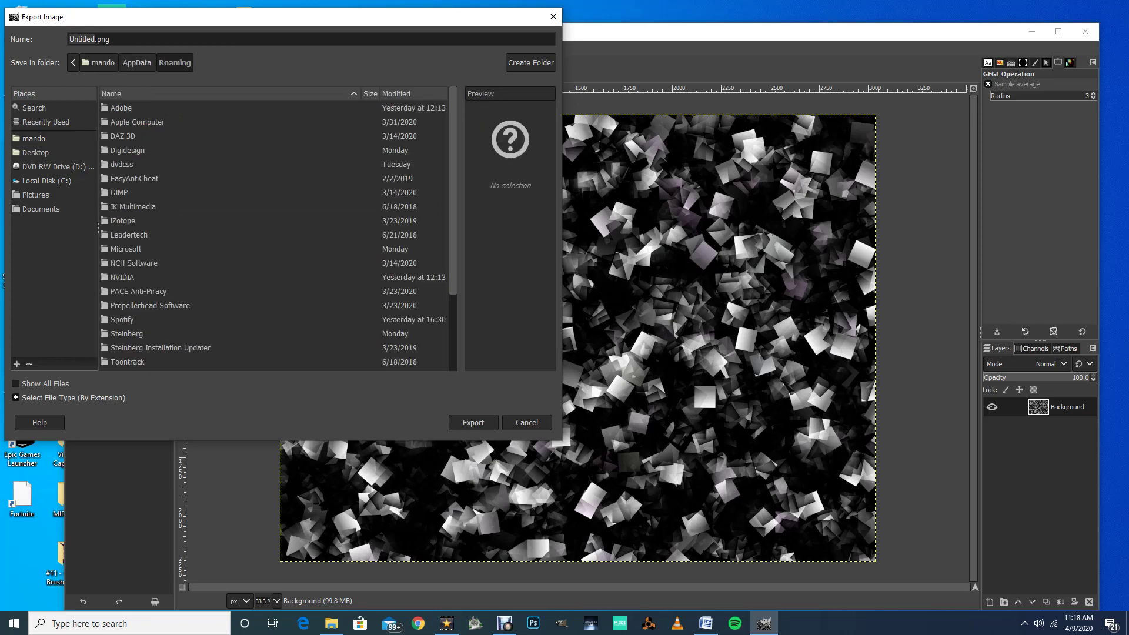
double_click(119, 193)
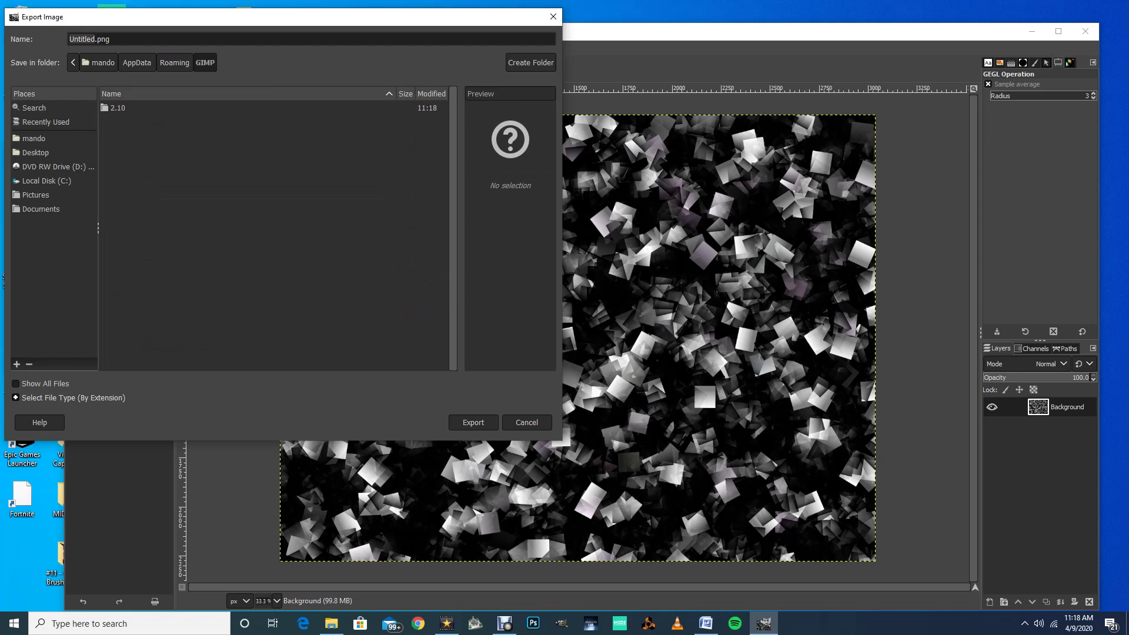
double_click(117, 108)
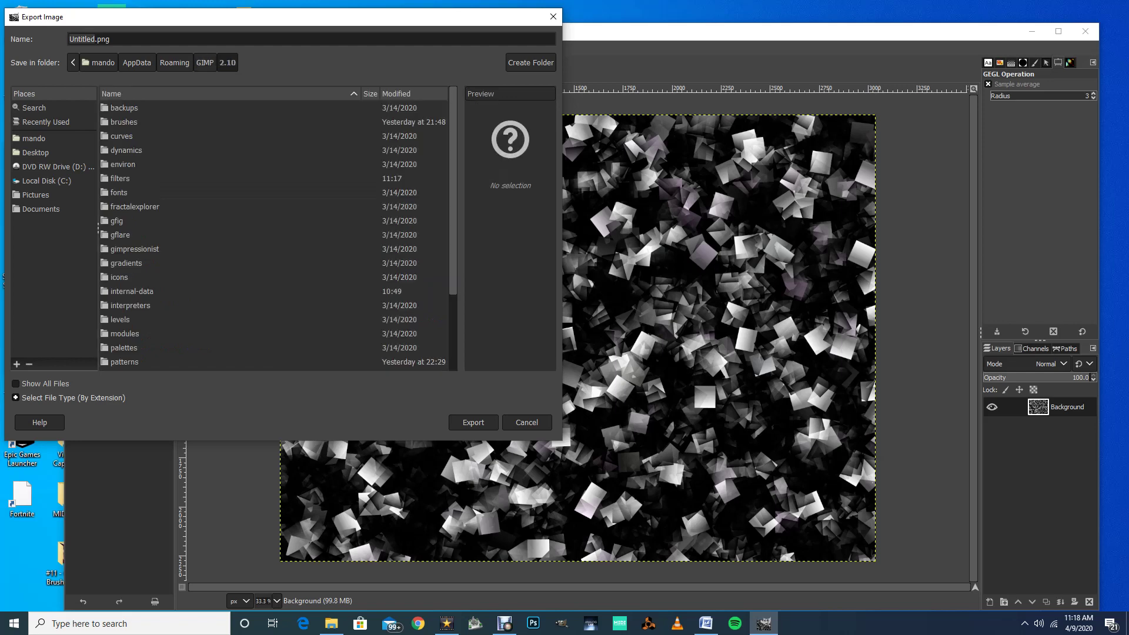
left_click(125, 362)
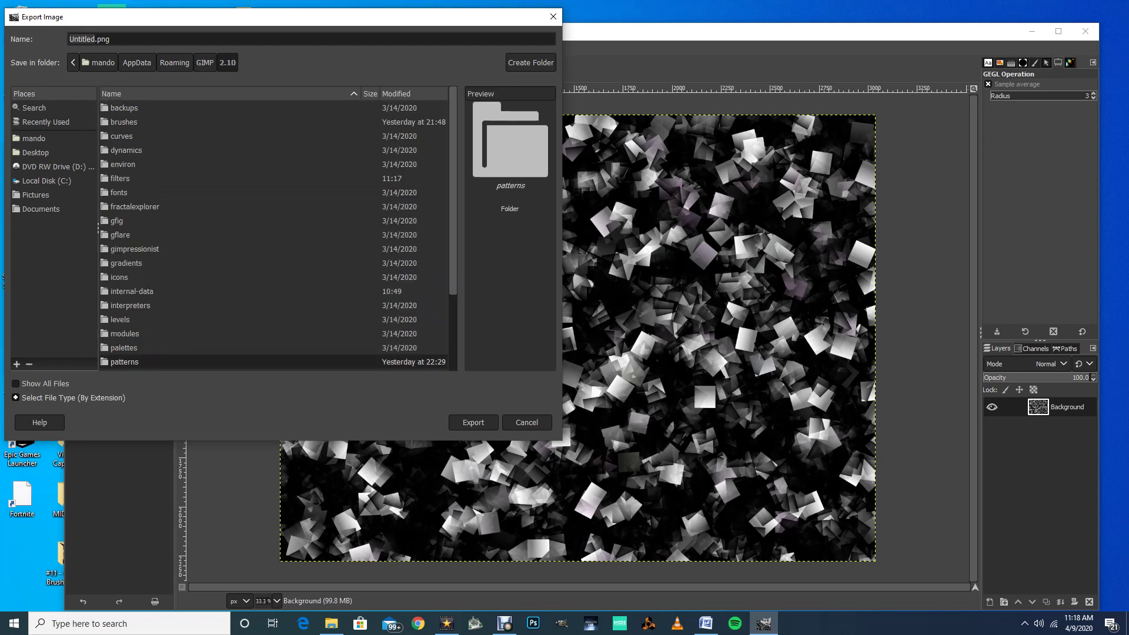
key("Return")
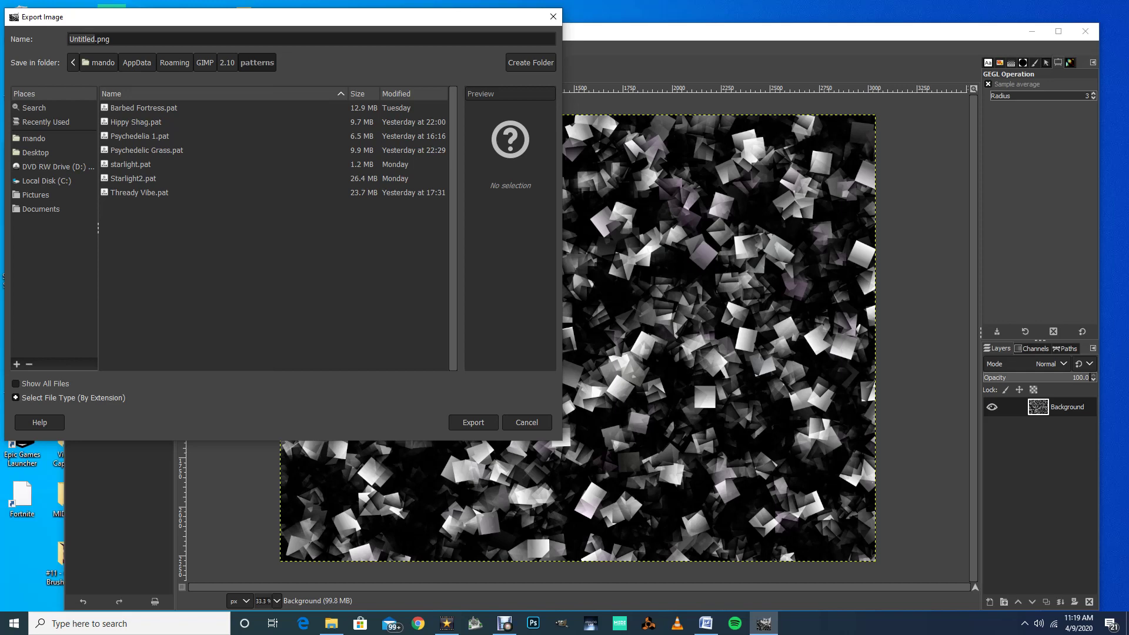
- Name the export file Granite.pat
left_click(98, 40)
key("shift+Home")
type("Granite")
left_click(111, 39)
key("BackSpace")
key("BackSpace")
type("a")
- Examine the list of available export file types and their extensions for the pattern format
left_click(73, 398)
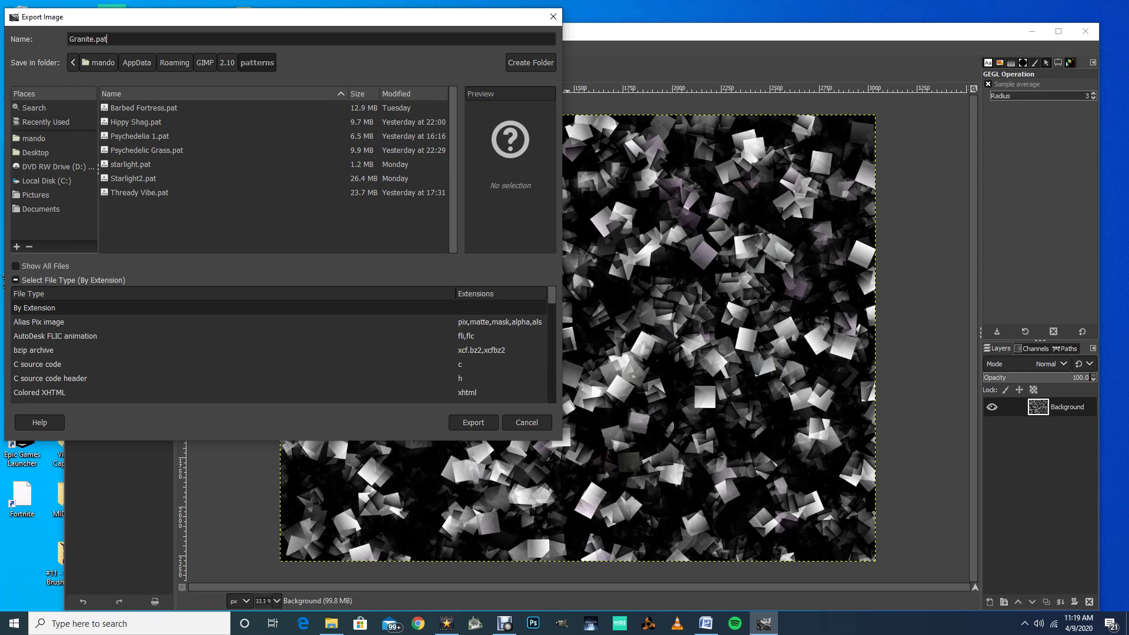
scroll(279, 347, "down", 1)
scroll(279, 351, "down", 6)
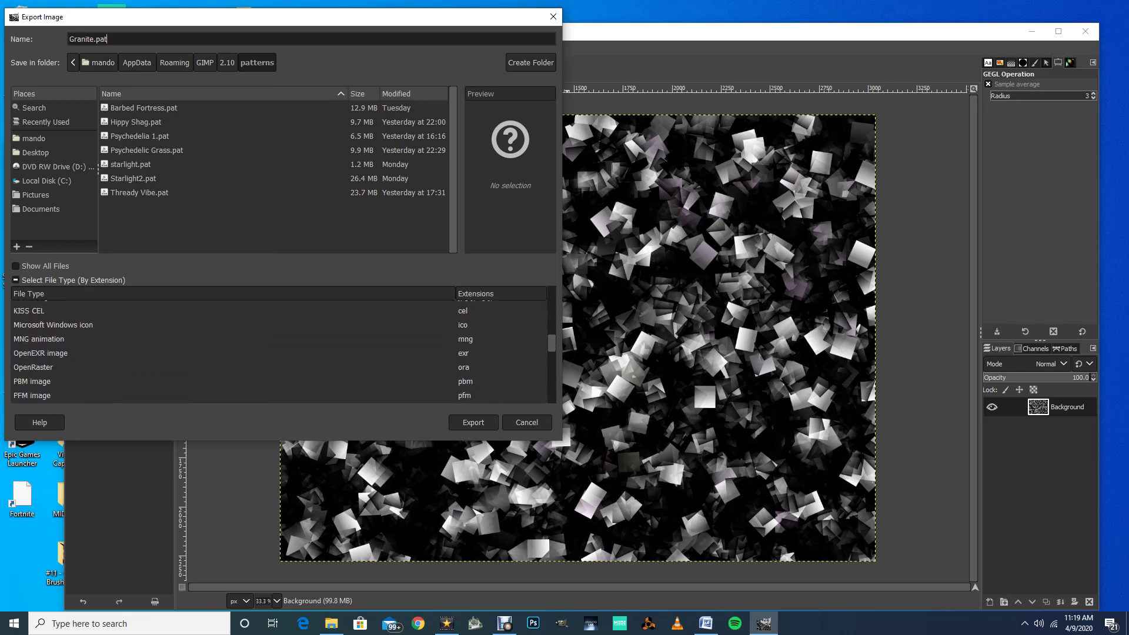
scroll(279, 351, "down", 2)
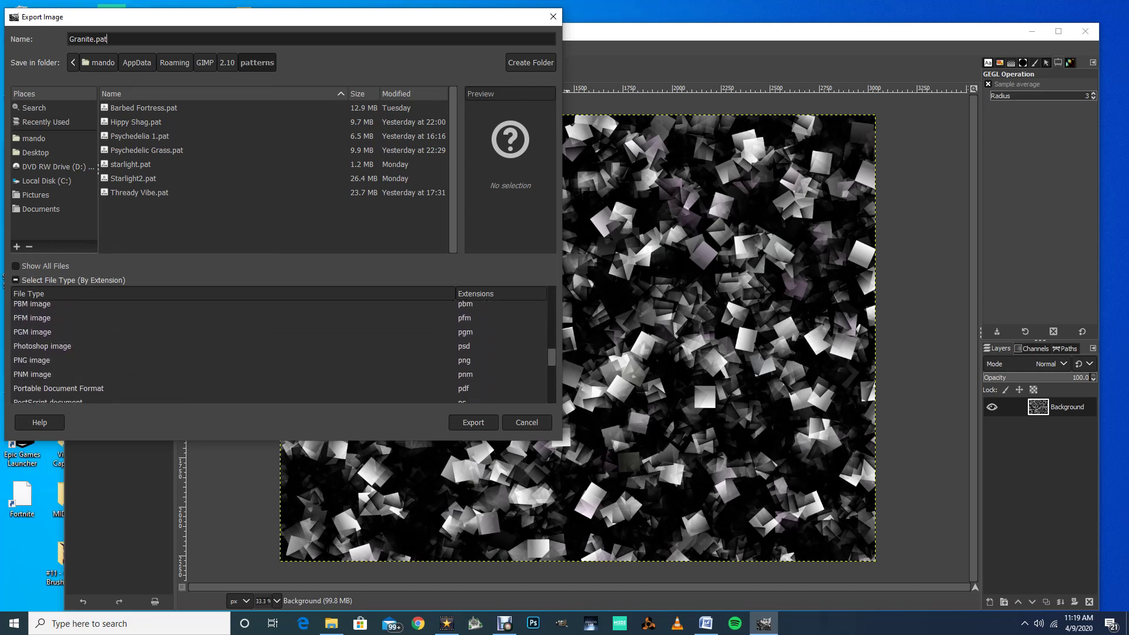
scroll(279, 351, "down", 5)
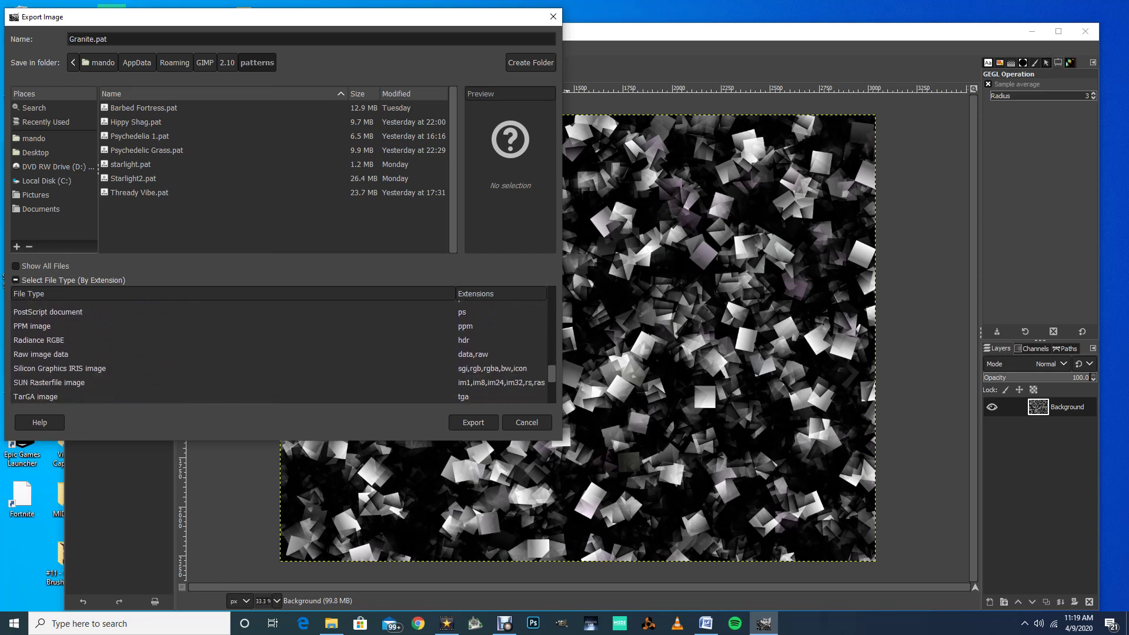
scroll(279, 351, "up", 5)
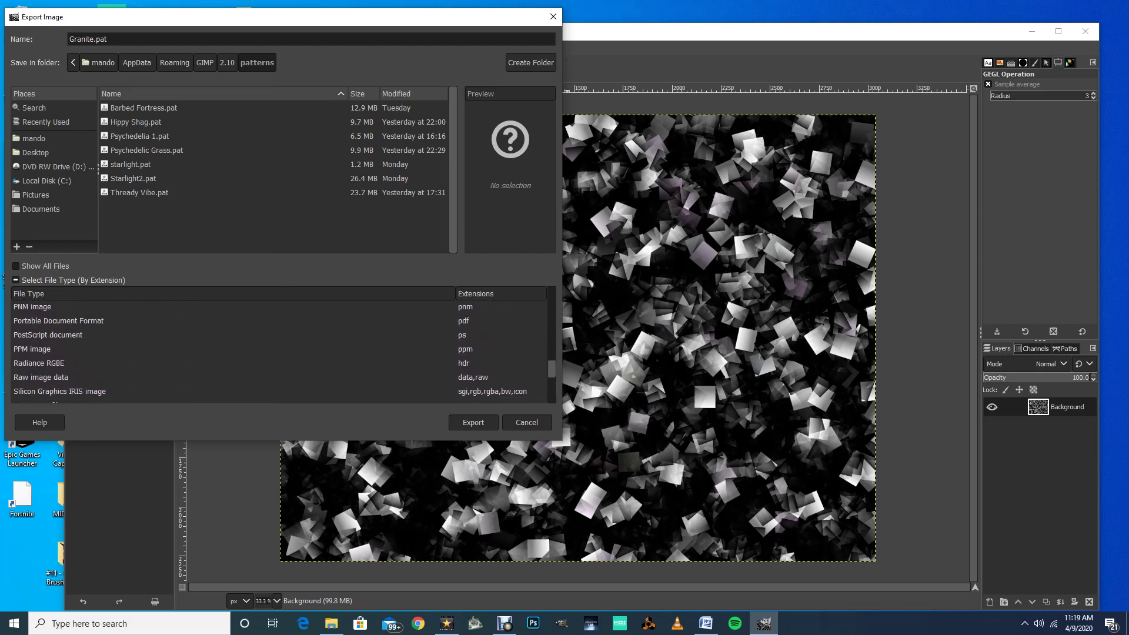
scroll(280, 351, "up", 3)
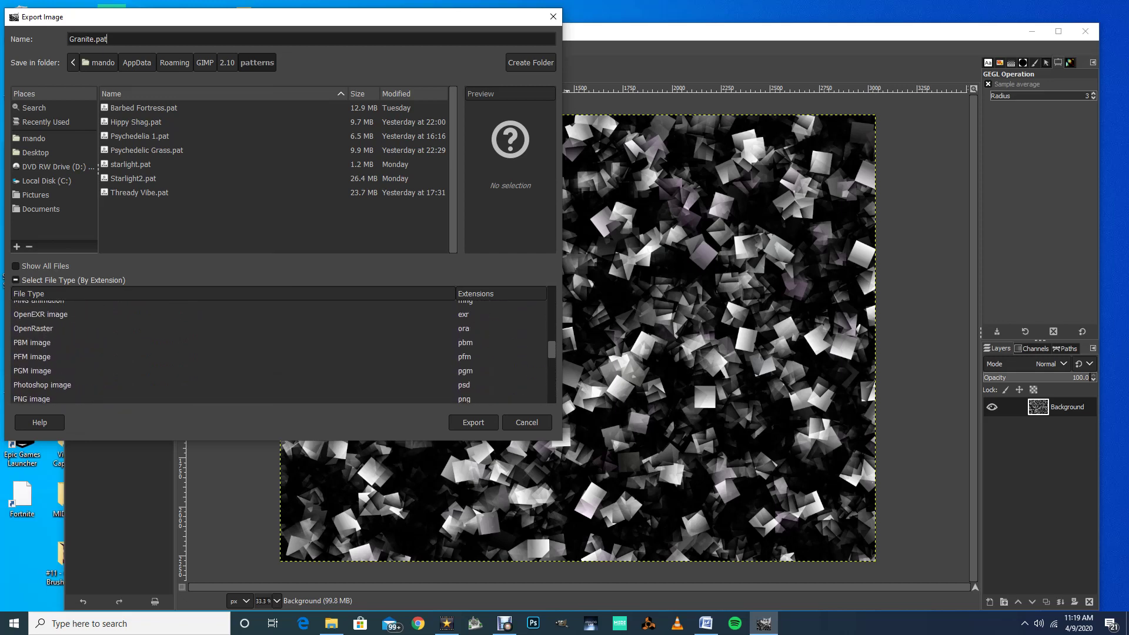
scroll(279, 351, "up", 3)
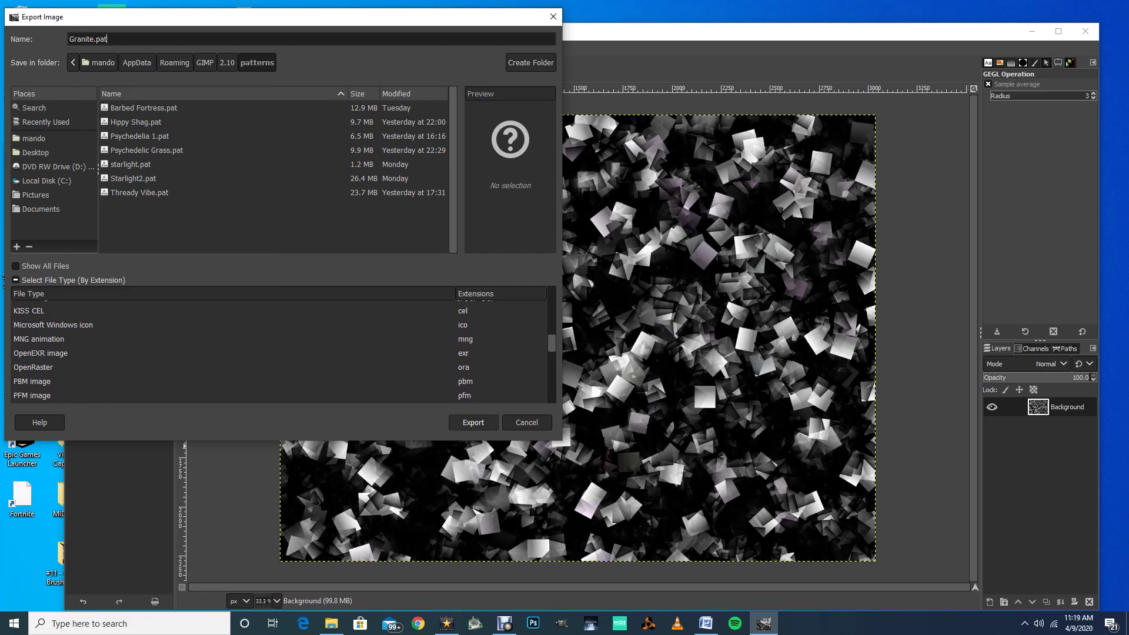
- Export the image as a pattern with the description Granite
left_click(473, 422)
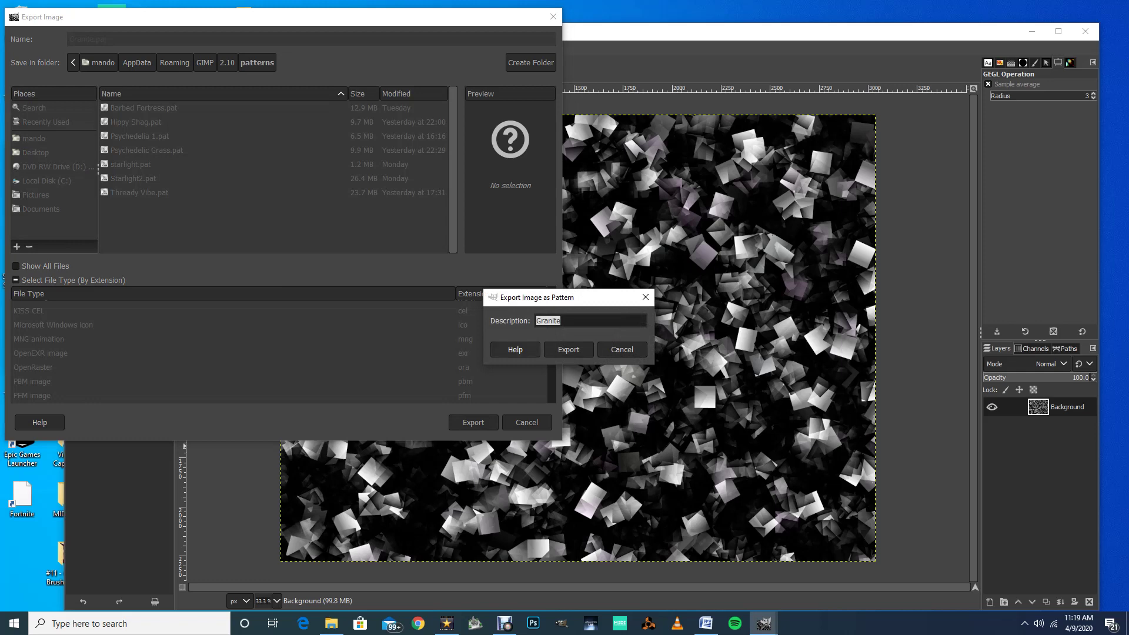
left_click(568, 350)
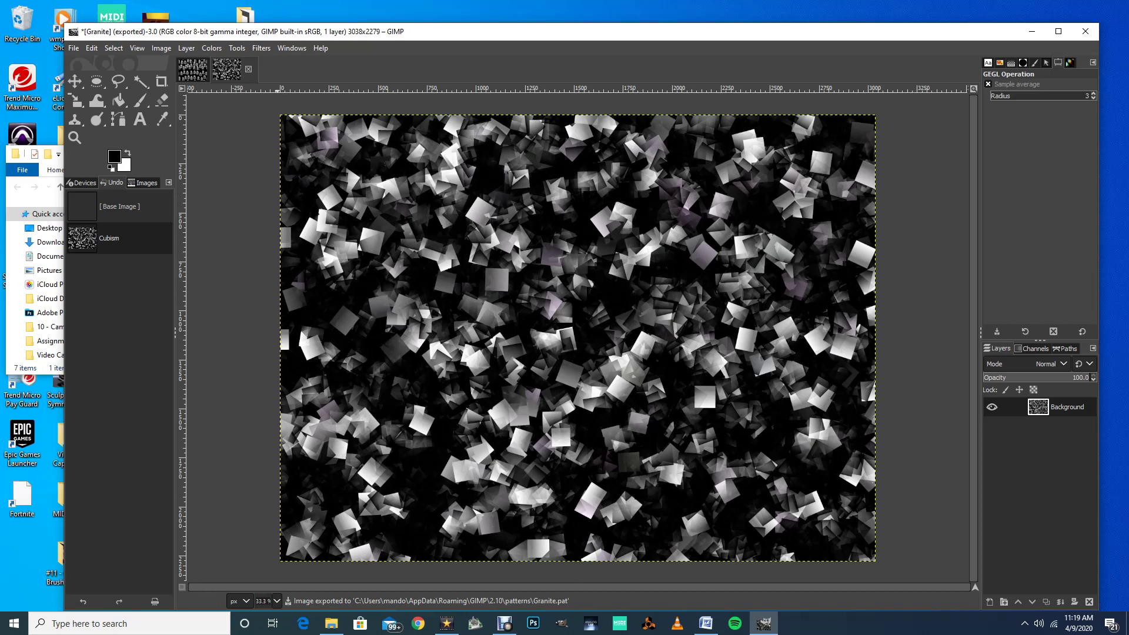
- Open the Patterns dialog, refresh the pattern list and look through it for the Granite pattern
left_click(291, 47)
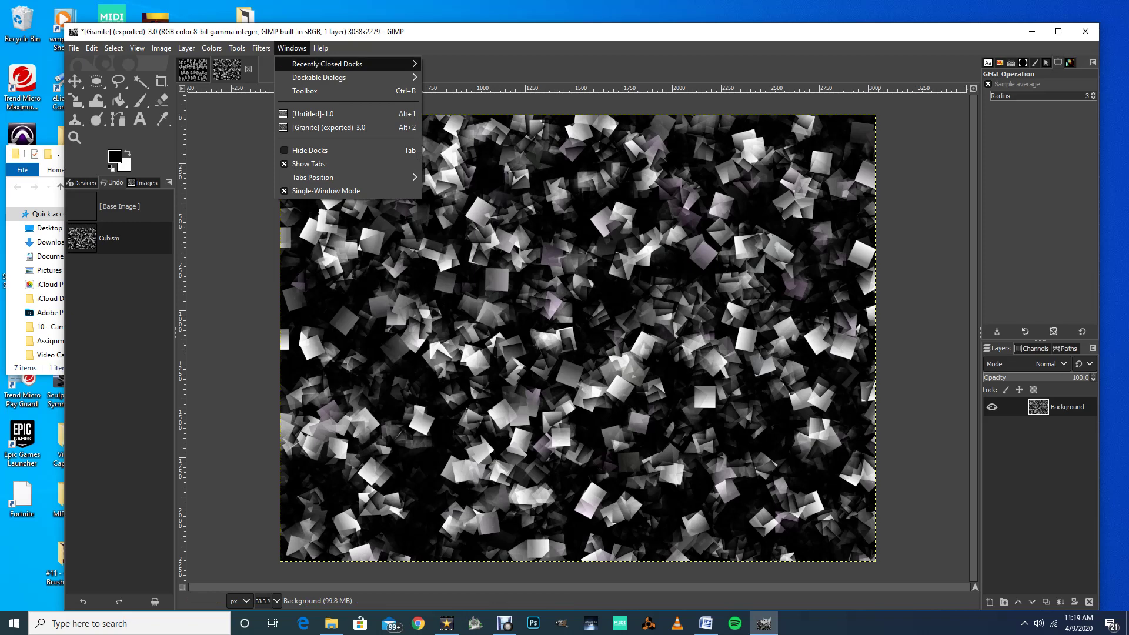
mouse_move(329, 78)
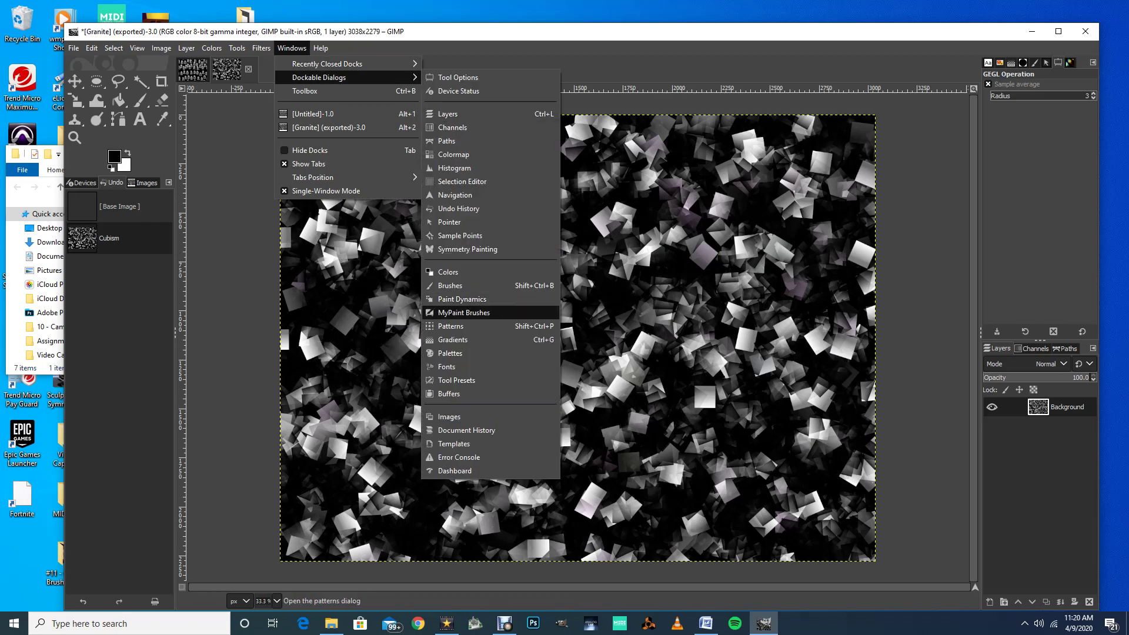
left_click(455, 325)
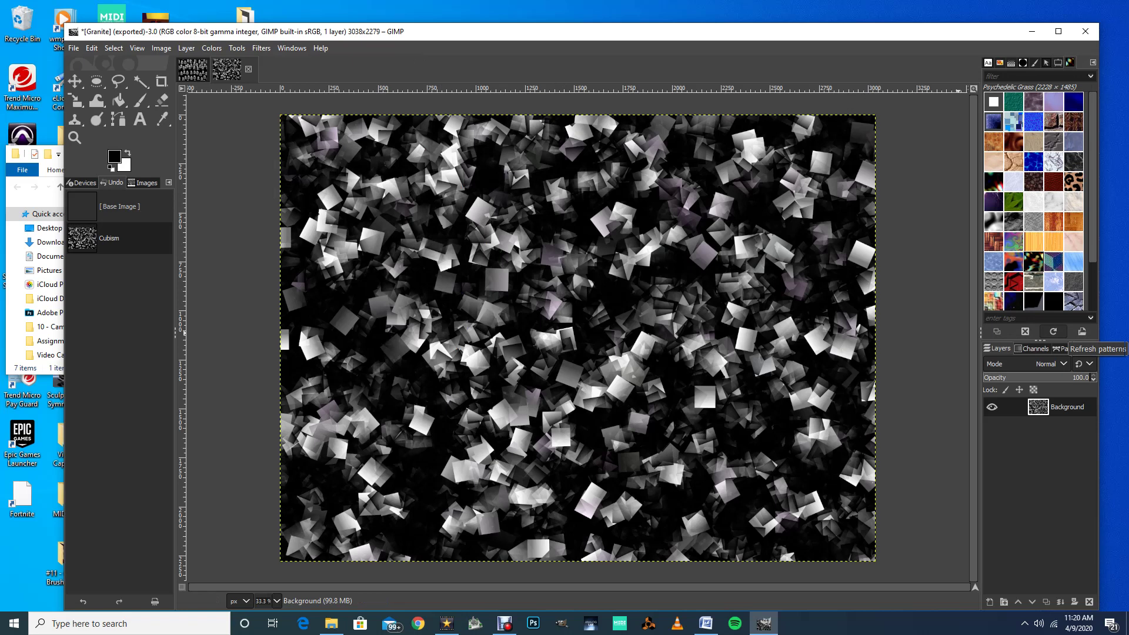
left_click(1053, 332)
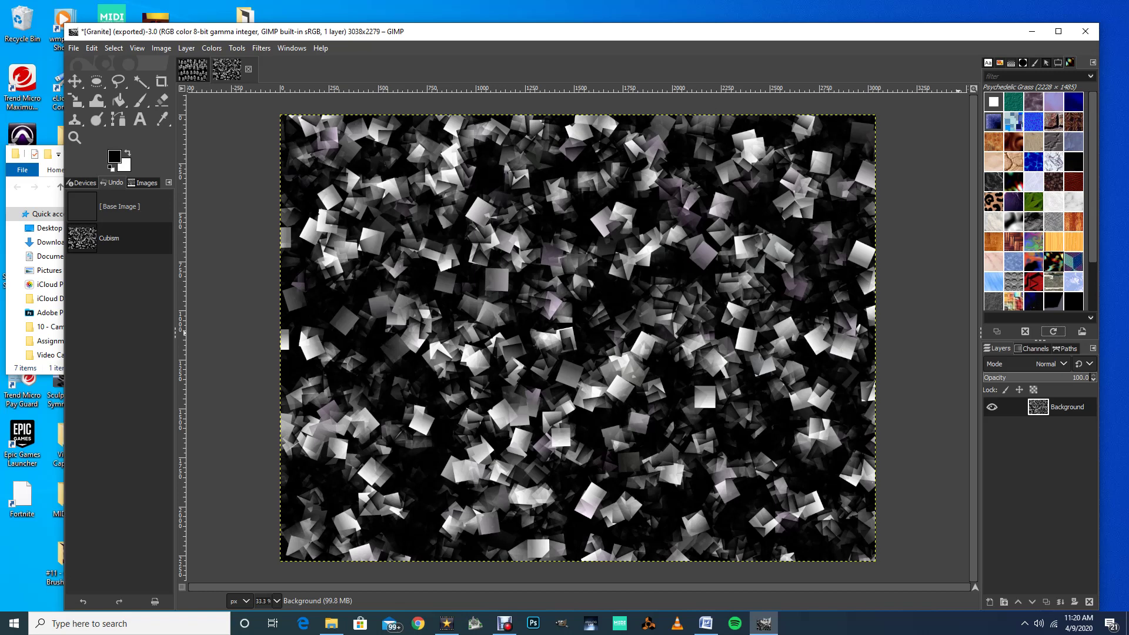
scroll(1034, 200, "down", 3)
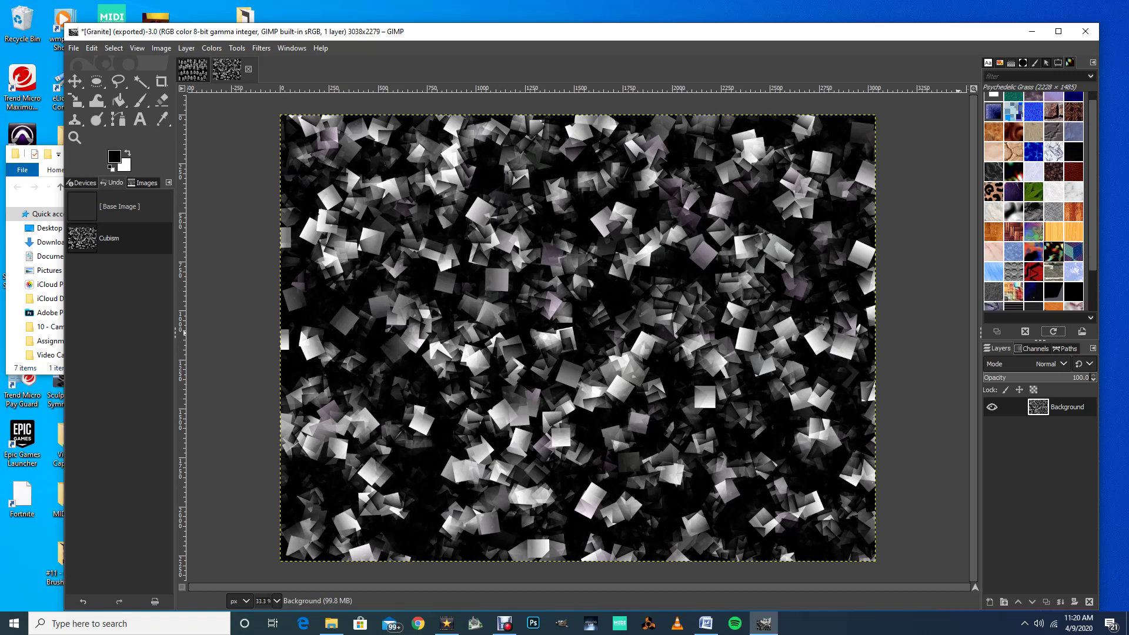
scroll(1034, 200, "down", 1)
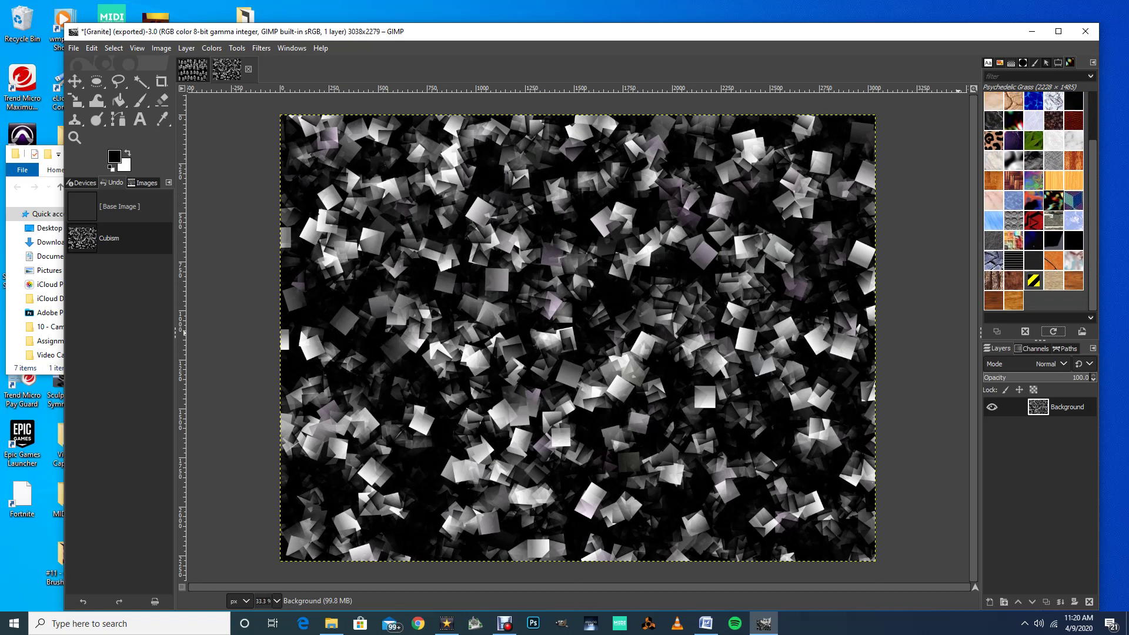
- Look through the pattern swatches and select the 3038 × 2279 Granite pattern
left_click(1074, 241)
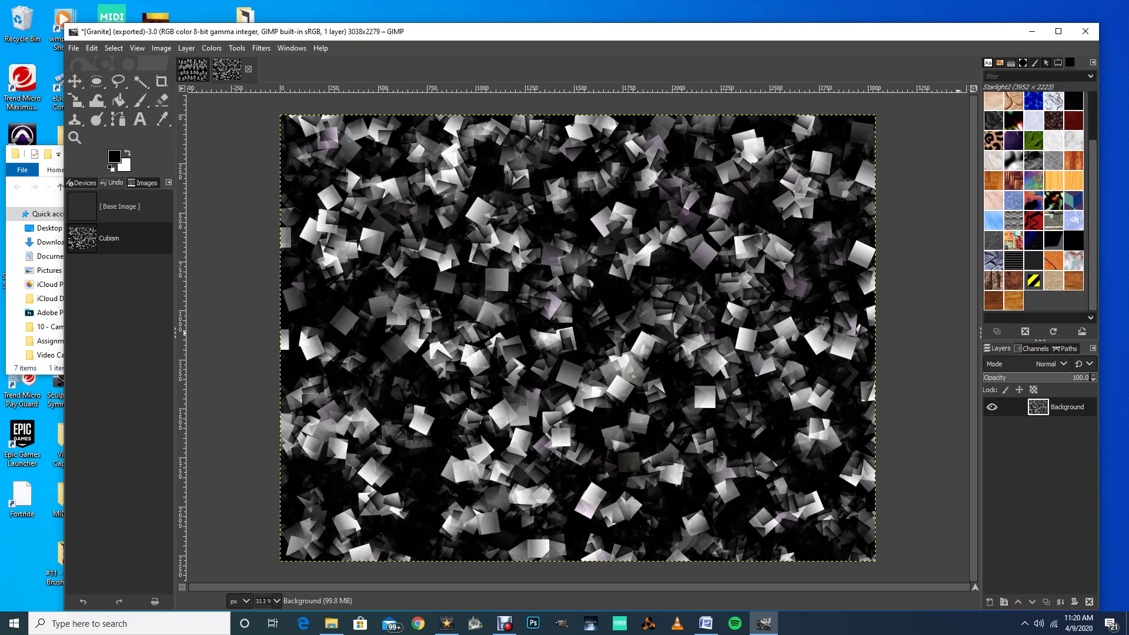
left_click(1054, 201)
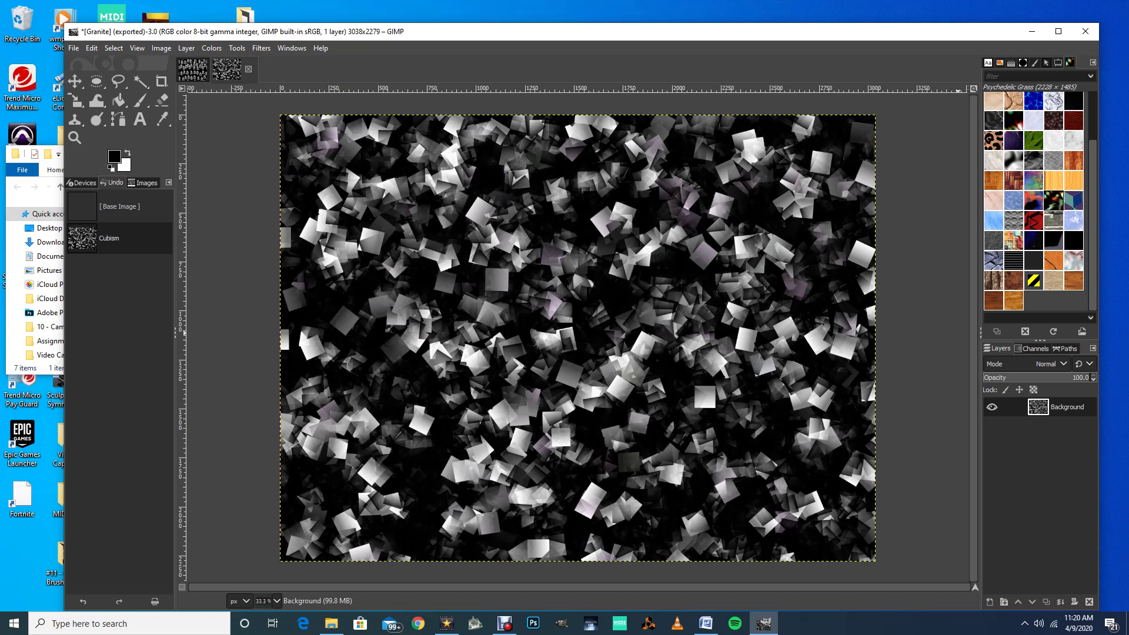
scroll(1034, 200, "up", 5)
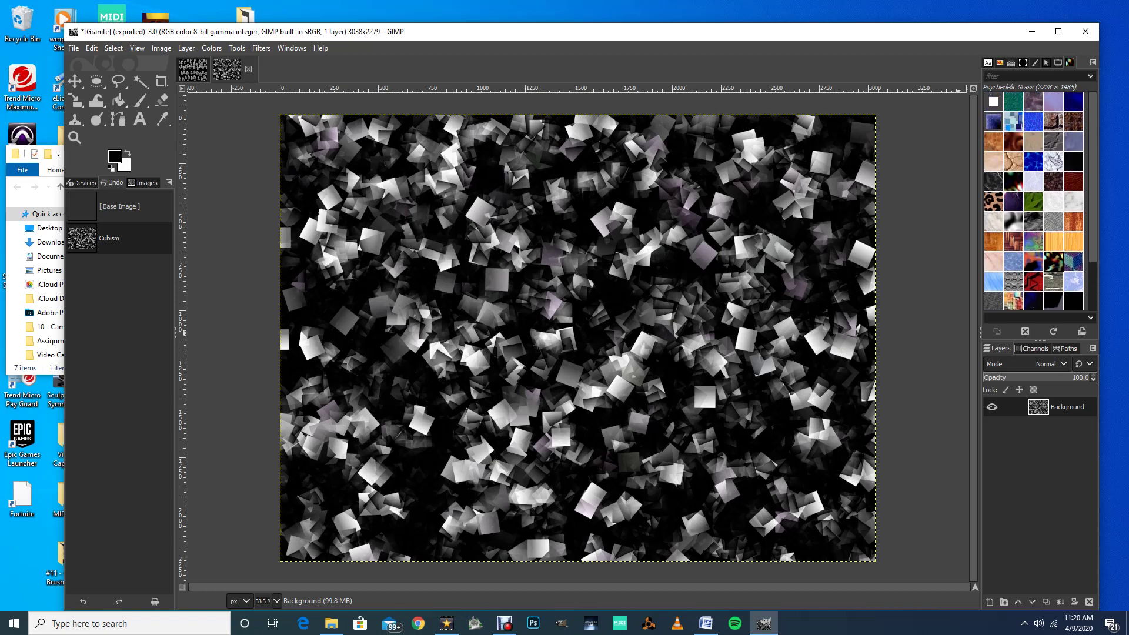
left_click(993, 181)
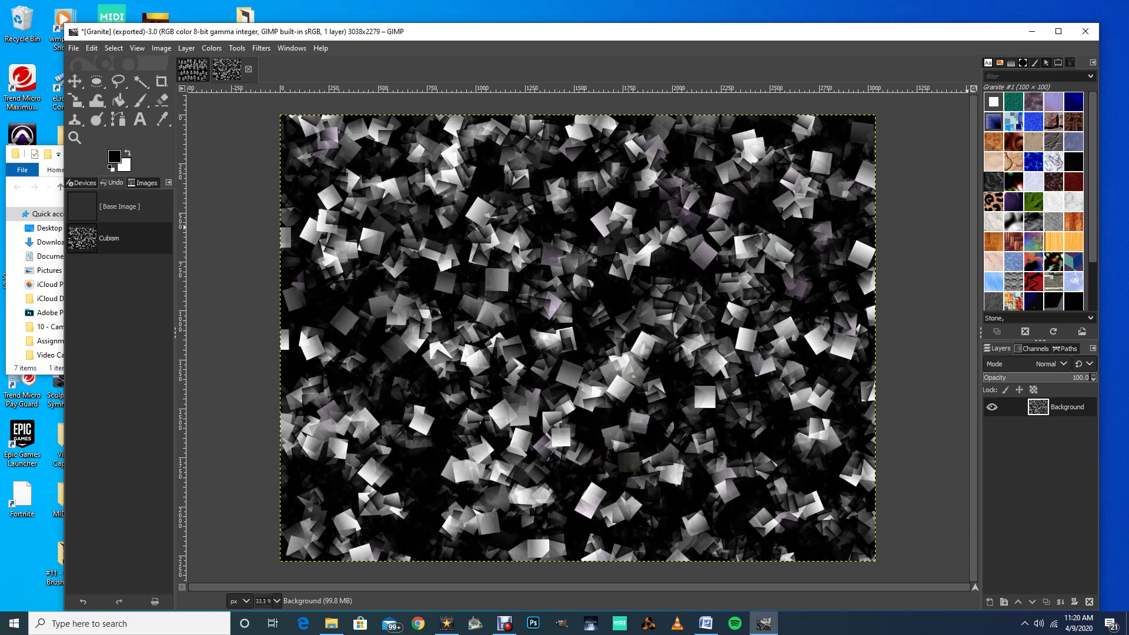
left_click(1073, 162)
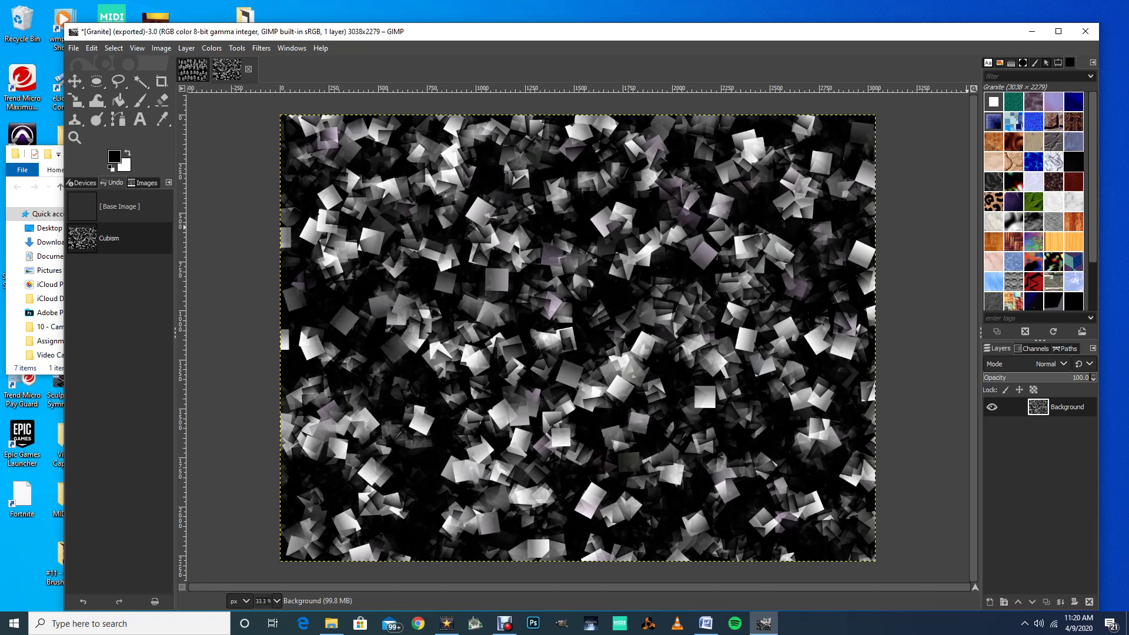
- Add a new layer above the Background and bucket-fill it with white
left_click(989, 602, "shift")
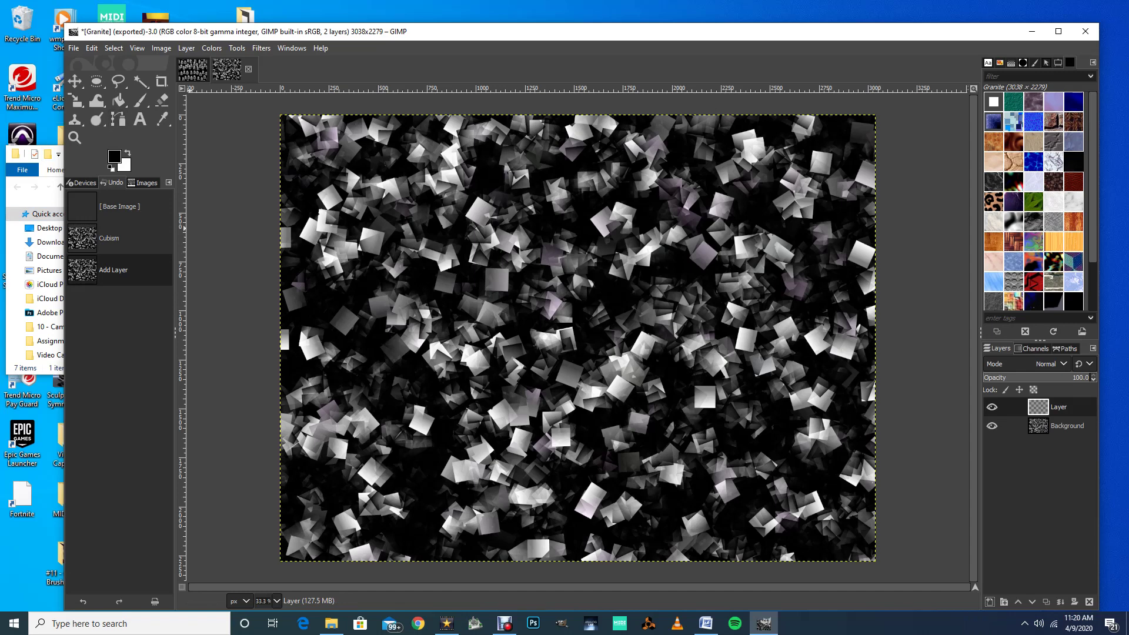
key("x")
key("shift+b")
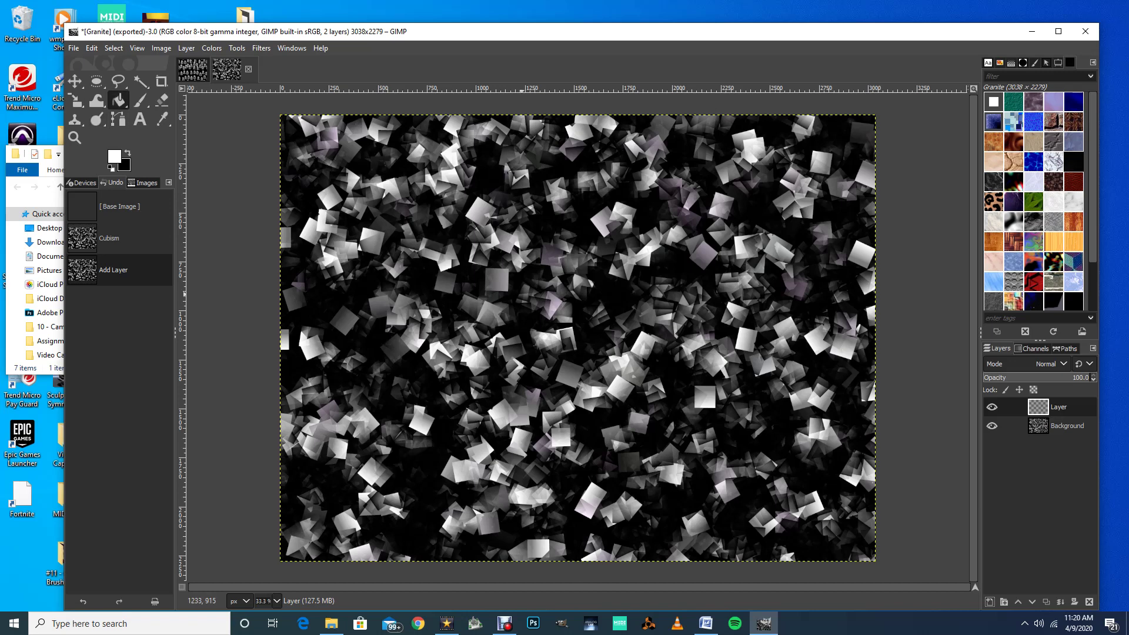
left_click(522, 294)
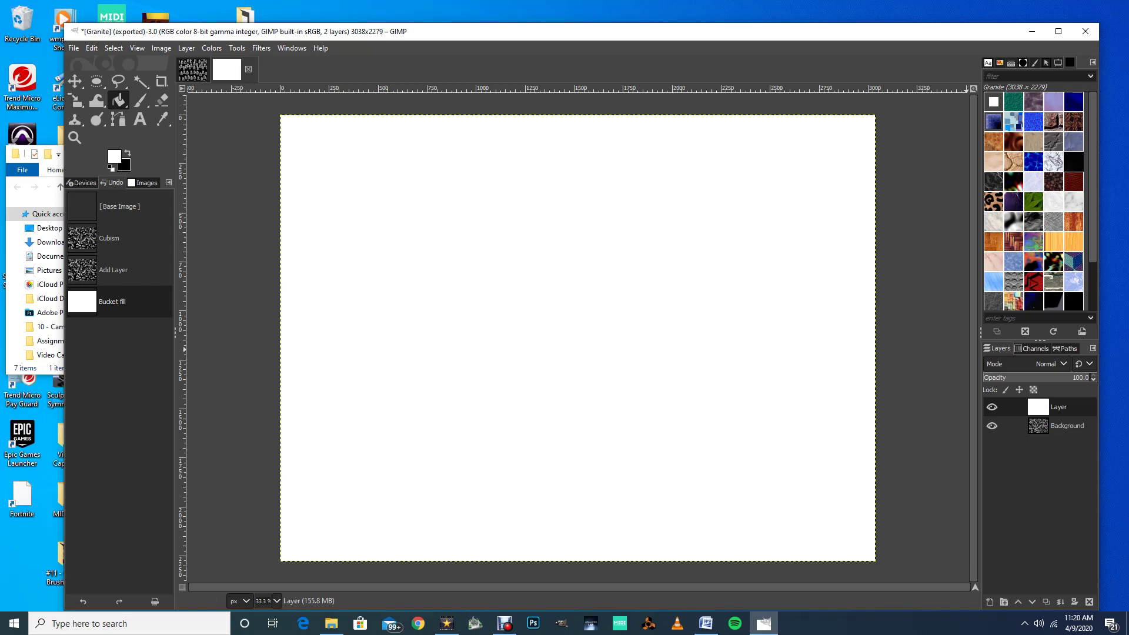
- Fill the white layer with the Granite pattern as a test and delete that layer
left_click_drag(1072, 162, 624, 242)
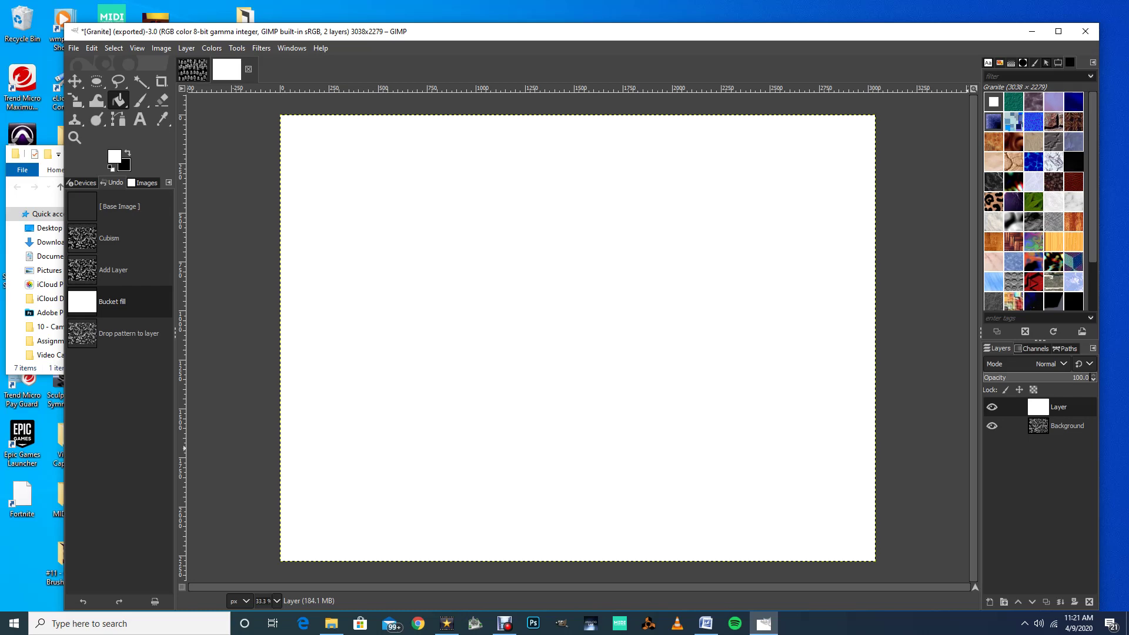
left_click(1089, 602)
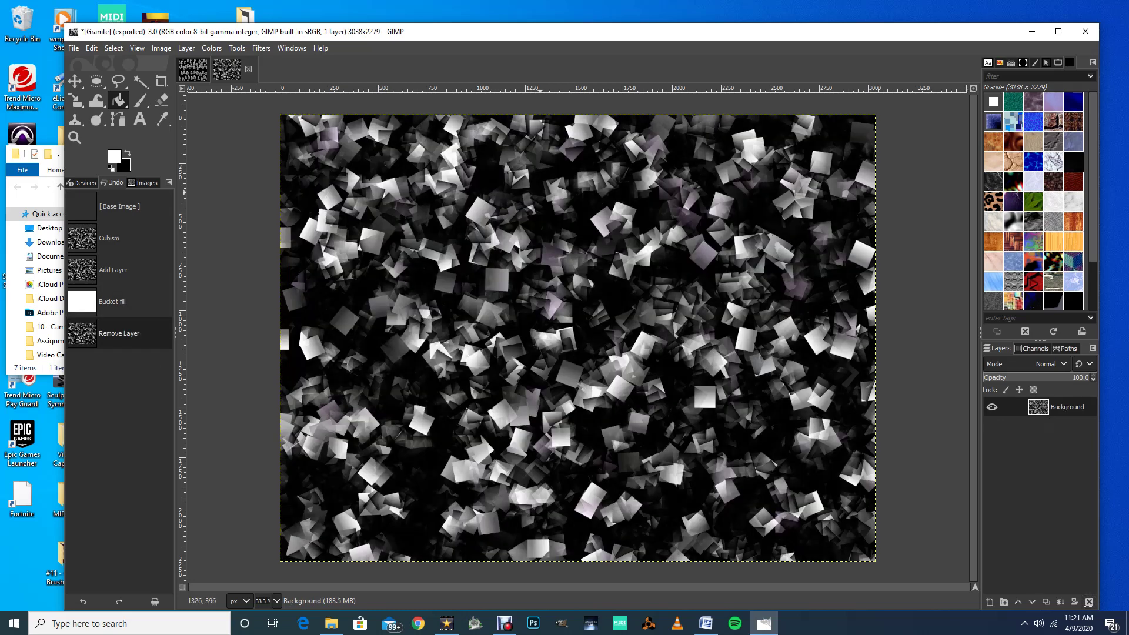